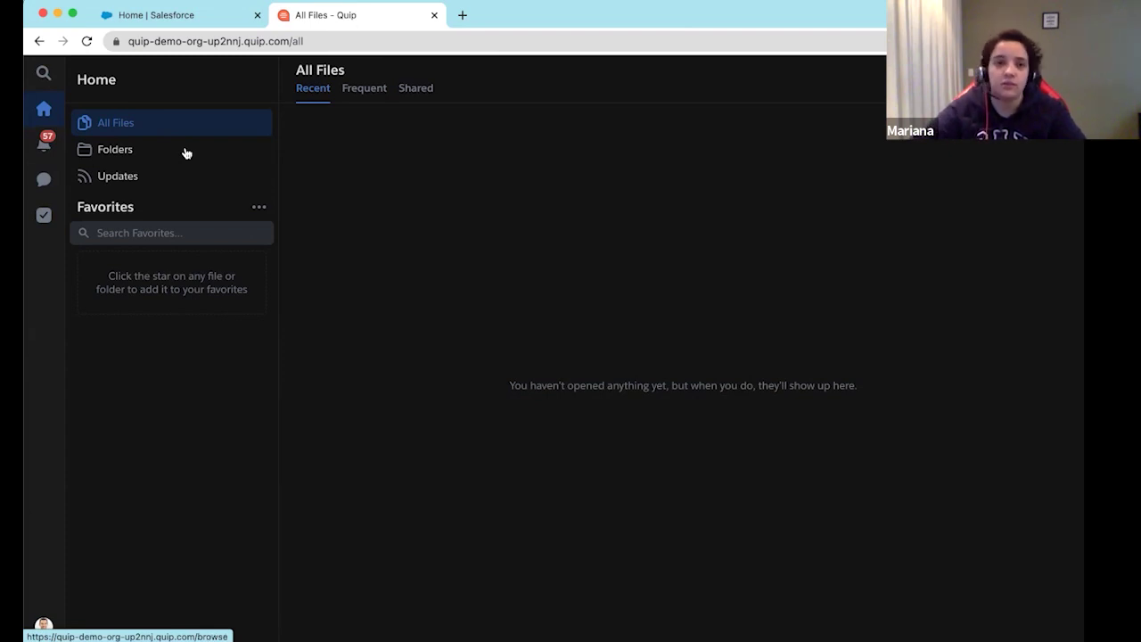
Browse the Folders list and the Updates feed, then open the Notifications panel with 74 unread items
click(113, 152)
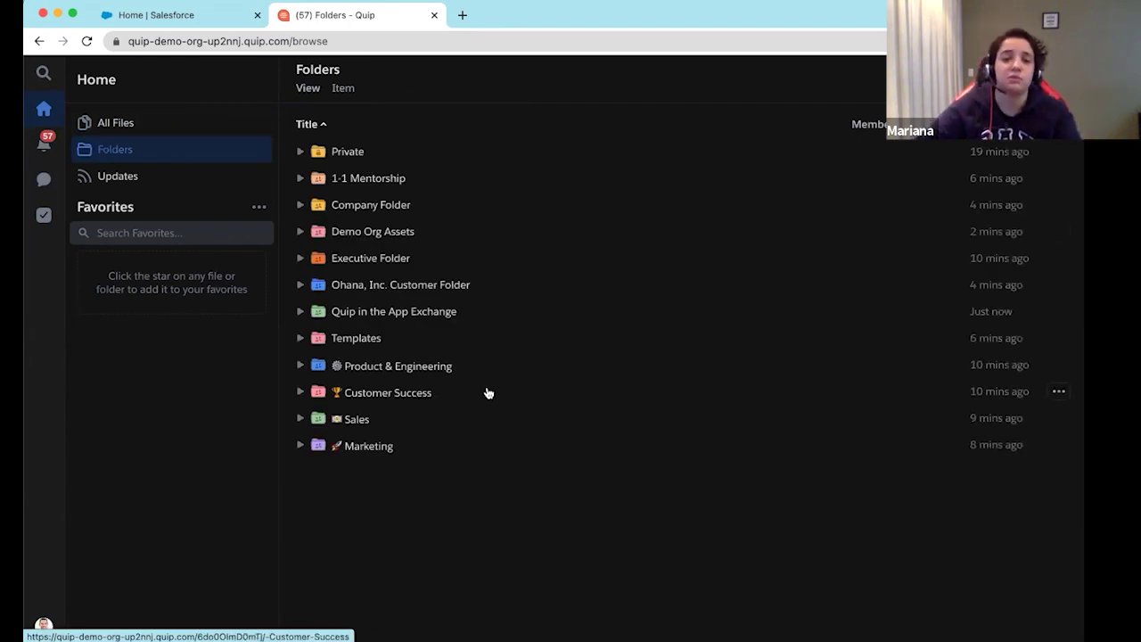
click(108, 181)
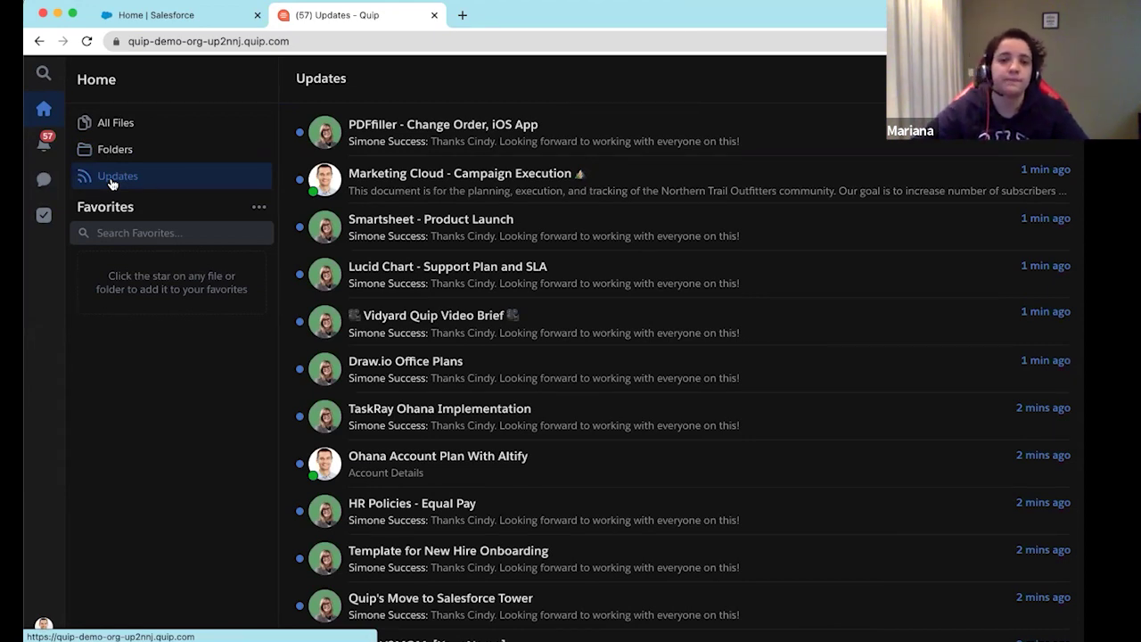
click(44, 147)
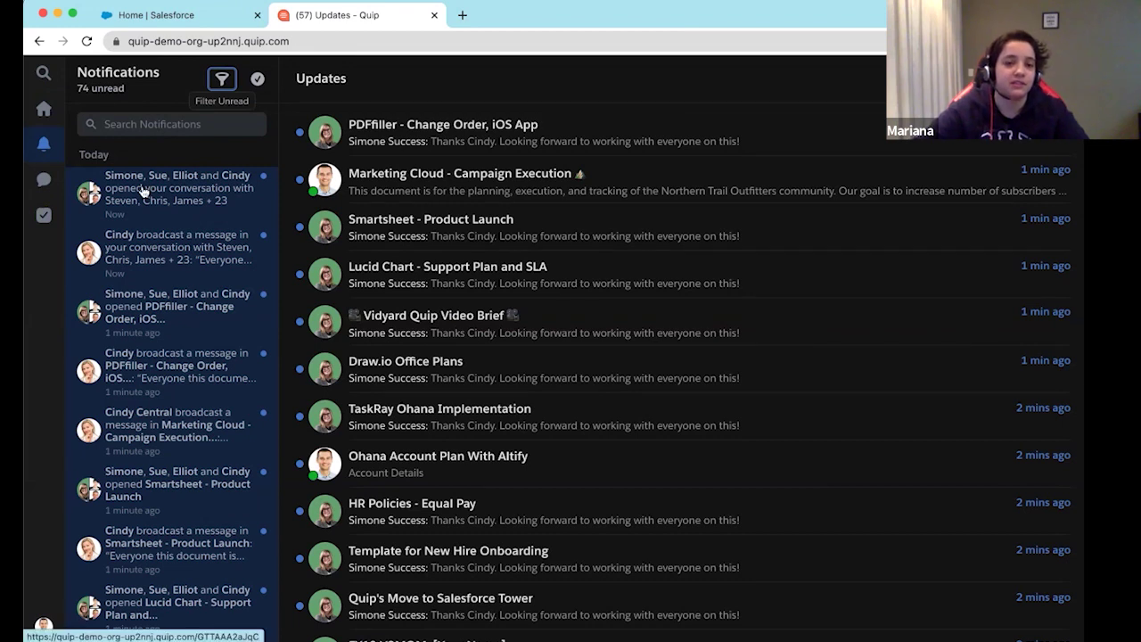
Scroll through the notifications, then view the Chat conversations and the Tasks list
scroll(135, 294, down, 3)
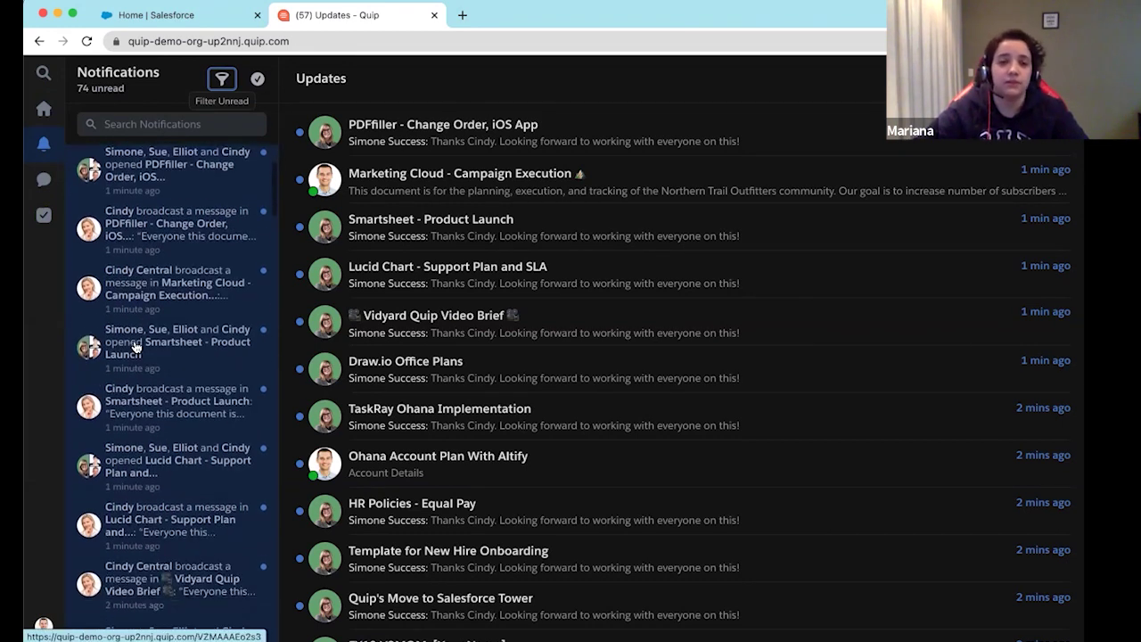
scroll(136, 345, up, 3)
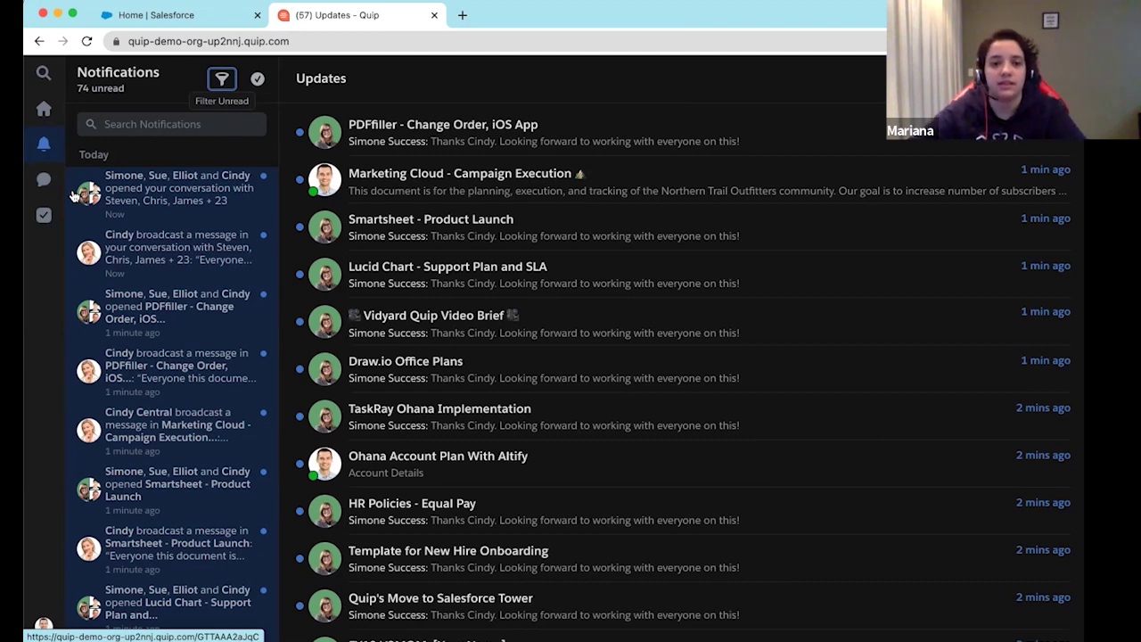
click(43, 181)
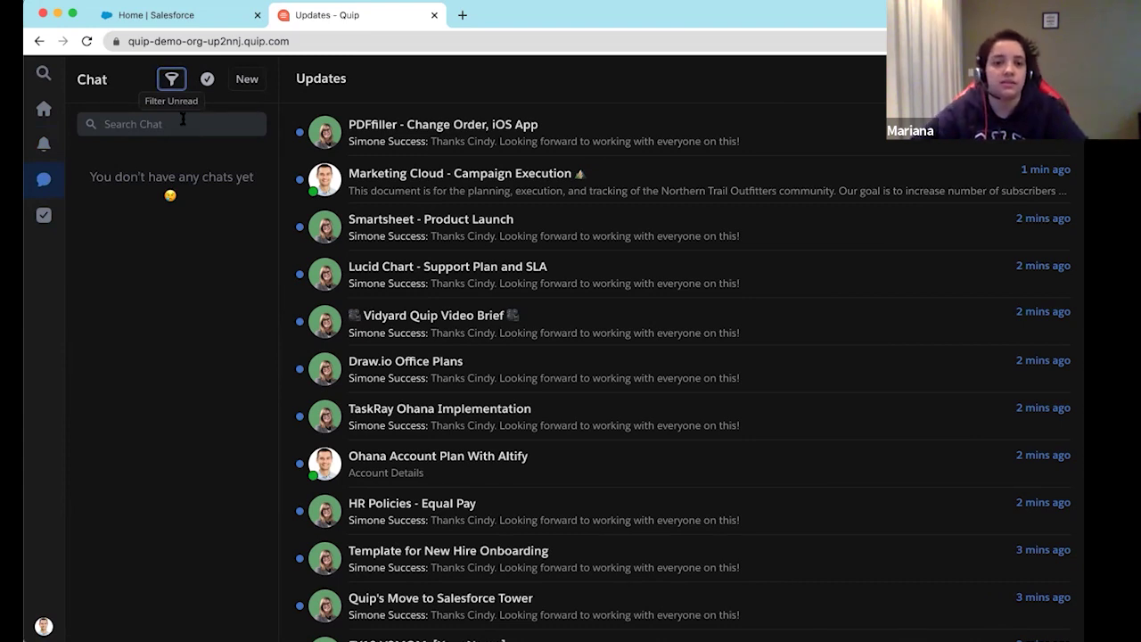
click(44, 215)
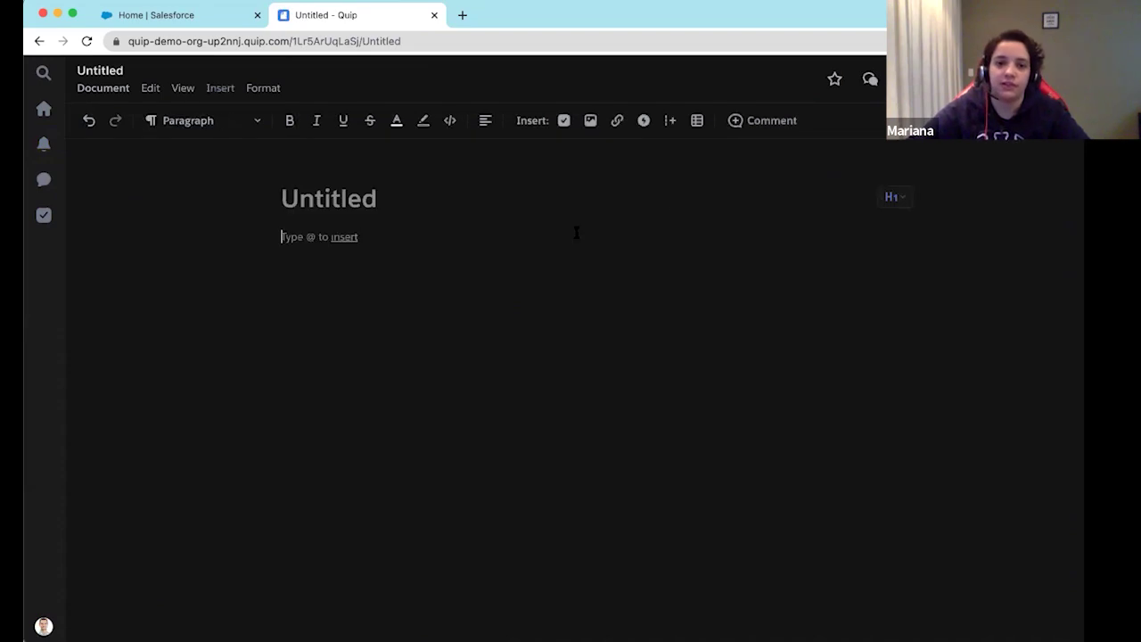
Title the new document 'Exemplo de tarefas'
click(446, 197)
text(Exemplo de tare)
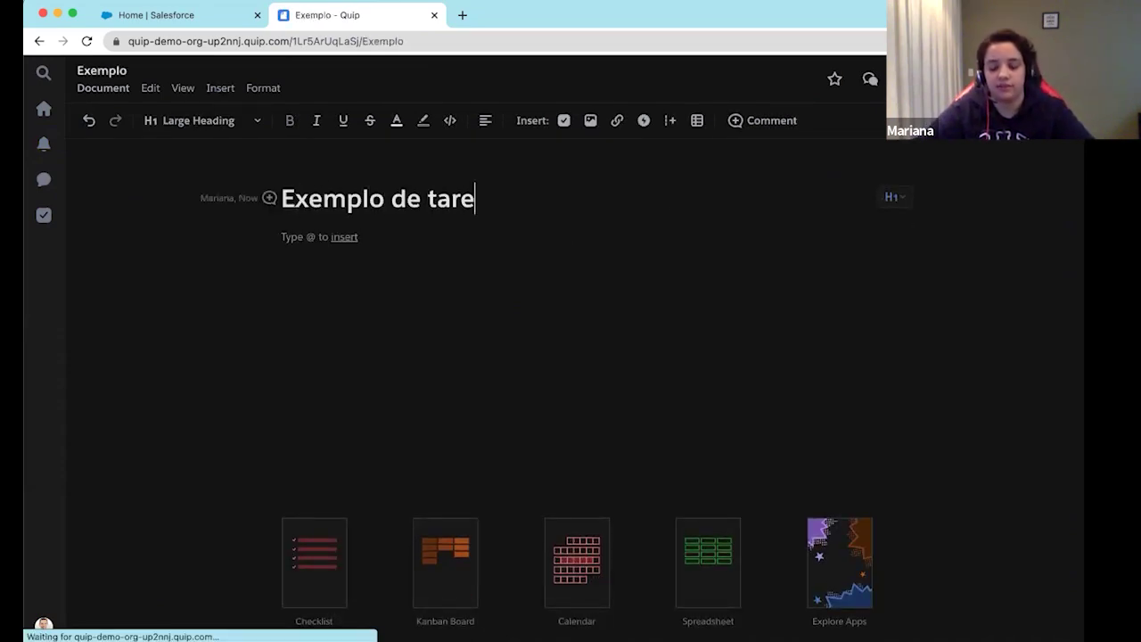
text(fas)
key(Return)
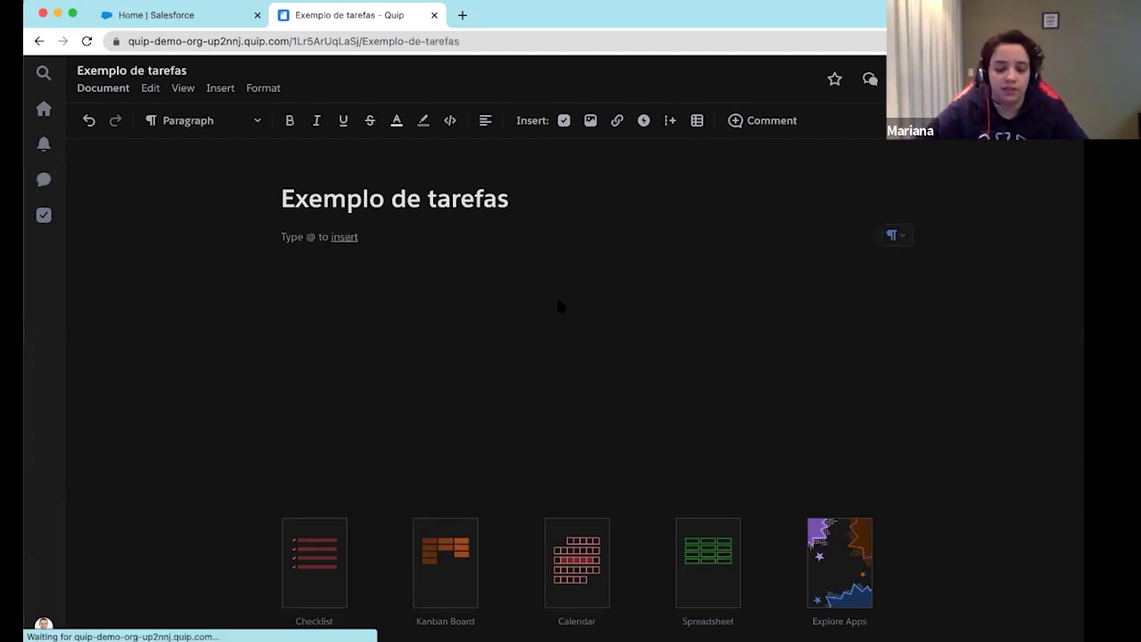
Add a checklist task that mentions a person and is dated 22/07/2021, then view it in Tasks
text(@)
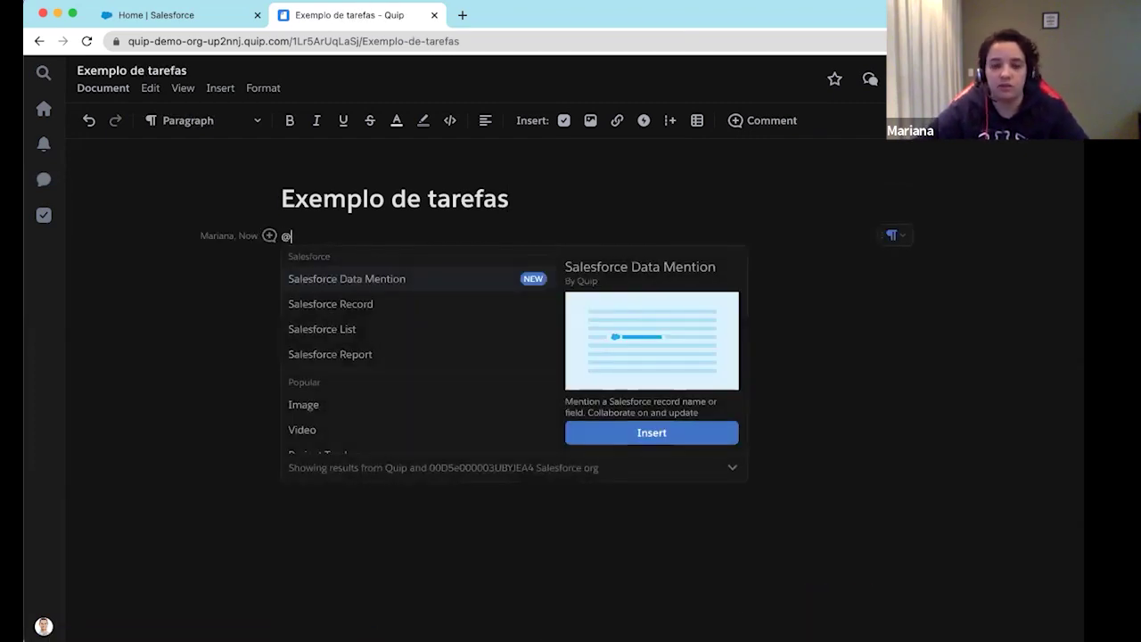
text(che)
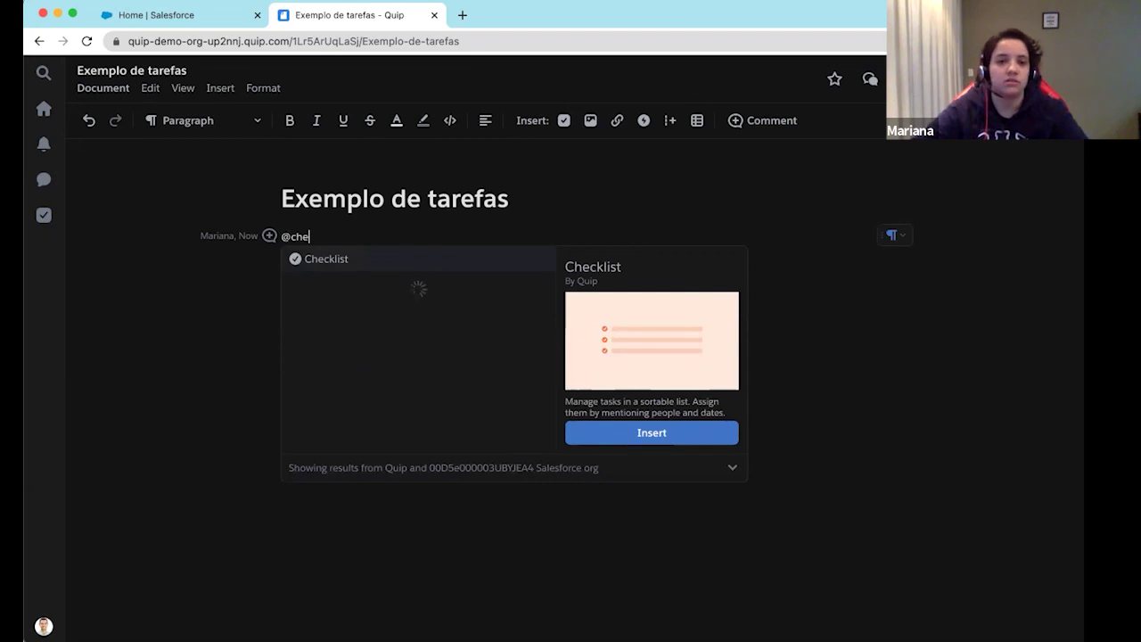
key(Return)
text(@Ma)
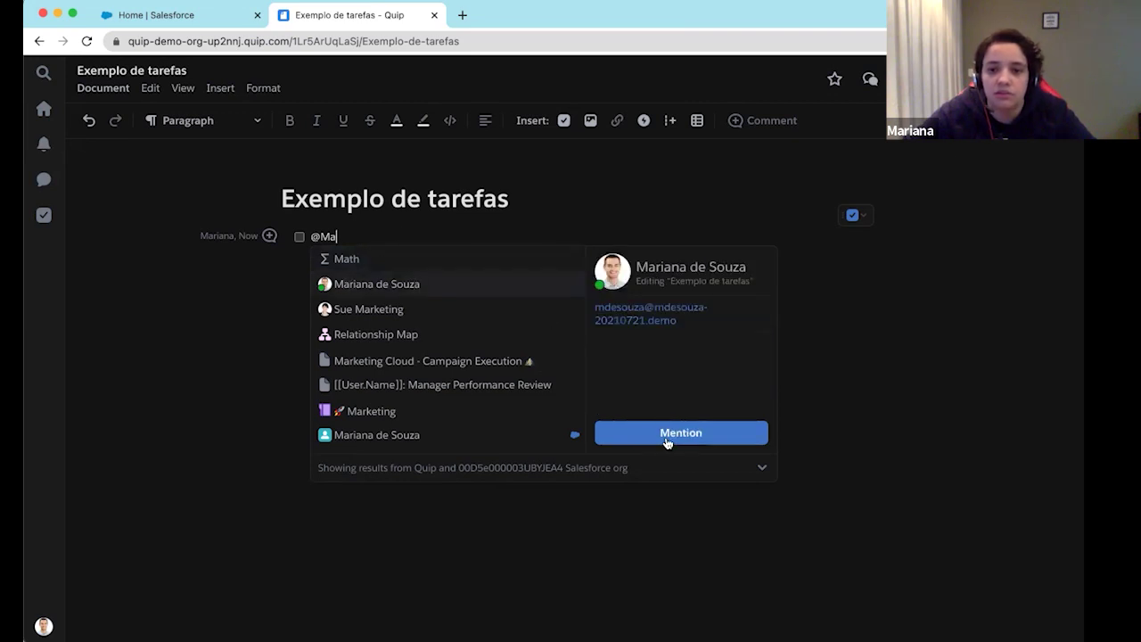
click(656, 434)
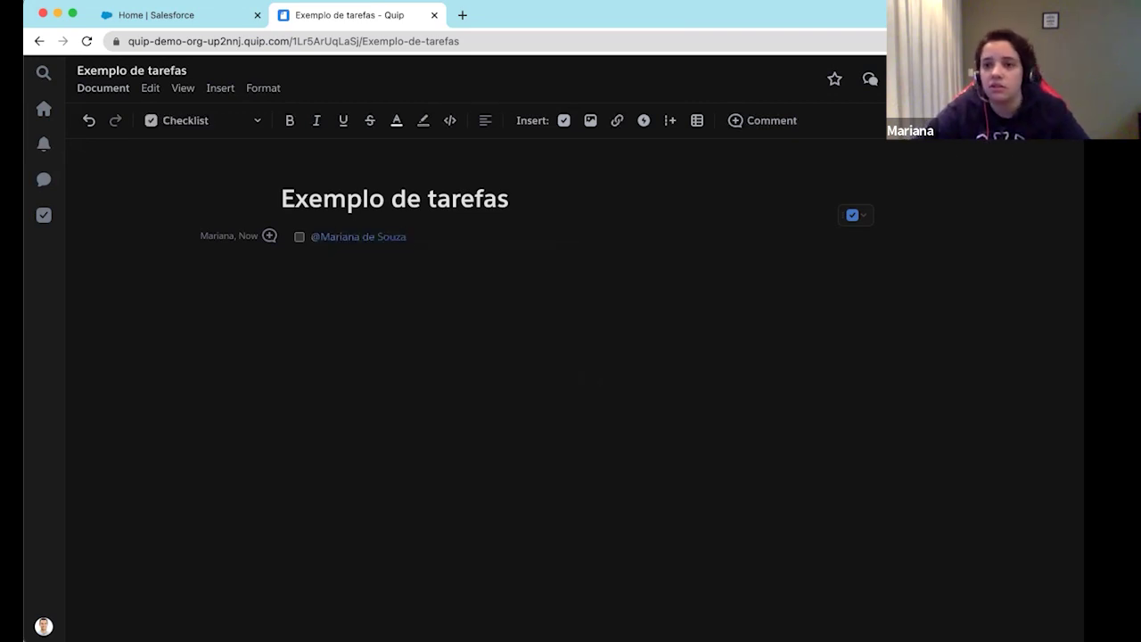
text(22/)
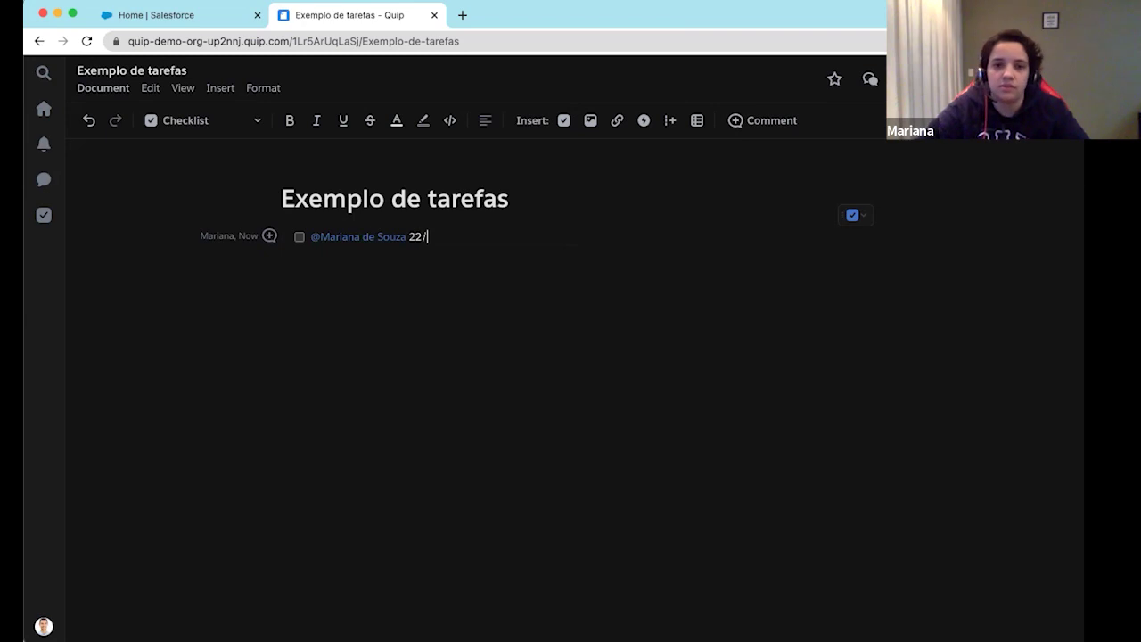
text(07)
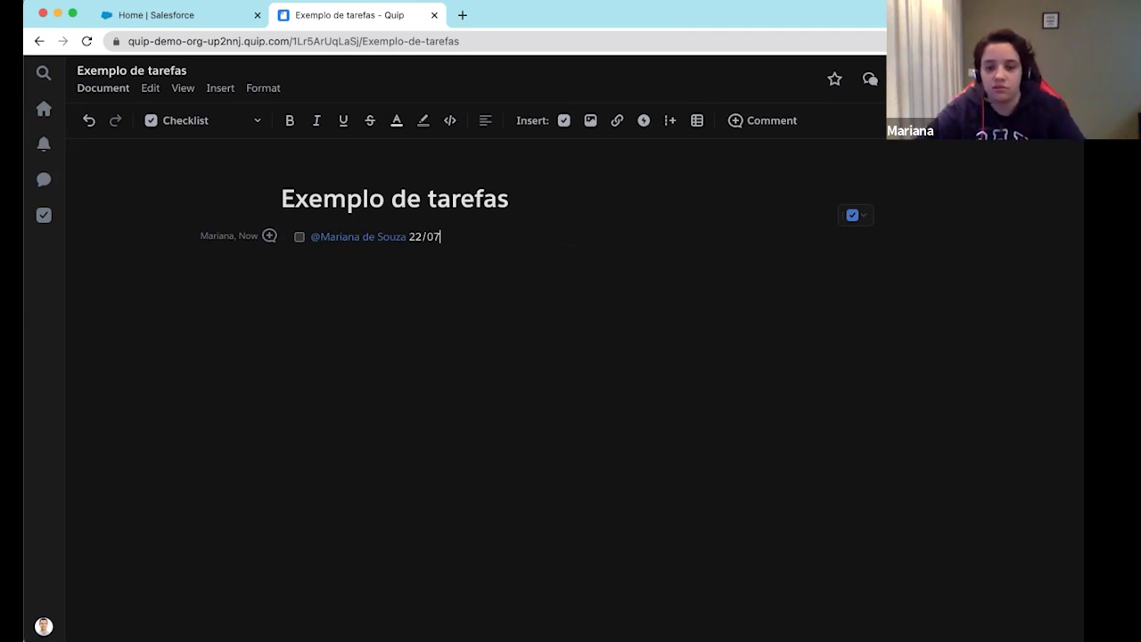
text(/2021)
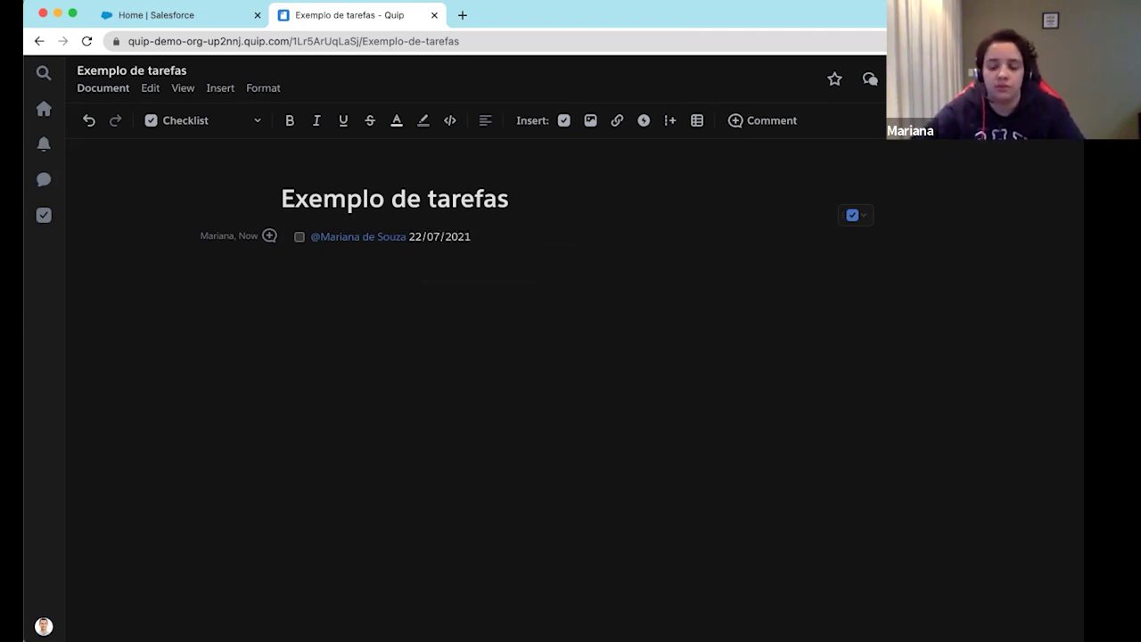
click(44, 217)
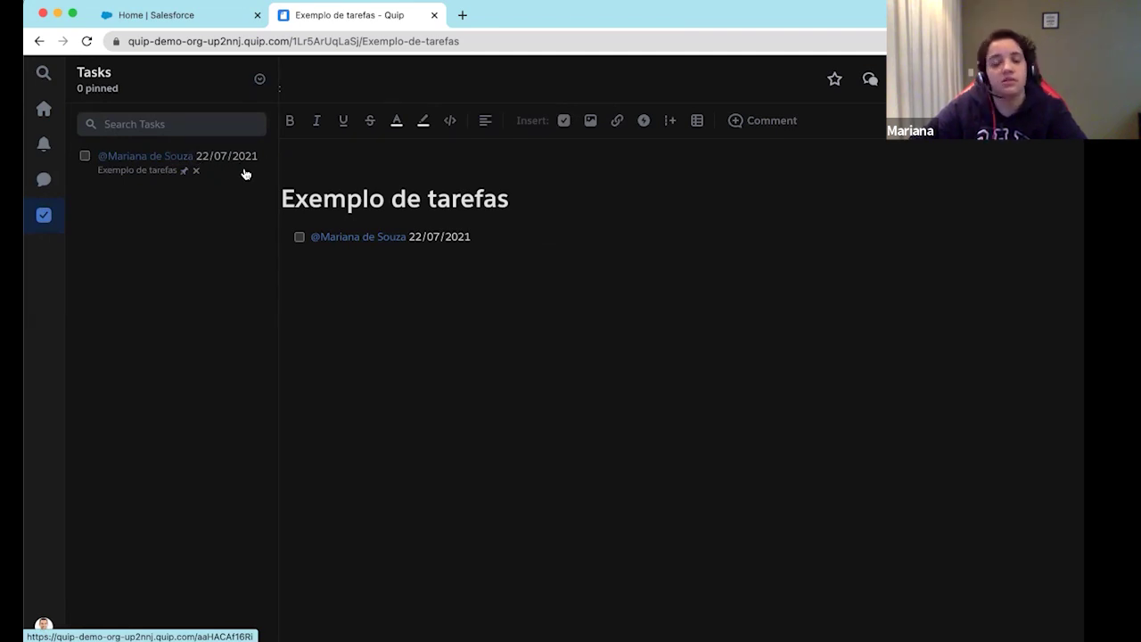
Write 'Atualizar apresentação' after the date in the checklist task and confirm it in the Tasks list
click(535, 245)
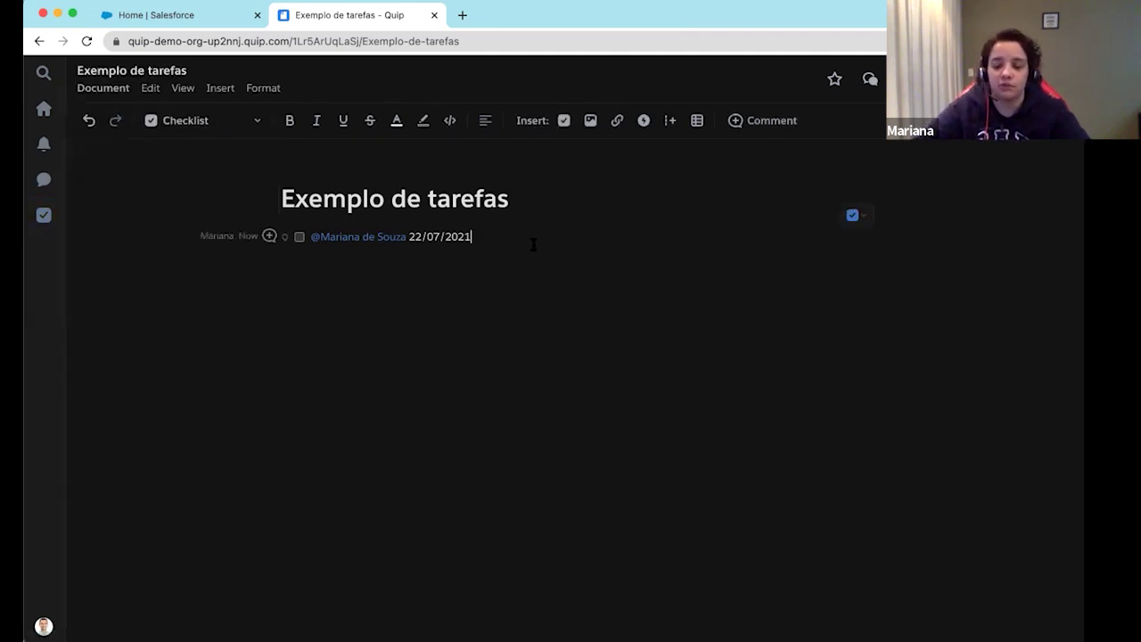
text(Atu)
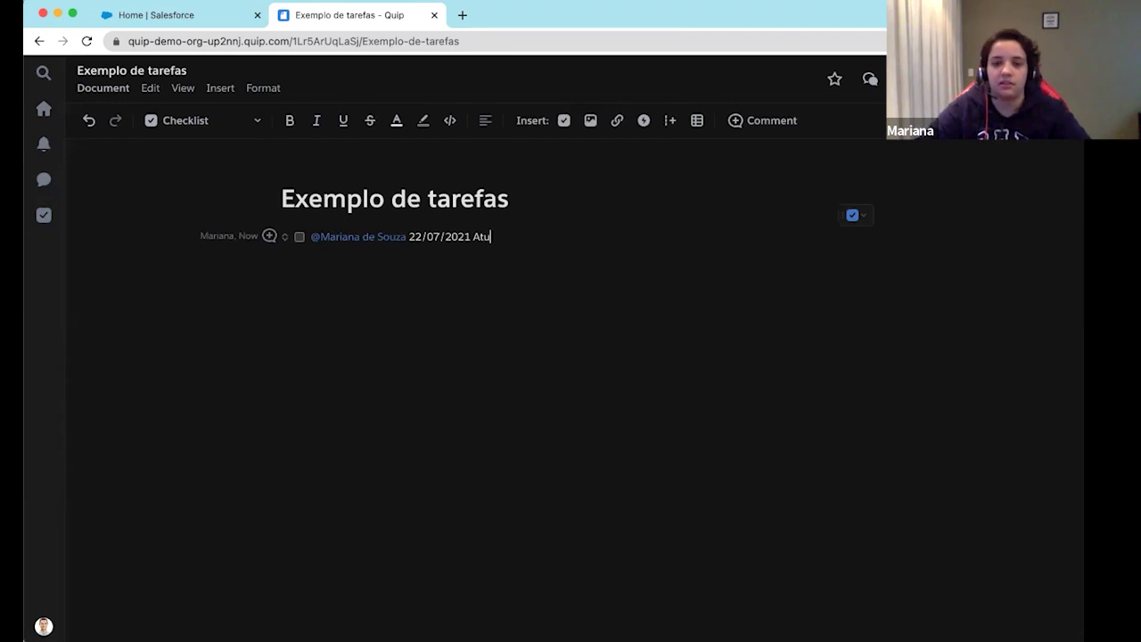
text(lizar a)
key(BackSpace)
key(BackSpace)
key(BackSpace)
key(BackSpace)
key(BackSpace)
key(BackSpace)
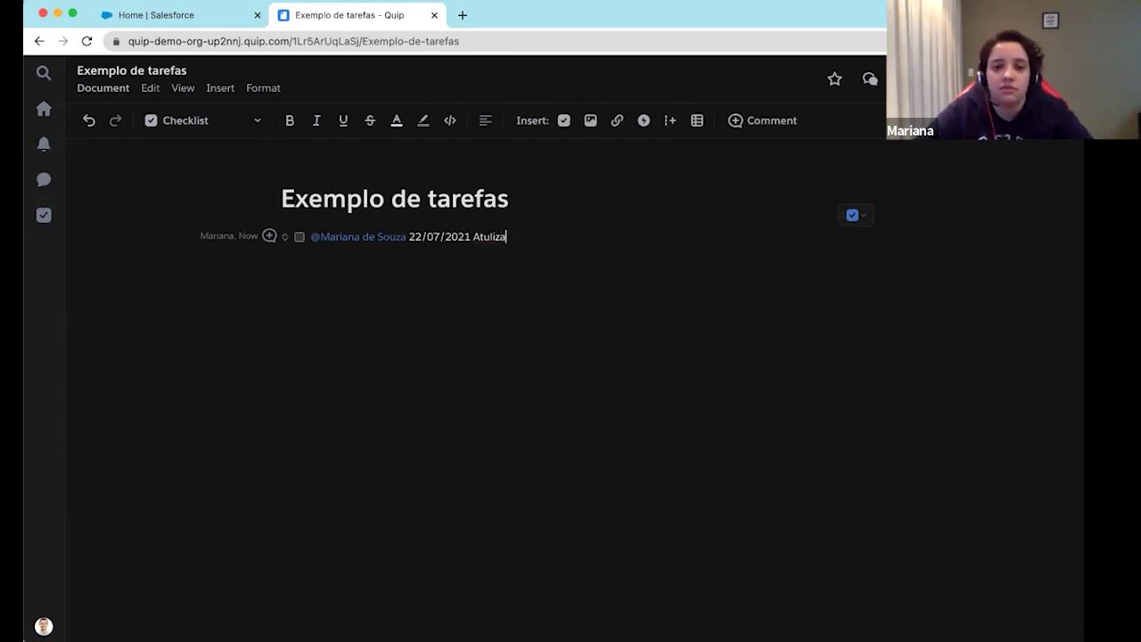
key(BackSpace)
text(a)
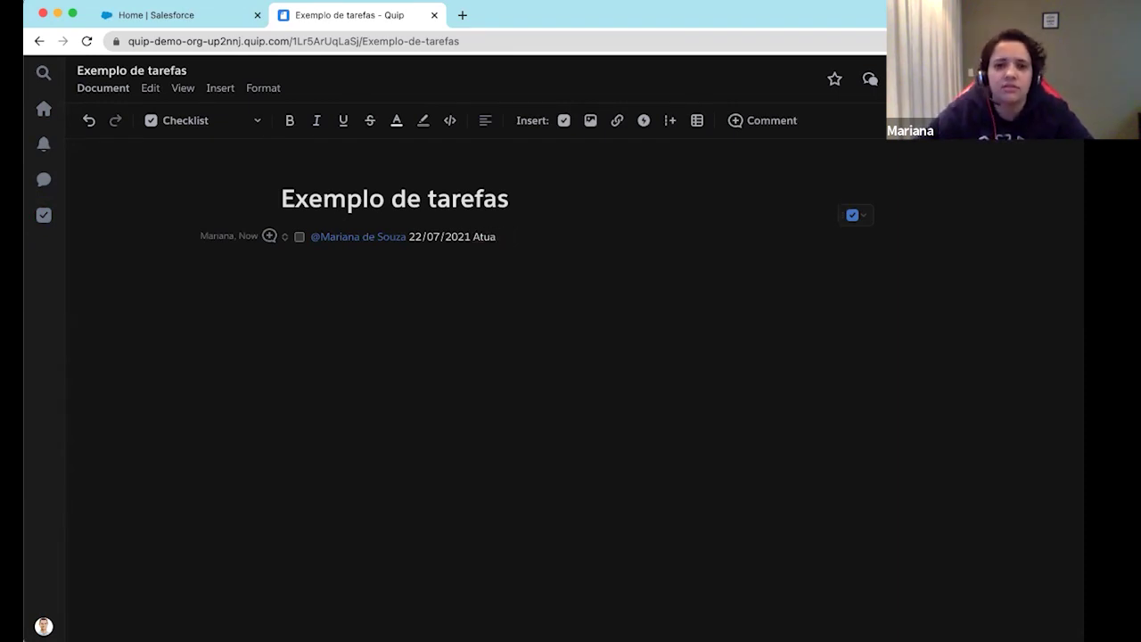
text(lizar apres)
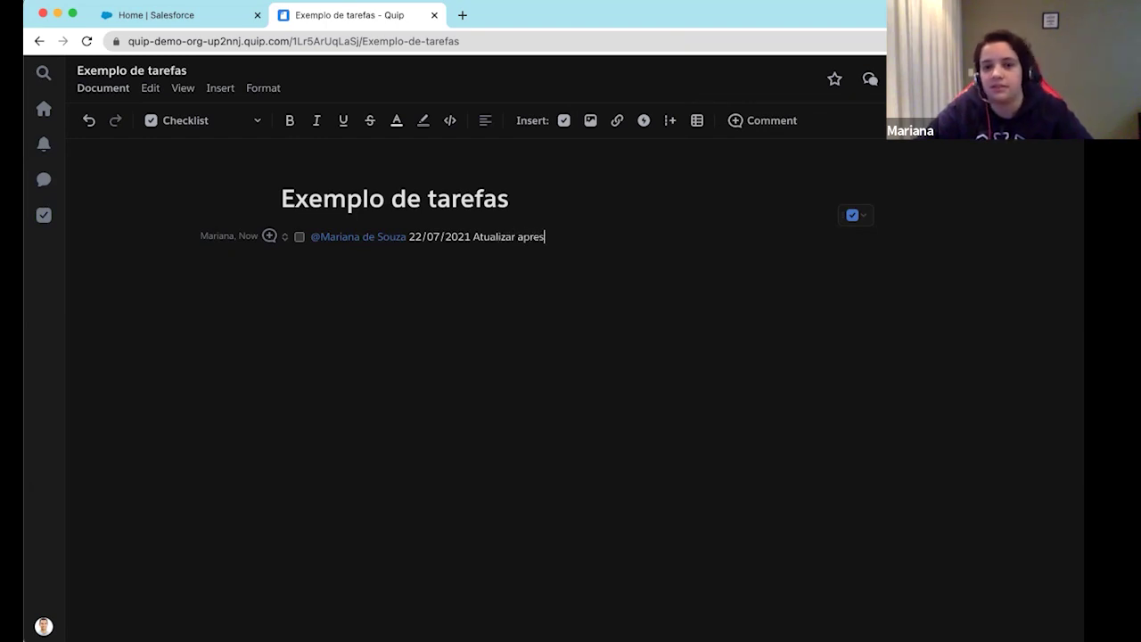
text(entaç)
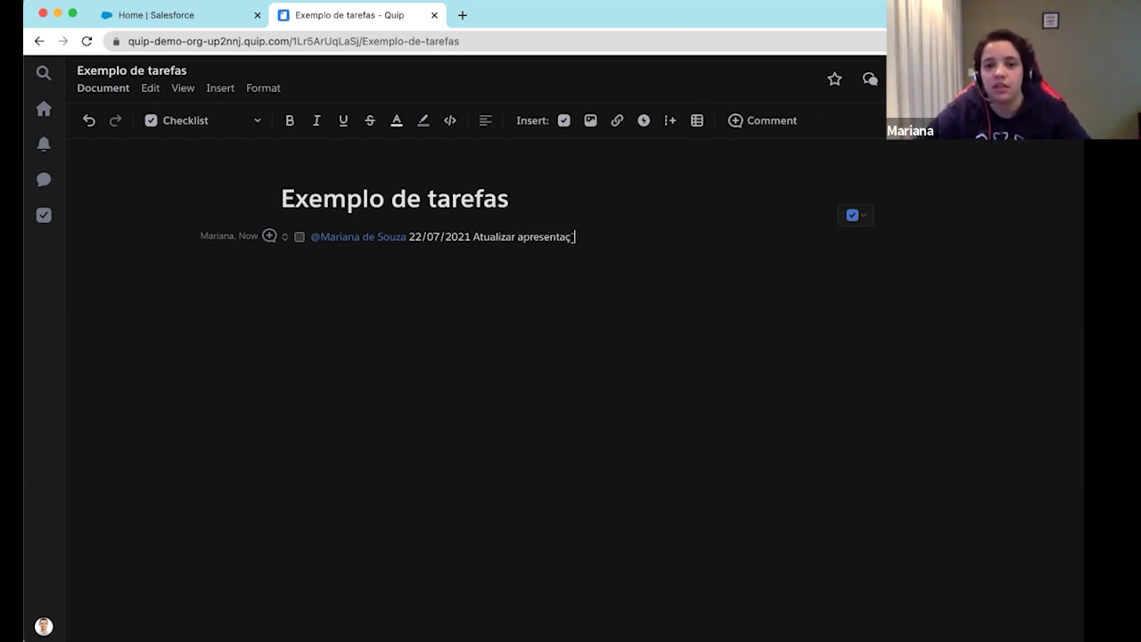
text(ão)
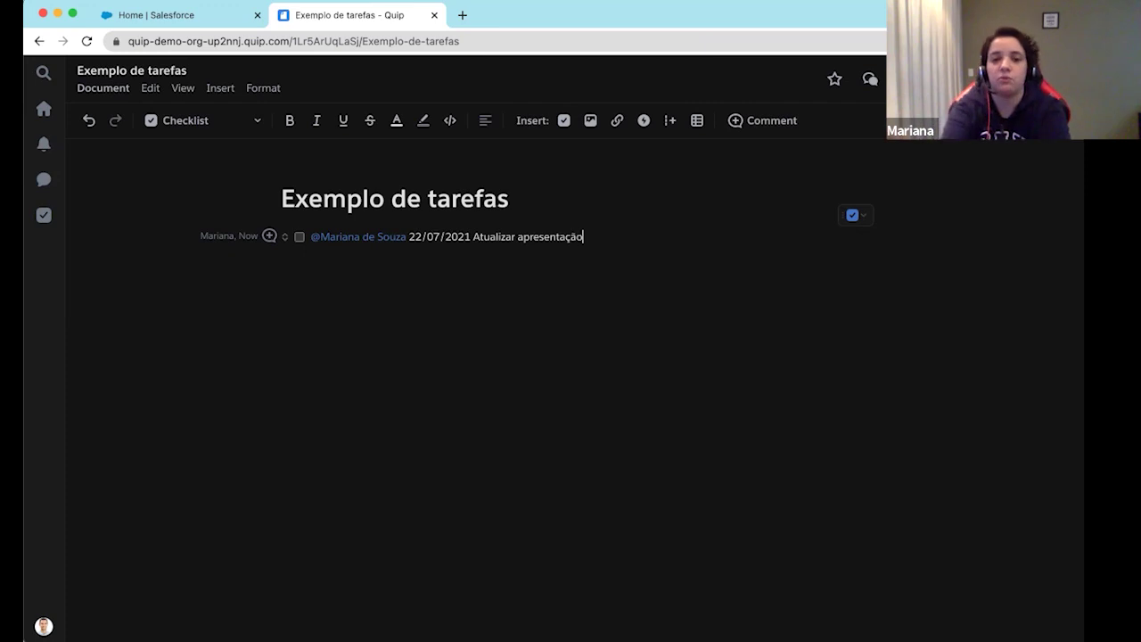
click(43, 215)
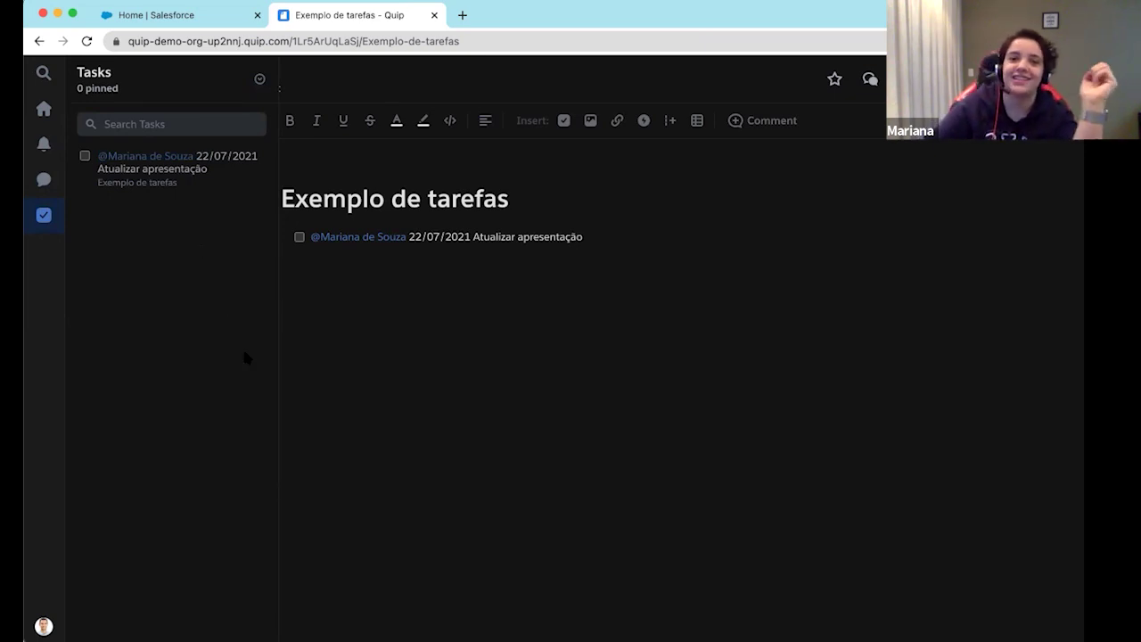
Close the task list and open Account Settings on the Profile section
click(492, 393)
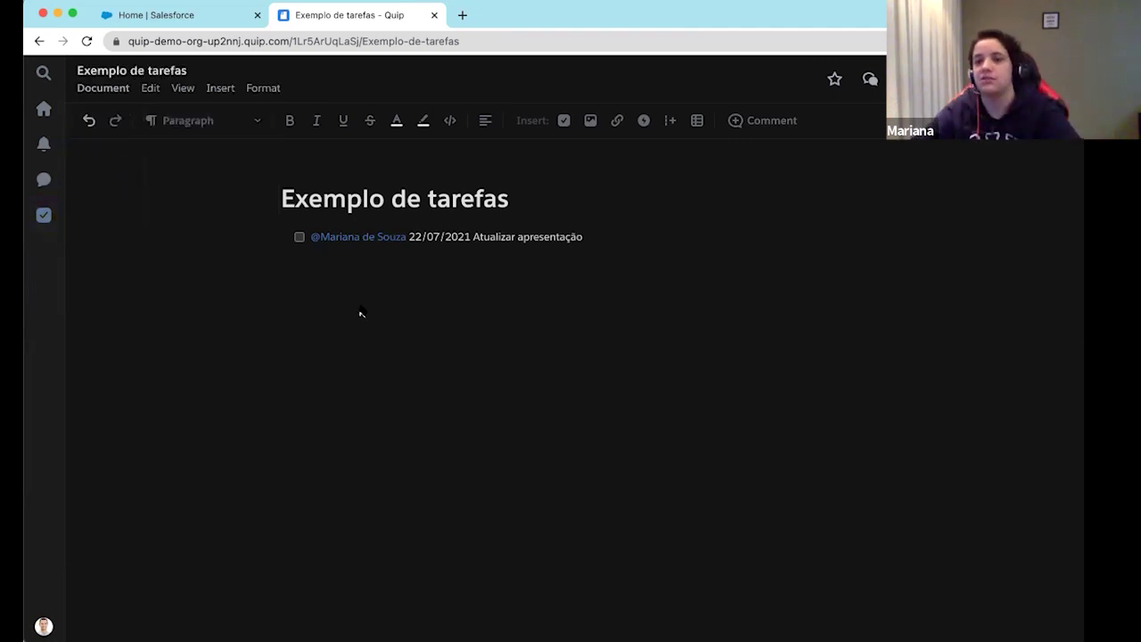
click(566, 293)
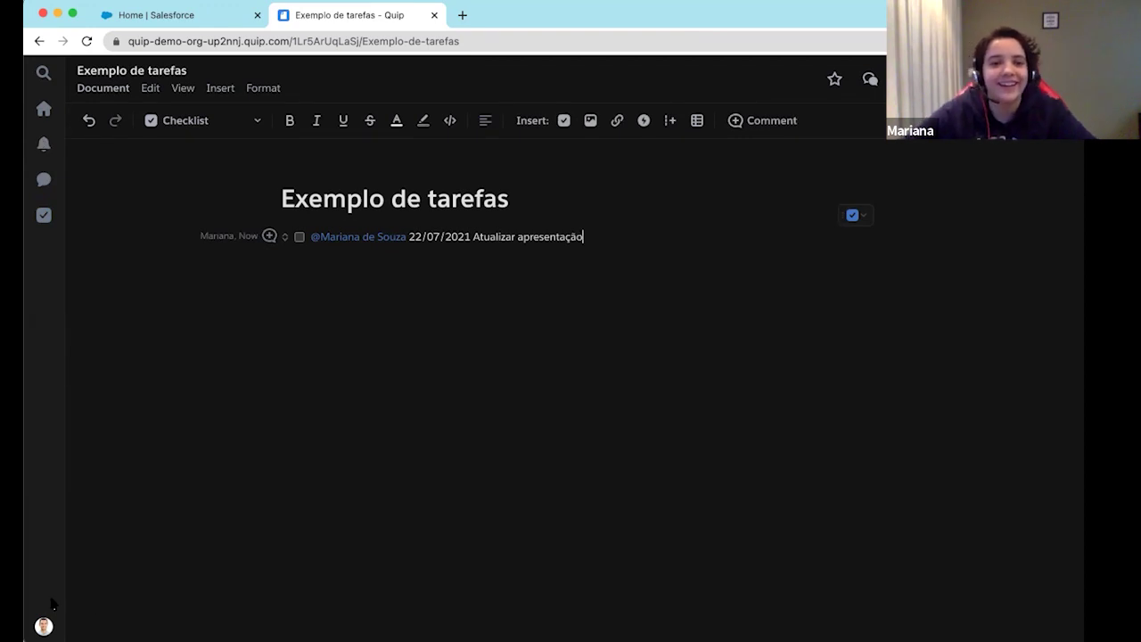
click(43, 626)
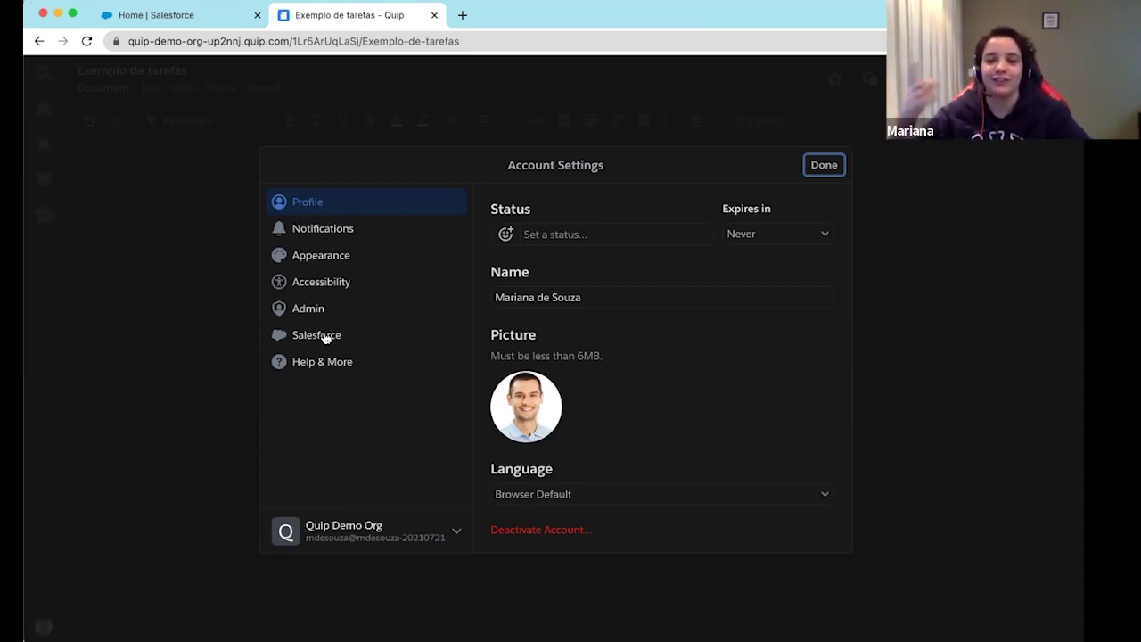
Check the one connected Salesforce org marked Preferred, then close Account Settings
click(316, 339)
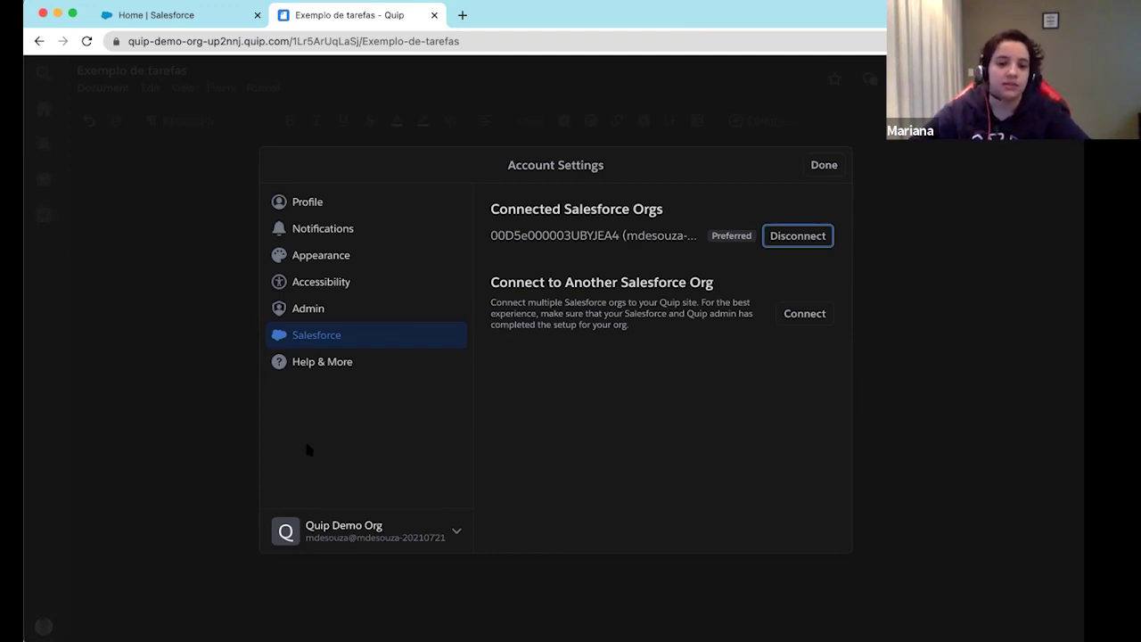
click(192, 485)
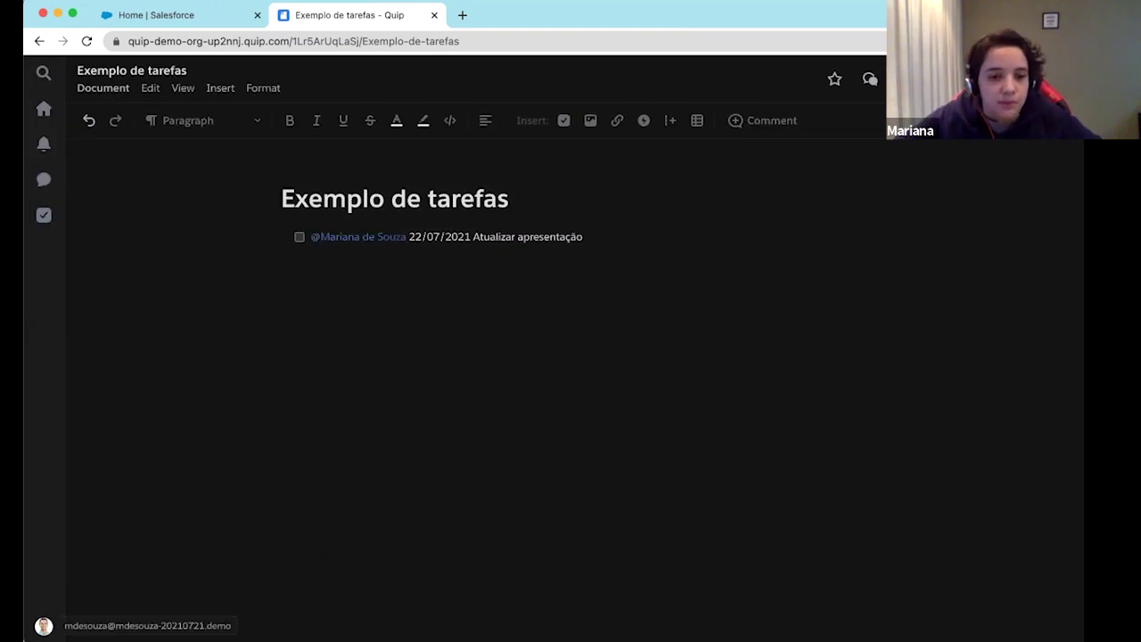
scroll(63, 562, up, 5)
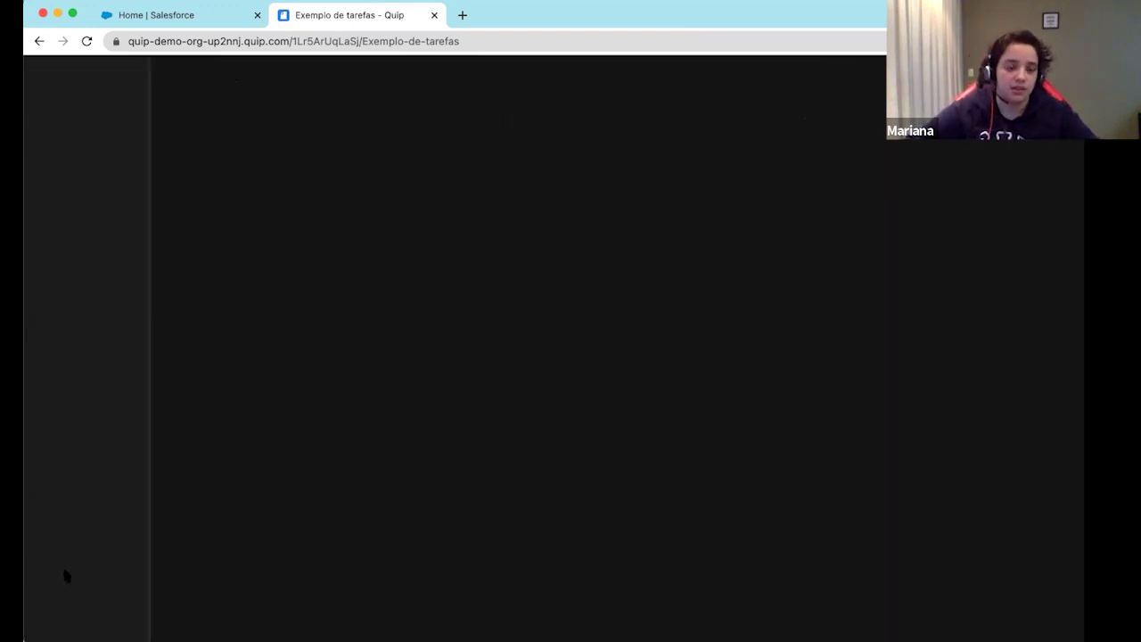
scroll(62, 565, down, 2)
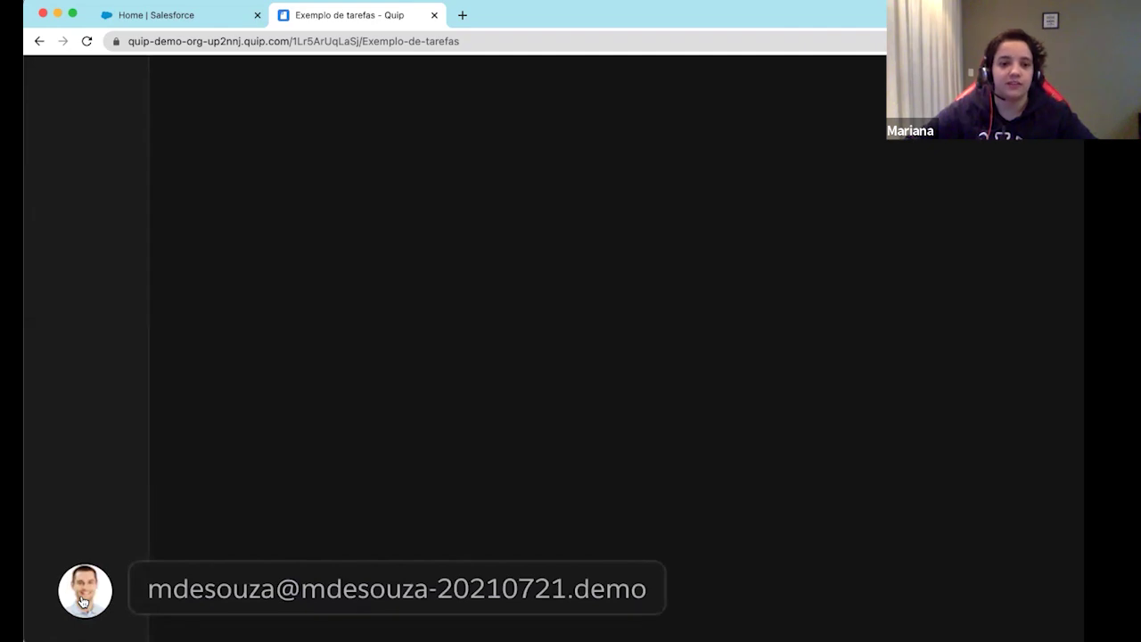
click(82, 603)
Reopen Account Settings and view the desktop notification preferences for activity and new messages
click(102, 529)
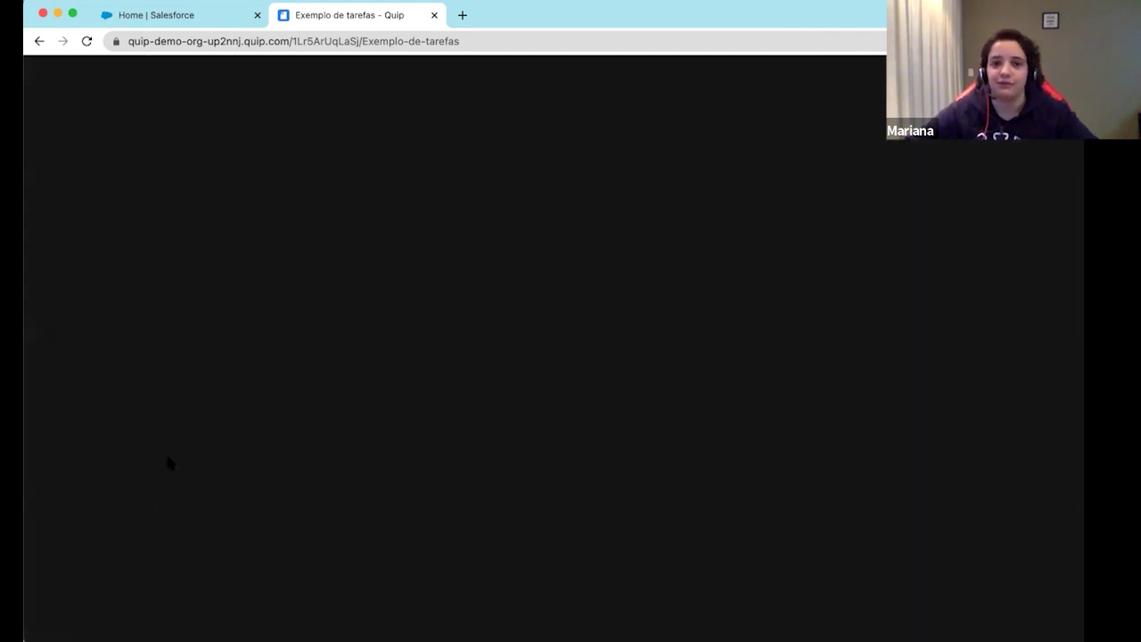
scroll(401, 514, up, 4)
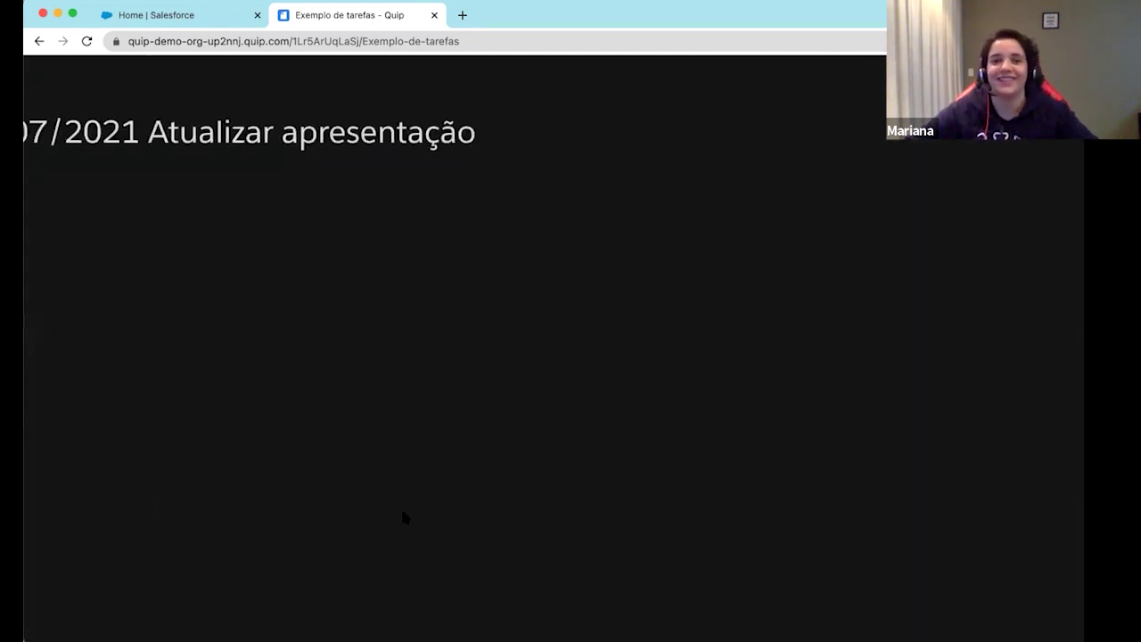
scroll(401, 514, down, 5)
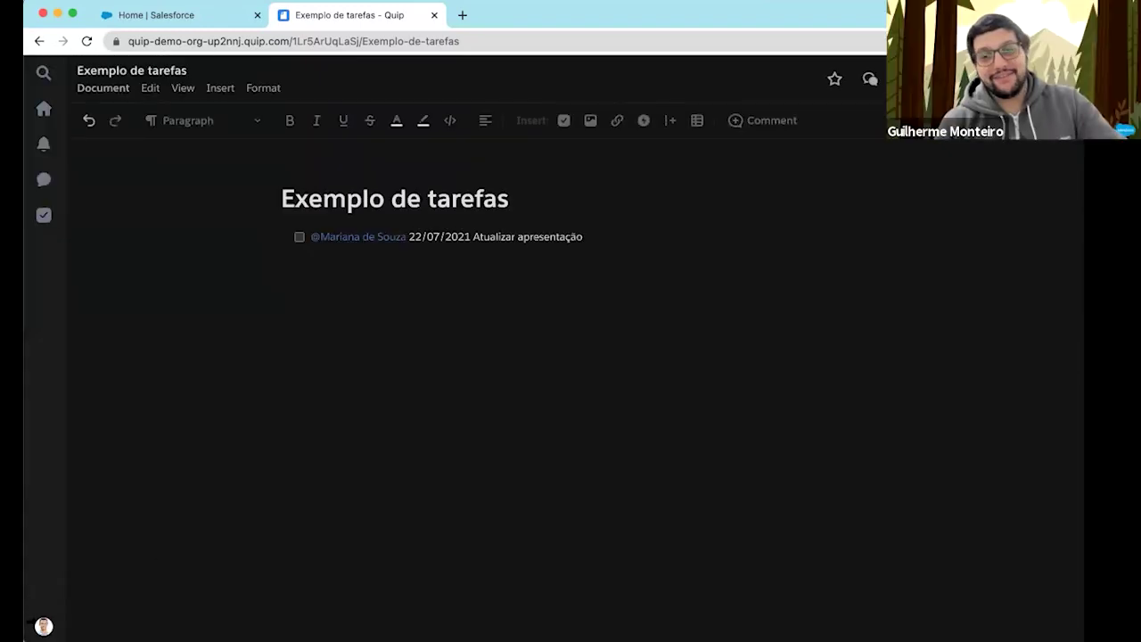
click(43, 626)
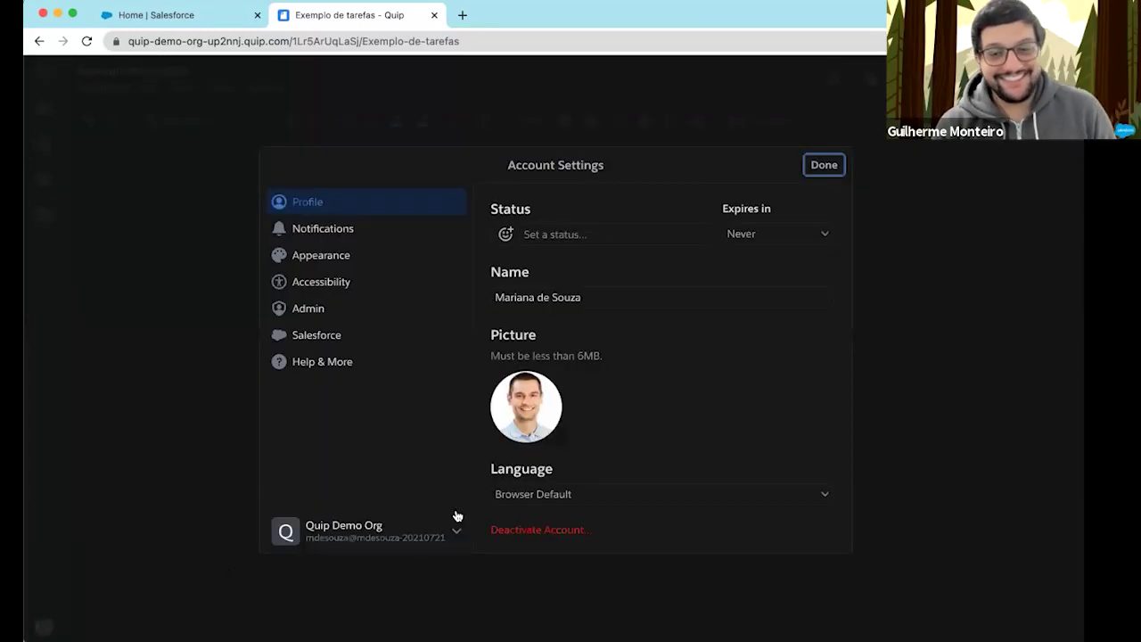
mouse_move(526, 407)
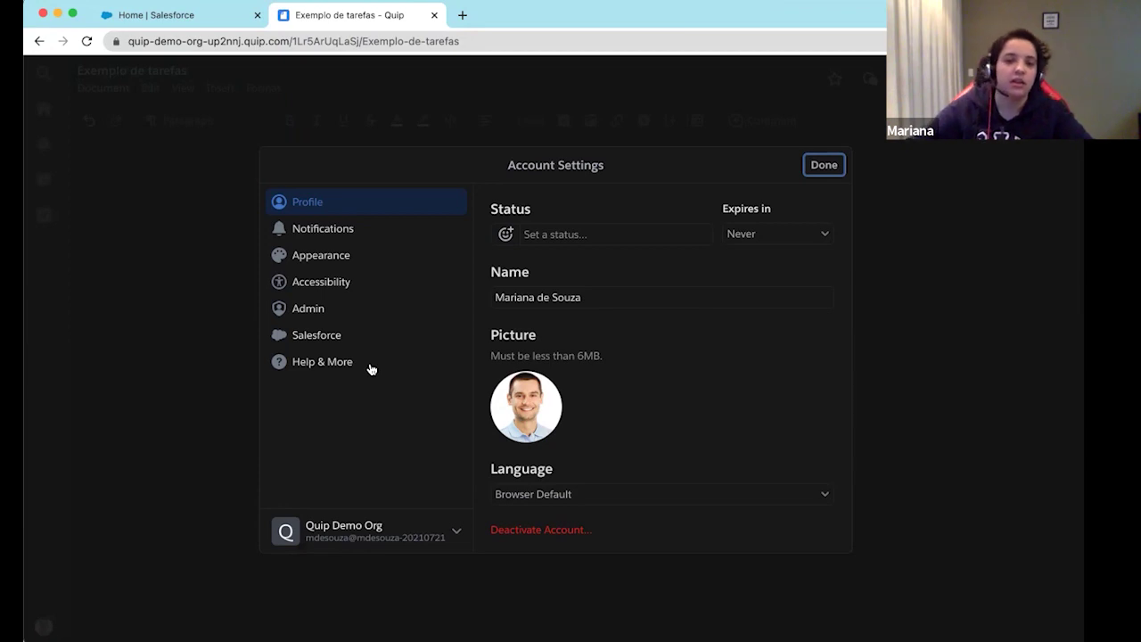
click(319, 230)
click(319, 214)
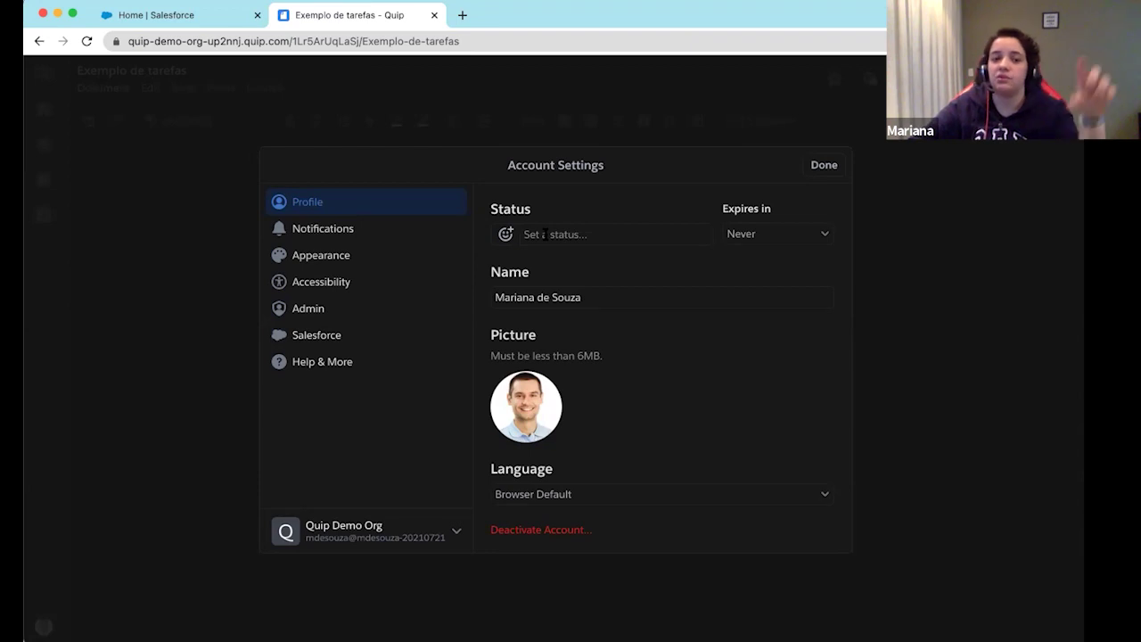
scroll(614, 304, down, 1)
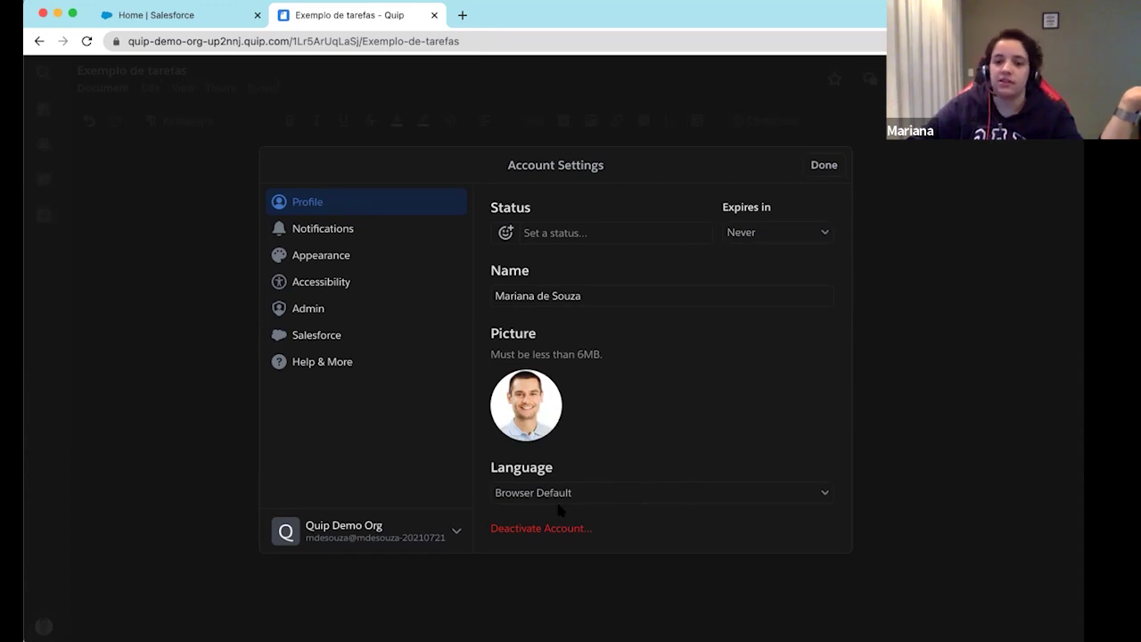
click(294, 230)
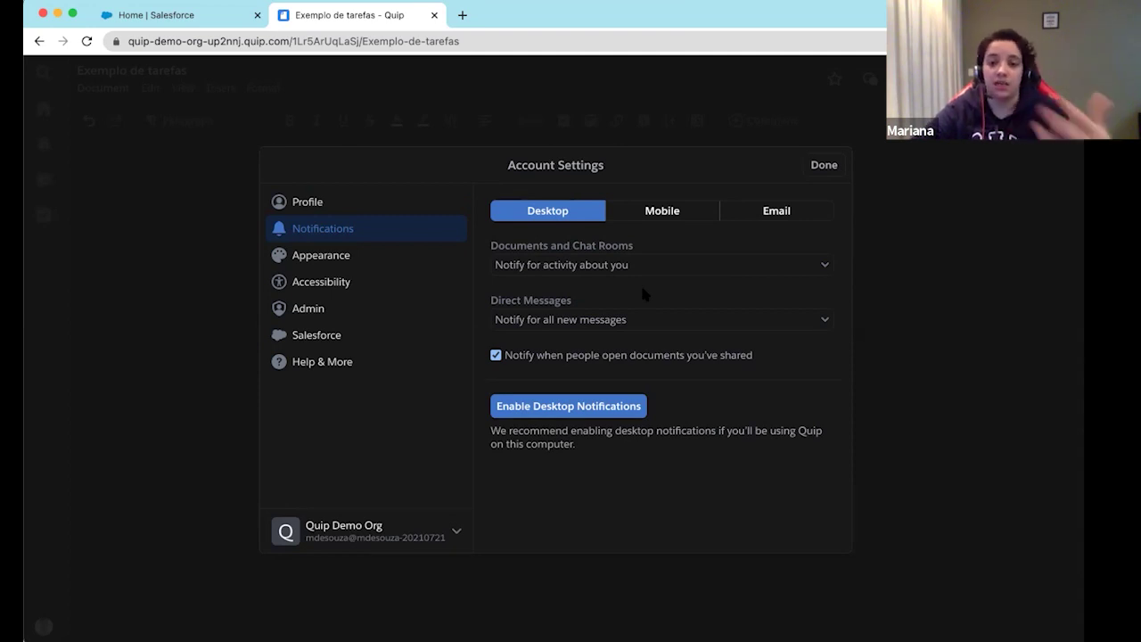
Try the Light and Dark themes in Appearance, leaving the display on Auto
click(347, 256)
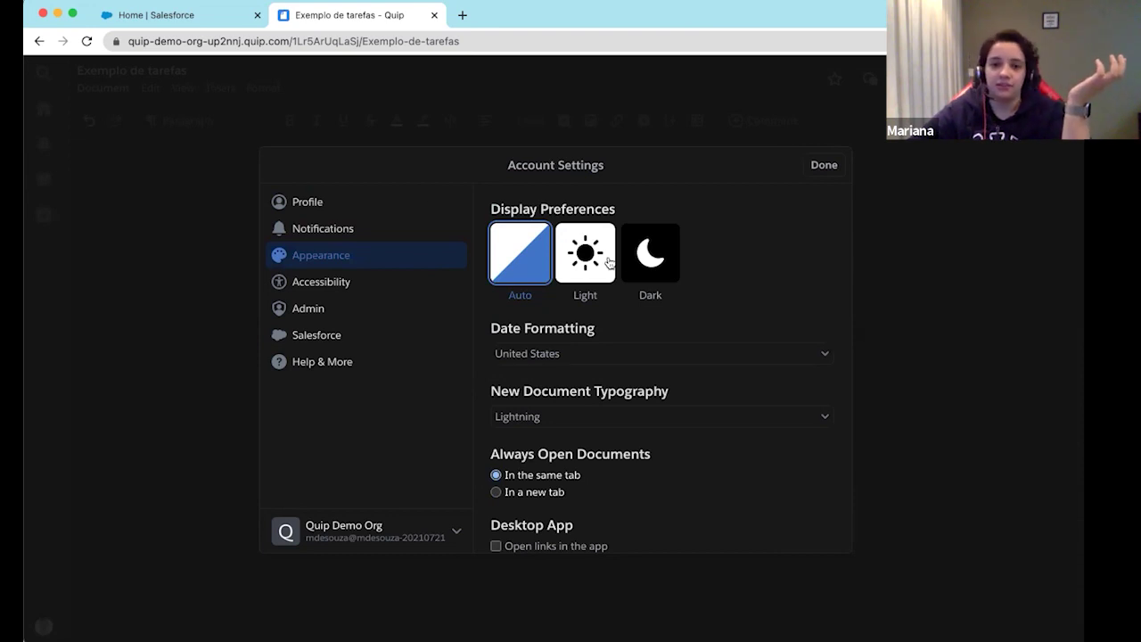
click(610, 264)
click(649, 259)
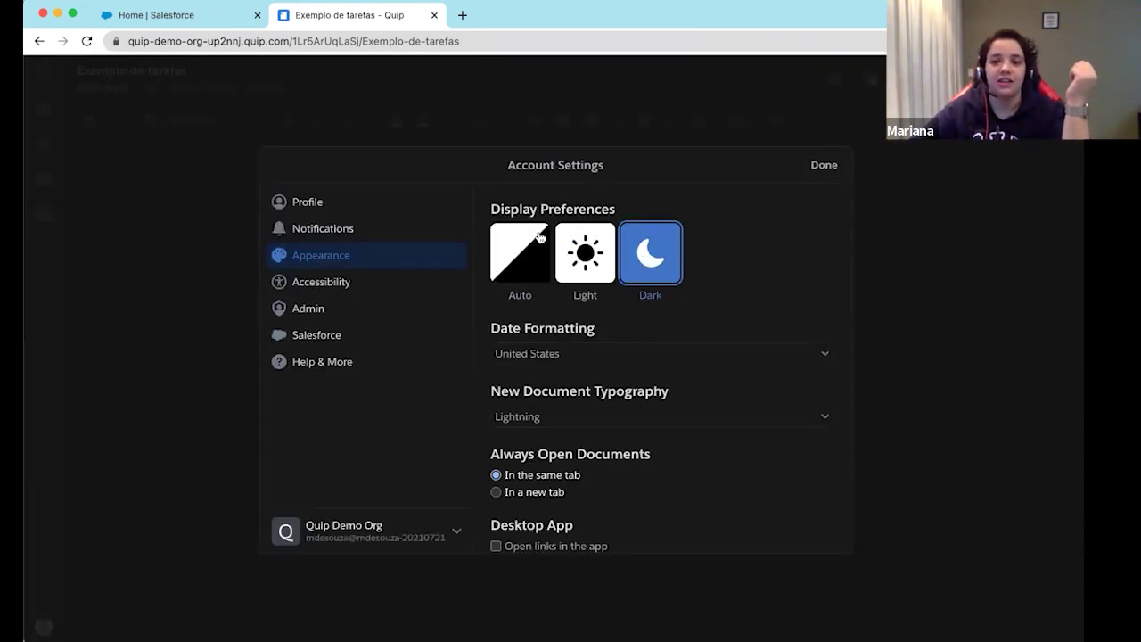
click(520, 250)
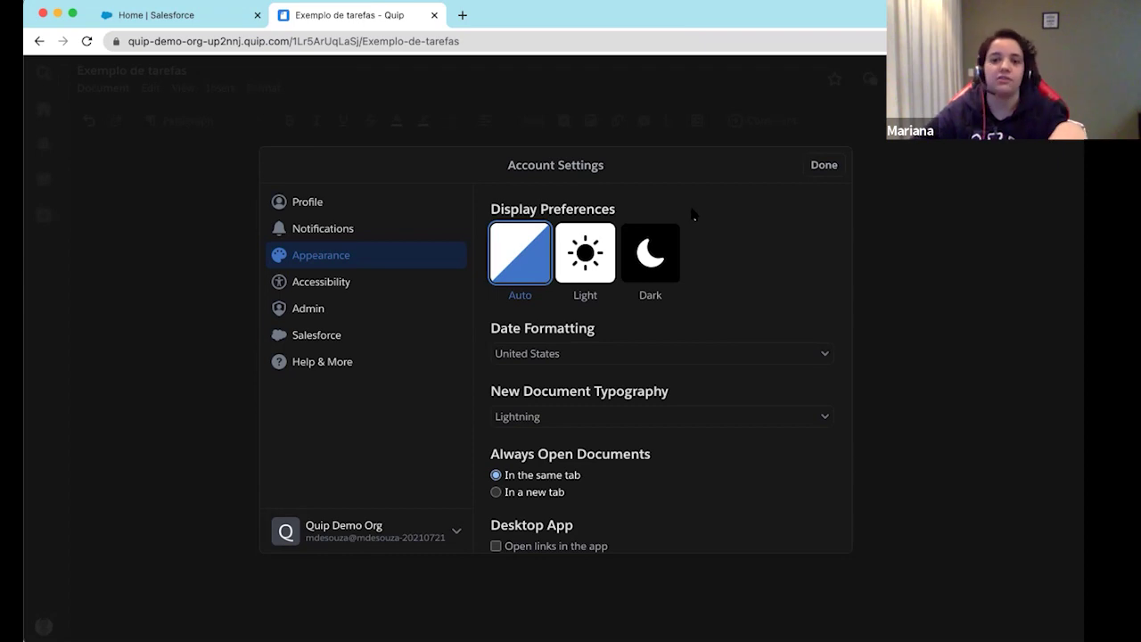
click(612, 268)
click(658, 262)
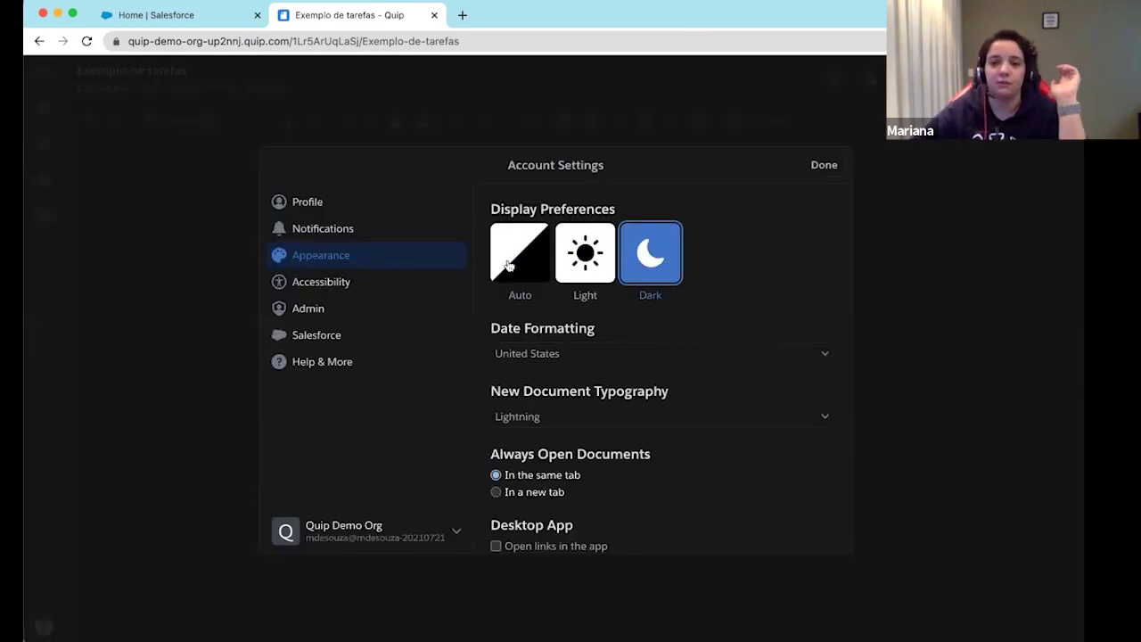
click(508, 267)
View the Accessibility options, then the Admin section with its admin console and site links
scroll(499, 352, down, 1)
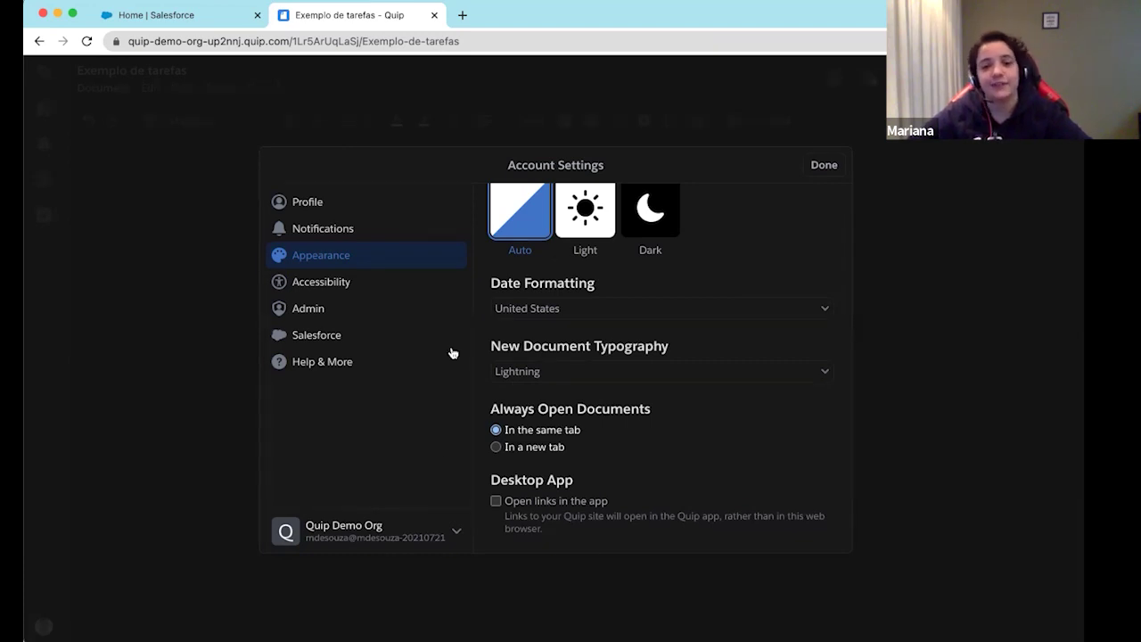
click(314, 287)
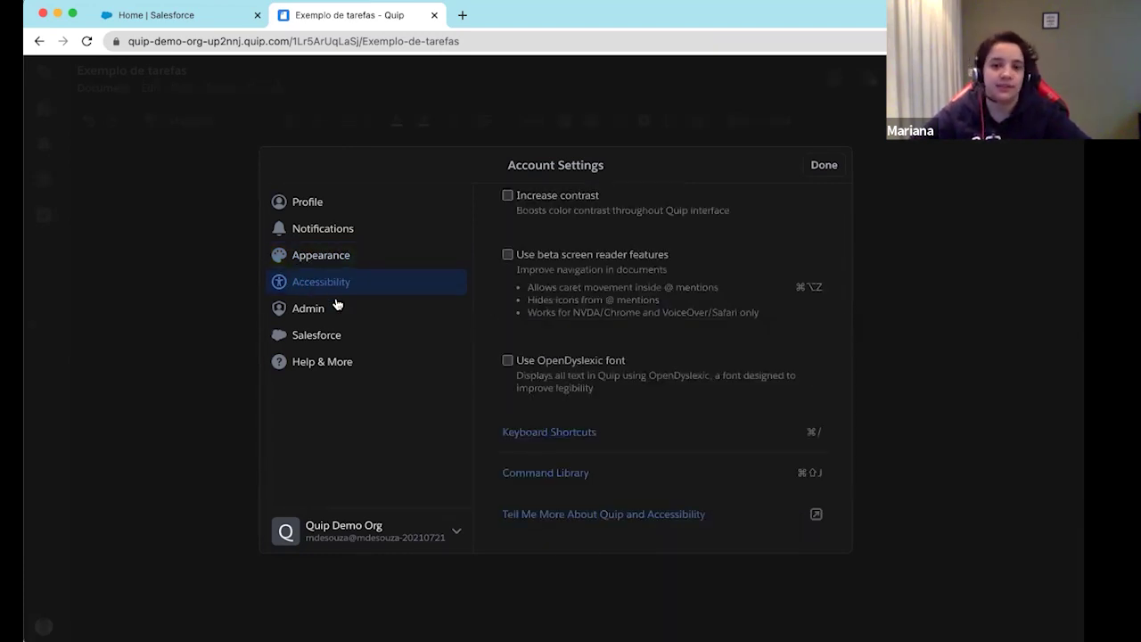
click(326, 314)
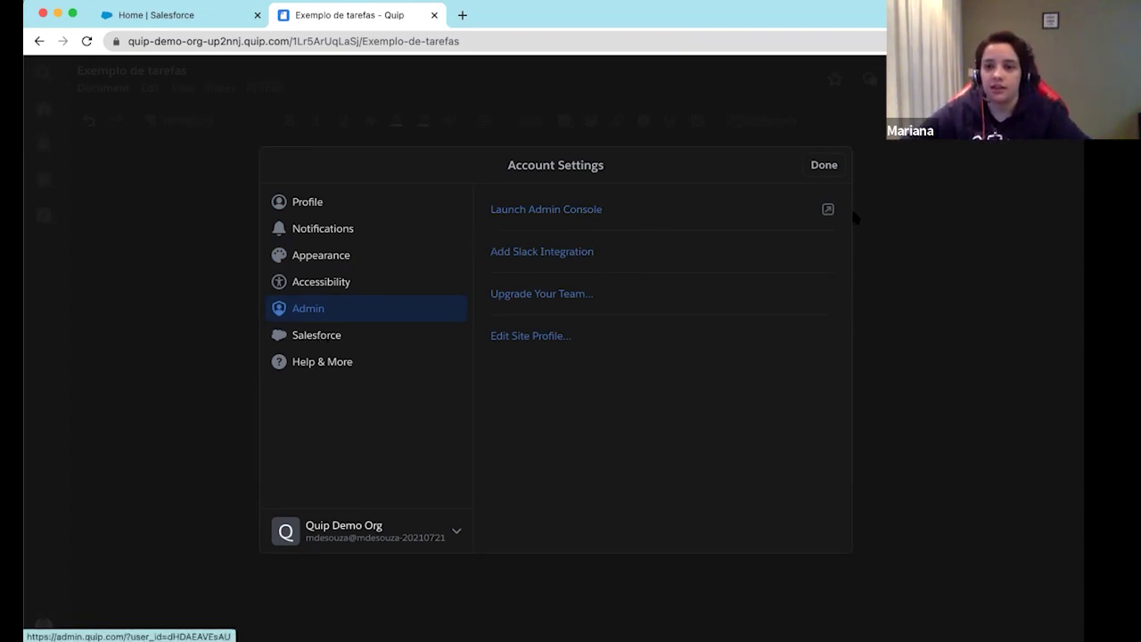
Launch the Admin Console and sign in to Salesforce to see the 27 active site members
click(827, 210)
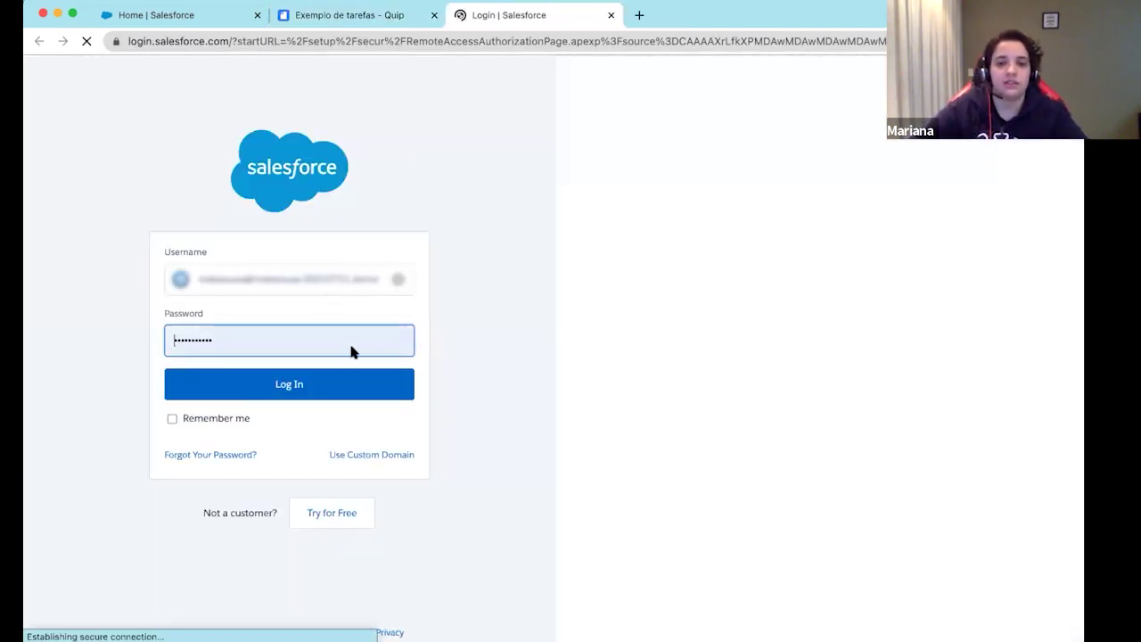
click(329, 393)
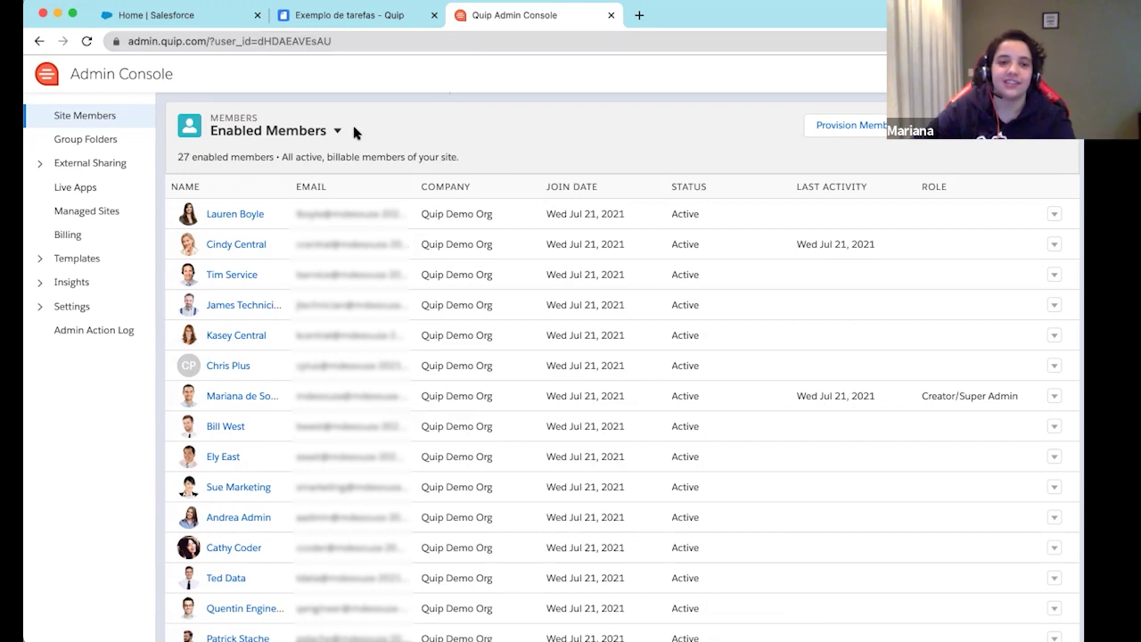
Expand External Sharing, Templates, Insights and Settings, then list the 13 installed Live Apps
click(37, 165)
click(38, 390)
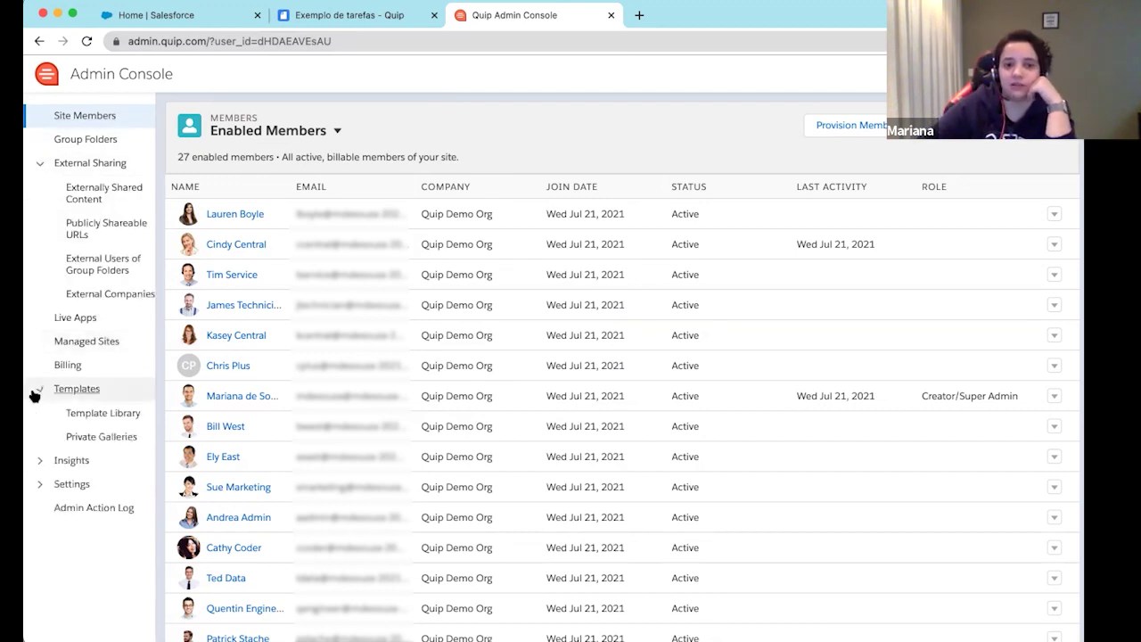
click(38, 460)
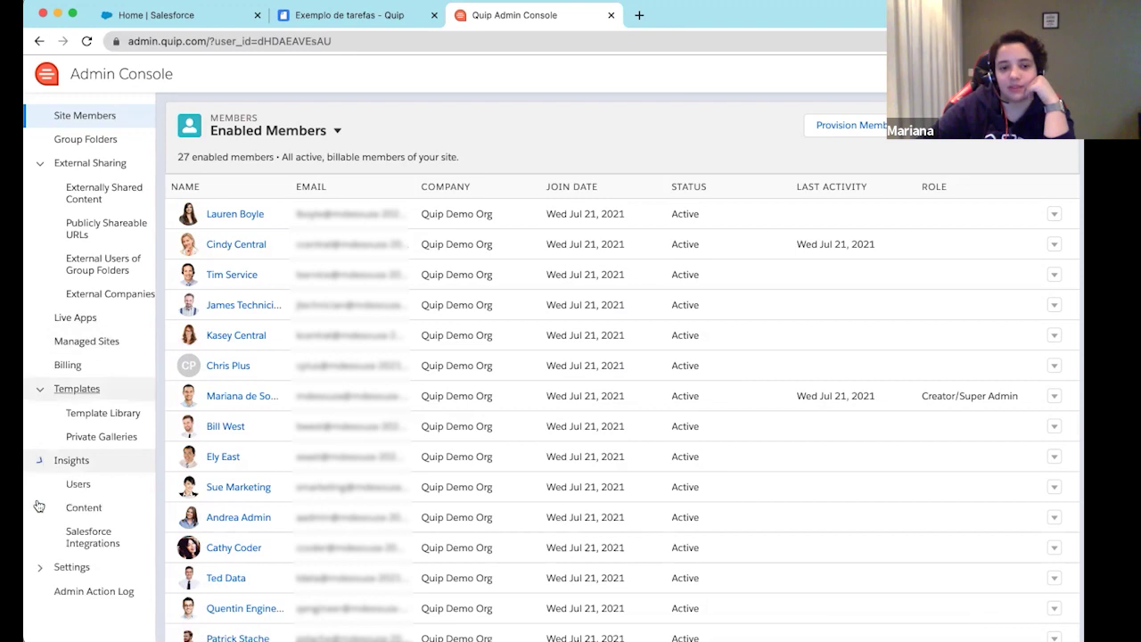
click(38, 568)
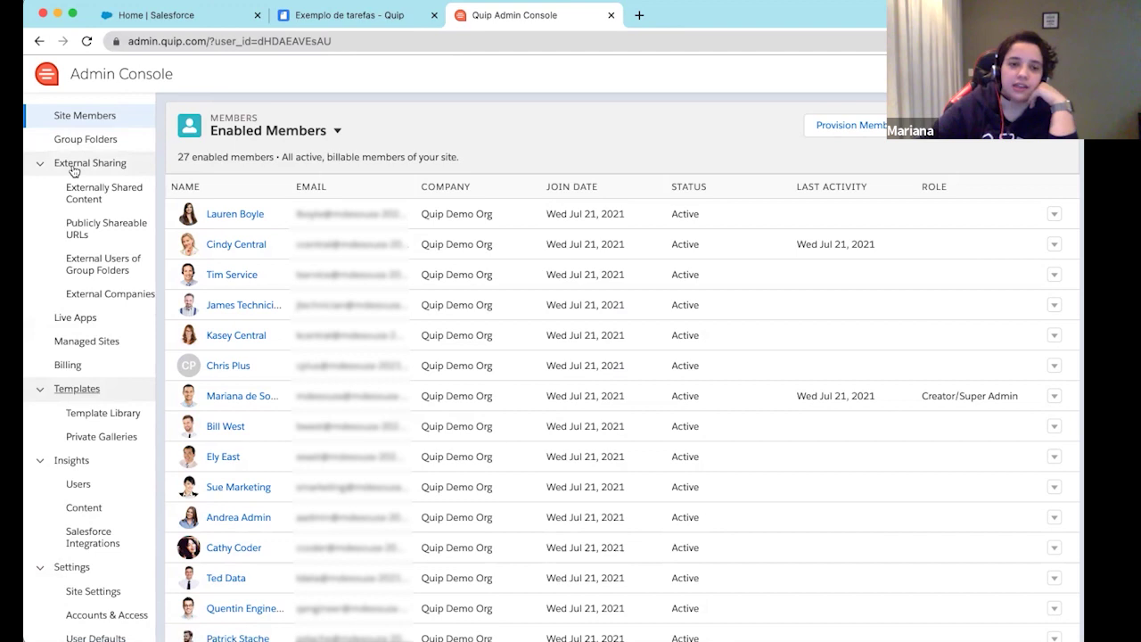
click(86, 324)
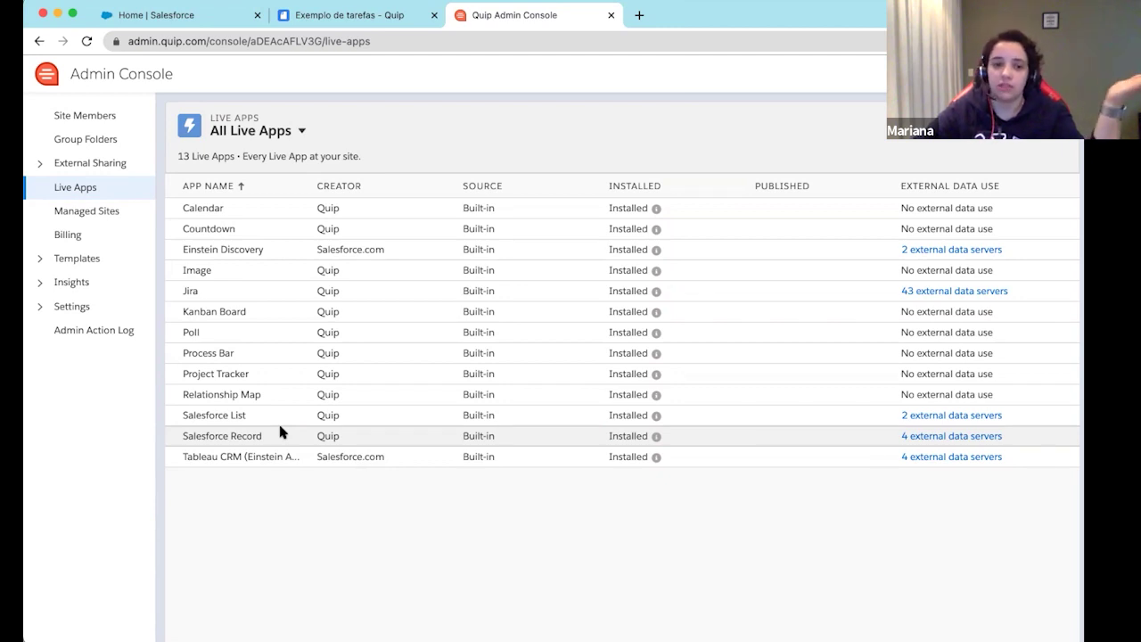
Look over the 13 built-in live apps, including Jira's 43 external data servers, then expand Settings in the sidebar
drag(169, 415, 281, 428)
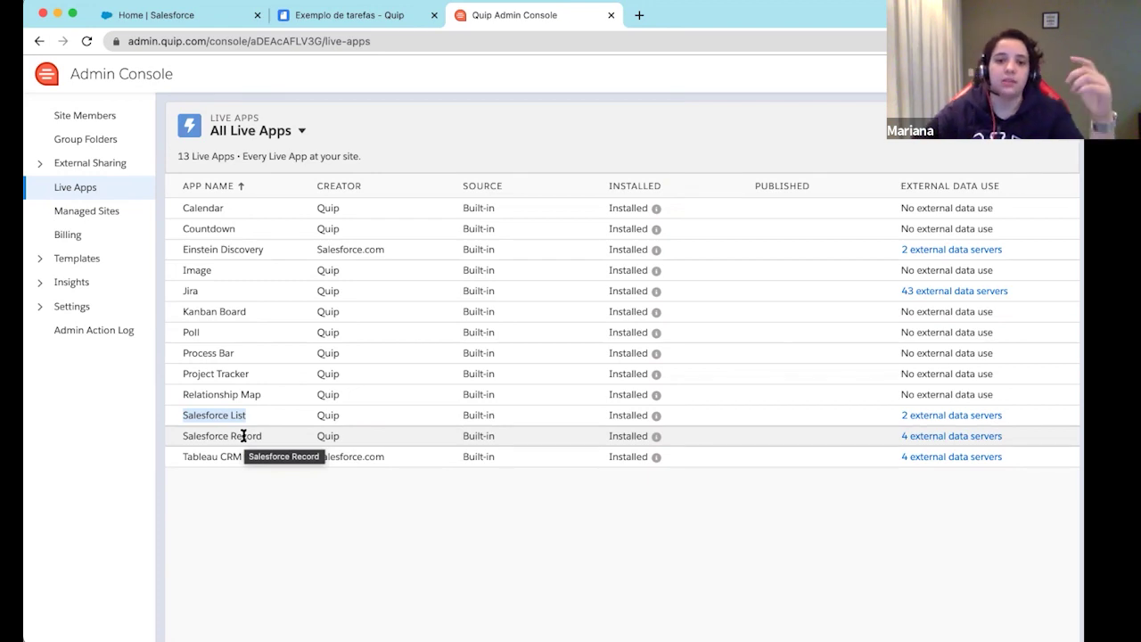
click(404, 582)
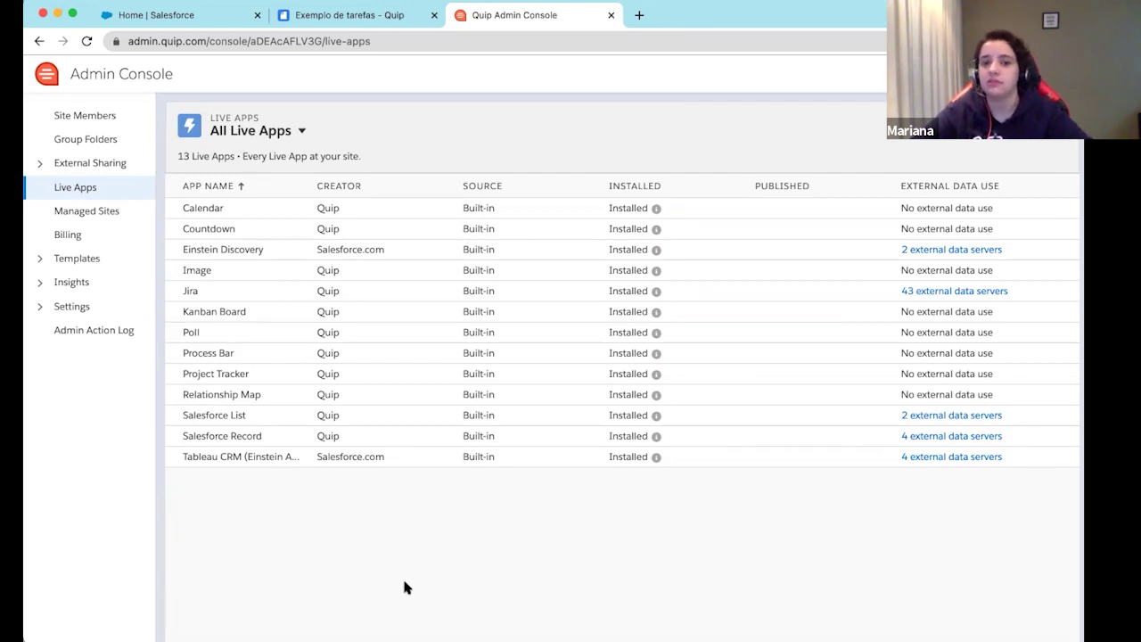
mouse_move(654, 438)
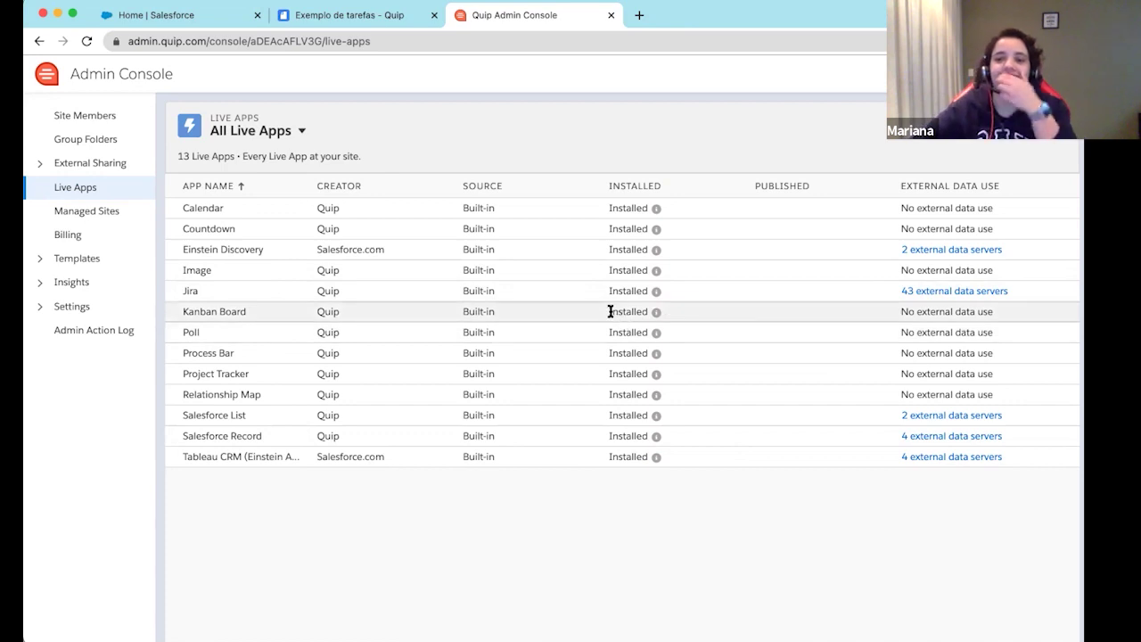
mouse_move(655, 314)
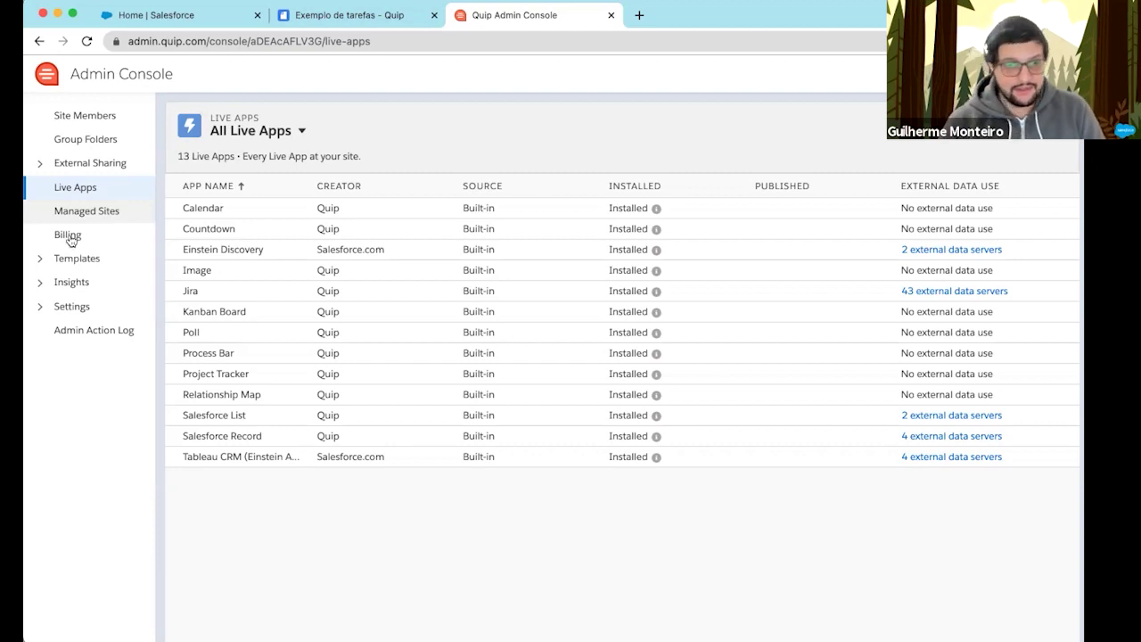
click(40, 307)
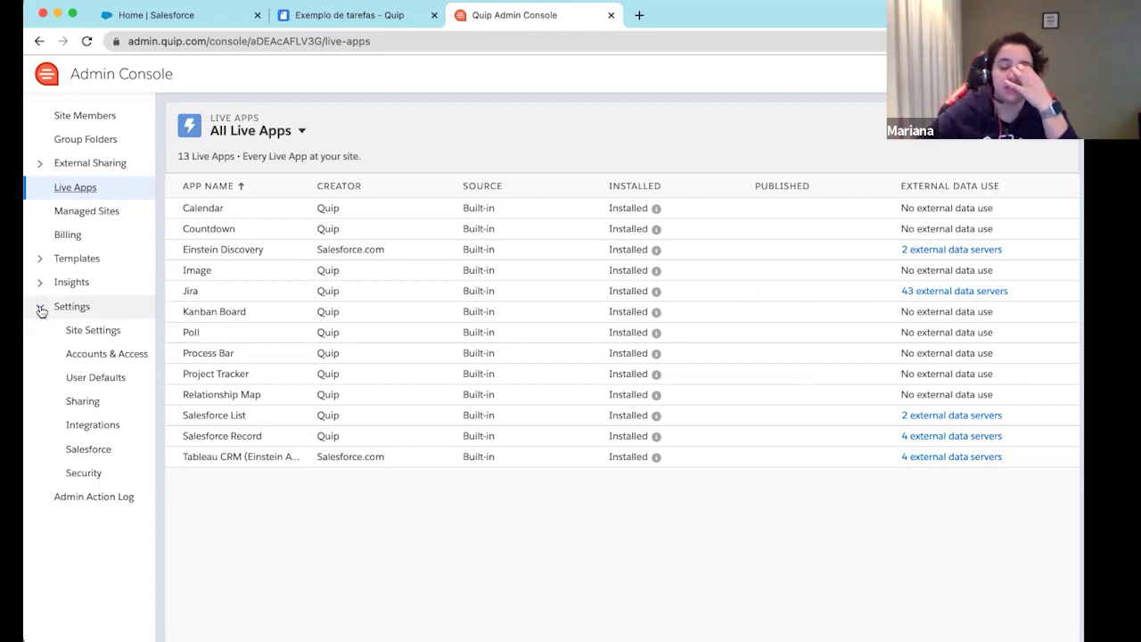
Go to Site Settings, then the Accounts & Access page, where MFA is disabled and no domains are added
click(102, 332)
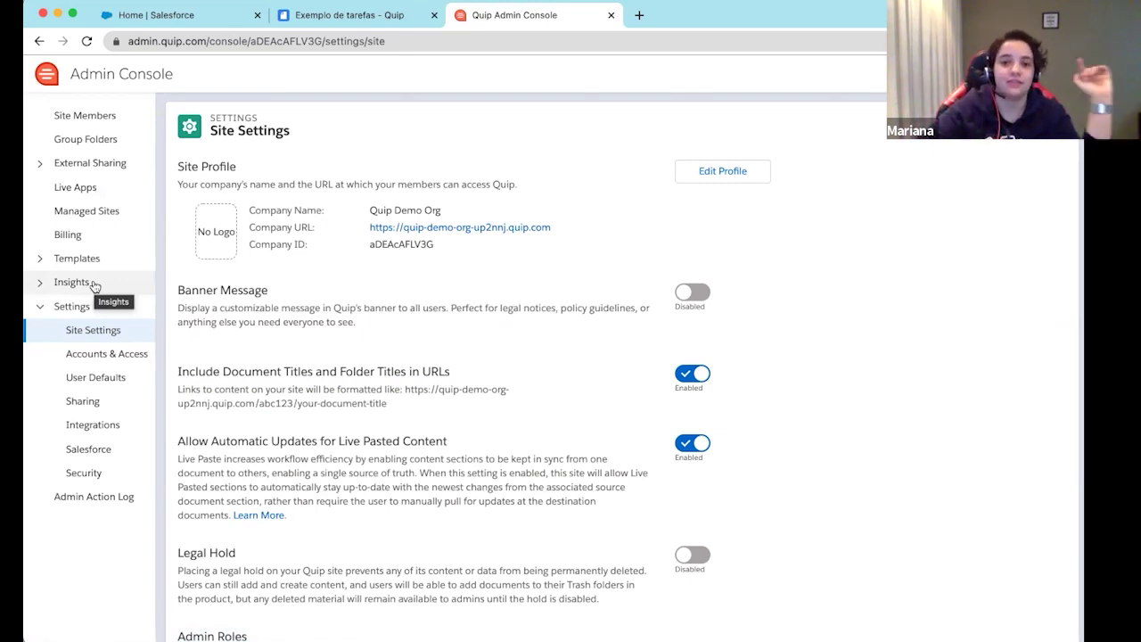
click(105, 356)
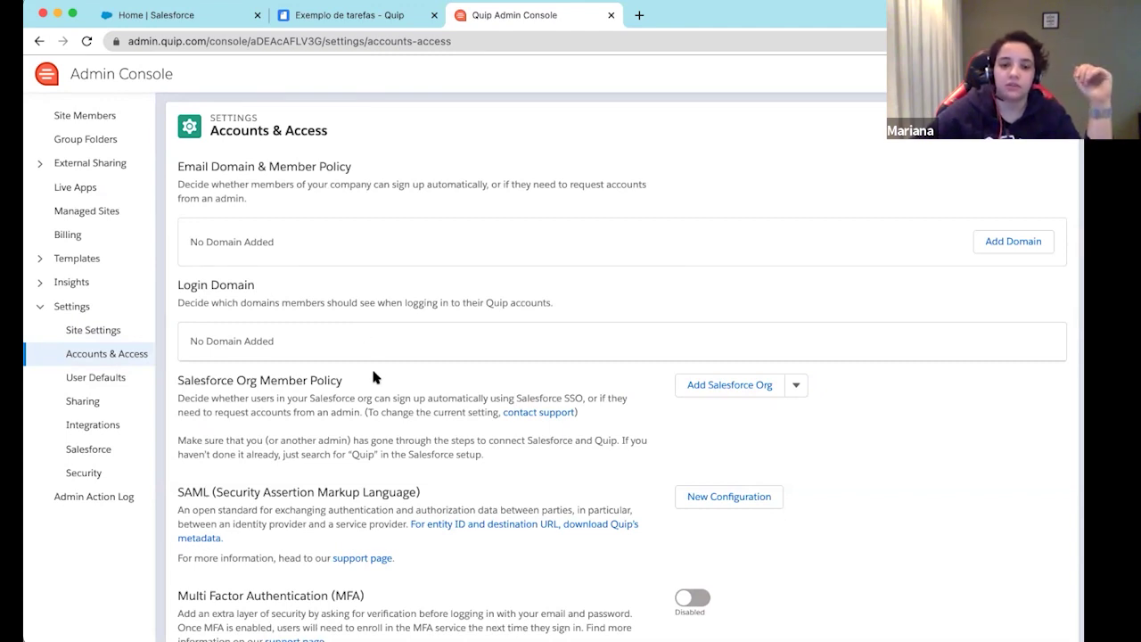
Scan the Accounts & Access policies, then move to the Sharing settings page
scroll(373, 377, down, 5)
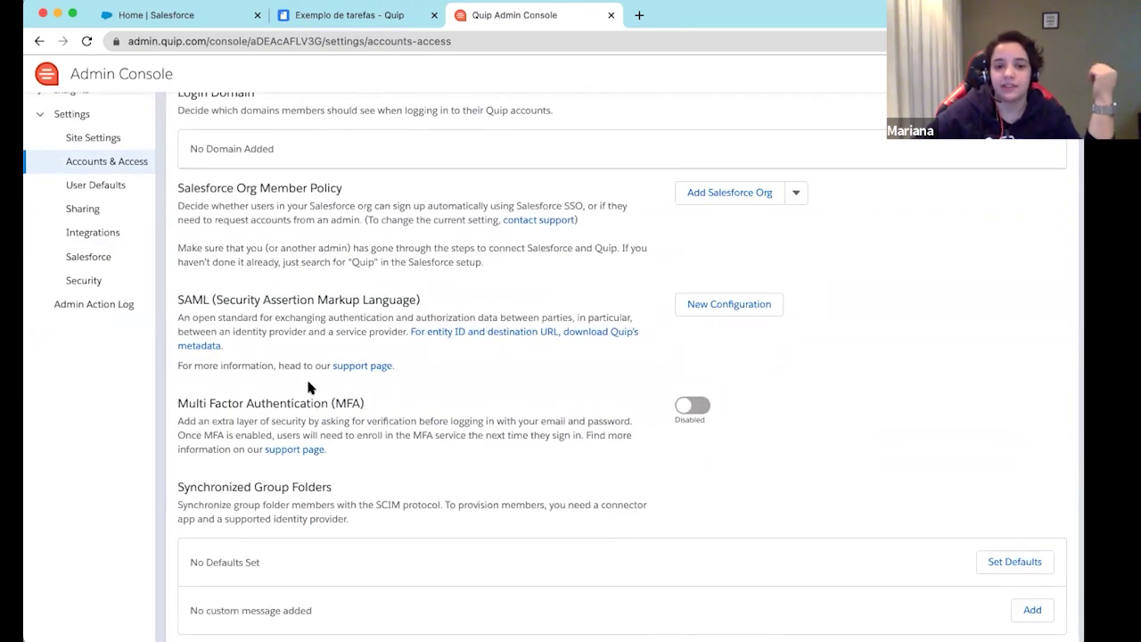
scroll(308, 386, up, 3)
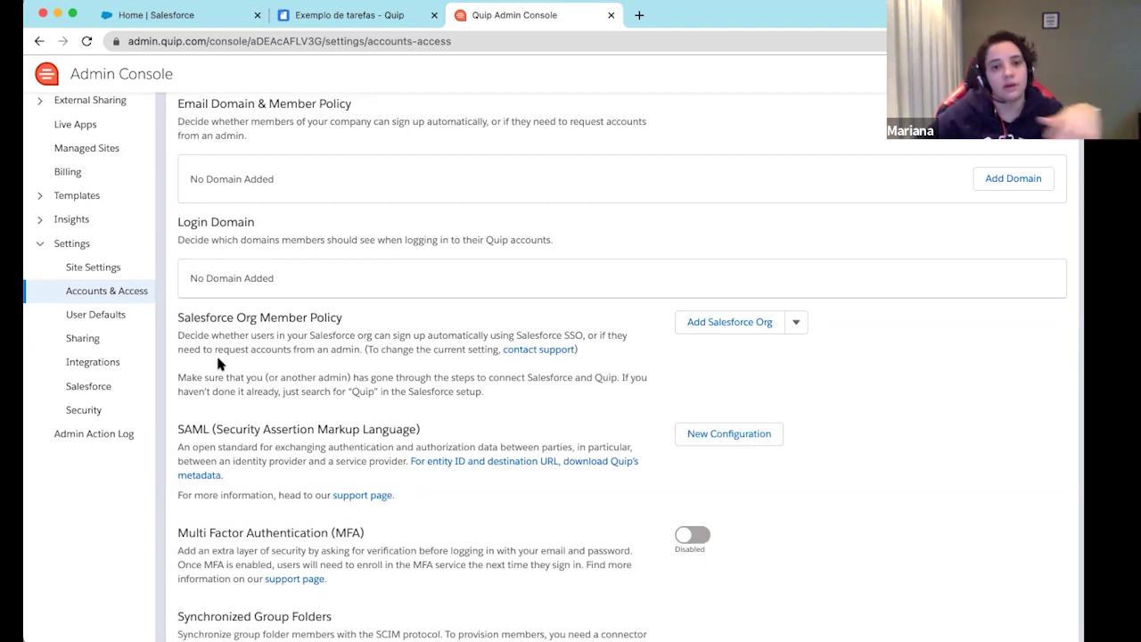
click(83, 338)
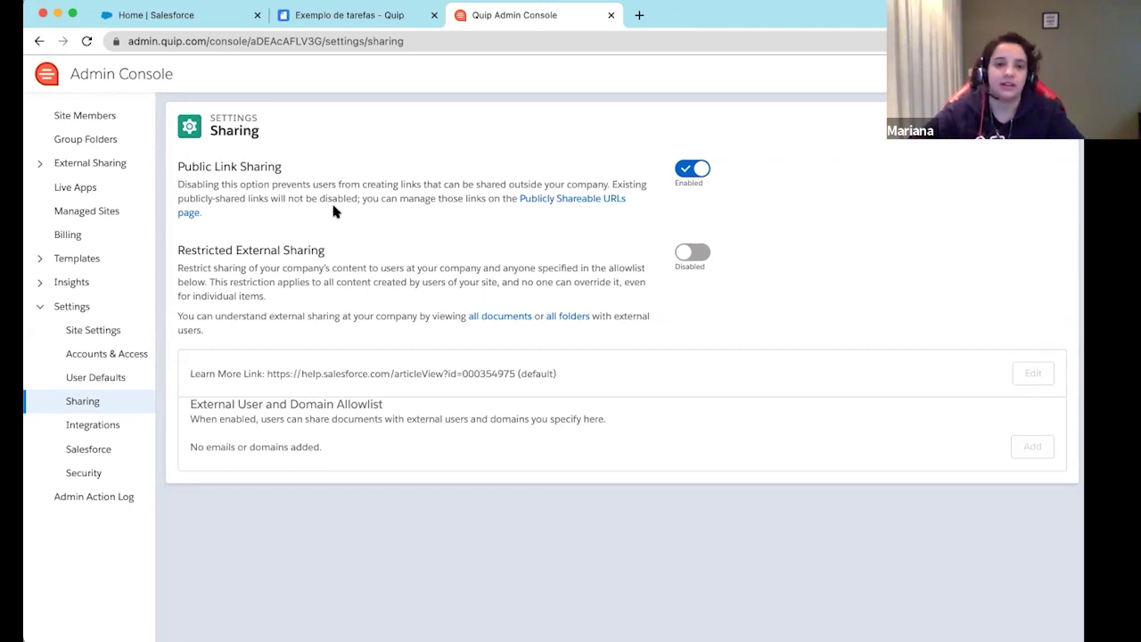
scroll(186, 276, down, 1)
scroll(186, 277, up, 1)
drag(178, 249, 283, 250)
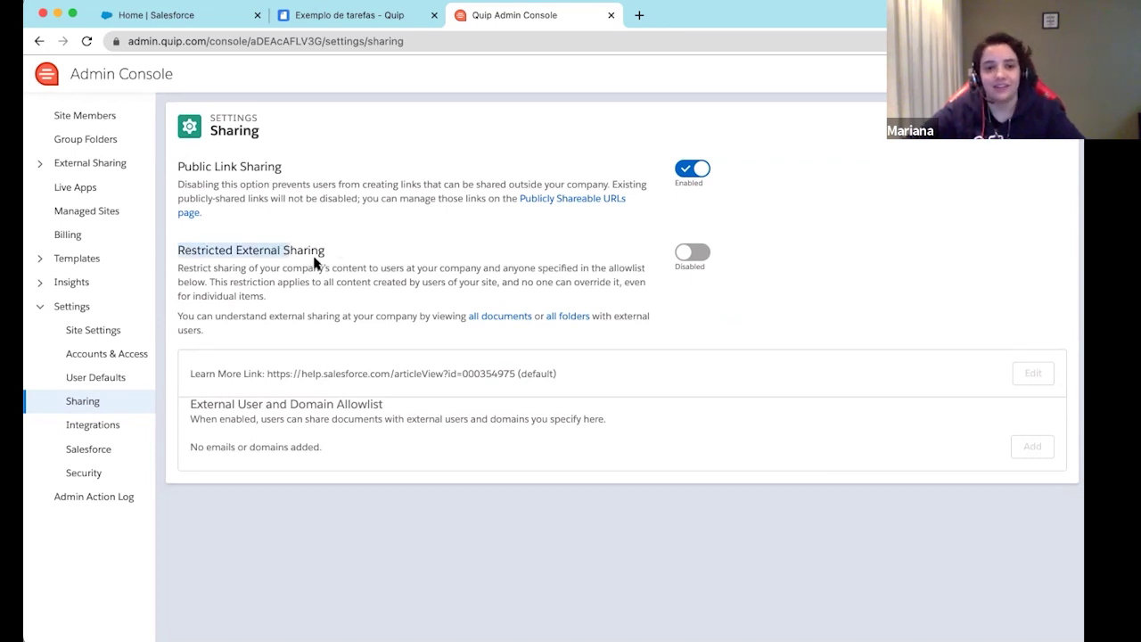
drag(283, 250, 382, 248)
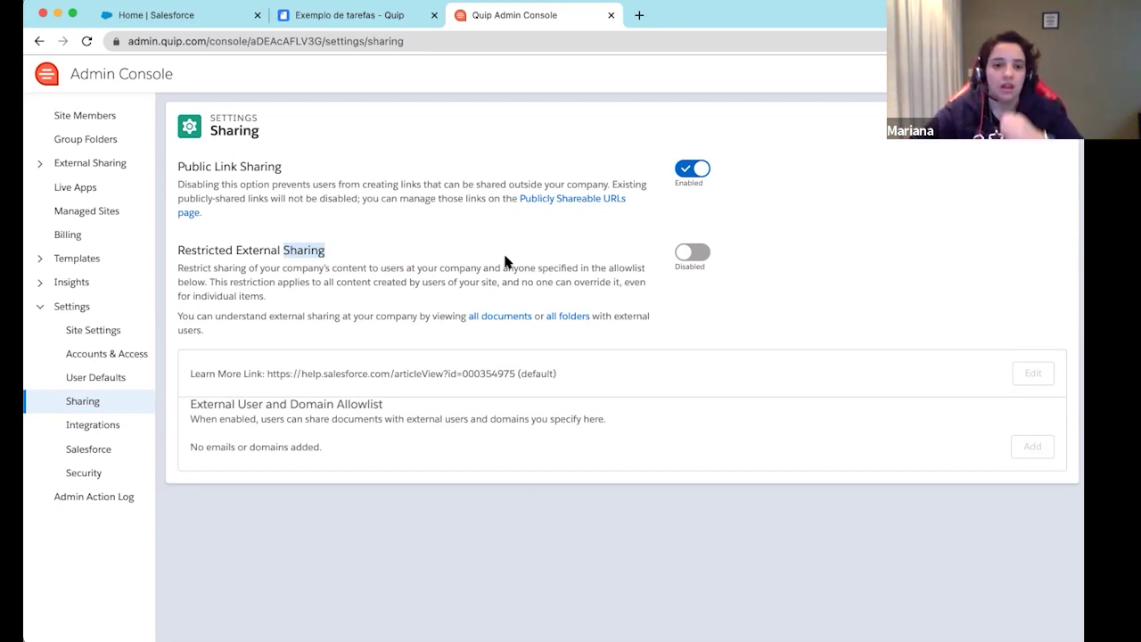
Enable Restricted External Sharing and confirm it in the dialog
click(692, 252)
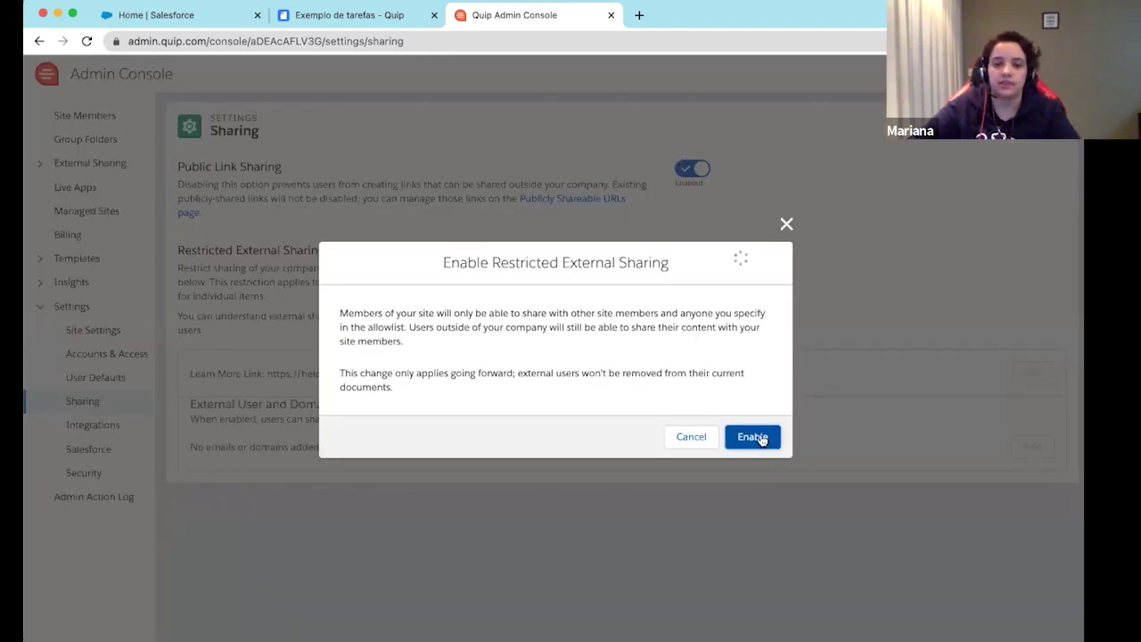
click(761, 438)
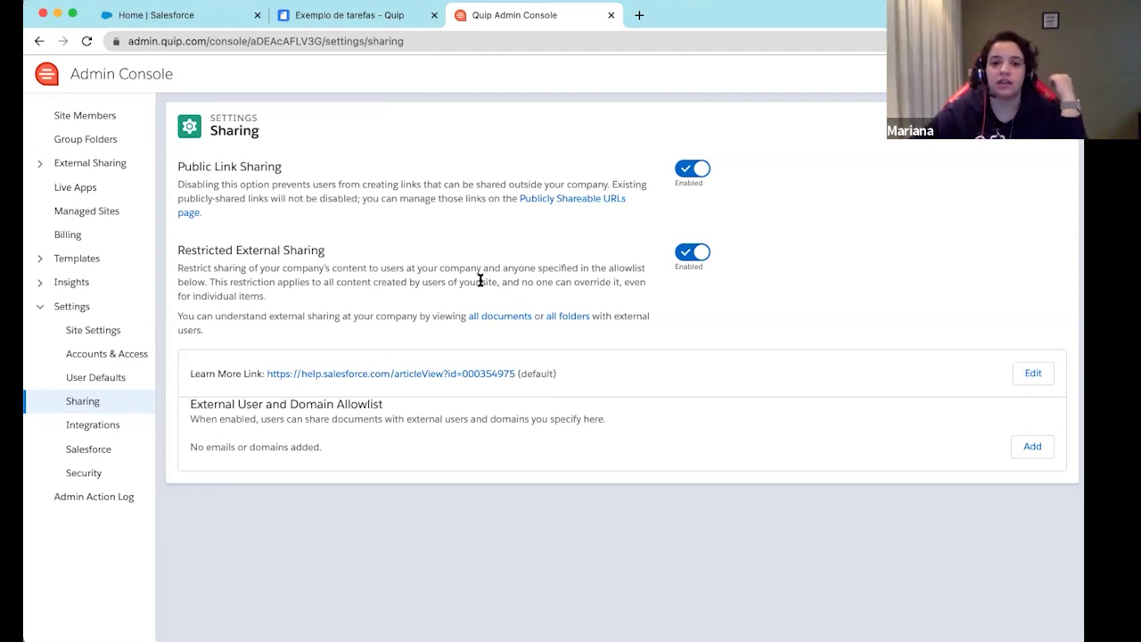
Highlight the External User and Domain Allowlist heading, then go to the Salesforce settings
drag(188, 415, 395, 407)
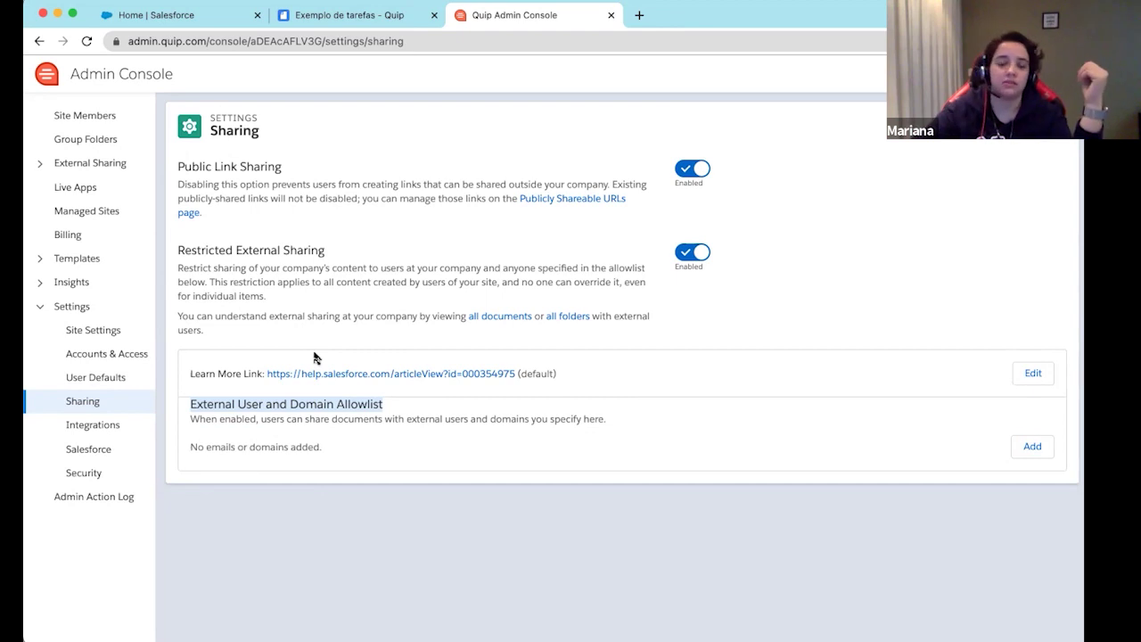
click(83, 452)
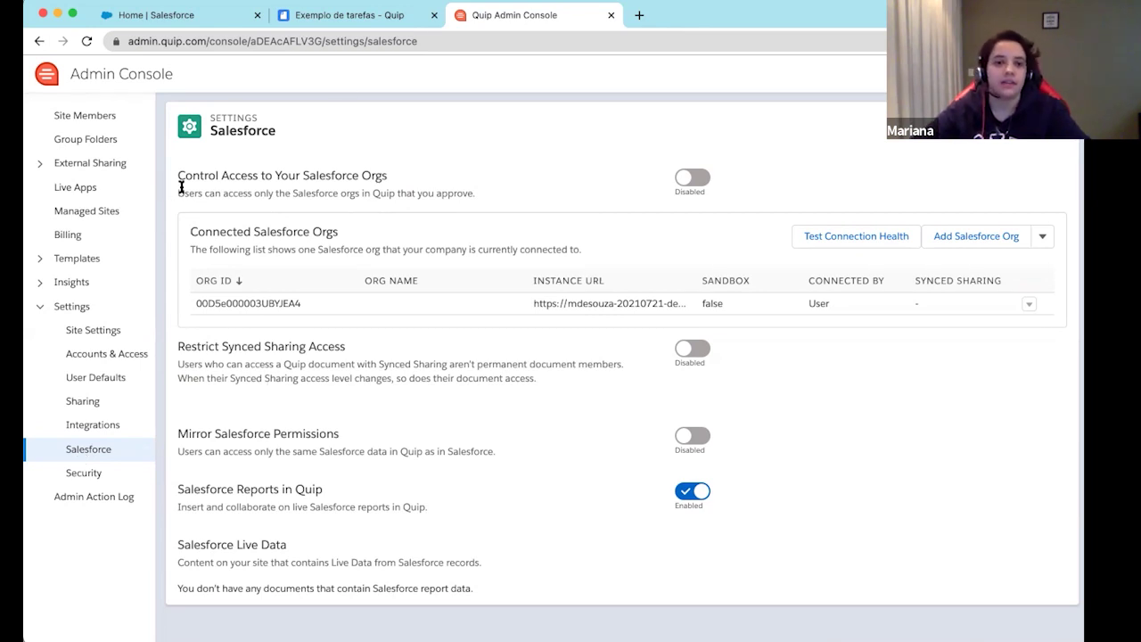
Switch on the Control Access to Your Salesforce Orgs toggle
triple_click(179, 177)
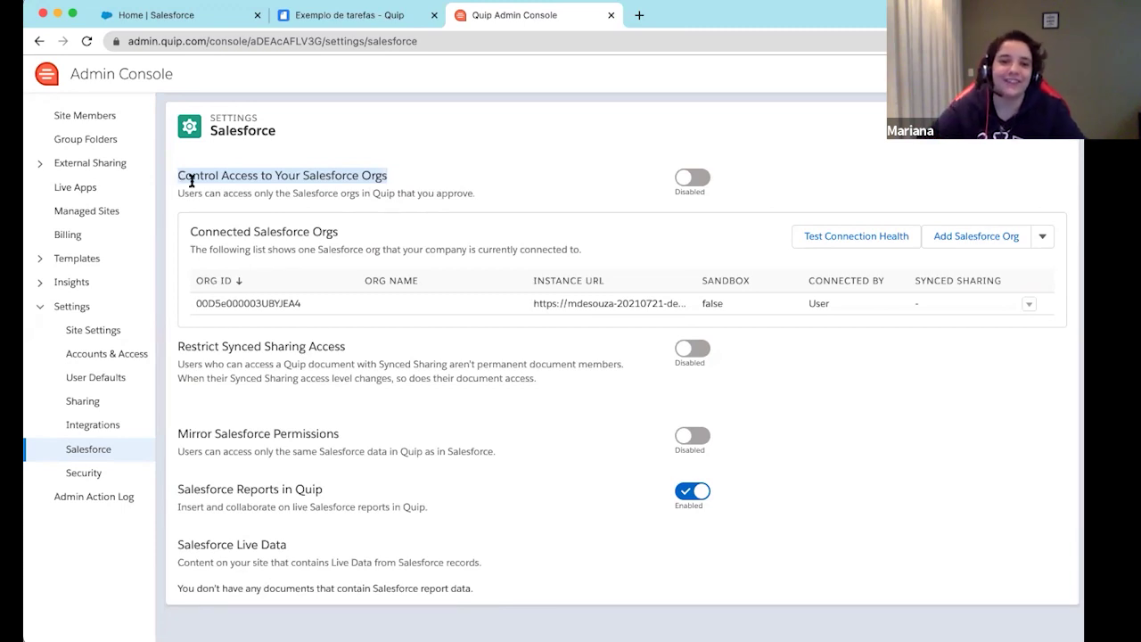
click(693, 177)
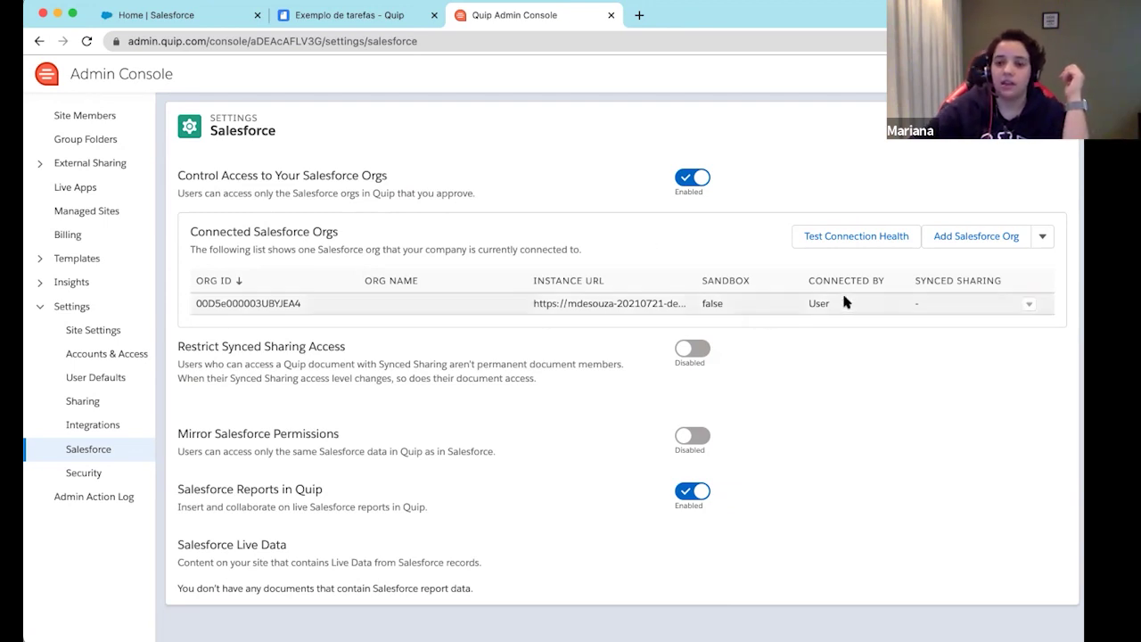
Open Edit Access Level for the connected Salesforce org, currently at No Access
click(1029, 304)
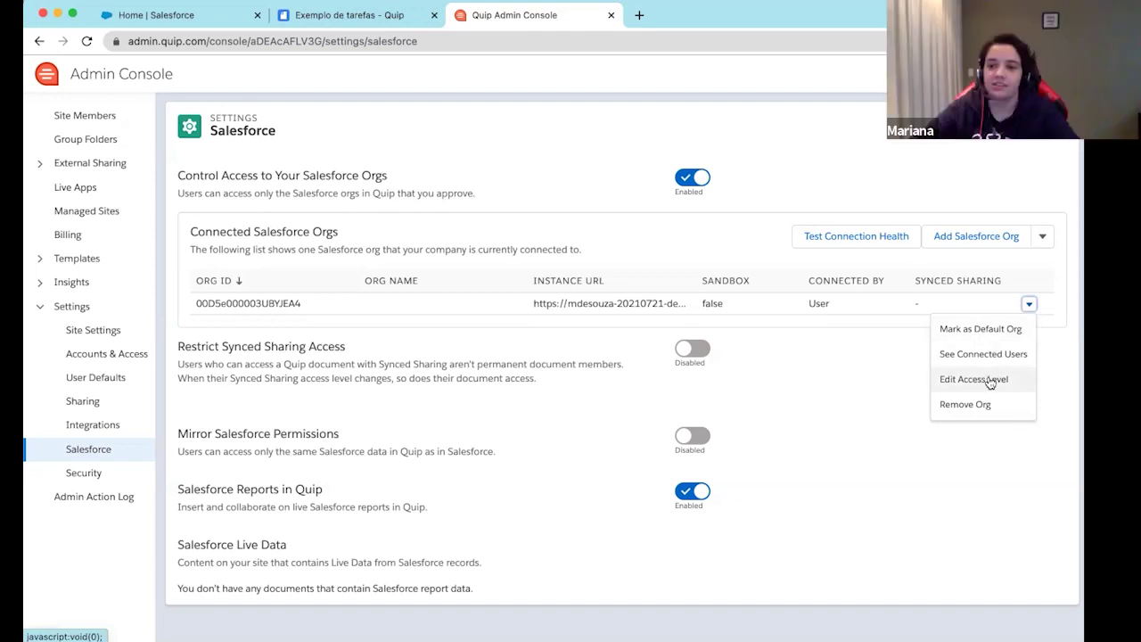
click(989, 381)
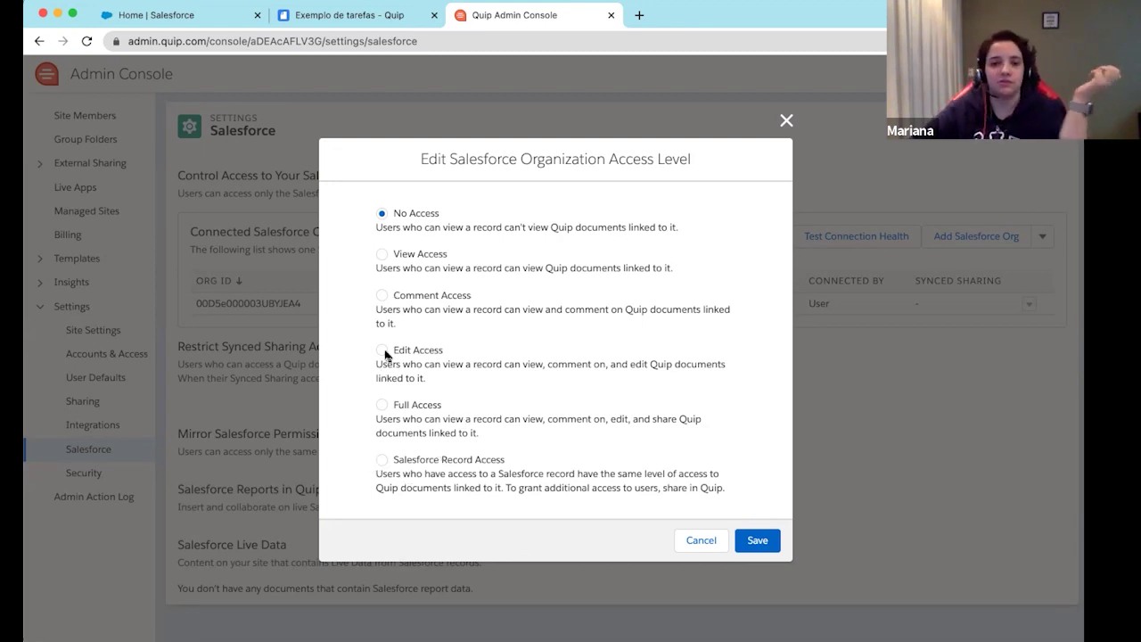
Pick Comment Access for the org, then dismiss the dialog without saving
click(382, 296)
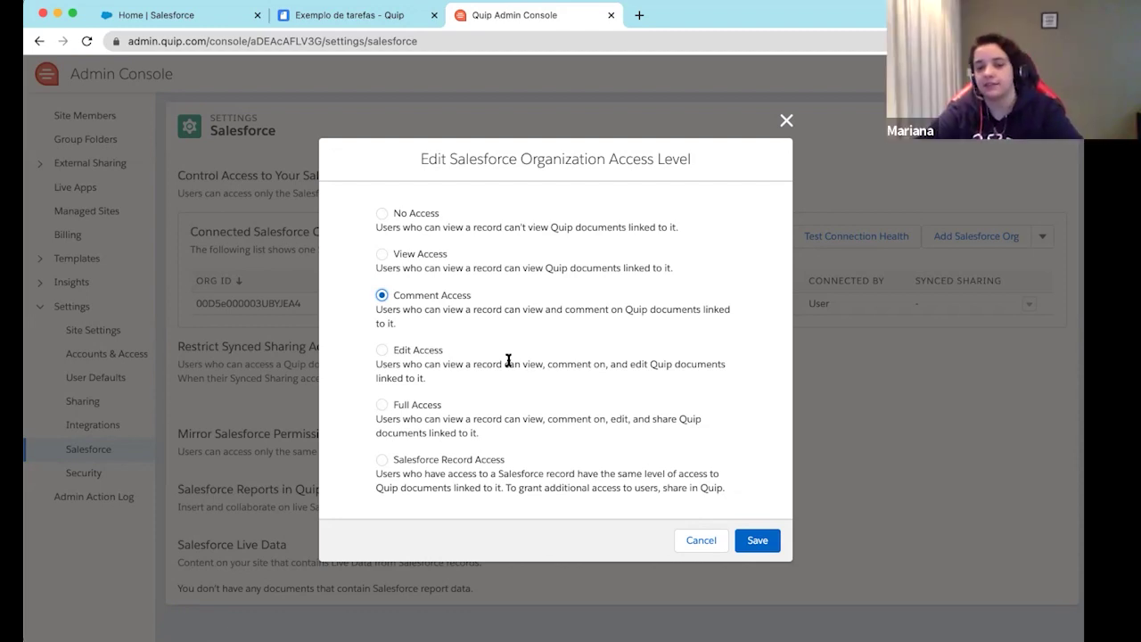
click(785, 122)
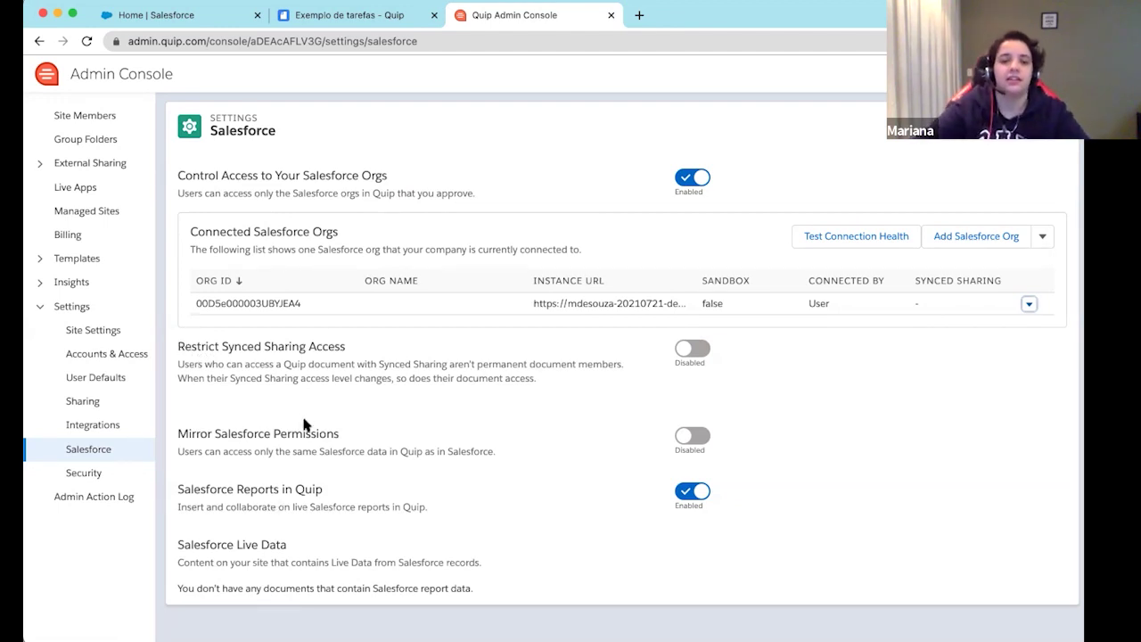
drag(178, 345, 364, 346)
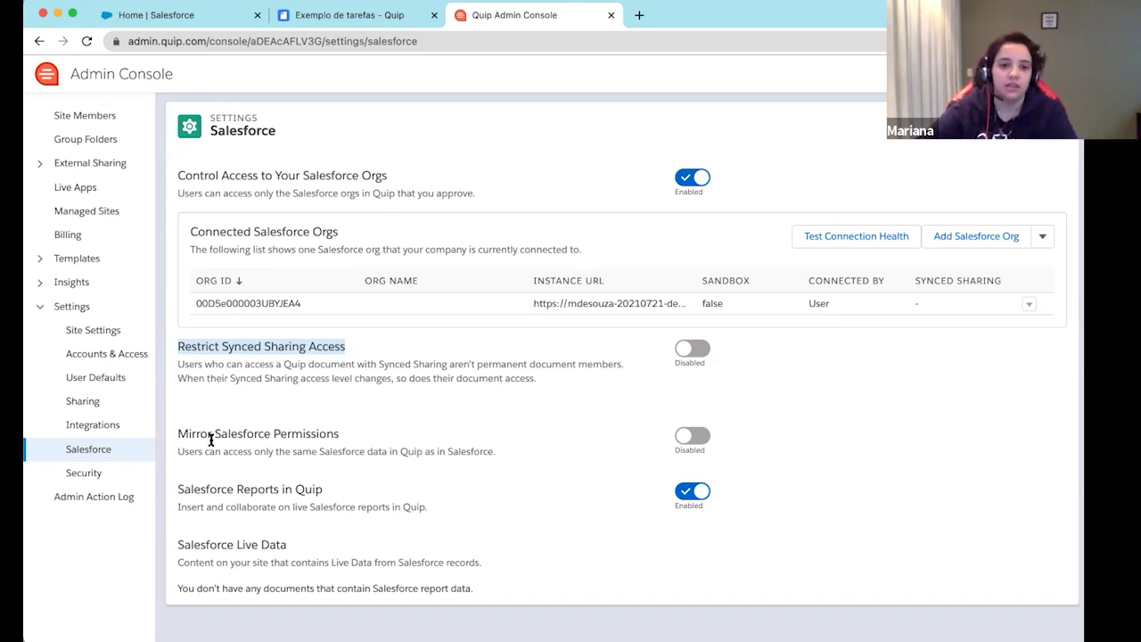
drag(179, 435, 331, 435)
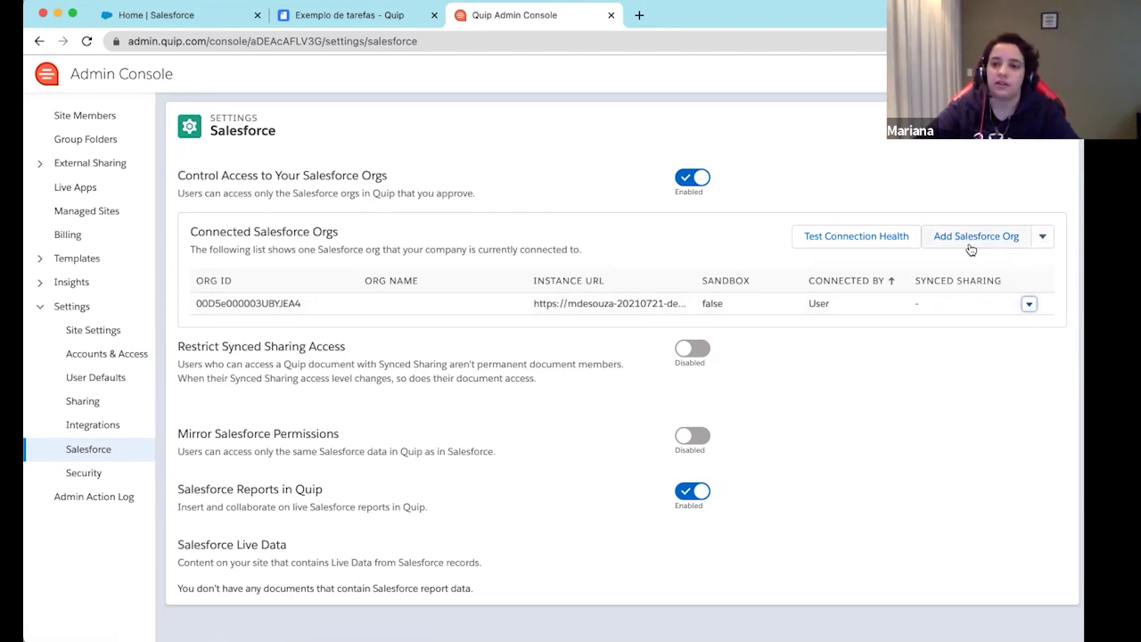
click(1047, 244)
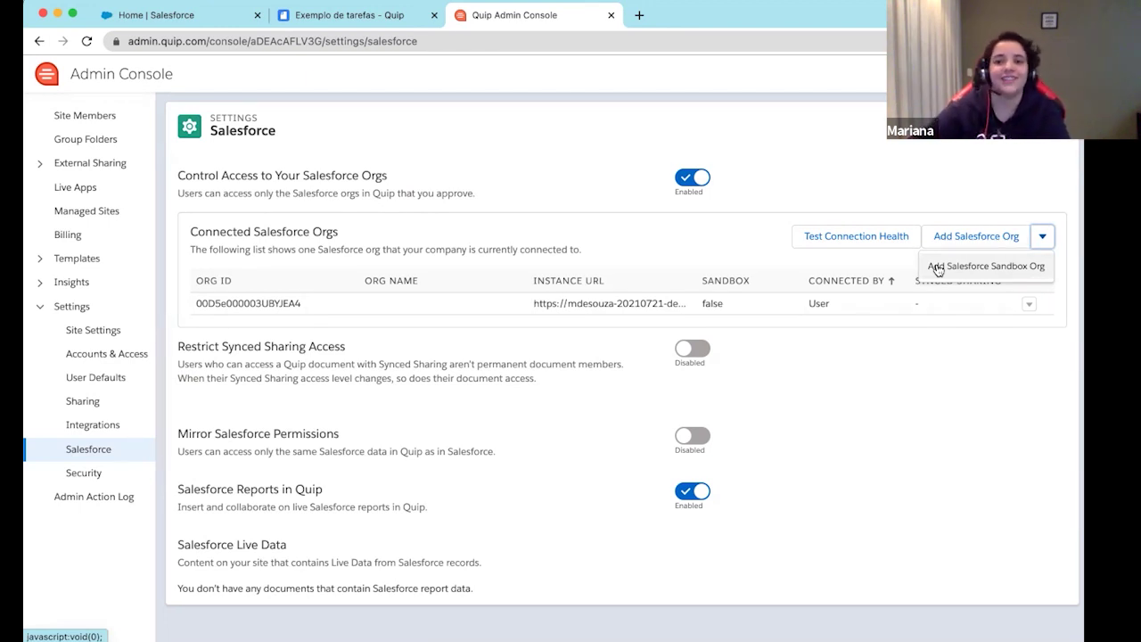
click(820, 177)
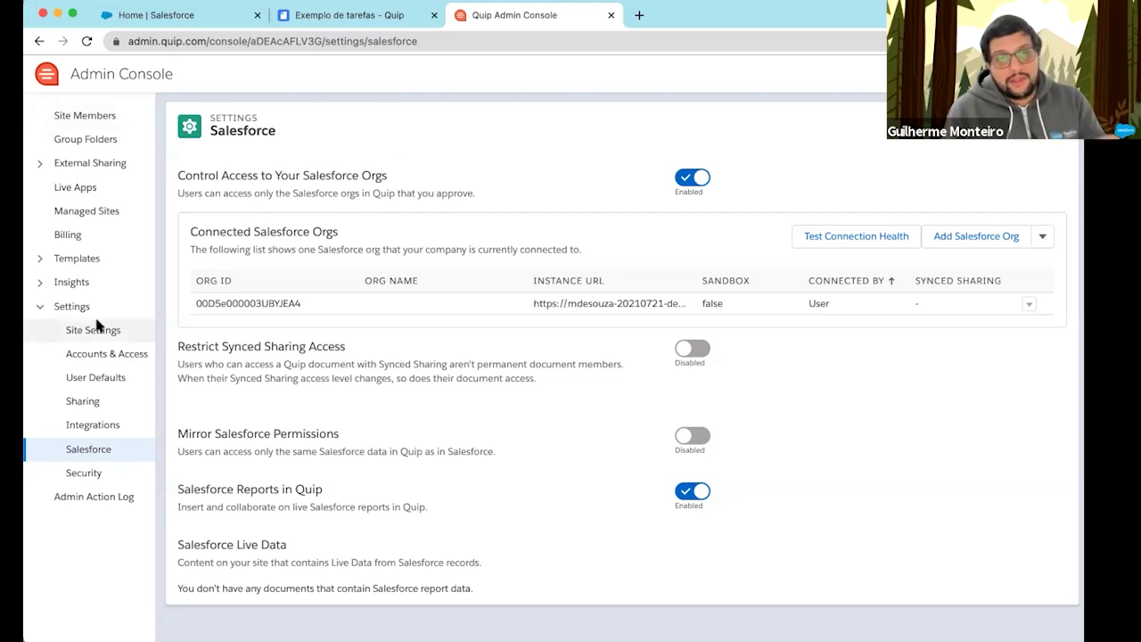
Collapse the Insights and Templates sidebar sections and go to All Live Apps
click(38, 283)
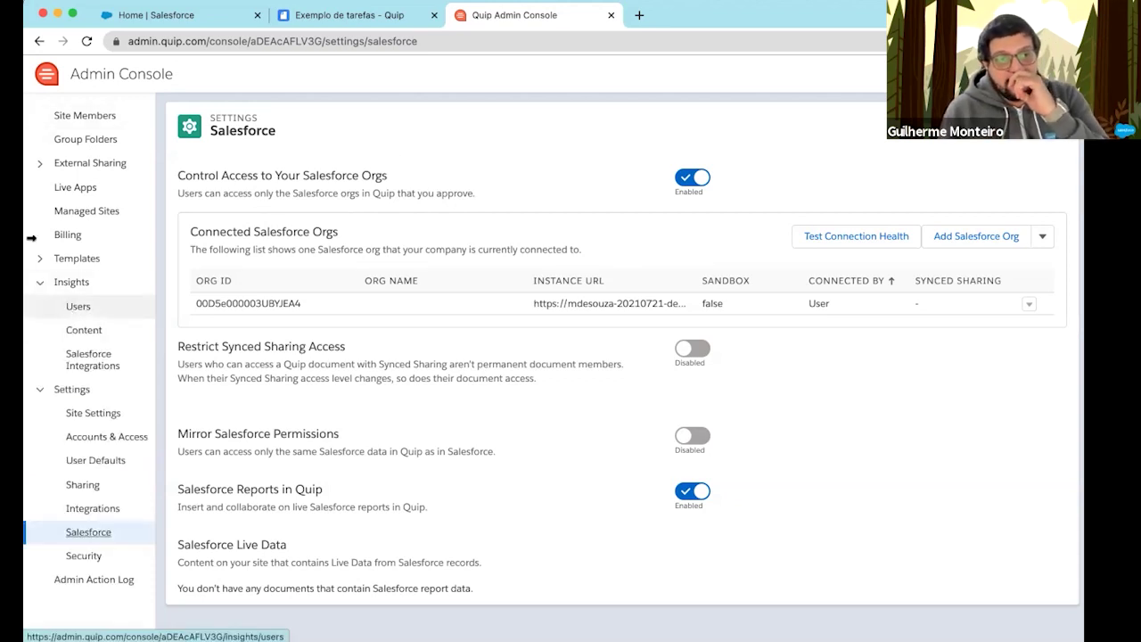
click(39, 258)
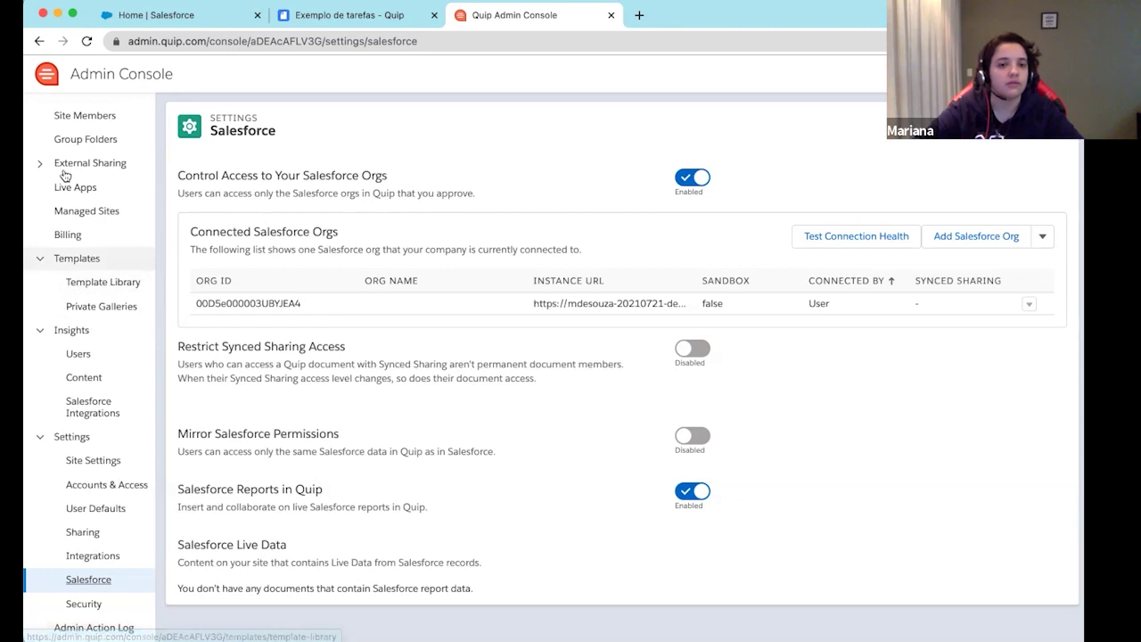
scroll(107, 258, down, 1)
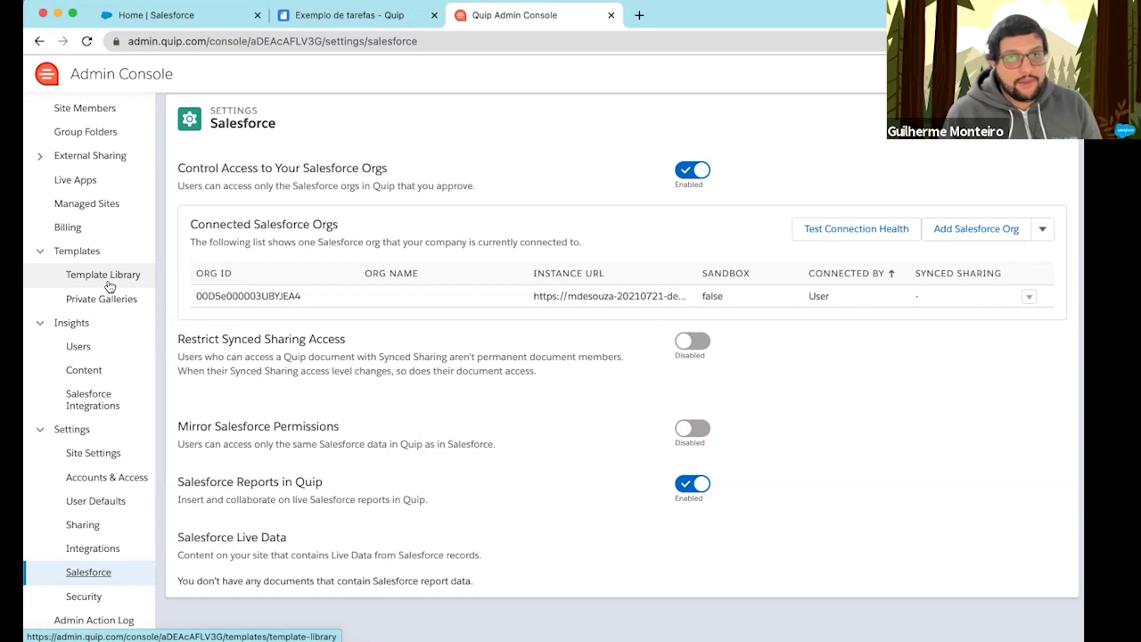
click(74, 180)
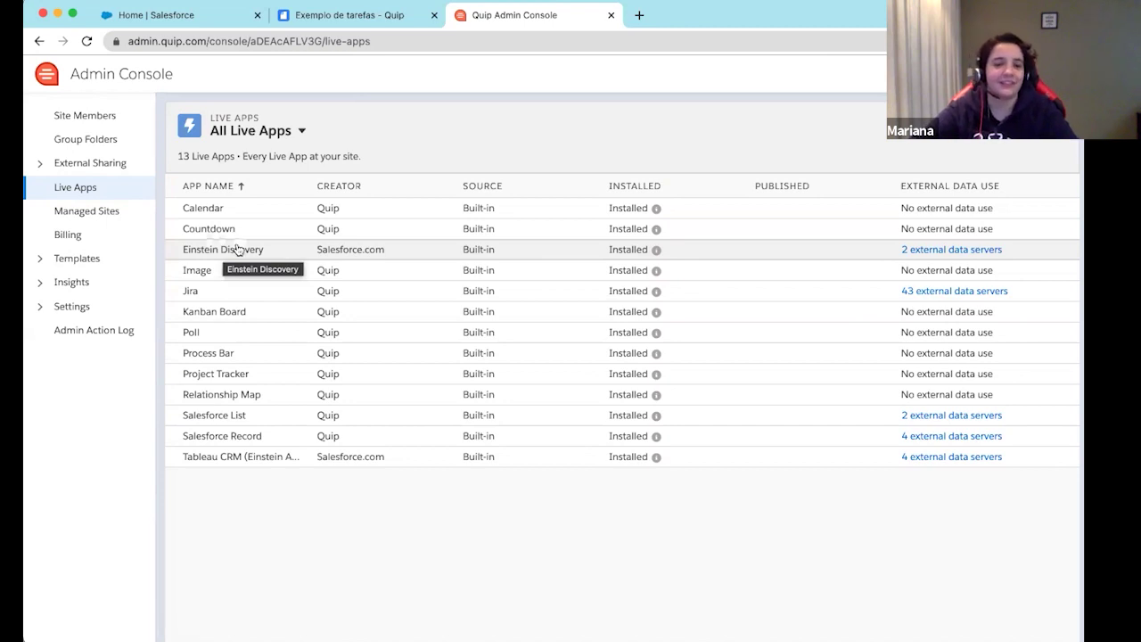
Expand Templates, Insights and Settings in the sidebar, then open the empty Template Library
click(48, 264)
click(37, 336)
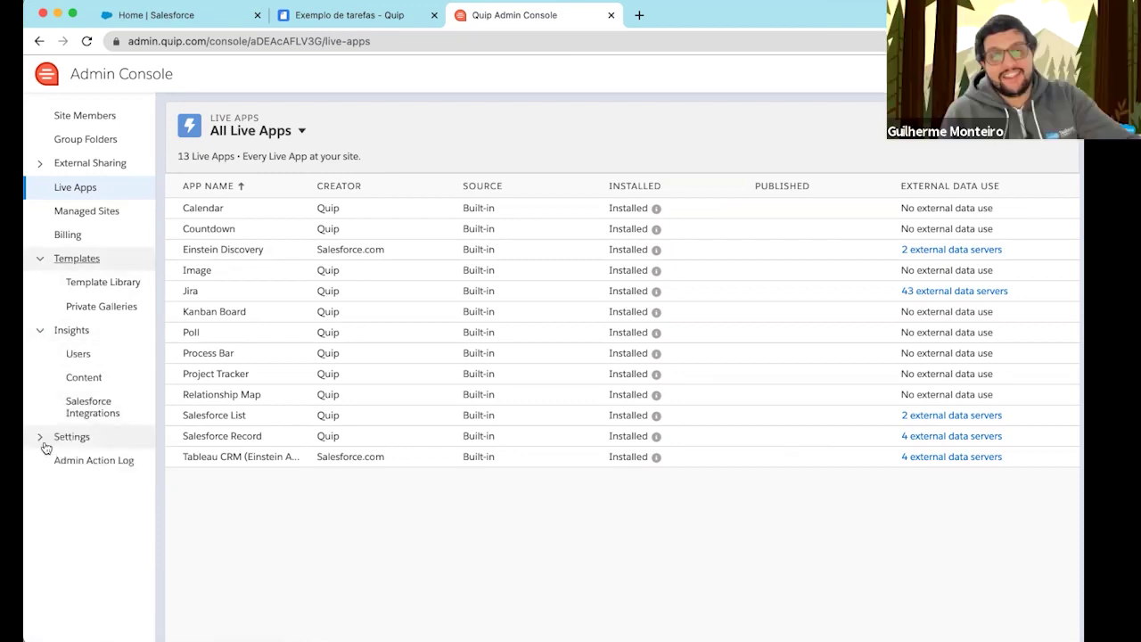
click(40, 437)
click(103, 282)
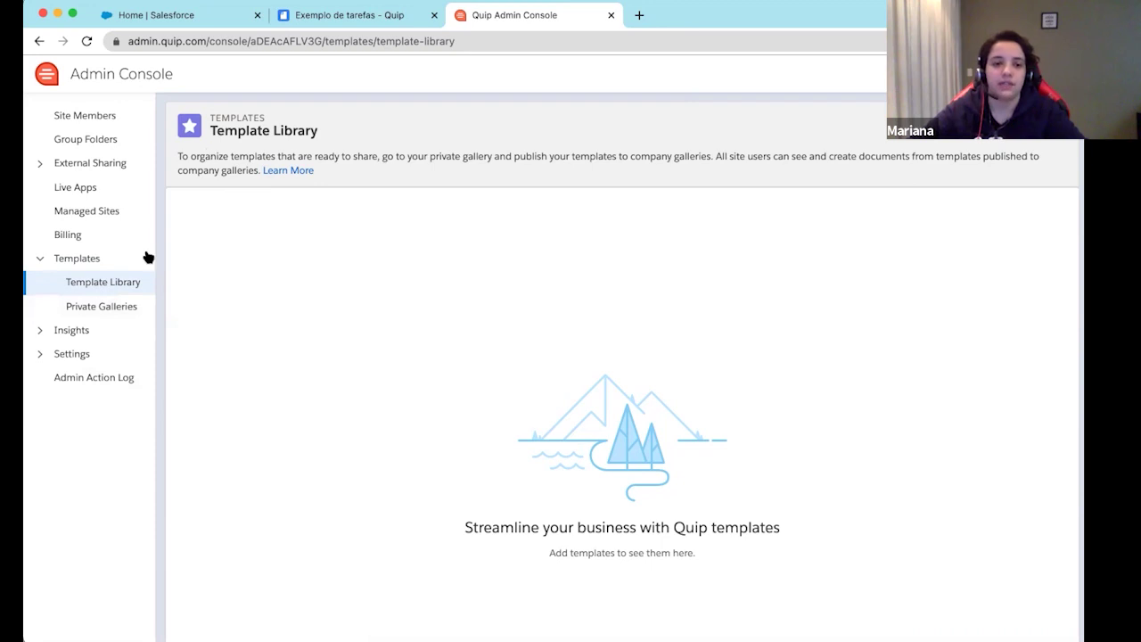
Open Private Galleries, sort the empty Shared with Me list by name, then return to Exemplo de tarefas
click(98, 314)
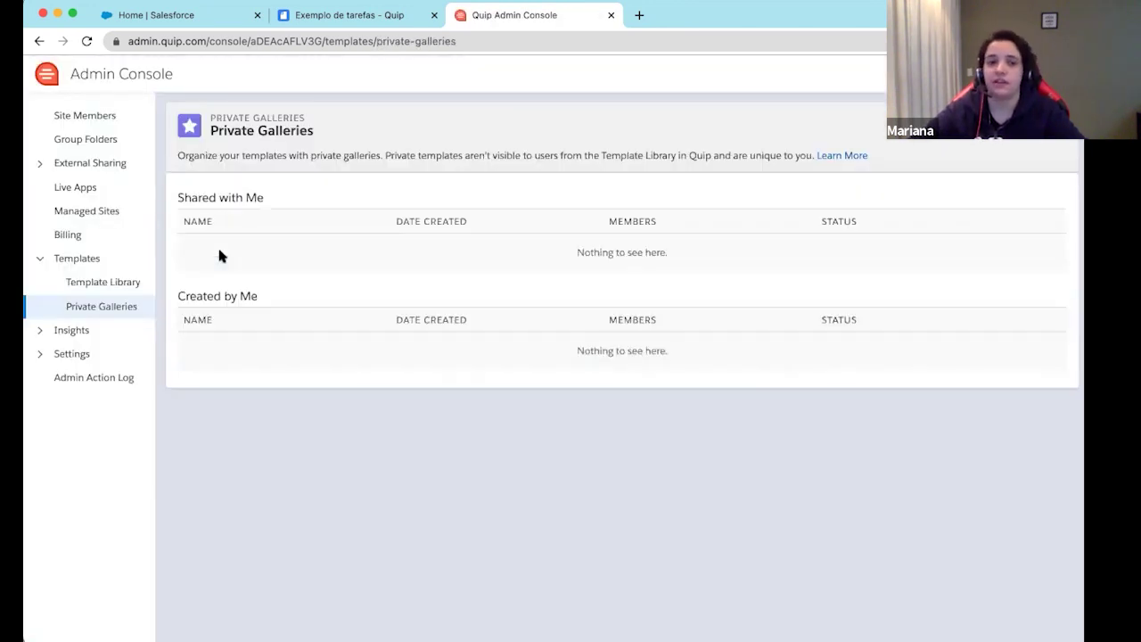
click(341, 230)
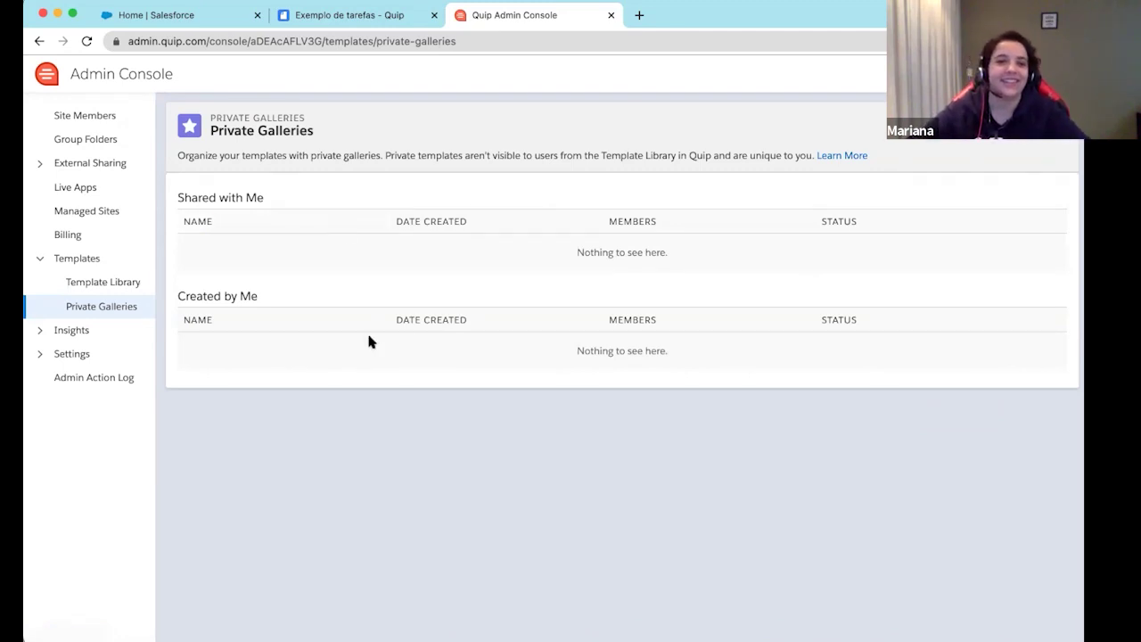
key(ctrl+shift+Tab)
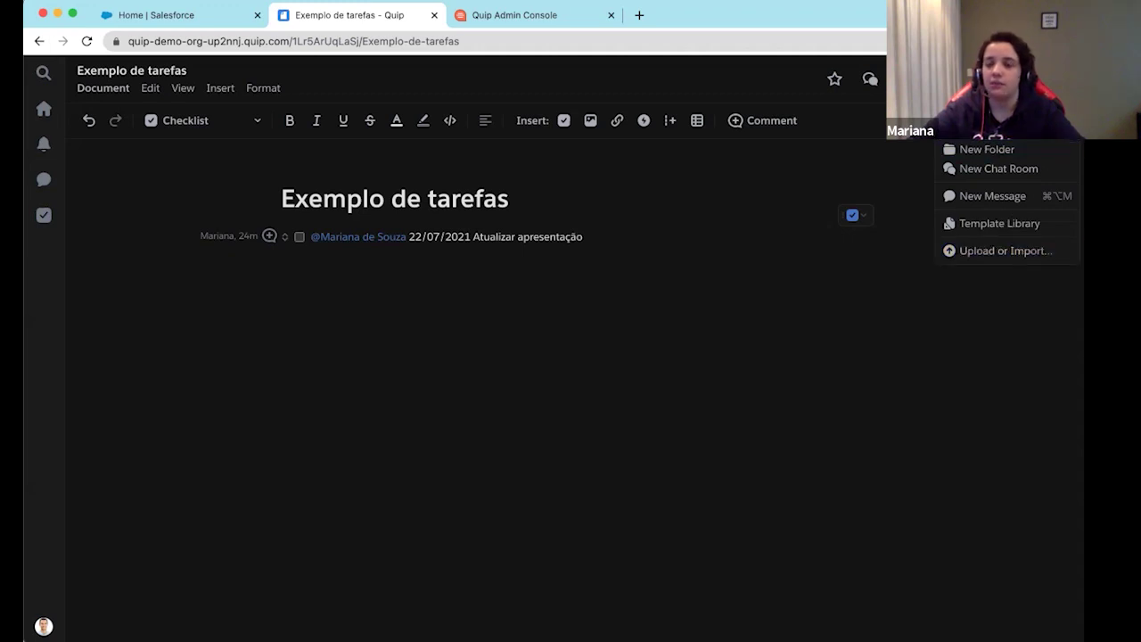
Open the Template Library from the New menu and browse Example Templates under Shared with Me
click(876, 278)
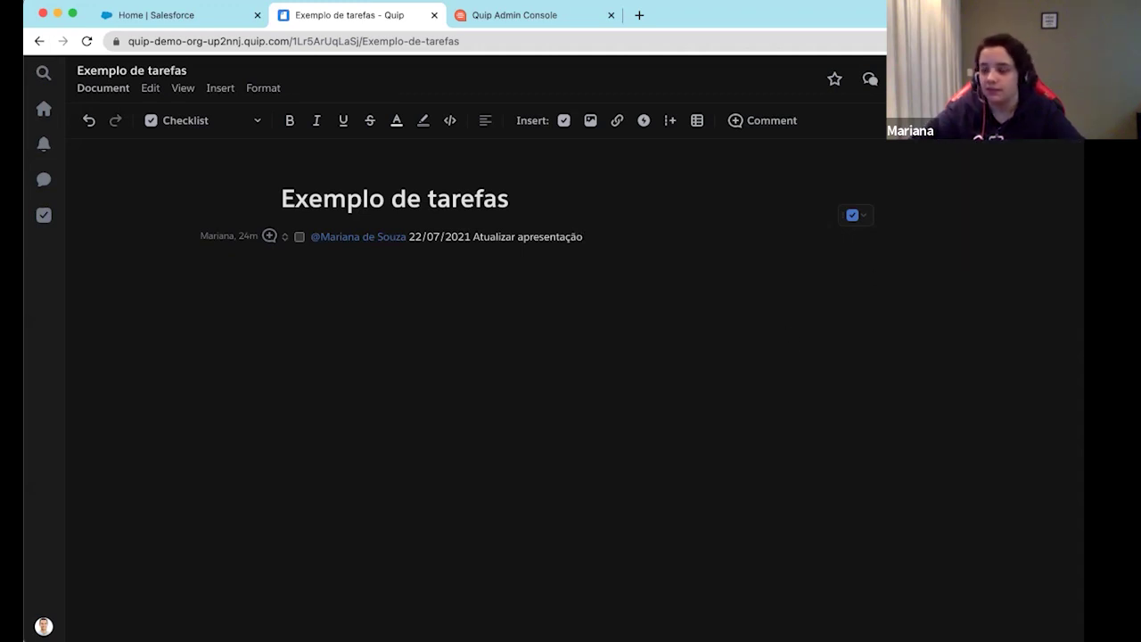
click(1061, 80)
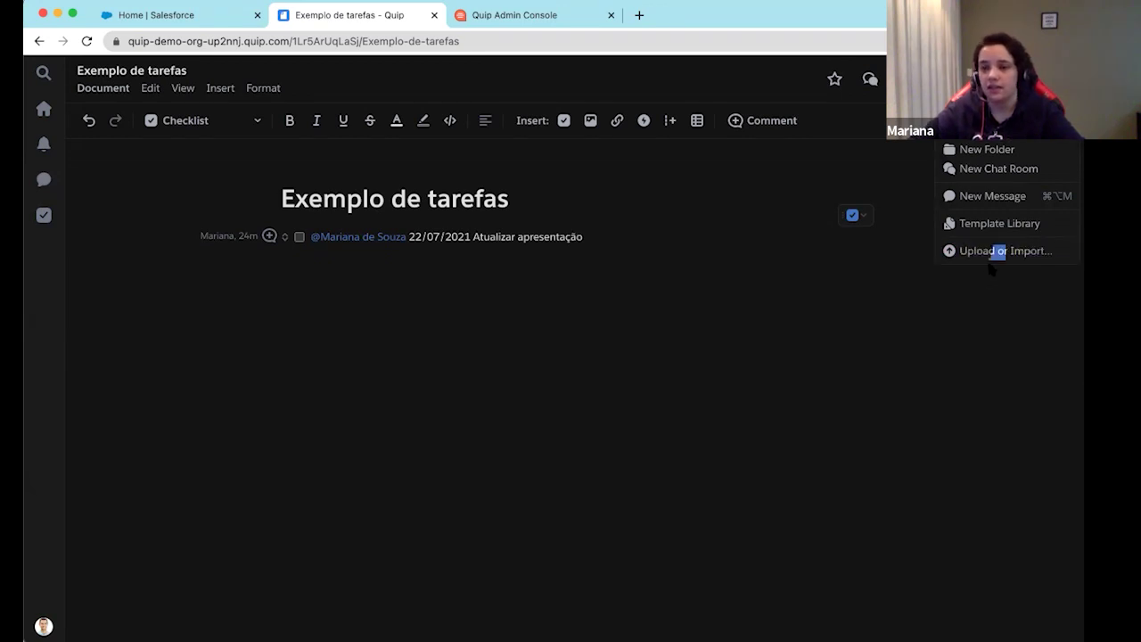
click(1008, 222)
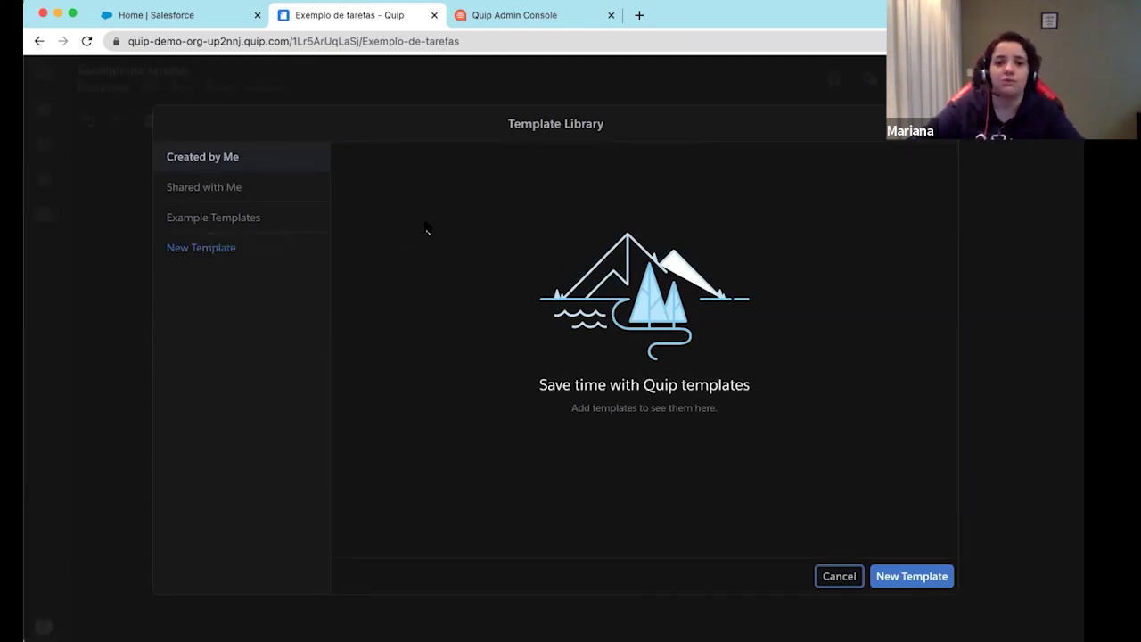
click(232, 187)
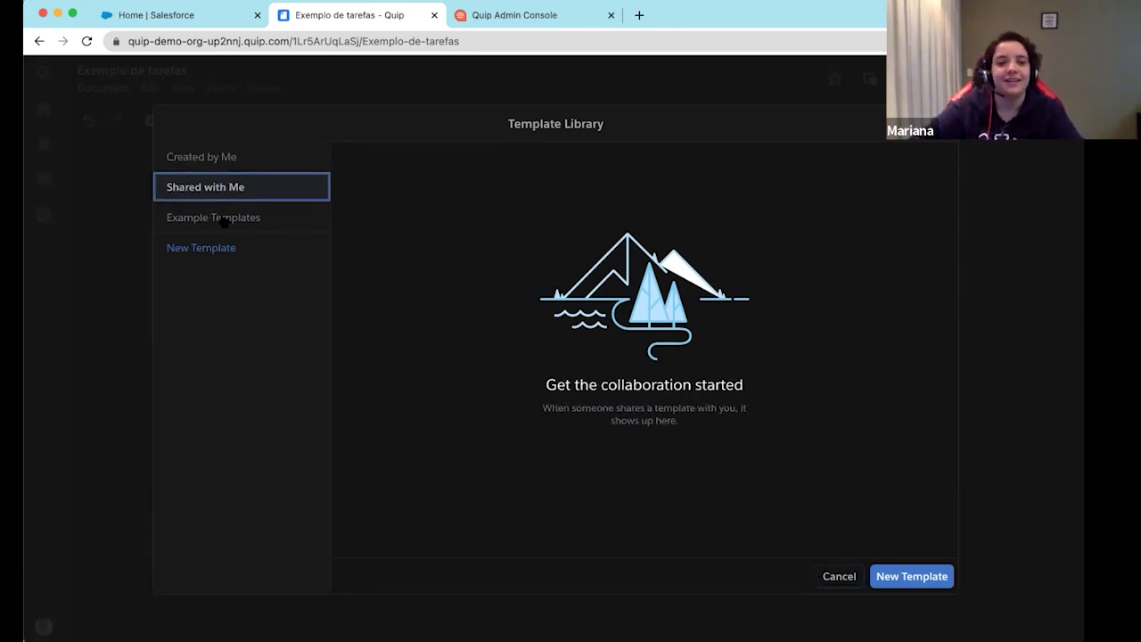
click(225, 218)
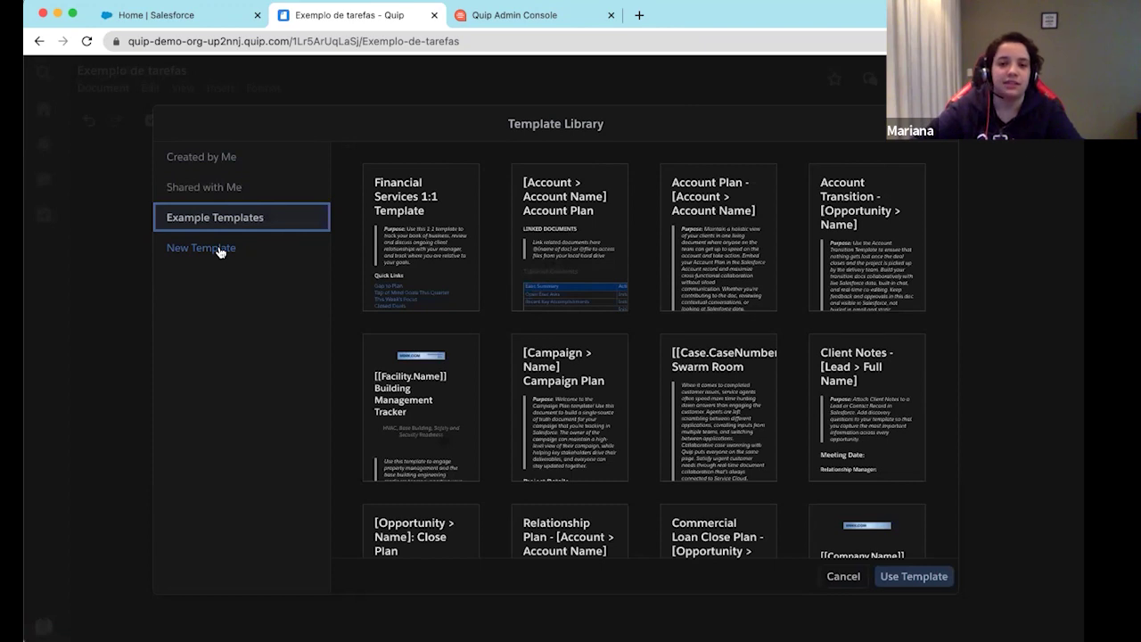
scroll(615, 321, down, 10)
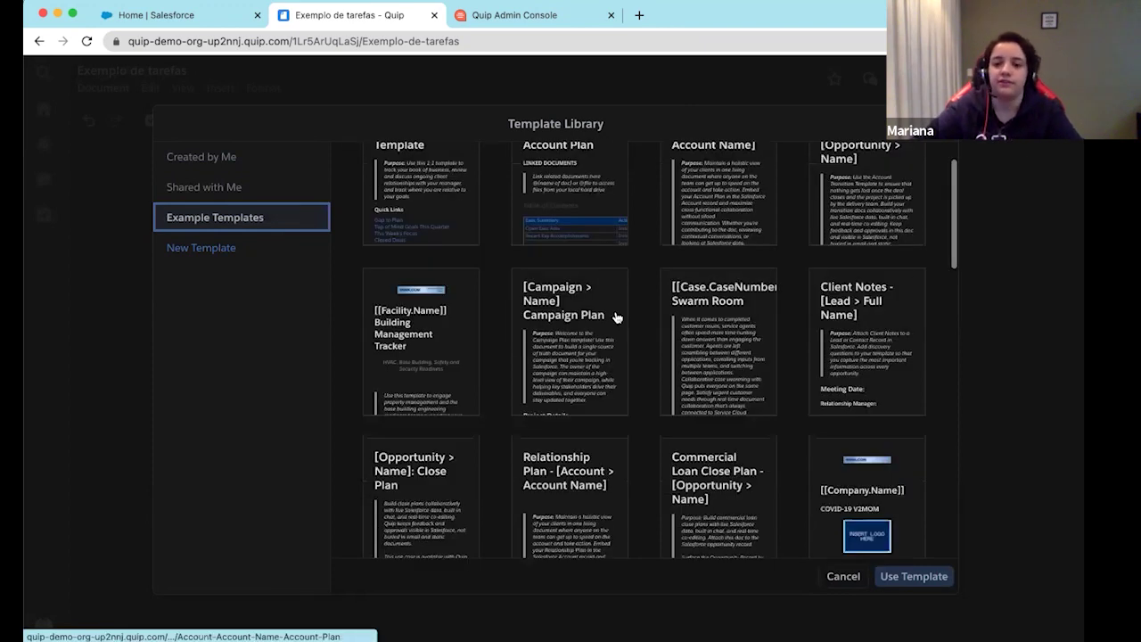
scroll(615, 318, up, 10)
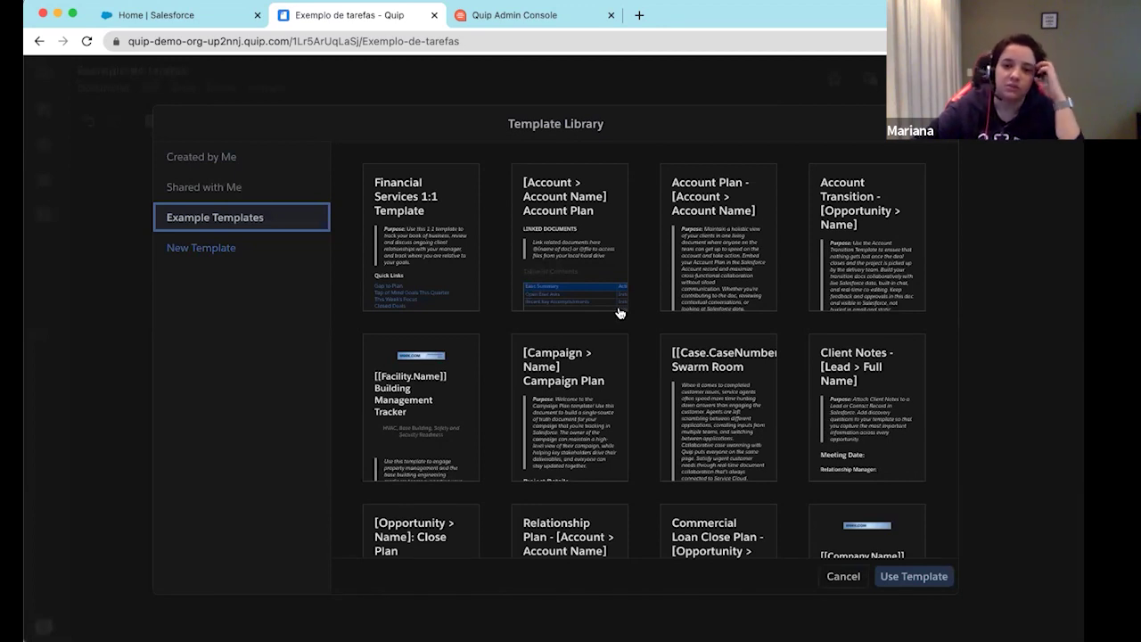
Use the '[Account > Account Name] Account Plan' template and save the new document in Private
click(586, 239)
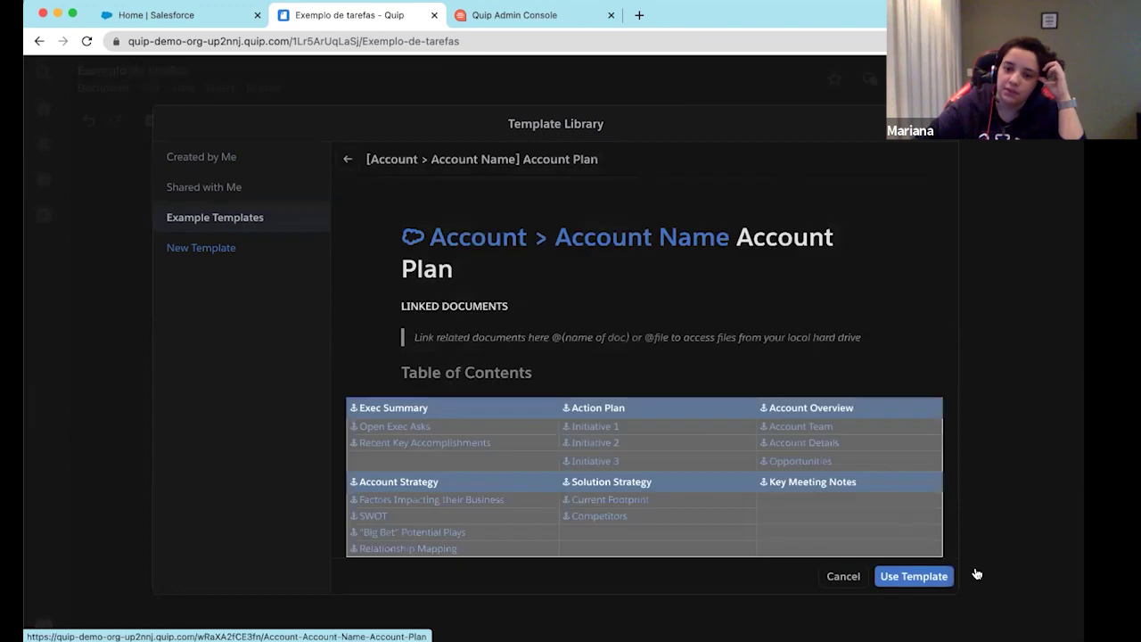
click(924, 576)
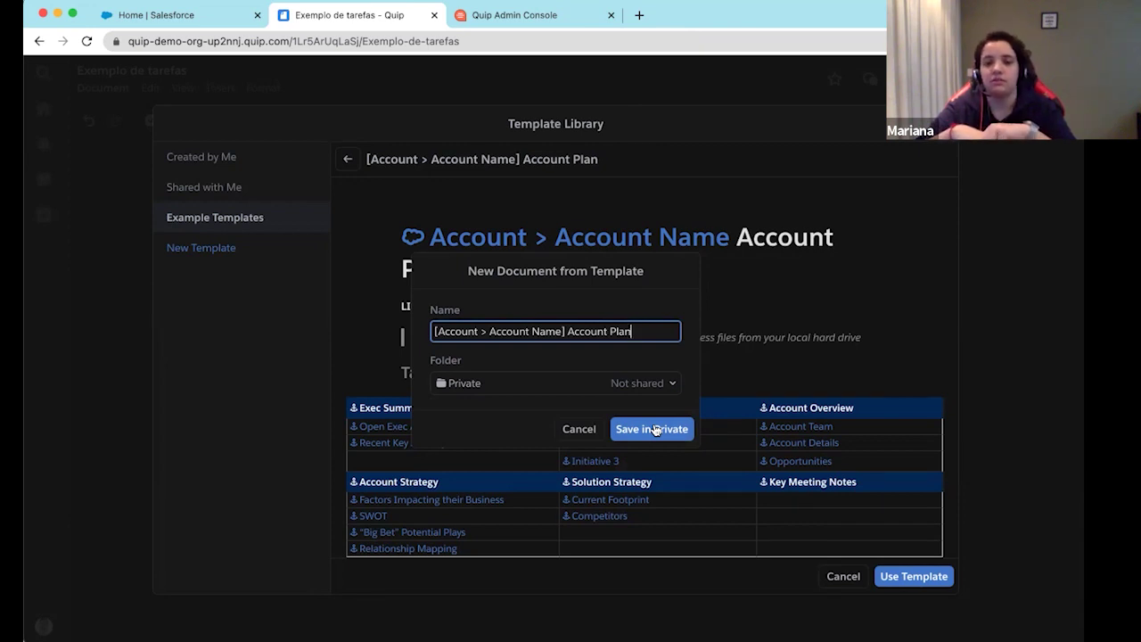
click(655, 430)
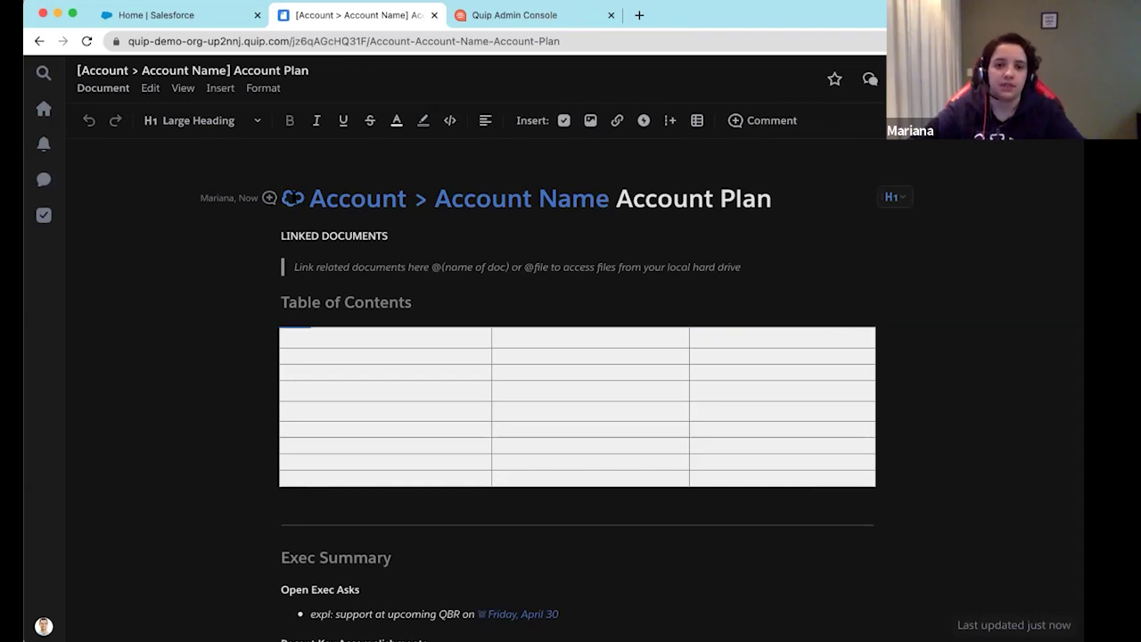
scroll(387, 239, down, 4)
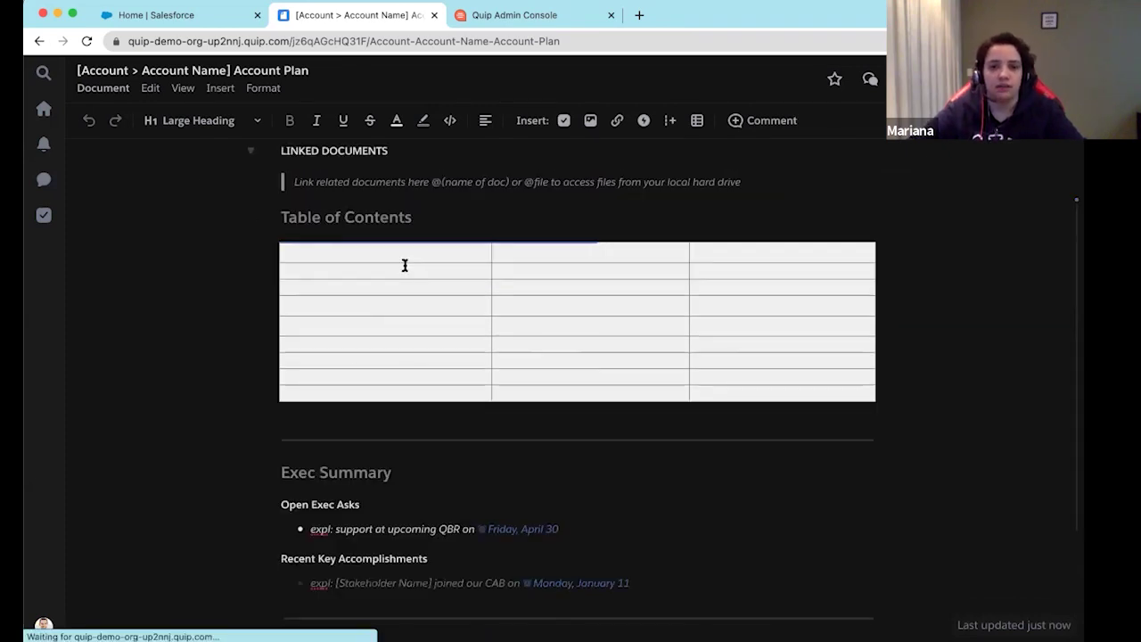
scroll(308, 295, down, 5)
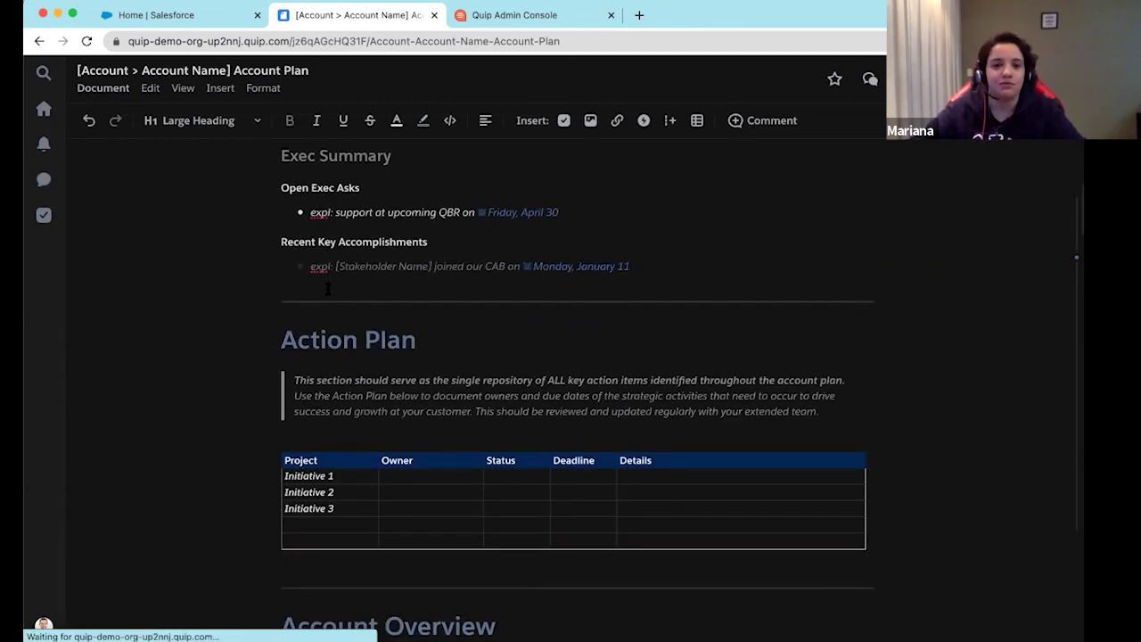
scroll(334, 304, down, 7)
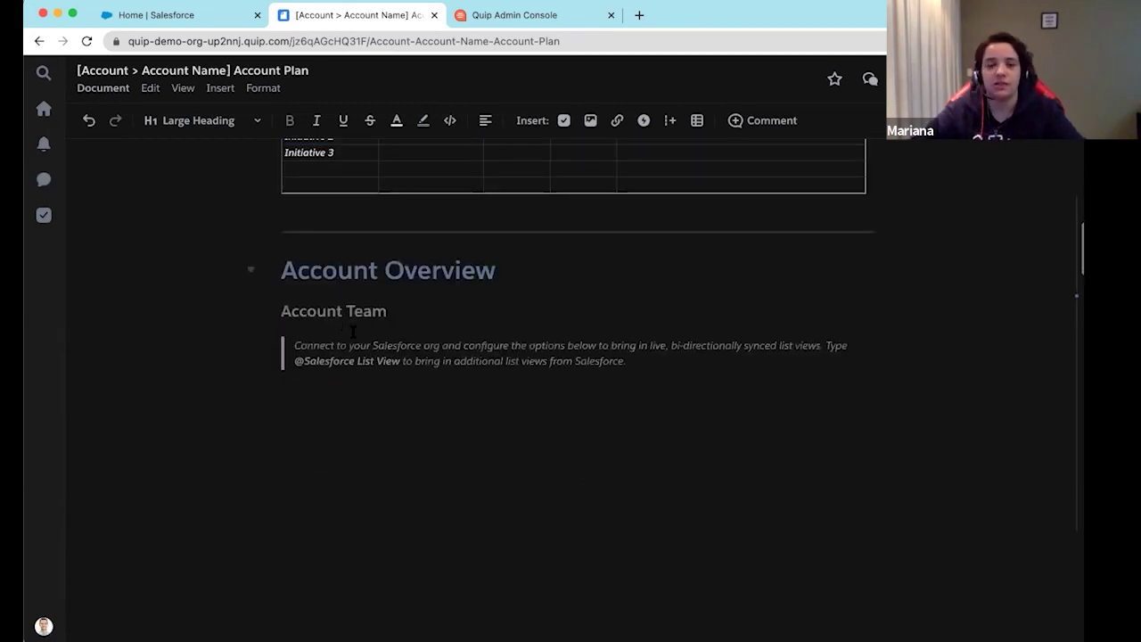
scroll(348, 339, down, 5)
scroll(349, 342, up, 6)
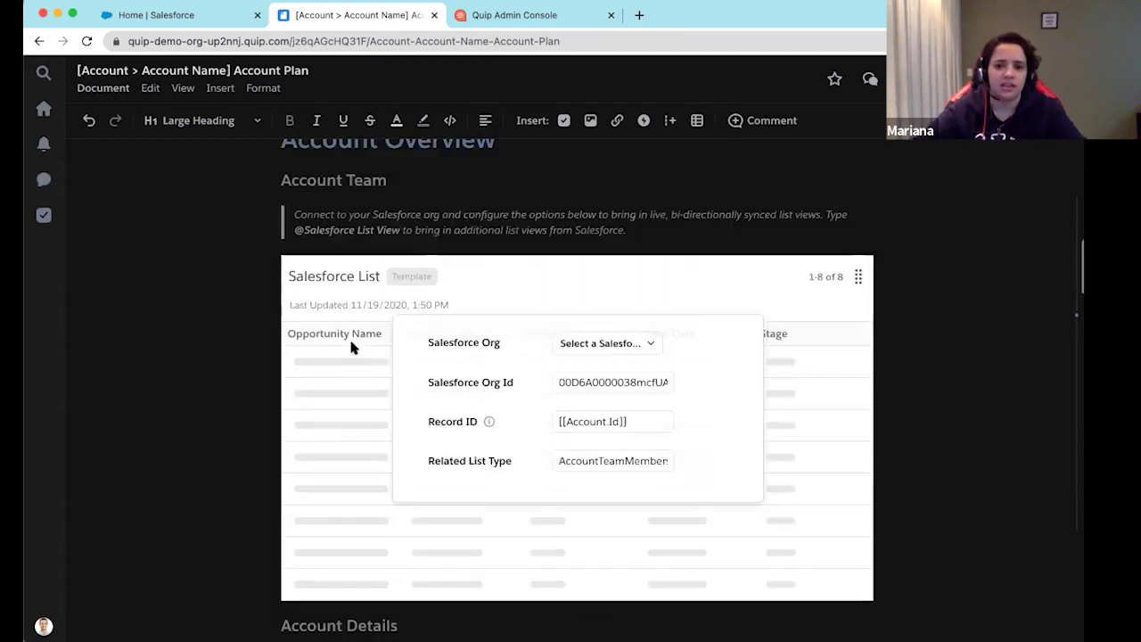
scroll(535, 477, down, 1)
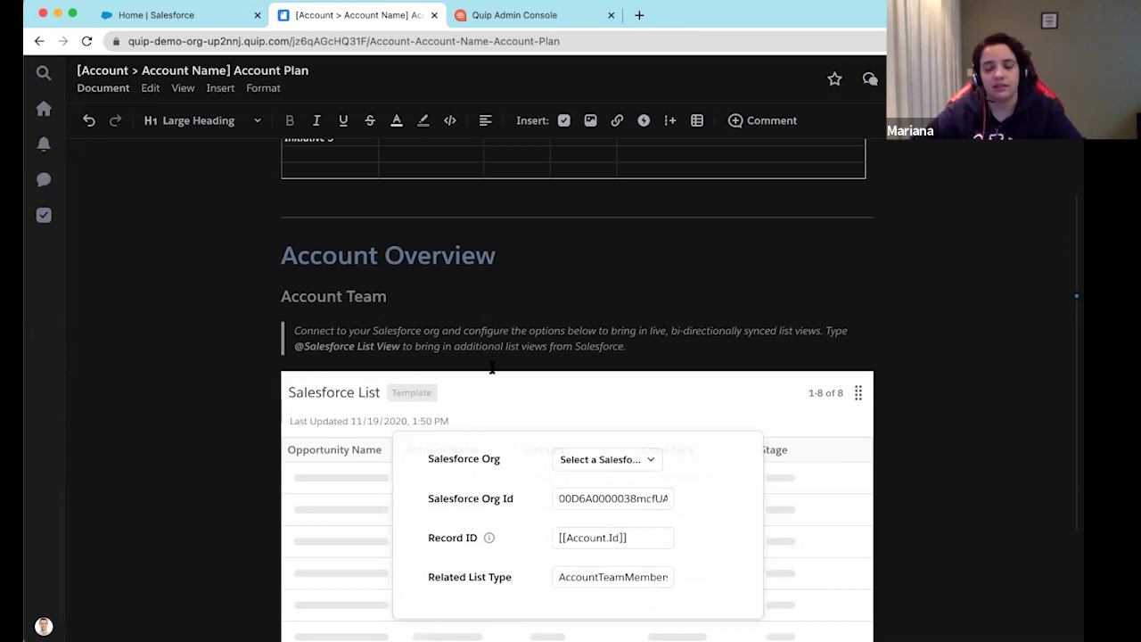
scroll(549, 424, down, 2)
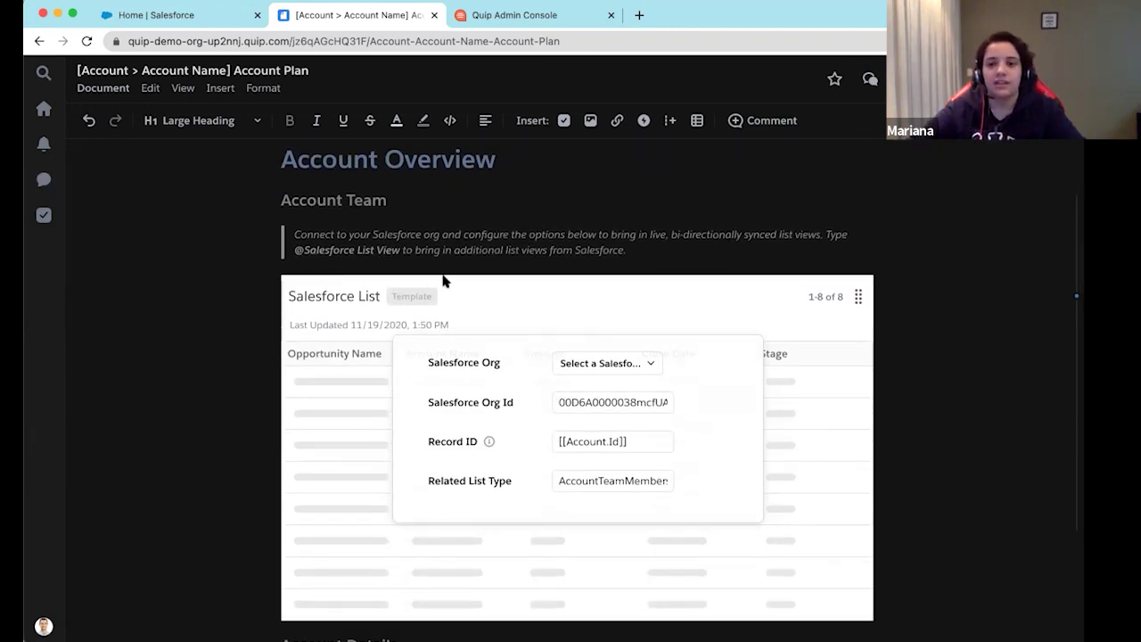
scroll(444, 282, up, 1)
scroll(446, 285, down, 2)
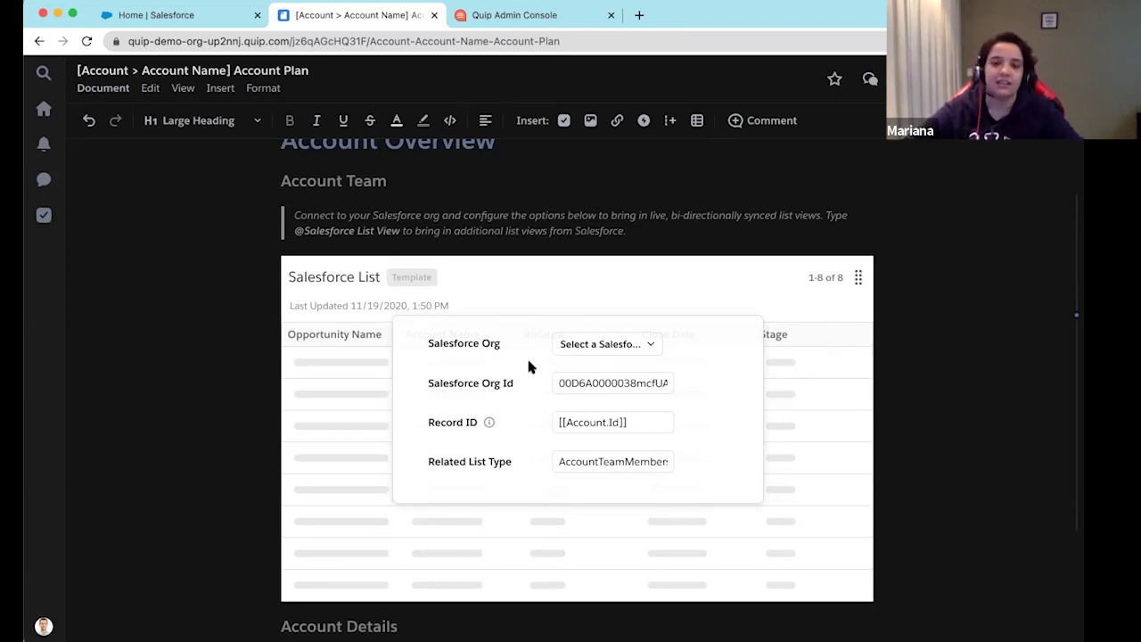
mouse_move(486, 425)
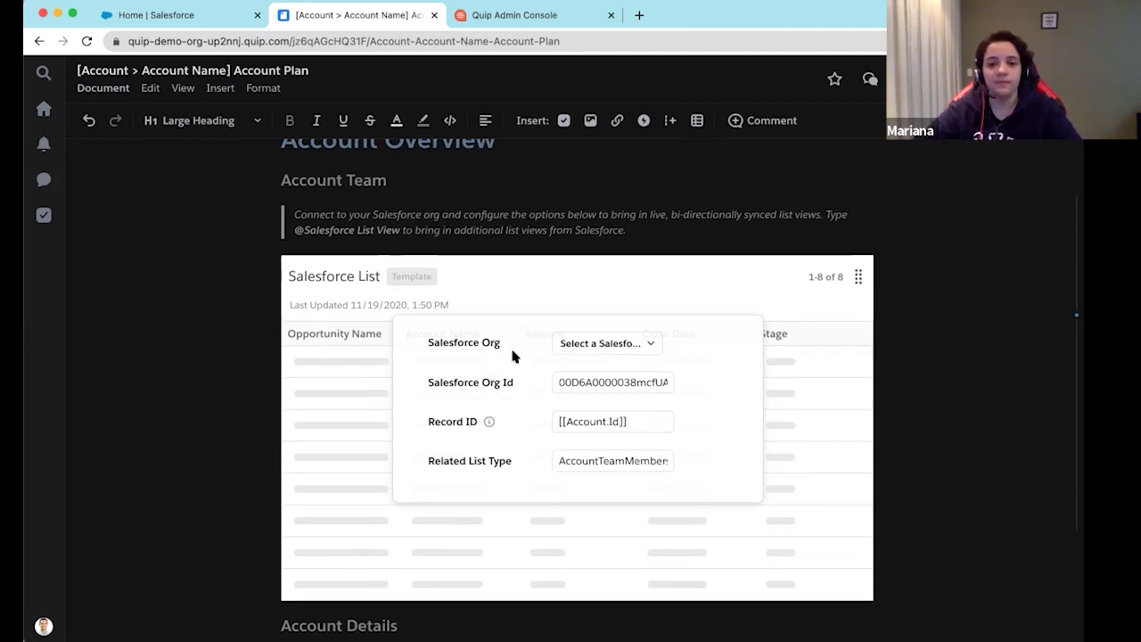
scroll(510, 345, down, 5)
scroll(512, 356, down, 2)
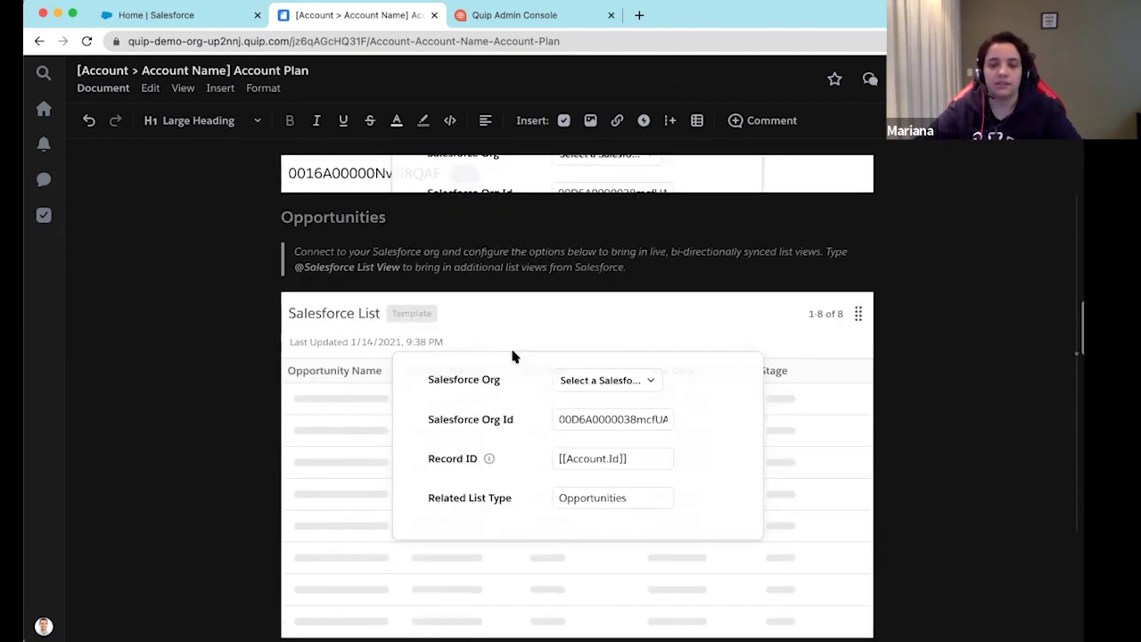
scroll(512, 354, down, 1)
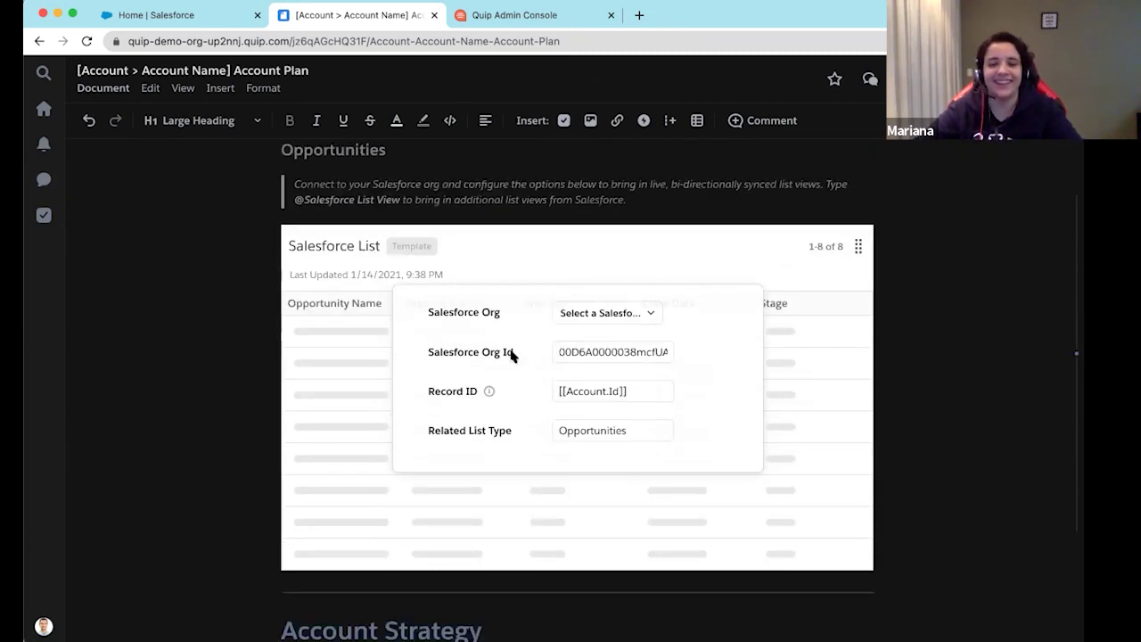
scroll(512, 355, down, 2)
scroll(511, 355, down, 15)
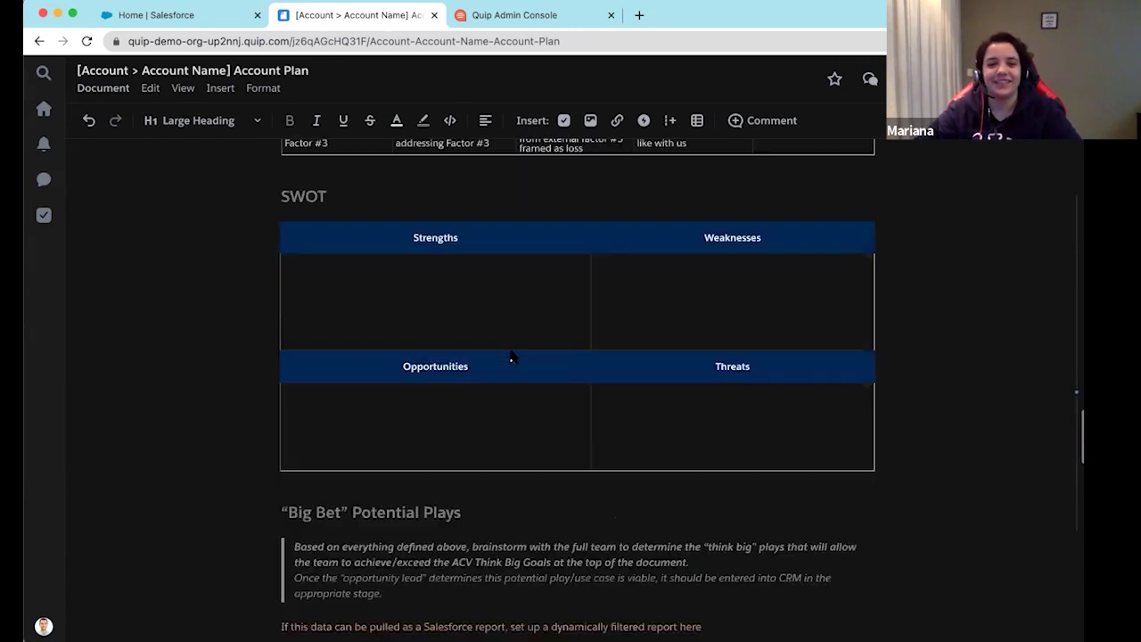
scroll(513, 354, down, 11)
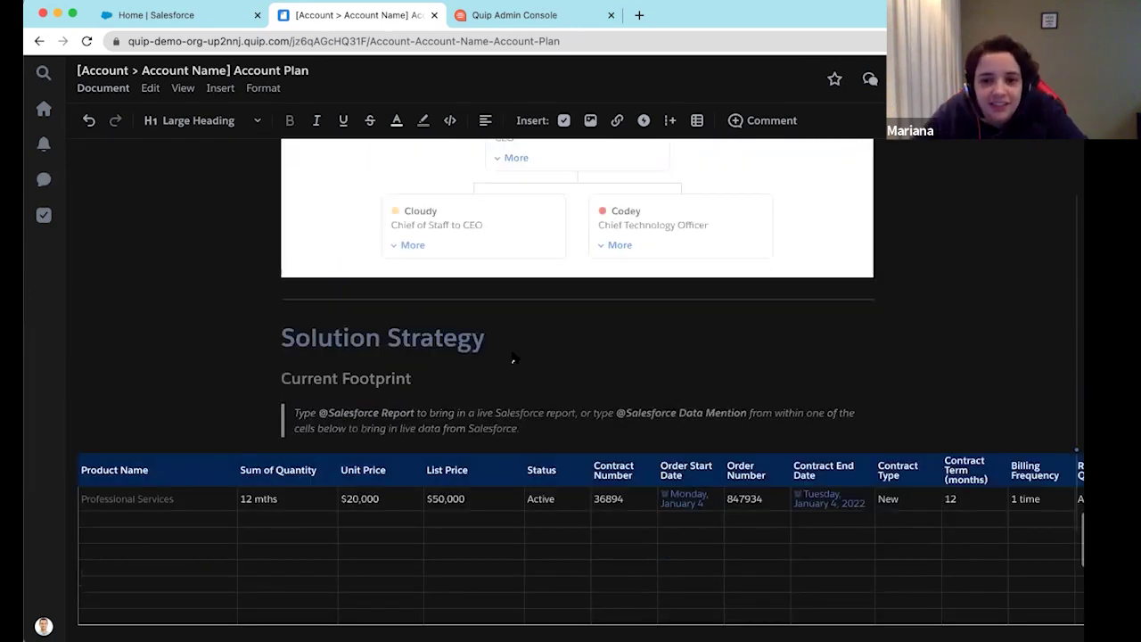
scroll(513, 355, up, 20)
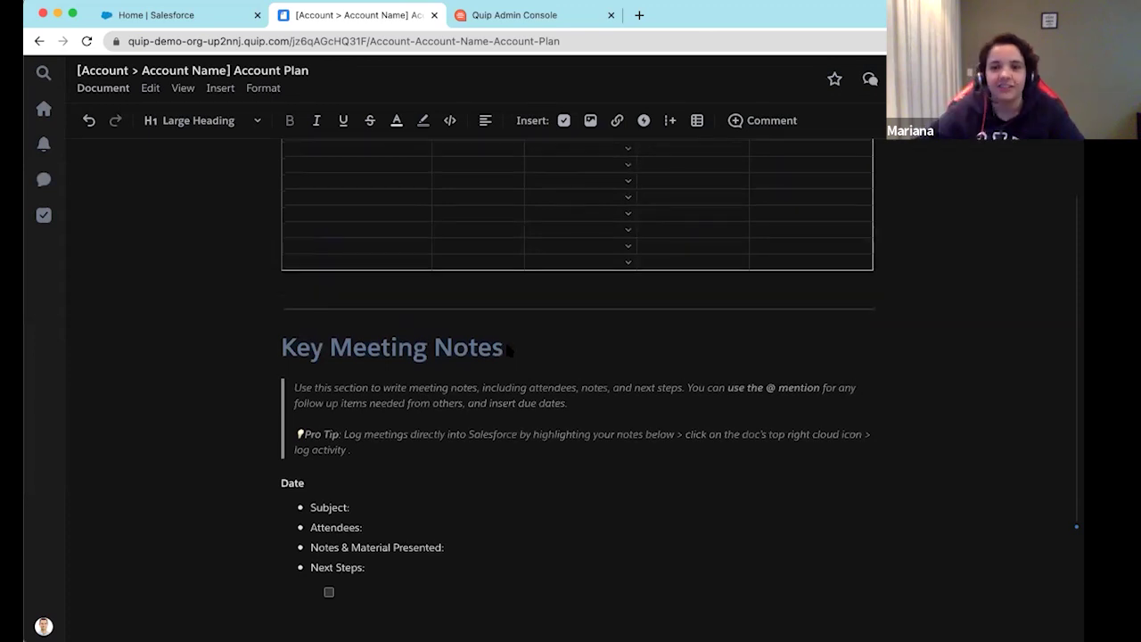
scroll(506, 346, up, 8)
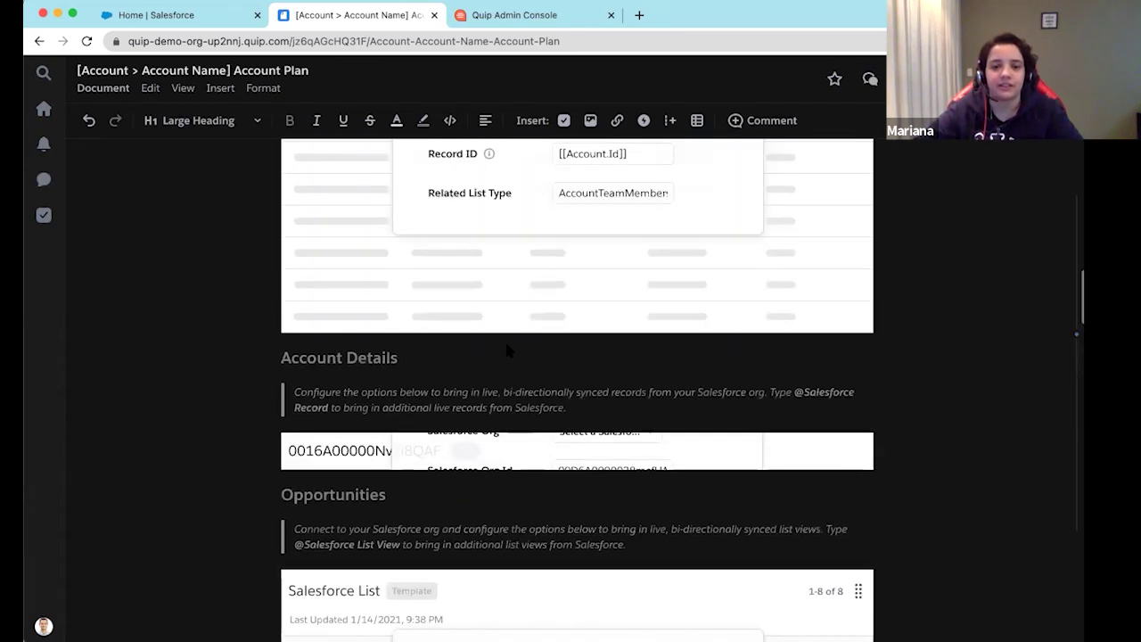
click(344, 360)
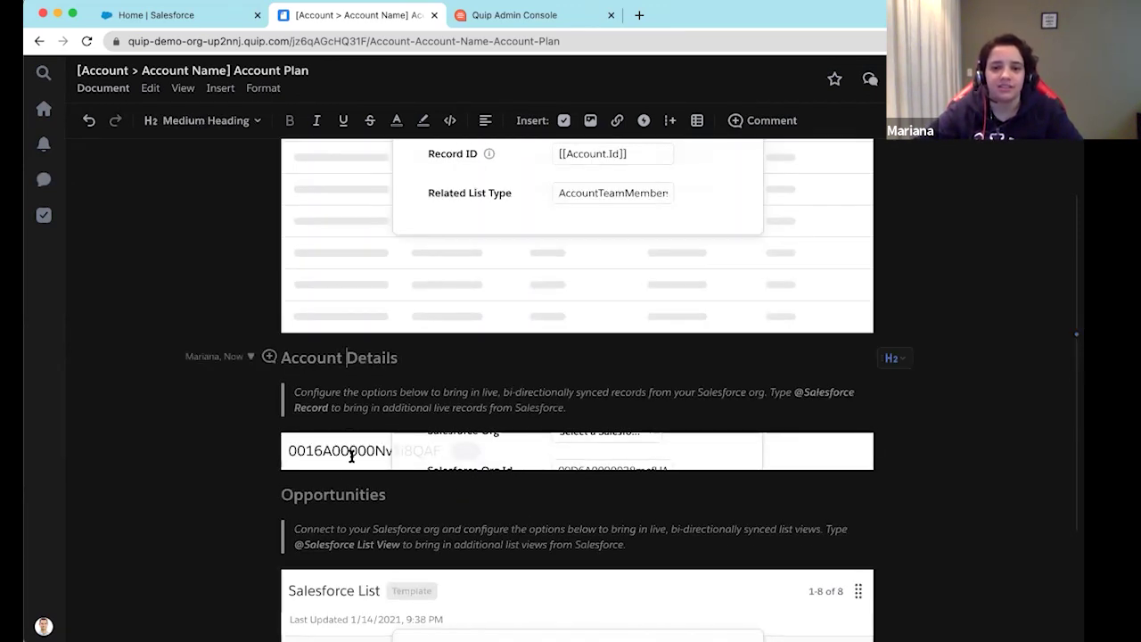
click(354, 459)
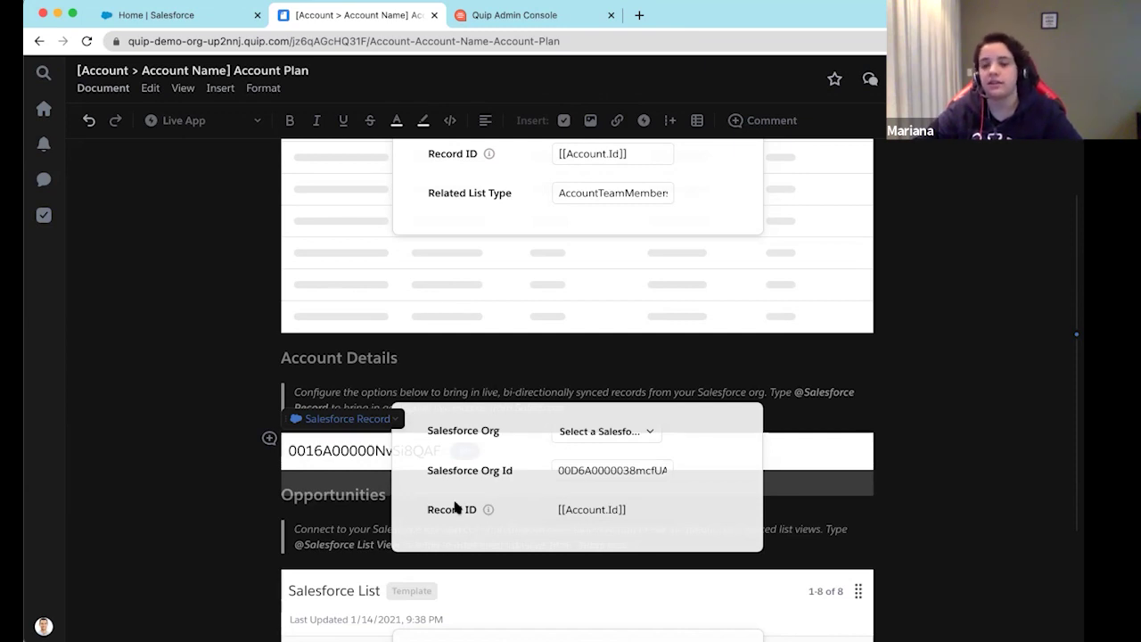
click(950, 488)
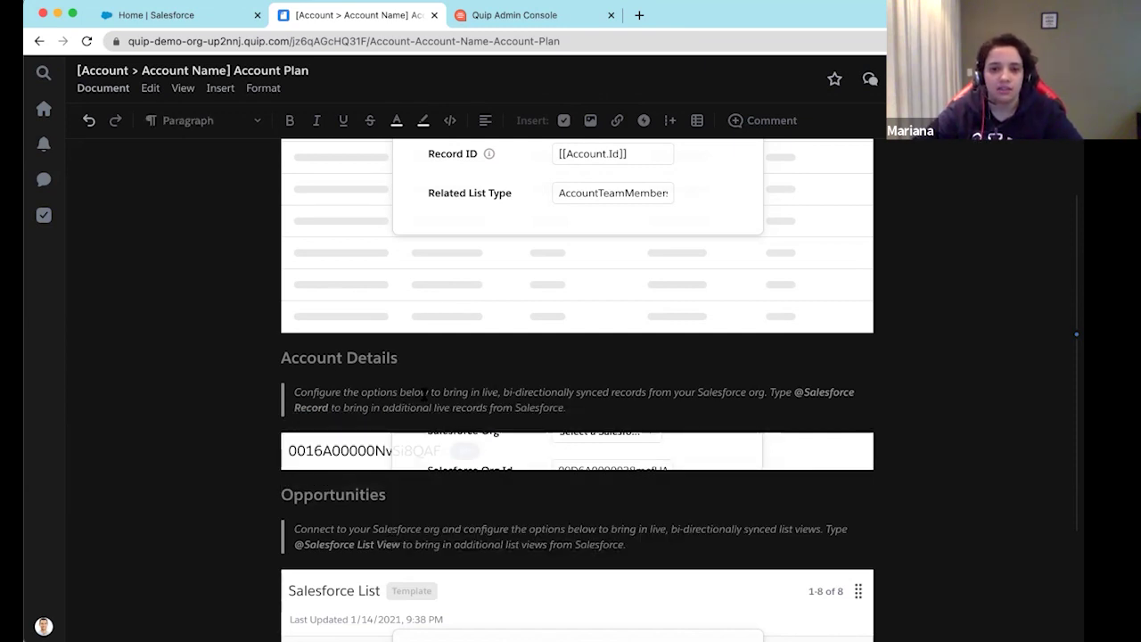
scroll(441, 374, up, 15)
scroll(481, 418, down, 4)
scroll(482, 417, down, 6)
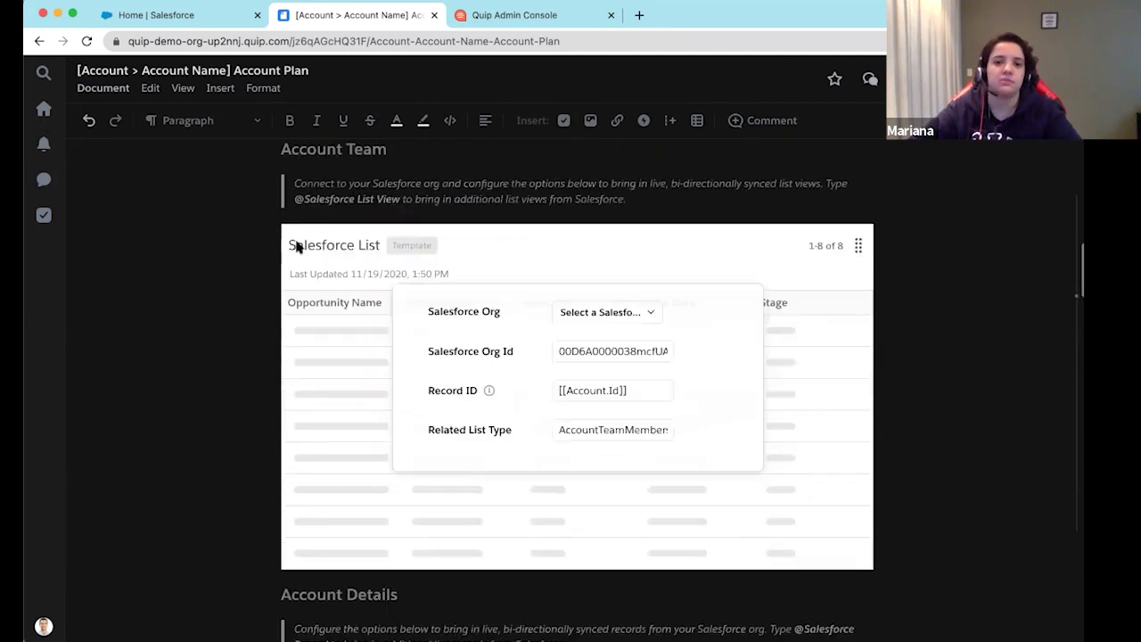
scroll(267, 245, up, 15)
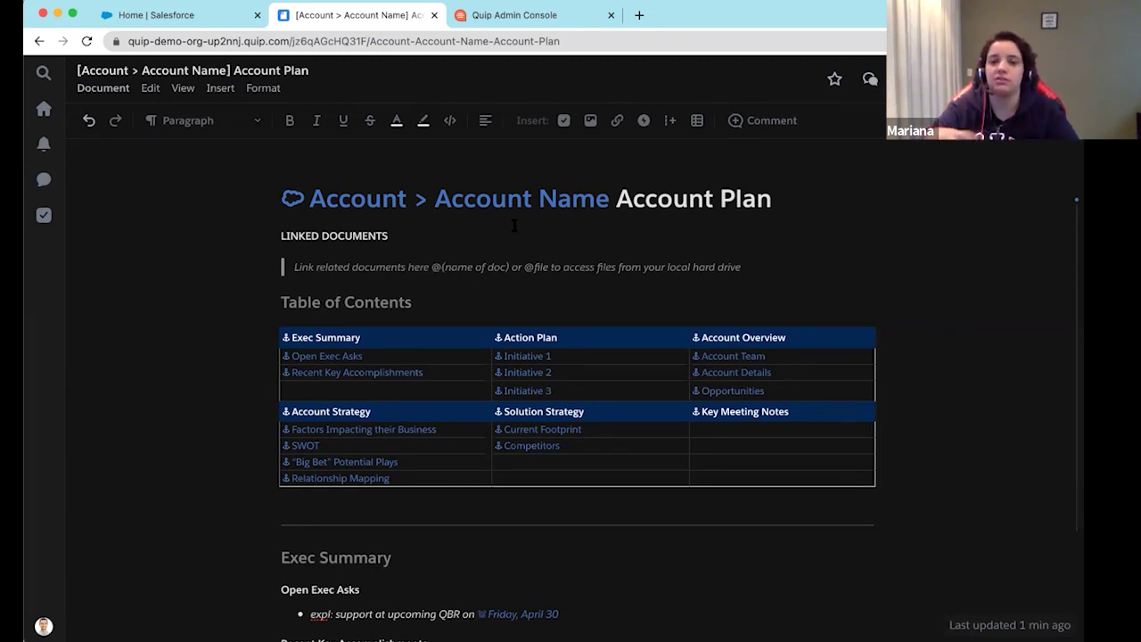
Log back in to Salesforce from the session-ended prompt on the Home tab
click(190, 18)
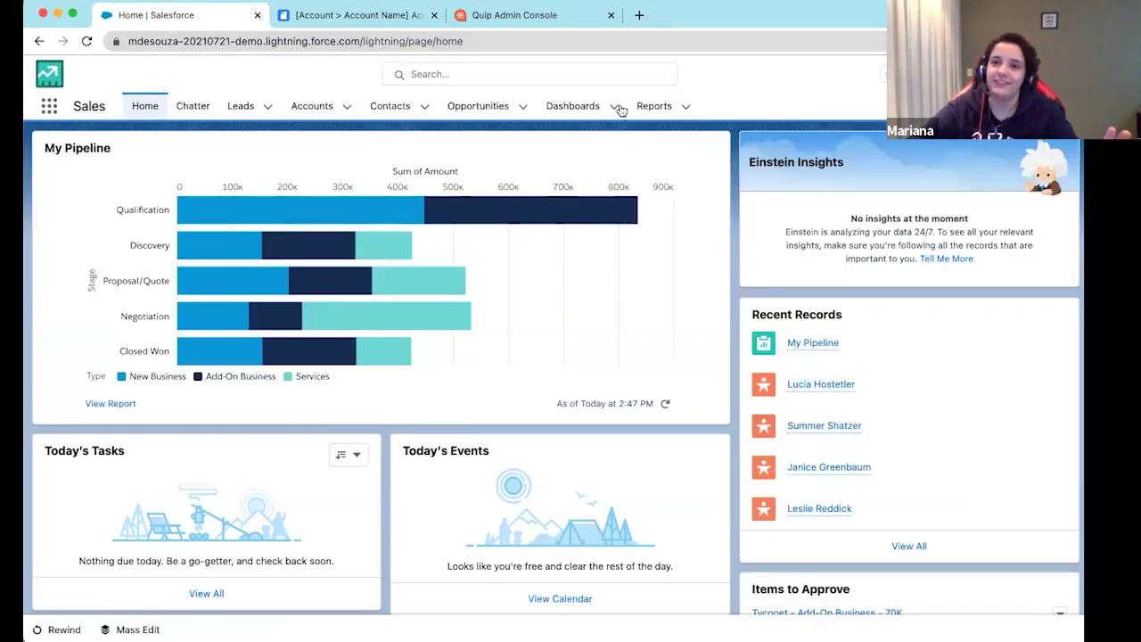
click(1007, 74)
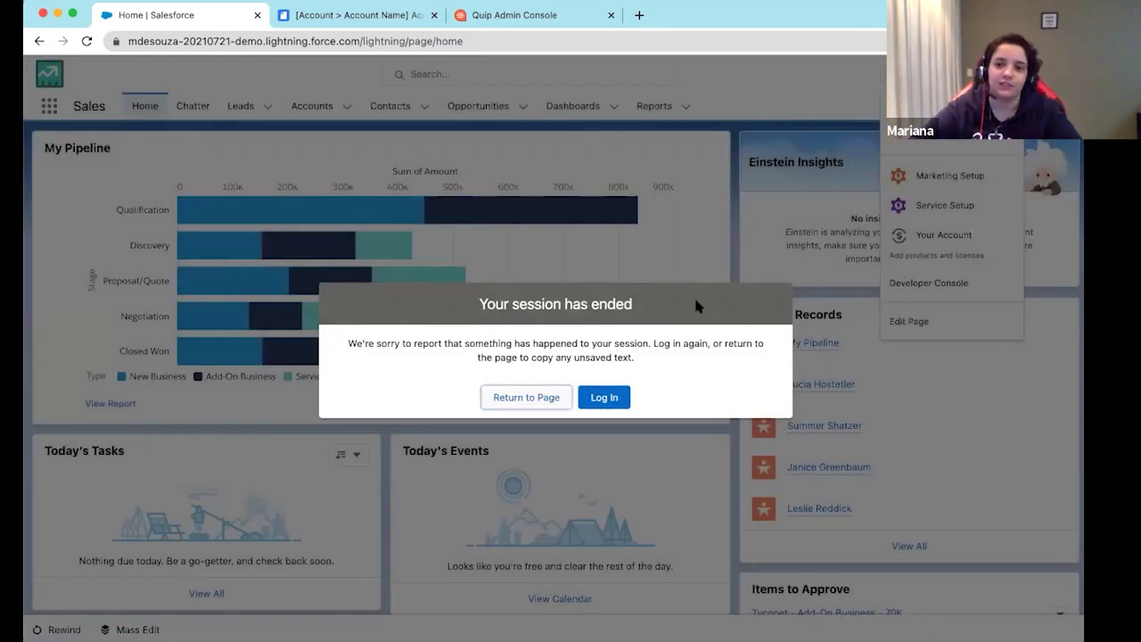
click(605, 398)
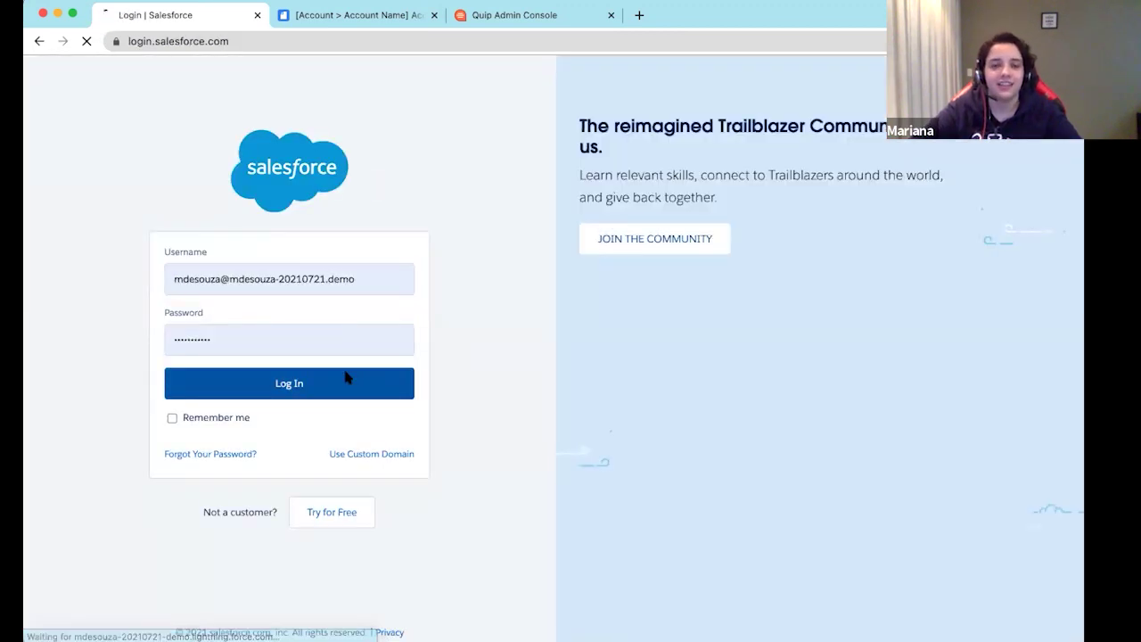
click(348, 378)
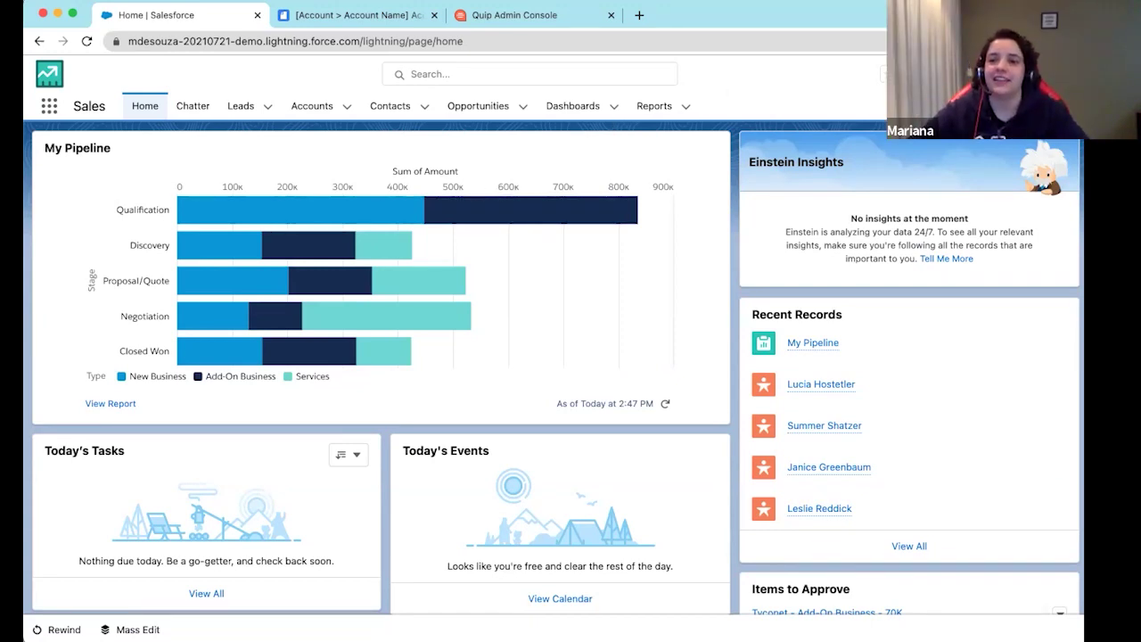
click(1014, 74)
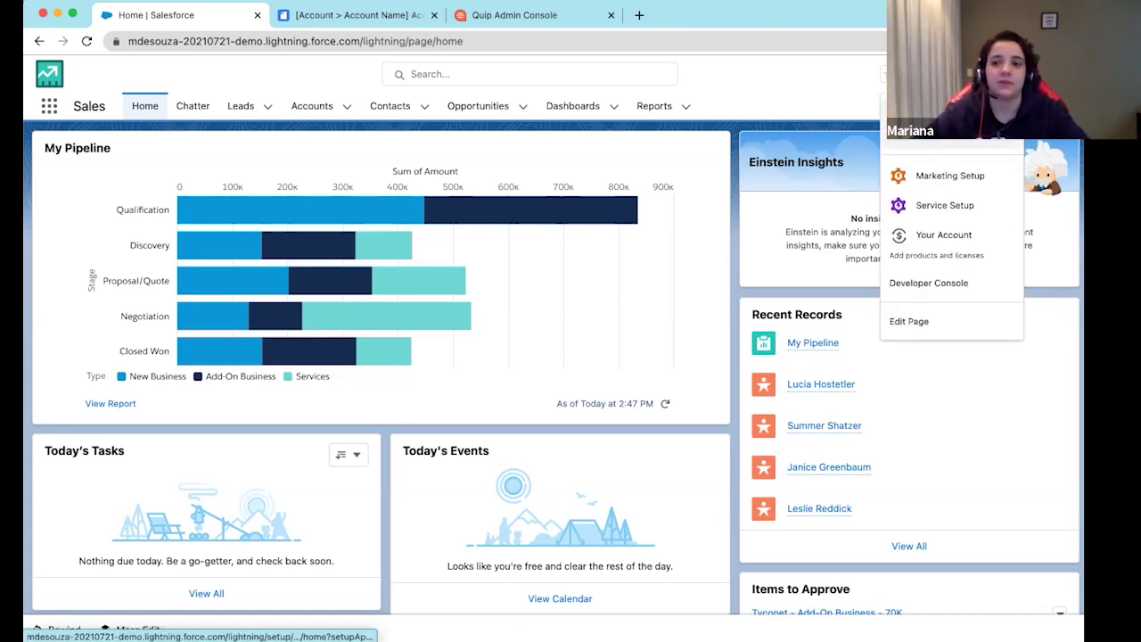
Search 'quip' in Setup Quick Find, open Salesforce Anywhere (Quip), and expand what setup will create
click(927, 147)
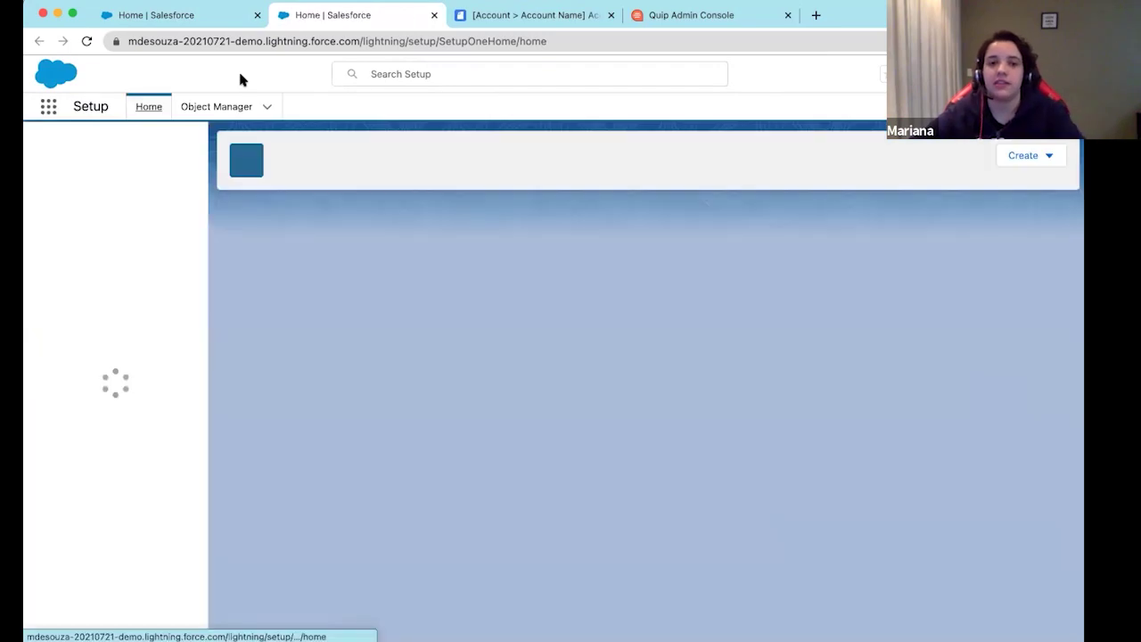
click(129, 147)
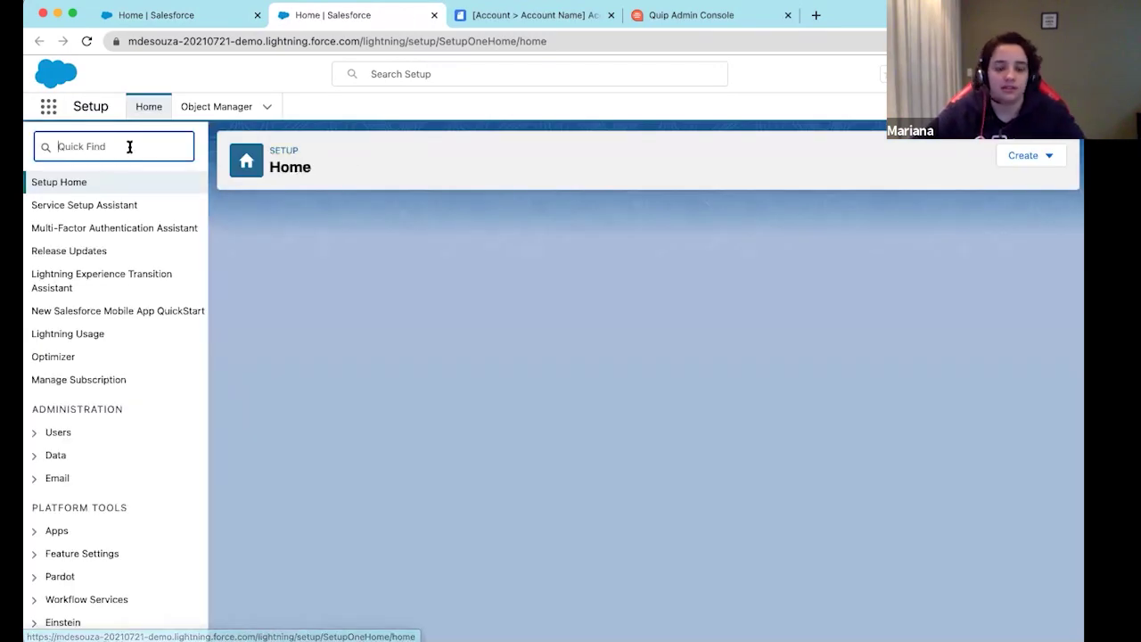
text(quip)
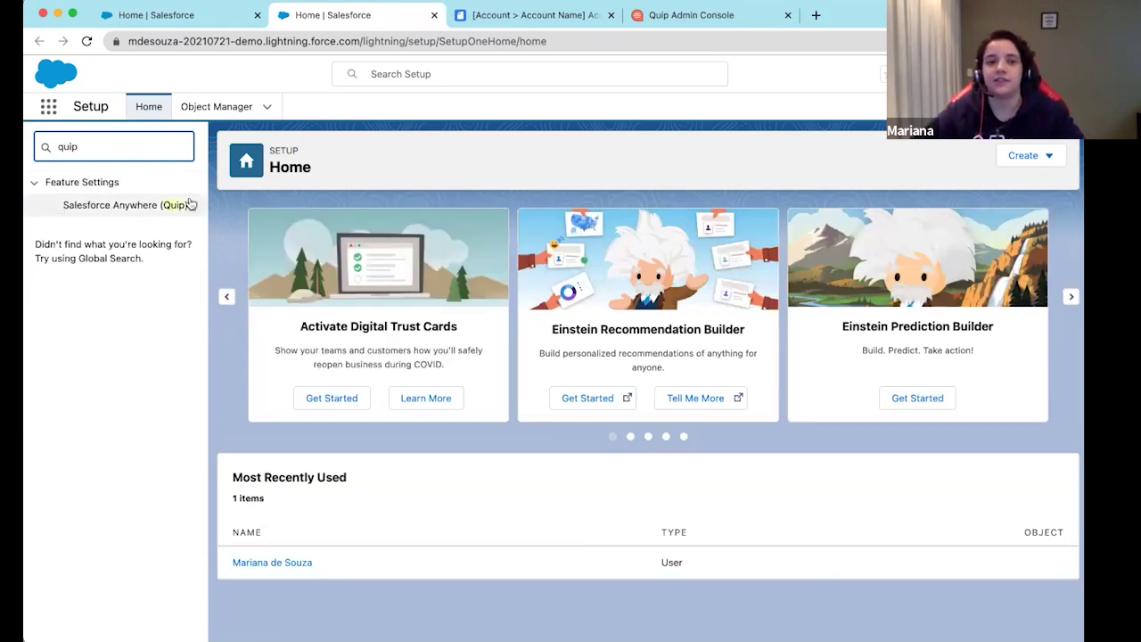
click(104, 205)
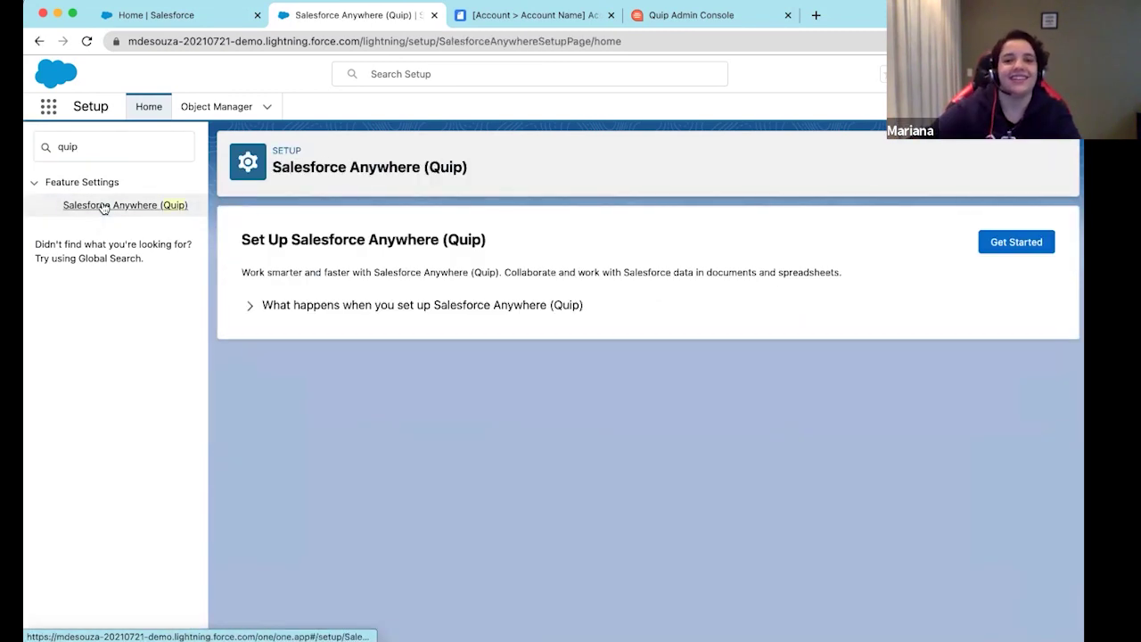
click(250, 309)
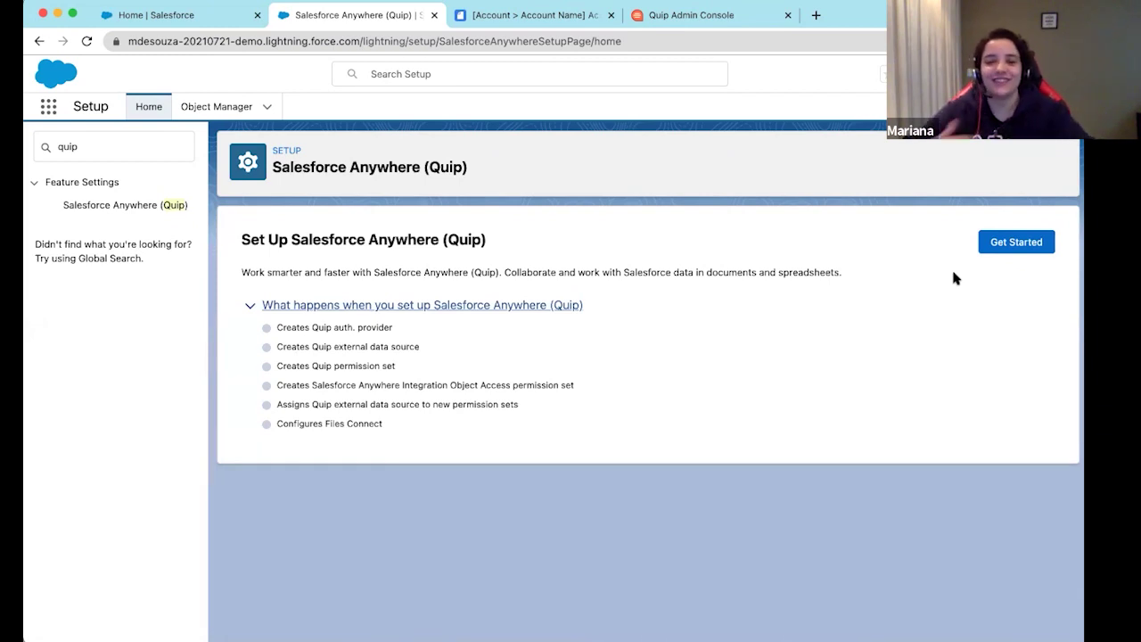
Start the Salesforce Anywhere setup and enable Quip login with a Client ID and Client Secret
click(1007, 249)
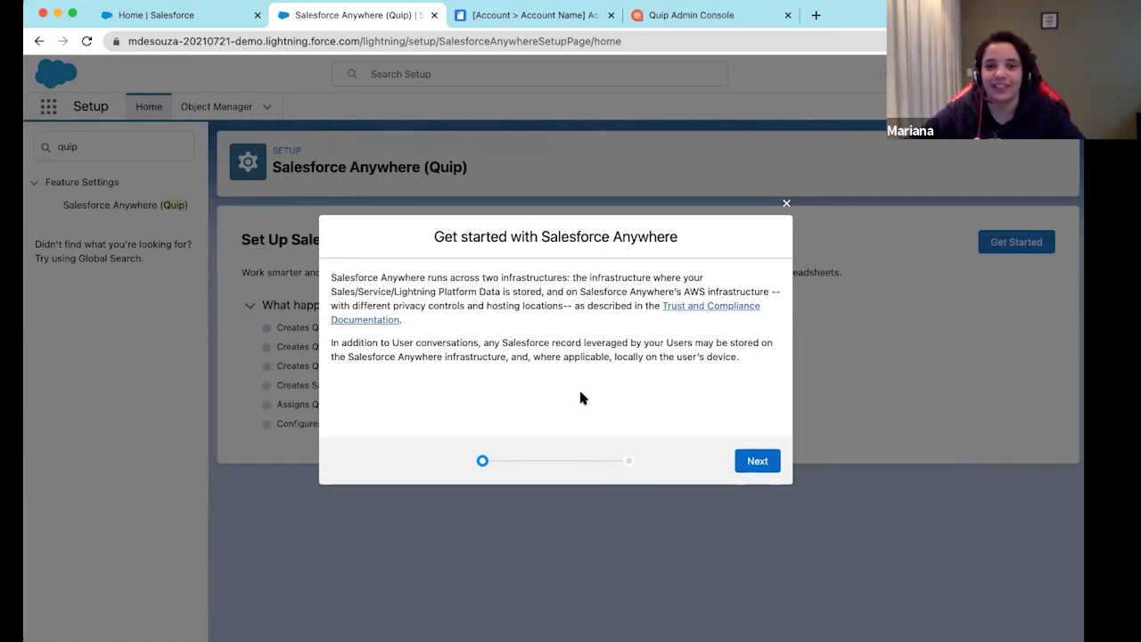
click(757, 461)
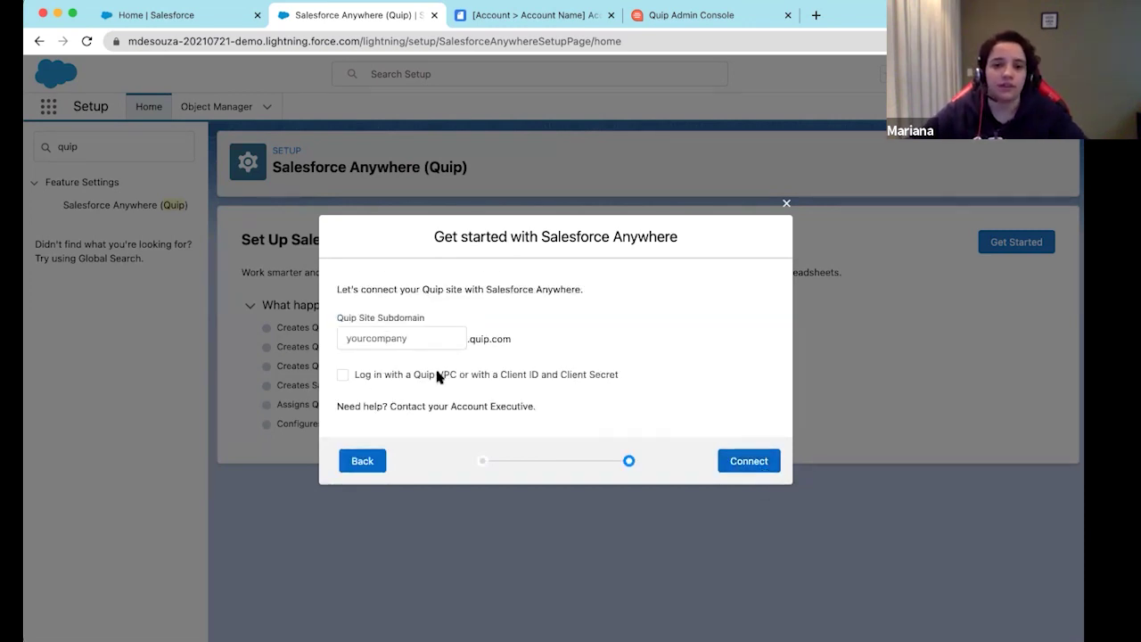
click(380, 375)
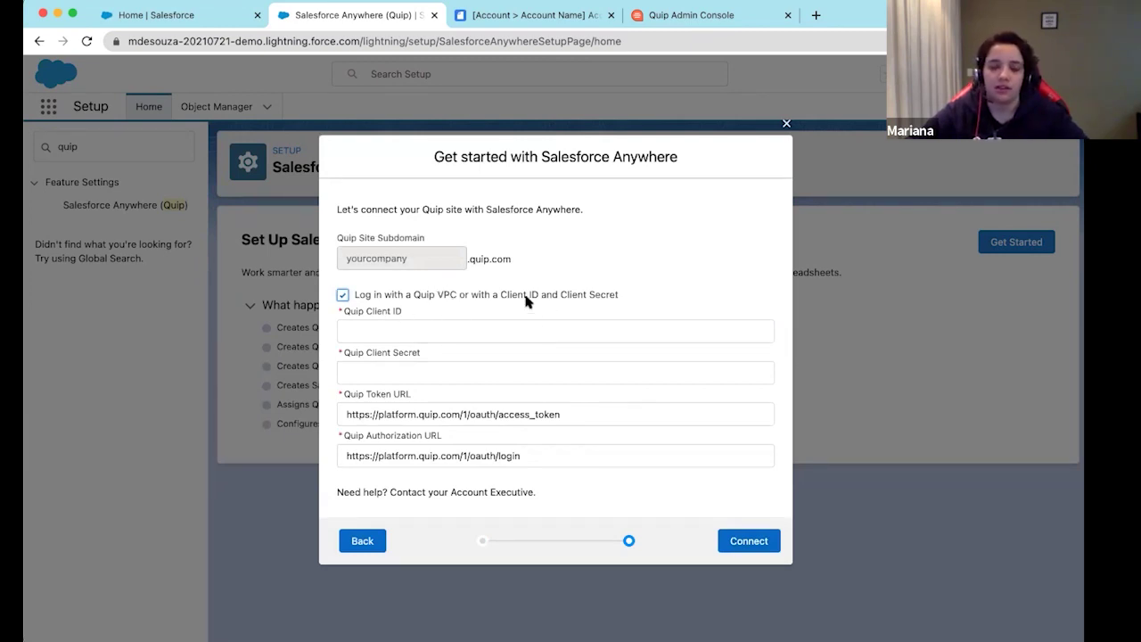
drag(503, 295, 559, 295)
click(588, 295)
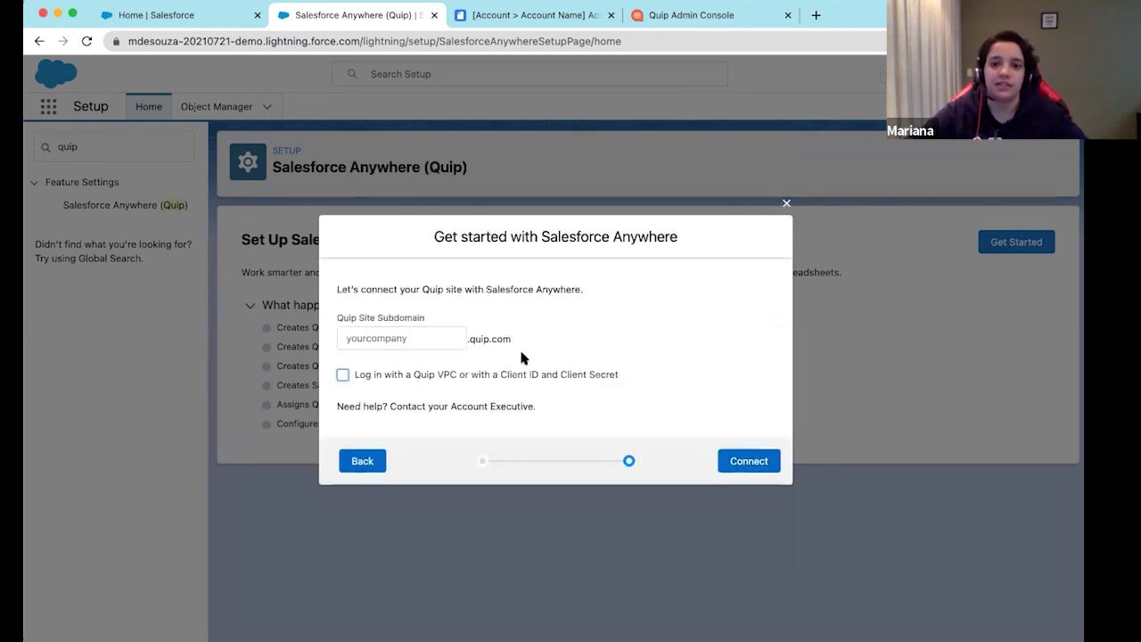
click(446, 376)
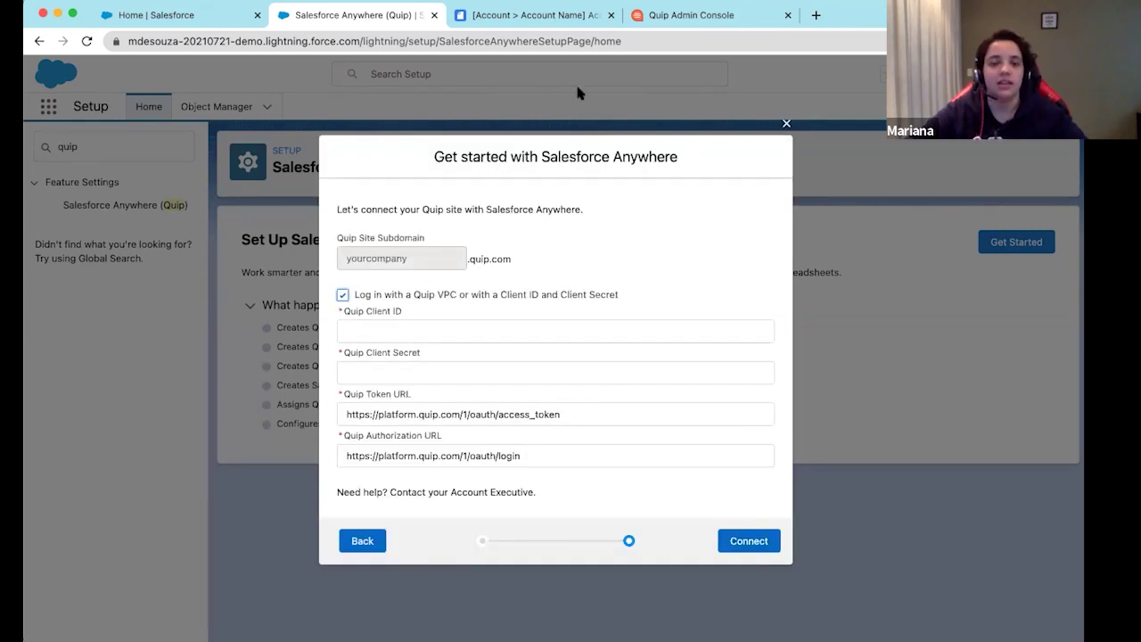
Go to Settings > Integrations in the Quip Admin Console to reach the API Keys section
click(694, 16)
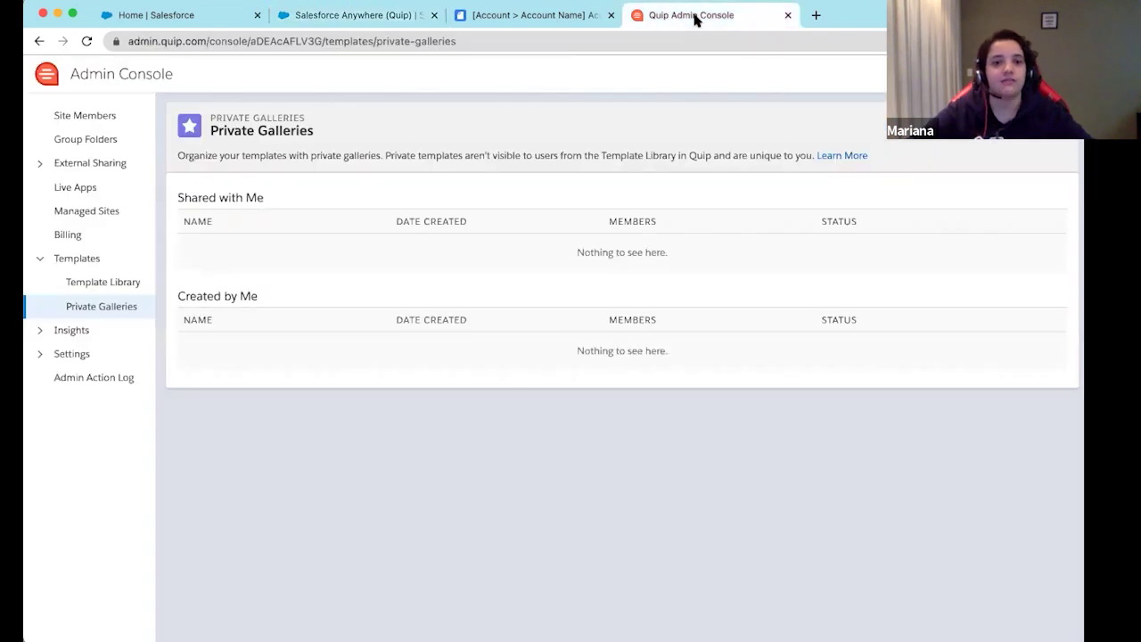
click(41, 355)
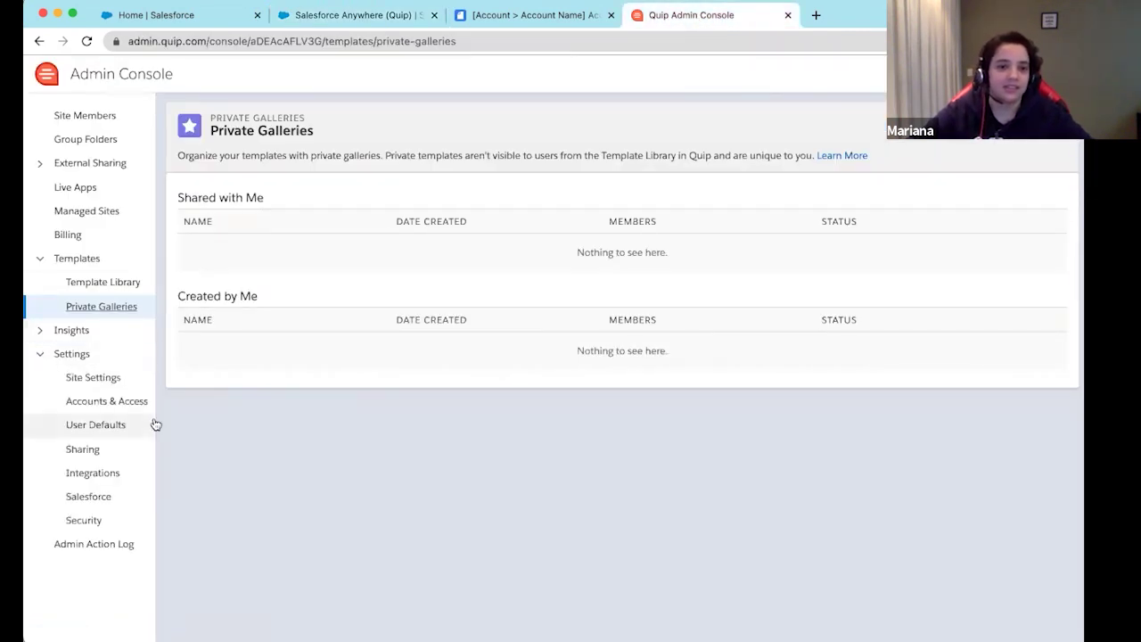
click(98, 501)
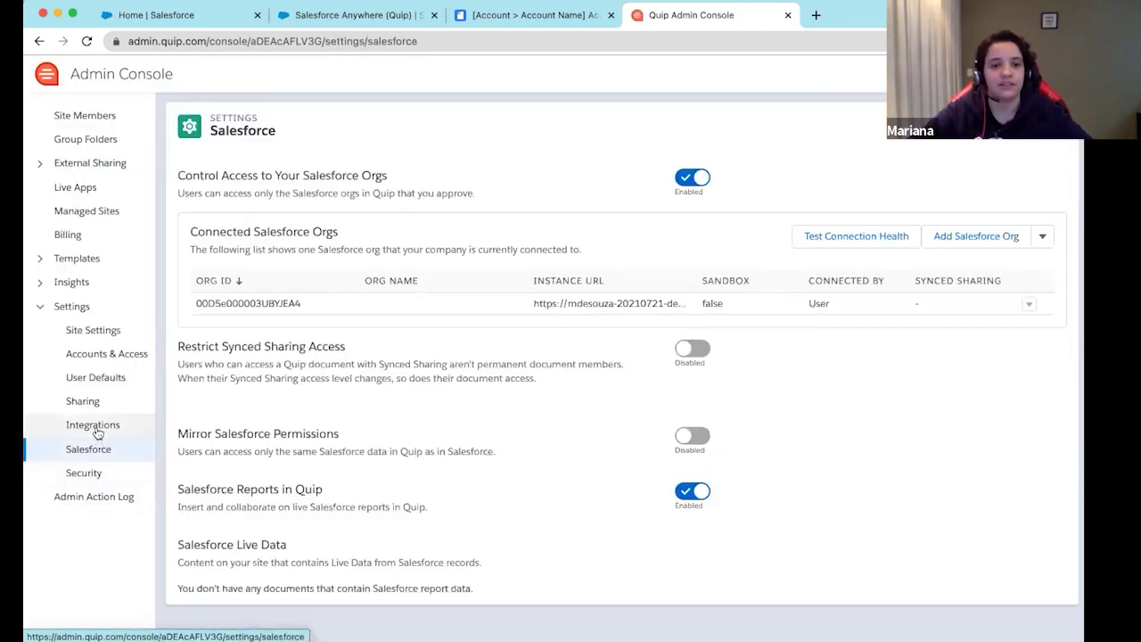
click(100, 426)
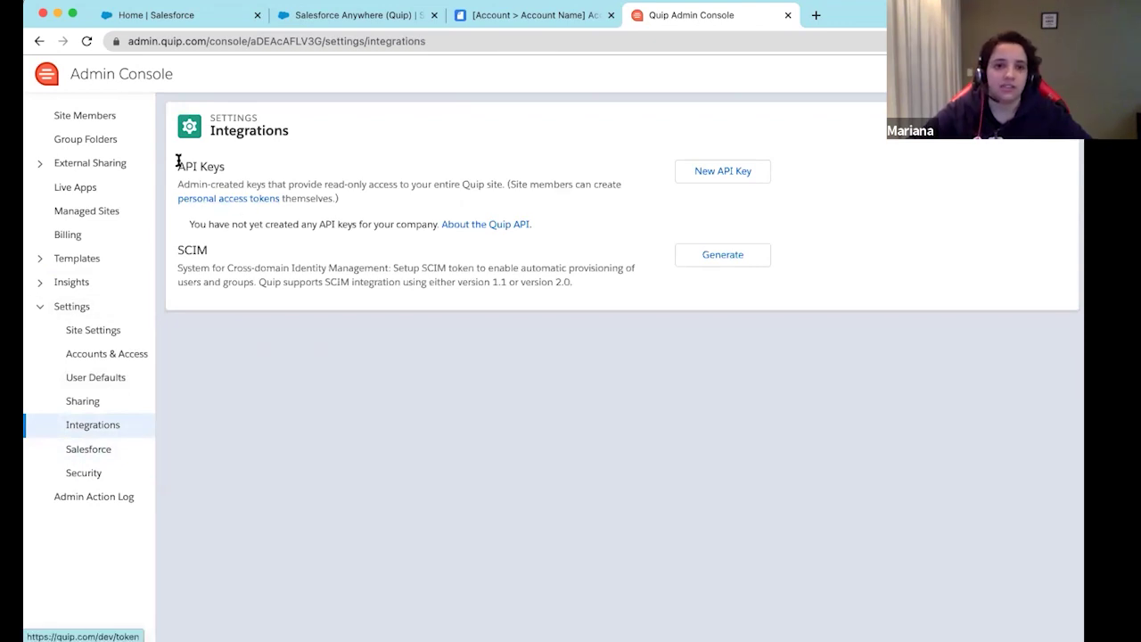
drag(188, 166, 284, 153)
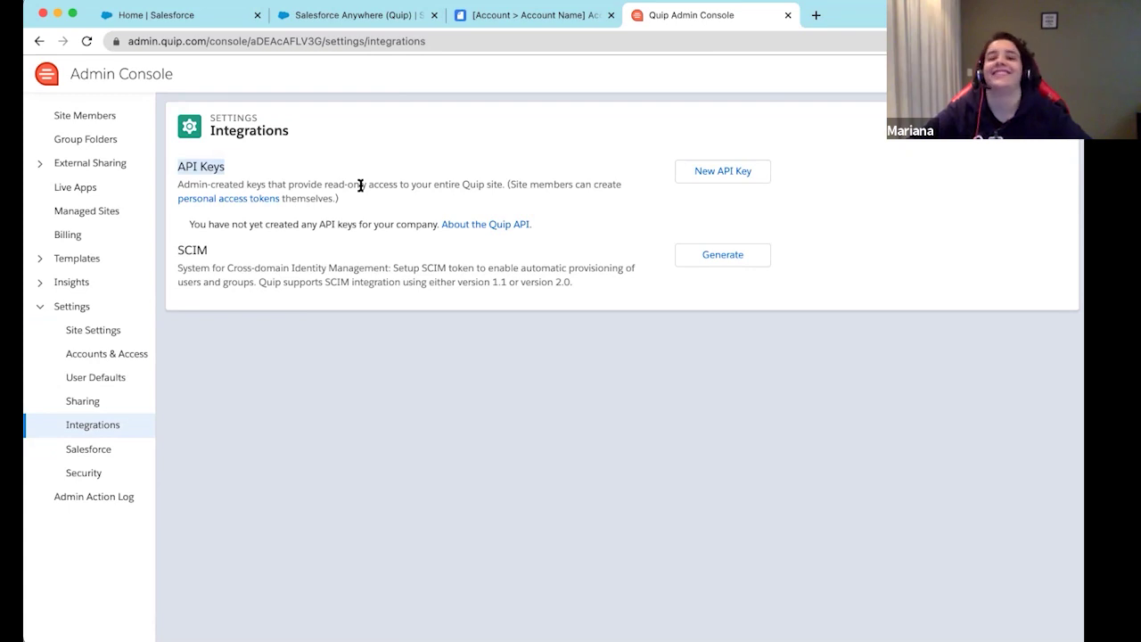
click(190, 166)
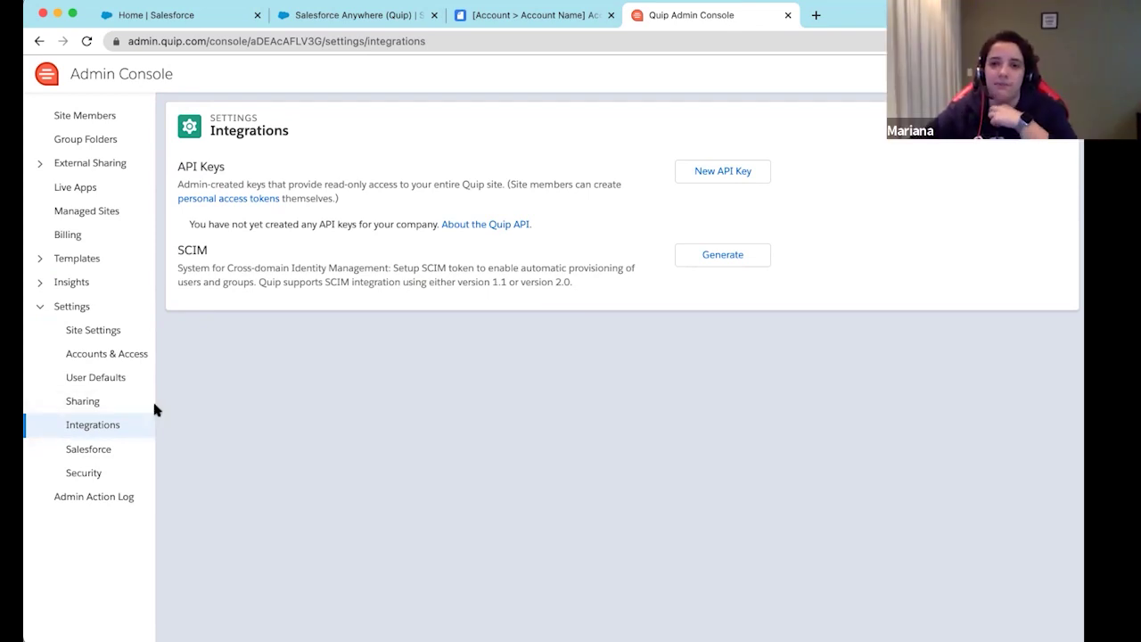
Start a new API key with USER_READ, USER_WRITE, USER_MANAGE, ADMIN_READ, ADMIN_WRITE and ADMIN_MANAGE scopes
click(729, 172)
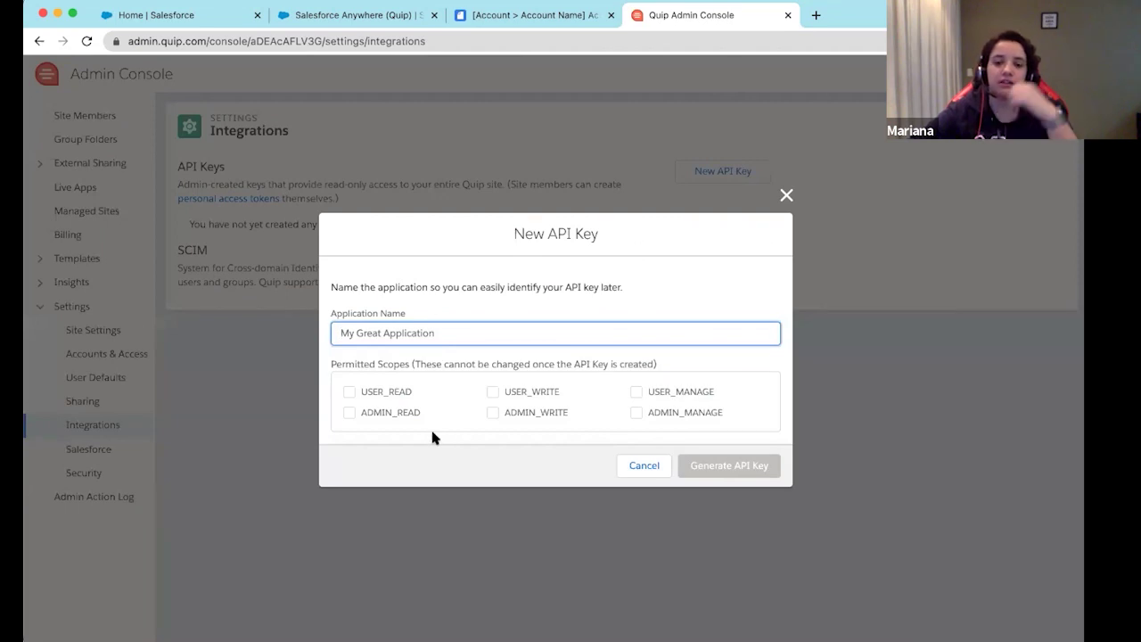
click(395, 394)
click(526, 392)
click(641, 394)
click(637, 412)
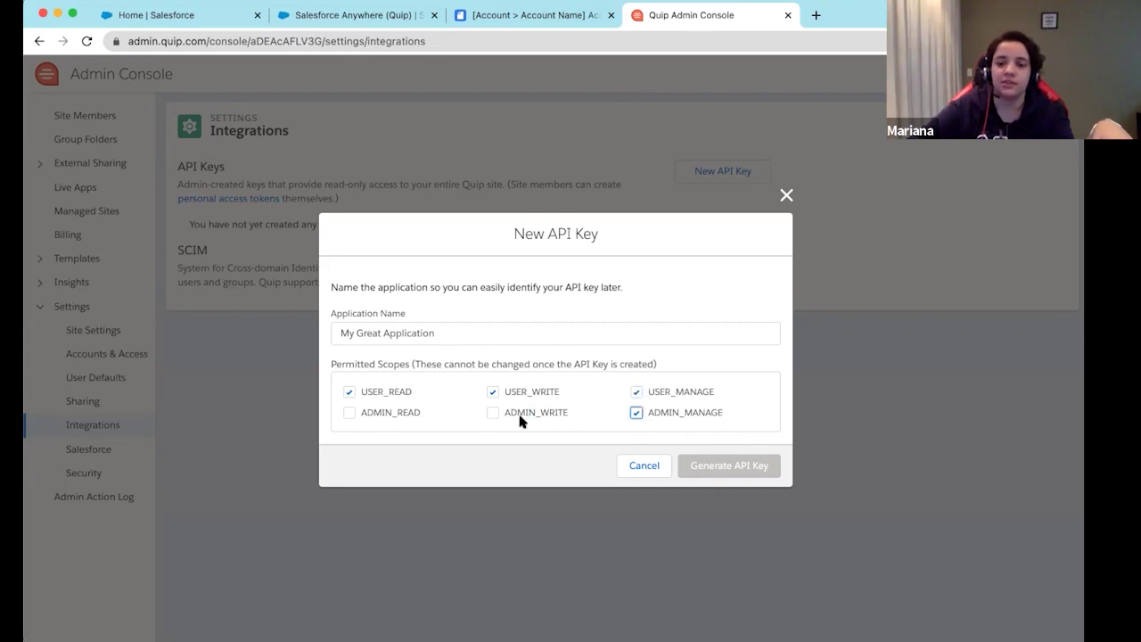
click(525, 415)
click(349, 413)
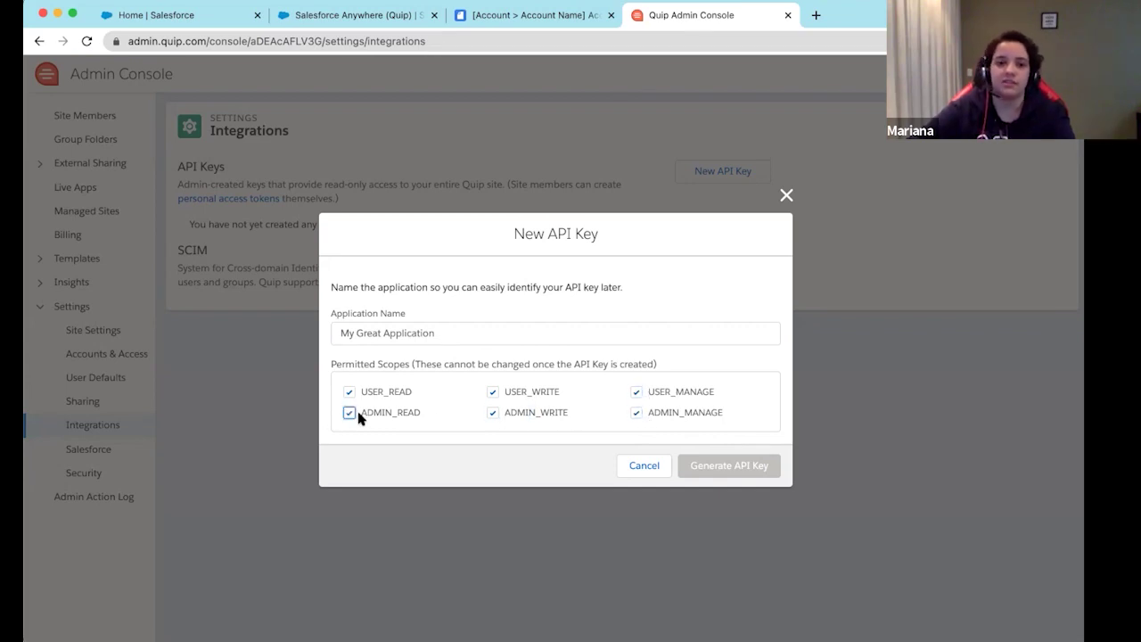
Name the application 'Salesforce' and generate the API key
click(402, 329)
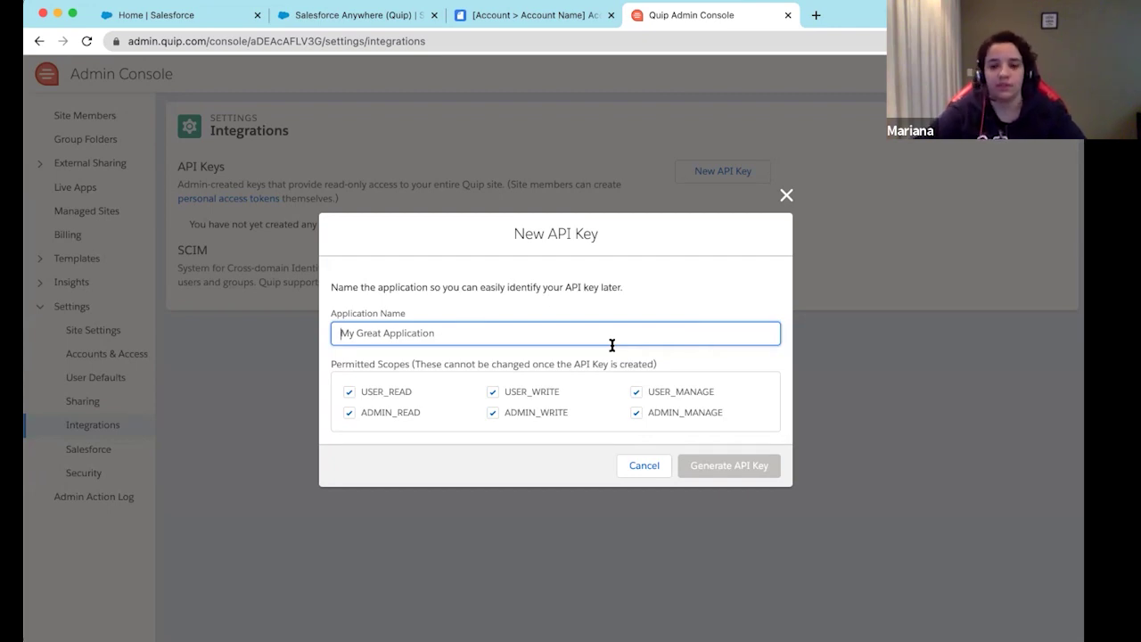
text(Salesforce)
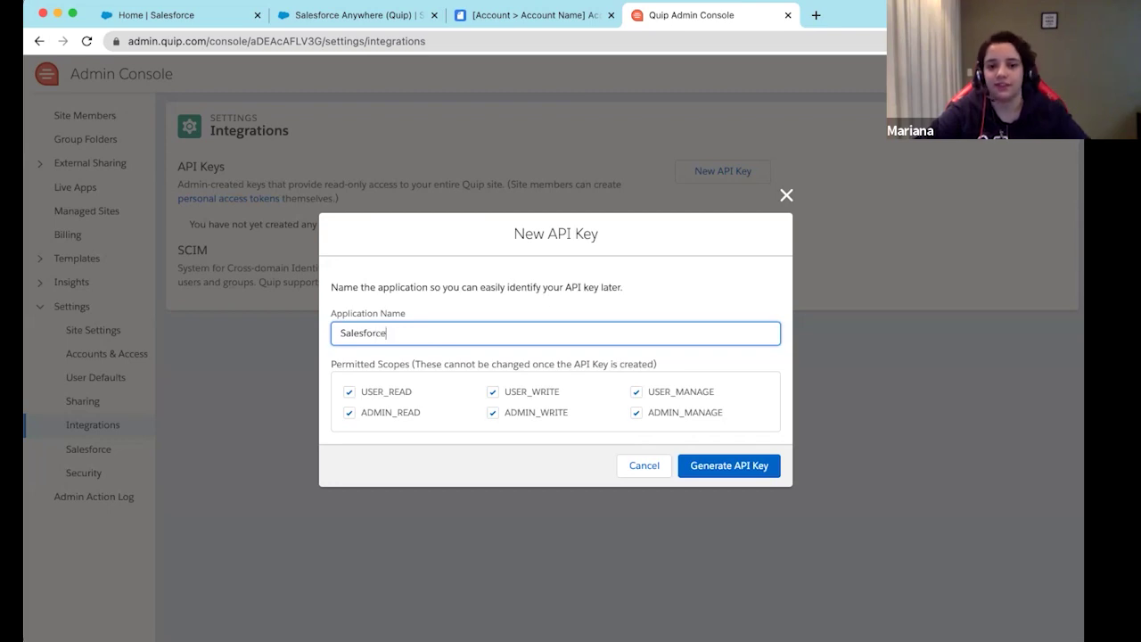
click(737, 468)
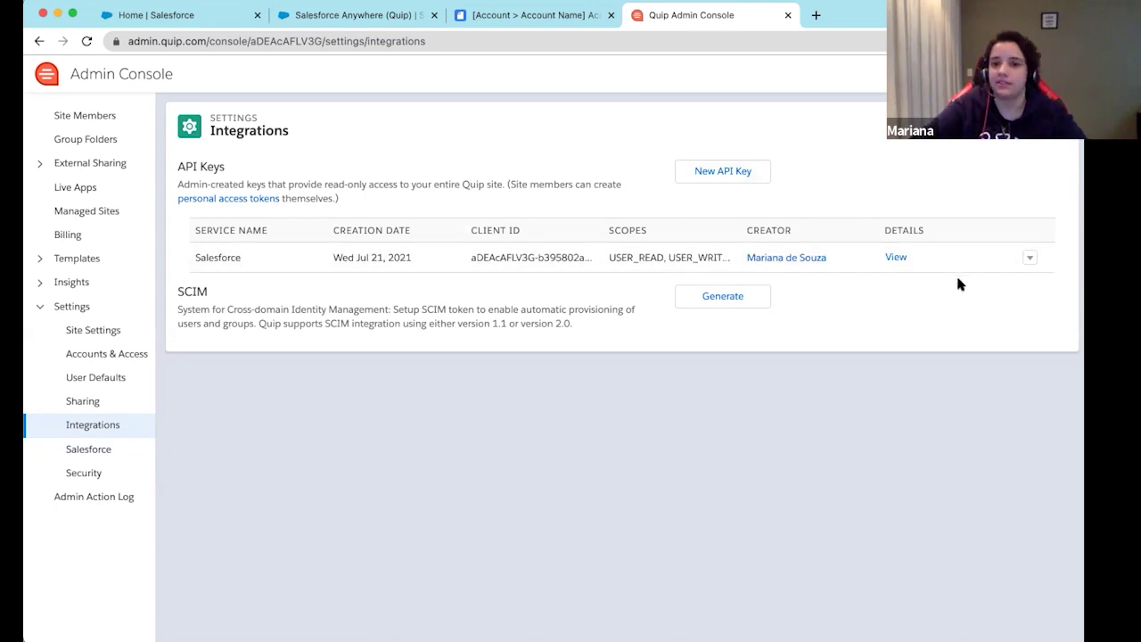
Copy the Salesforce key's Client ID from Quip into the Salesforce Anywhere Client ID field
click(895, 258)
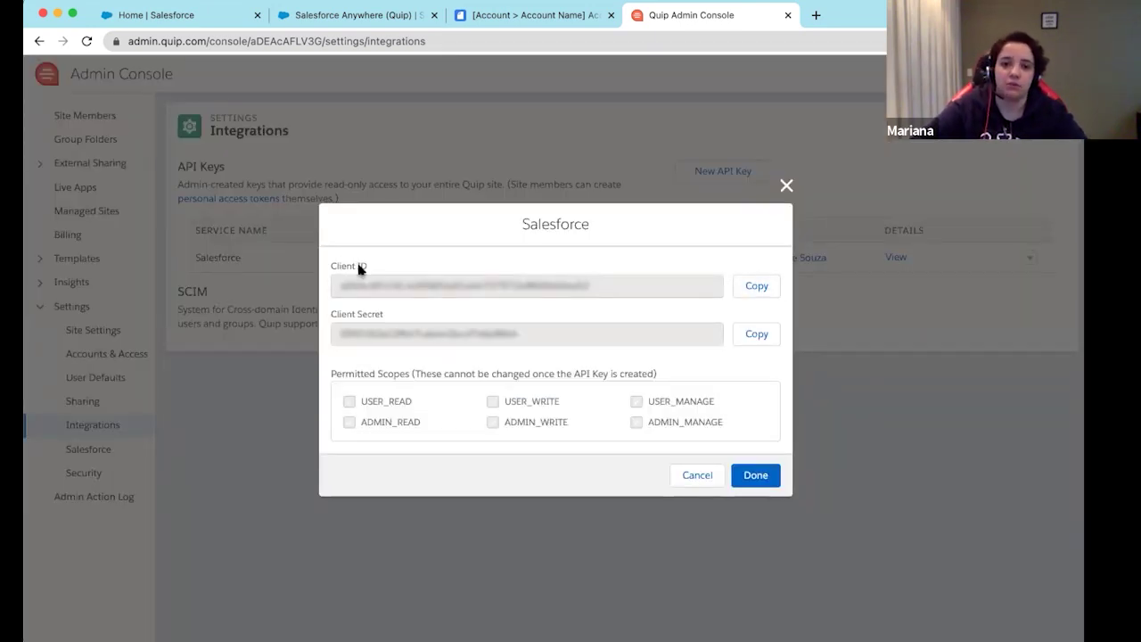
drag(337, 267, 374, 272)
click(772, 287)
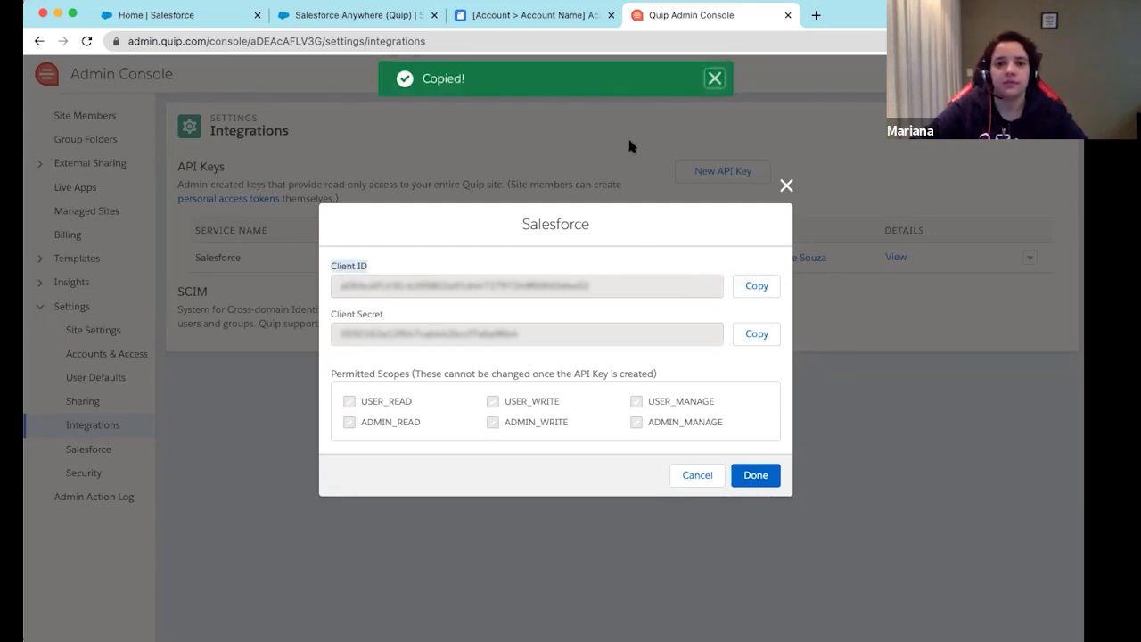
click(507, 16)
click(345, 15)
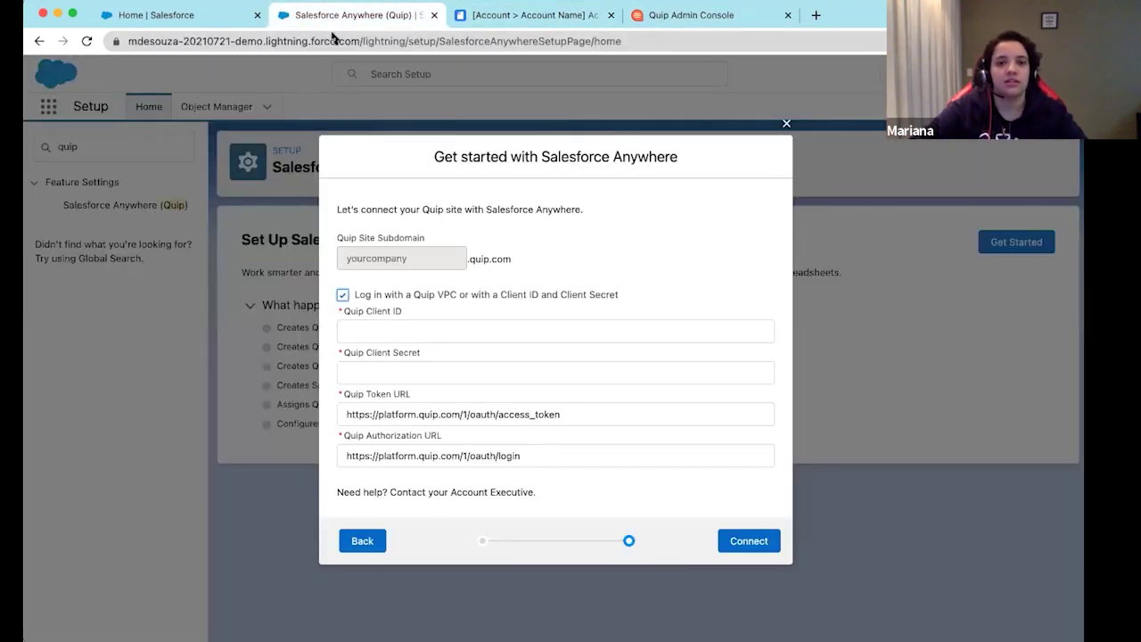
click(436, 332)
key(super+v)
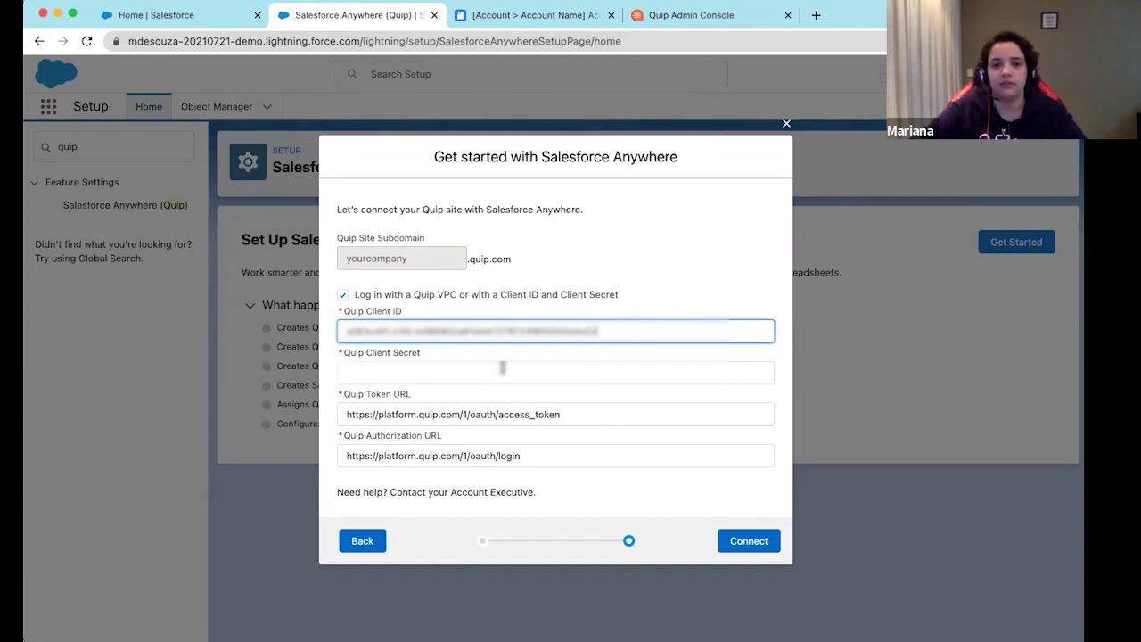
Paste the key's Client Secret into Salesforce Anywhere and connect the Quip site
click(691, 16)
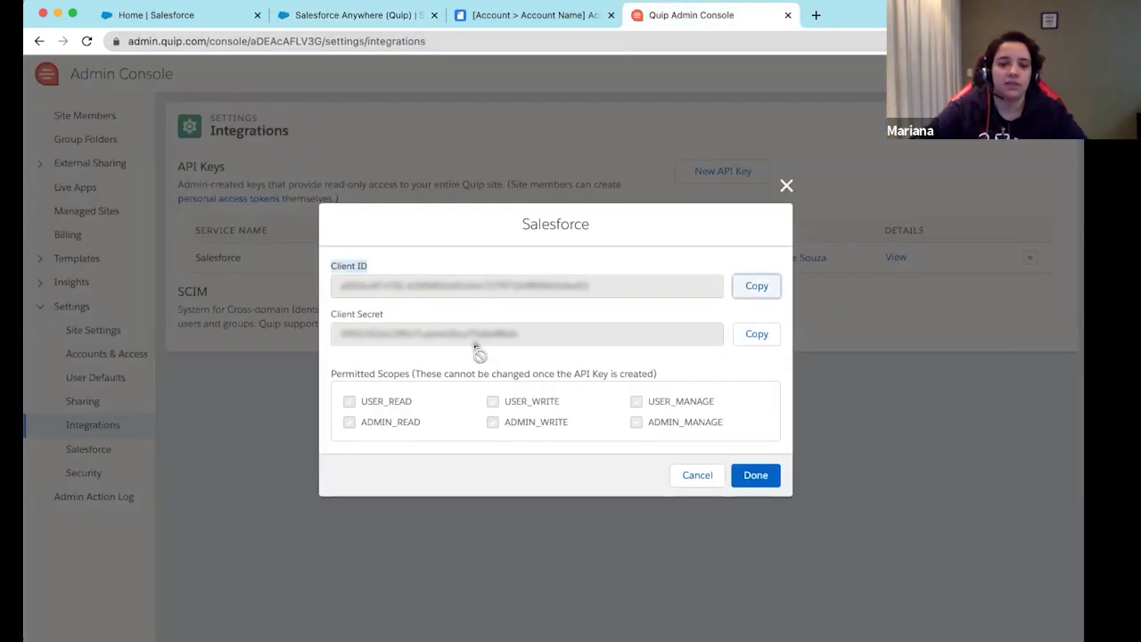
click(760, 335)
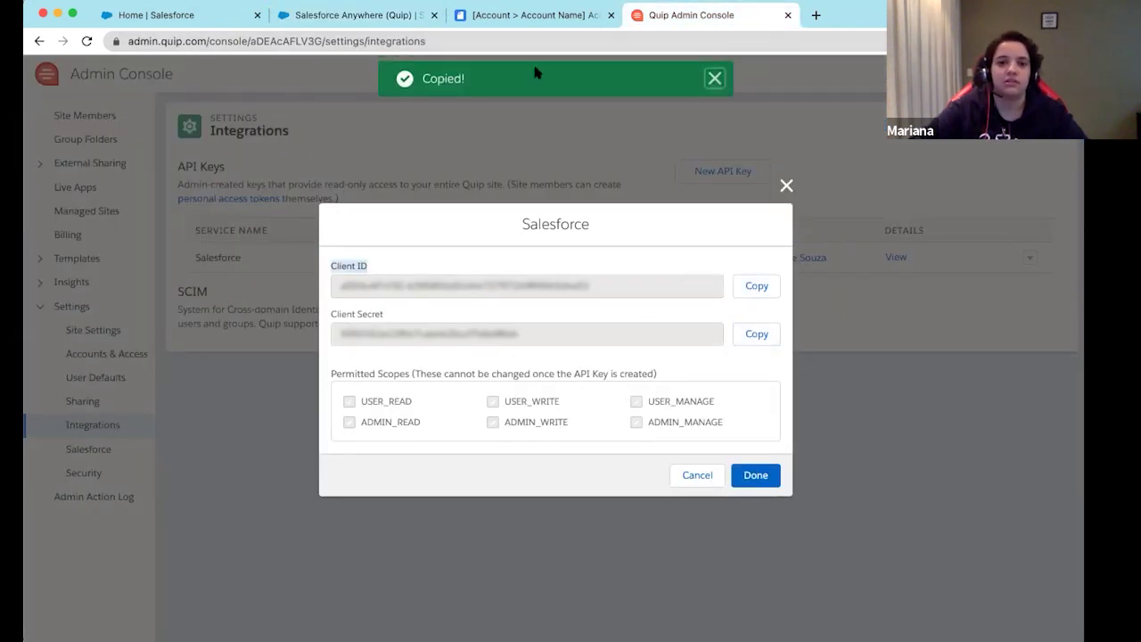
click(302, 15)
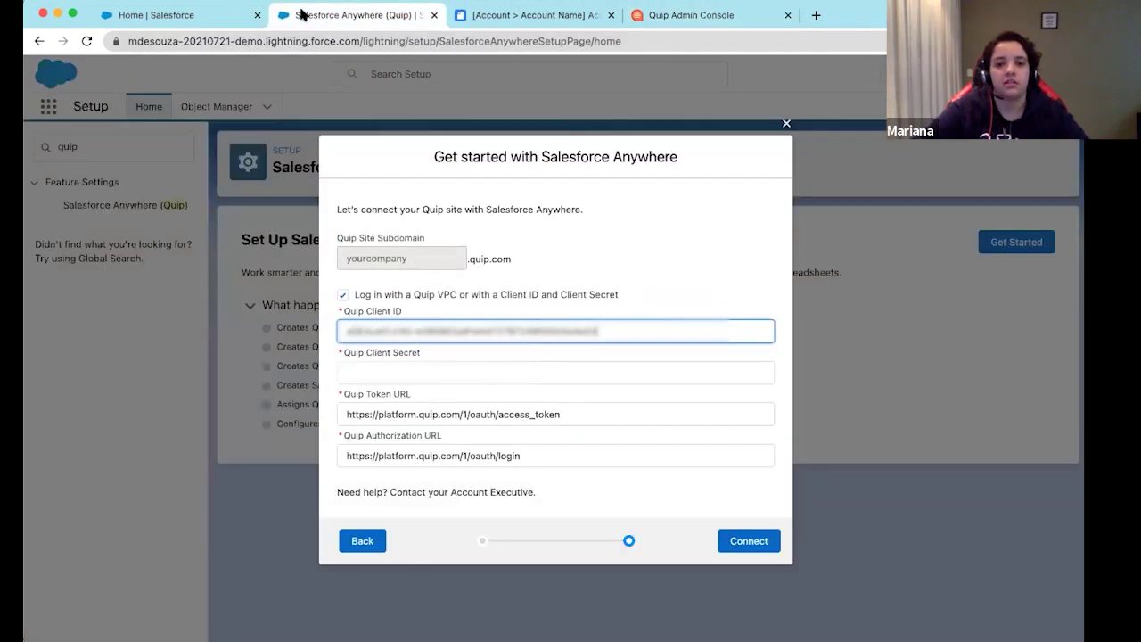
click(417, 375)
key(super+v)
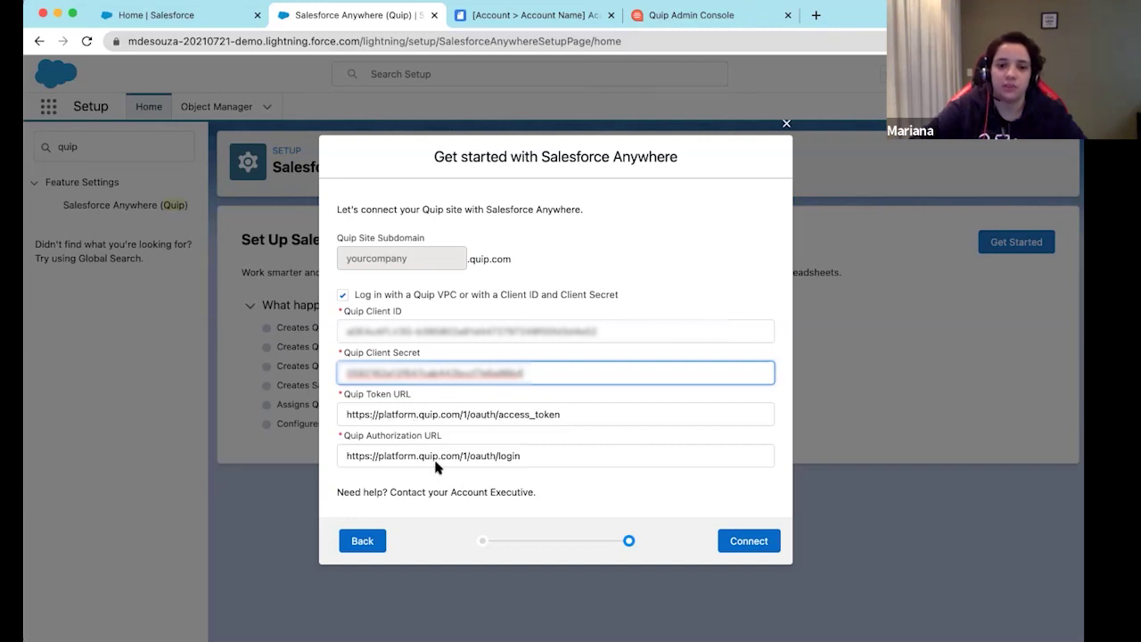
click(767, 544)
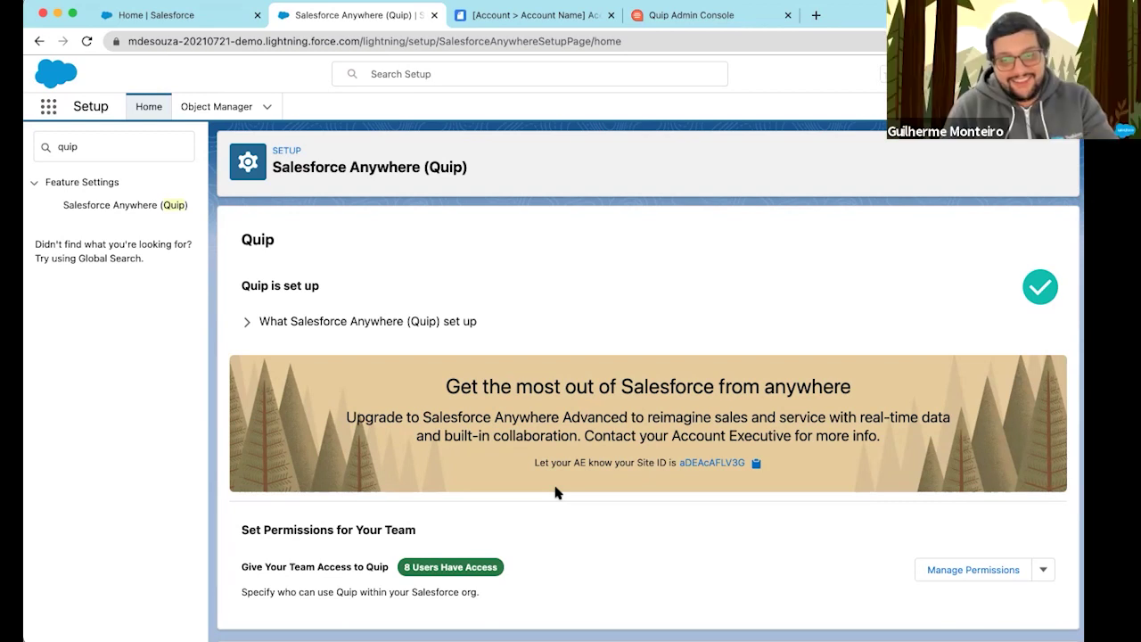
Review the Quip-is-set-up confirmation and expand the six completed setup steps
scroll(570, 512, down, 2)
scroll(571, 511, down, 3)
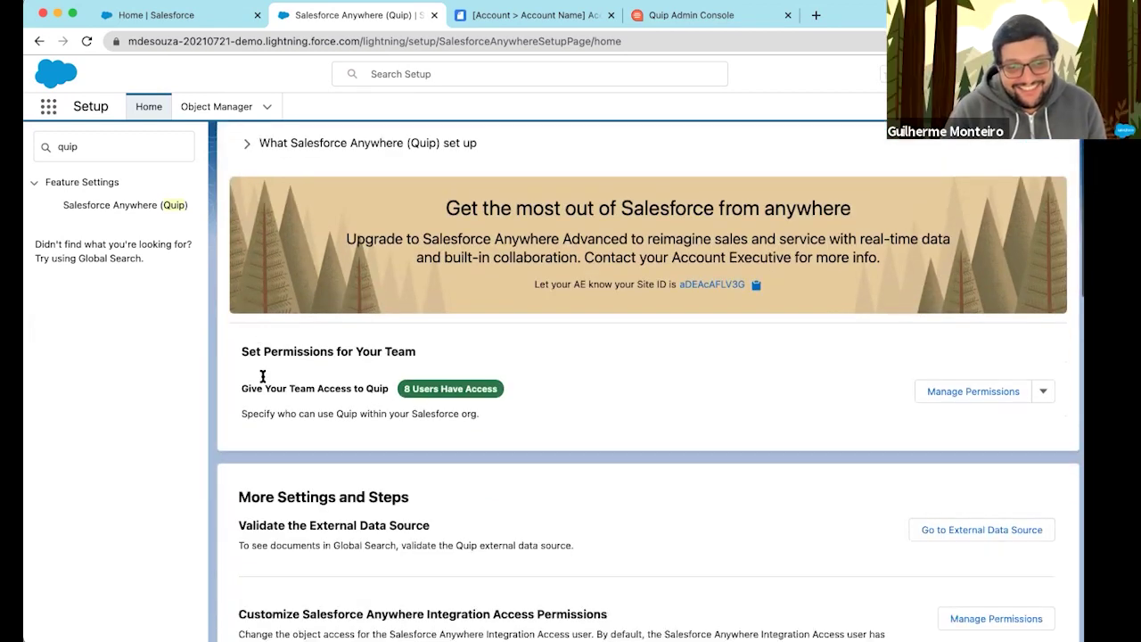
scroll(685, 306, up, 3)
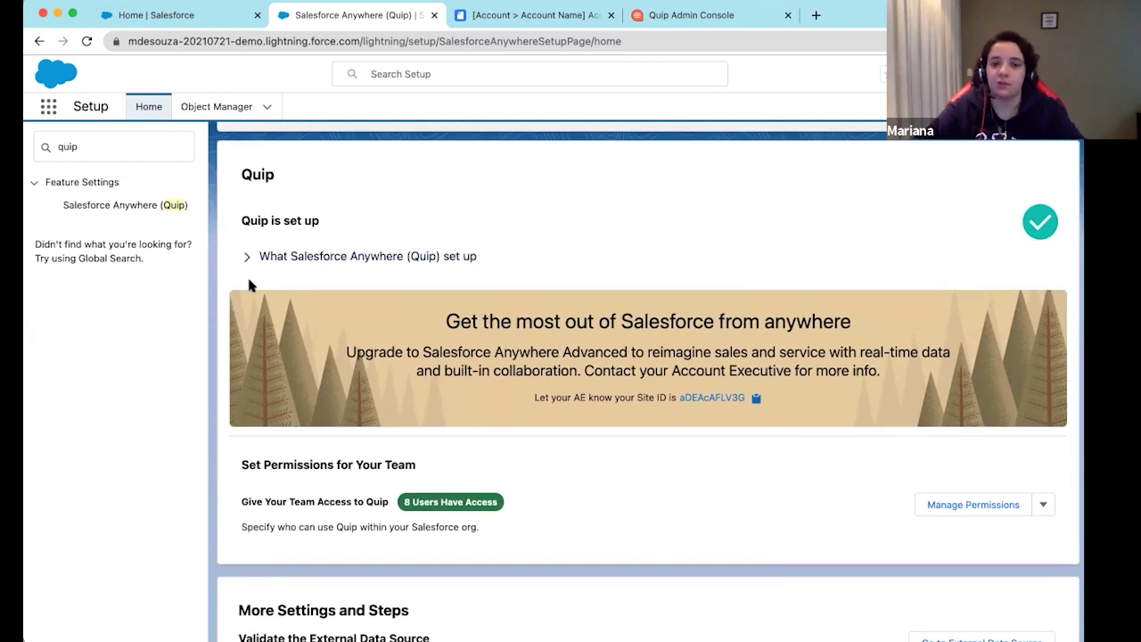
click(248, 257)
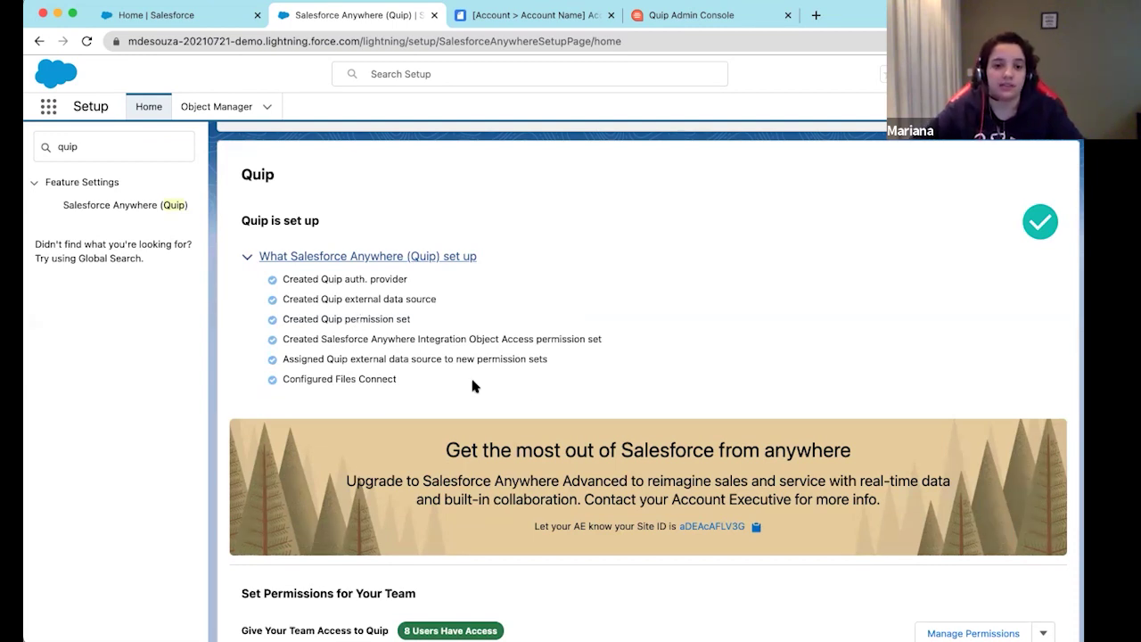
scroll(466, 400, down, 3)
scroll(466, 400, down, 12)
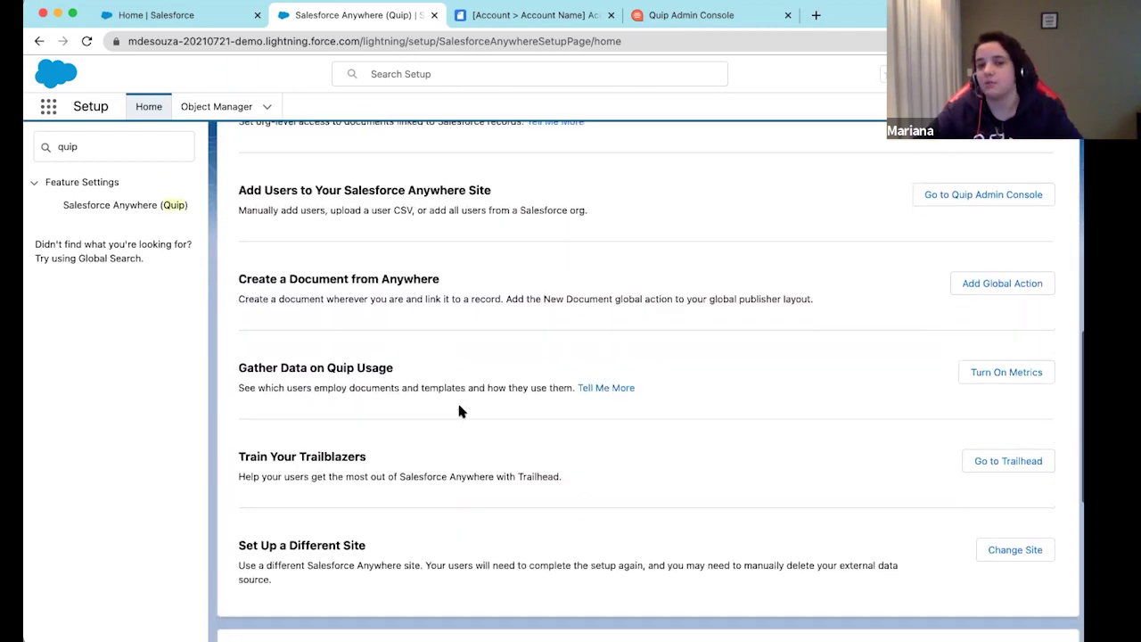
scroll(459, 411, up, 15)
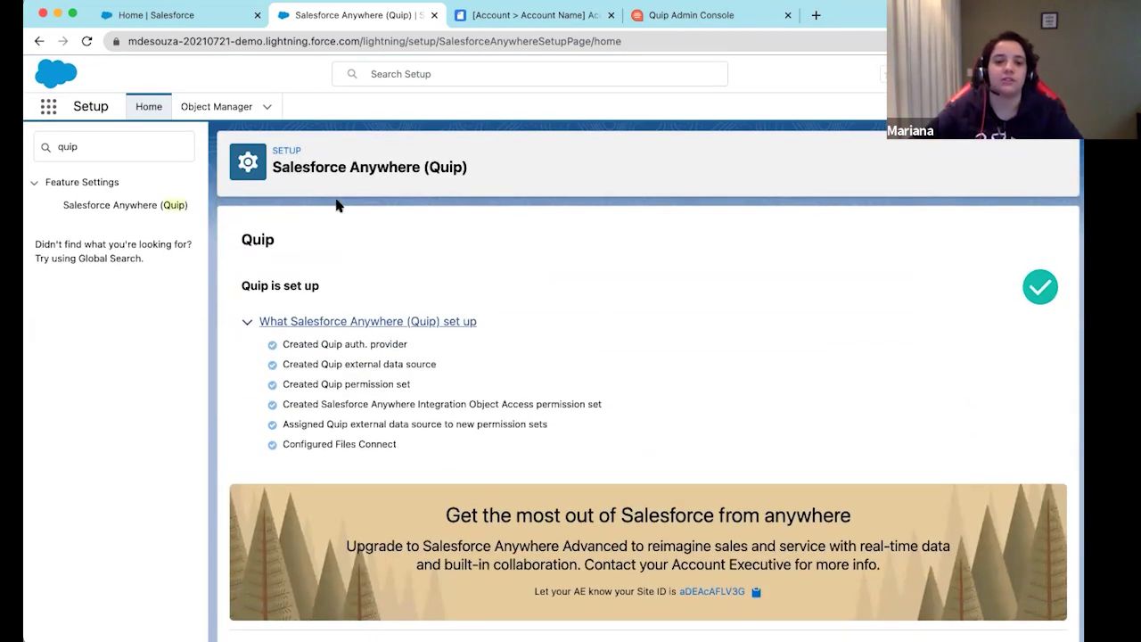
On the Tech Labs account record, launch the Salesforce Anywhere 'Take the Last Step' setup in a new tab
click(173, 15)
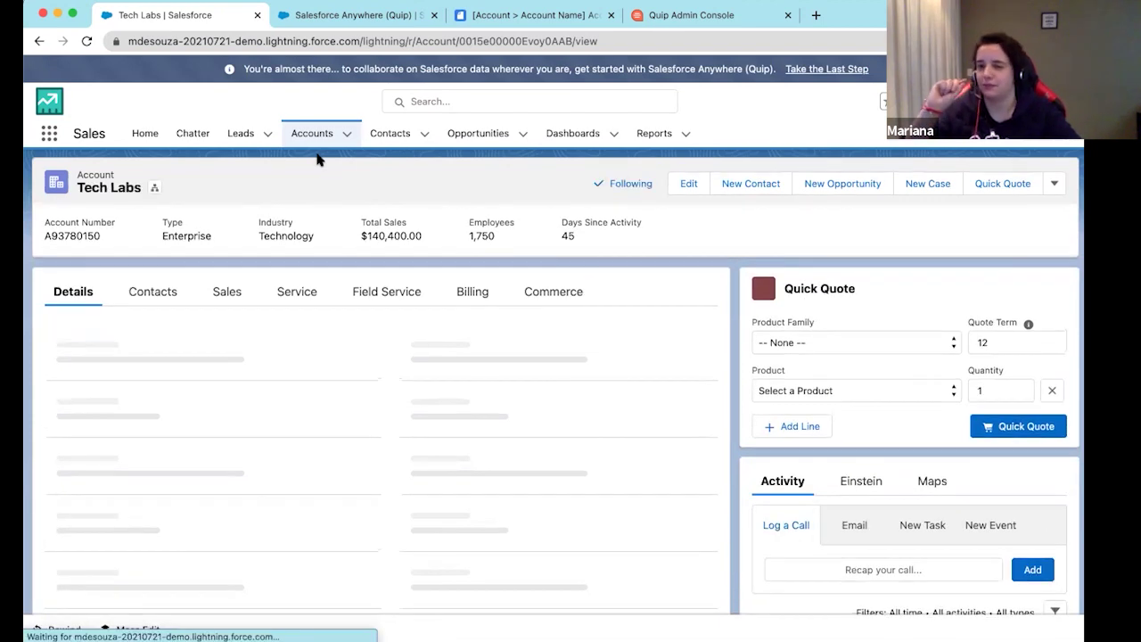
double_click(244, 70)
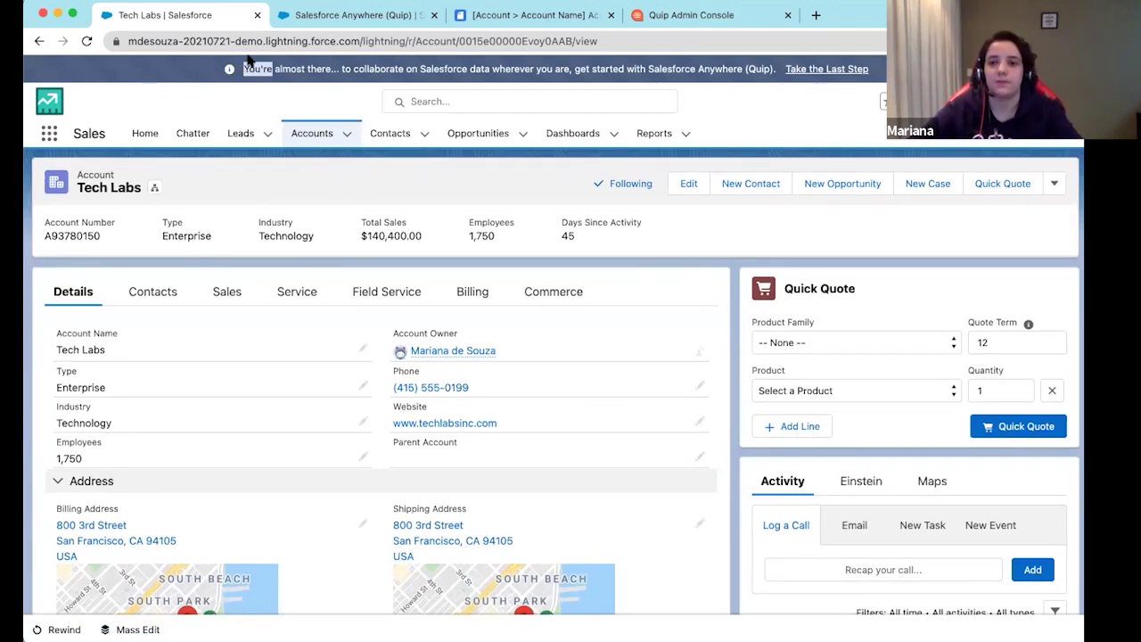
click(836, 69)
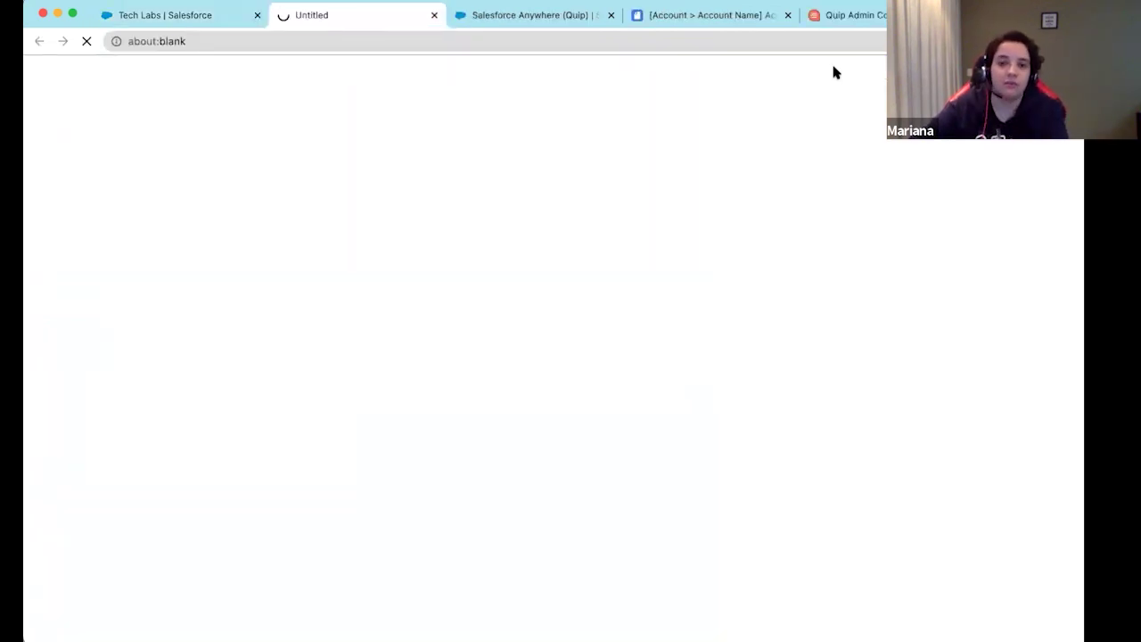
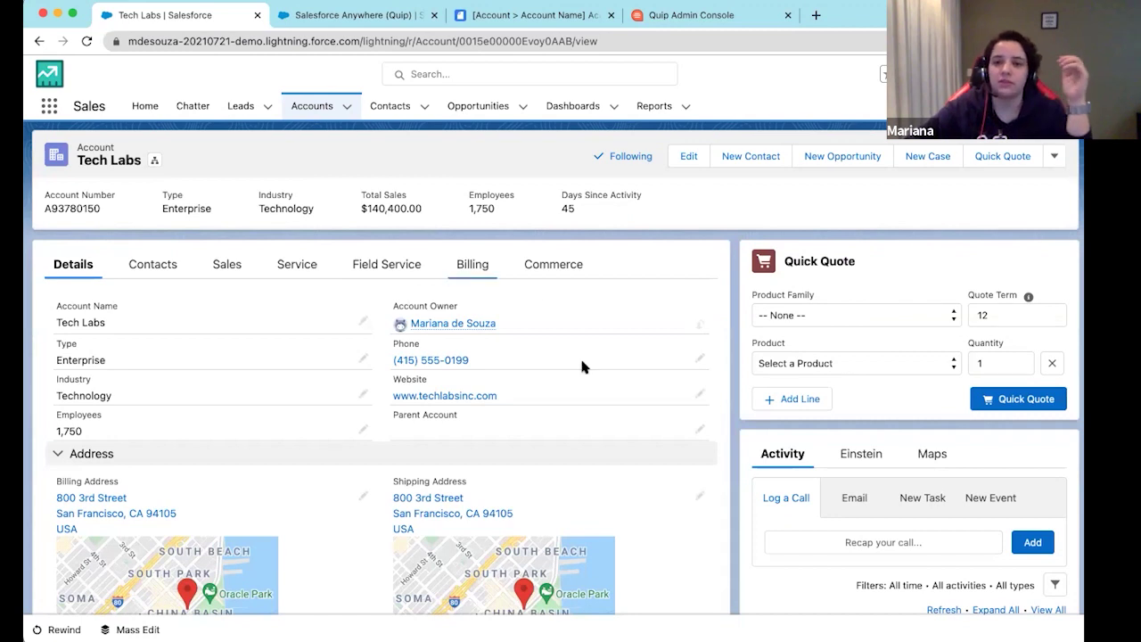
From the gear menu, open the Tech Labs Account - Default record page in Lightning App Builder
click(1009, 74)
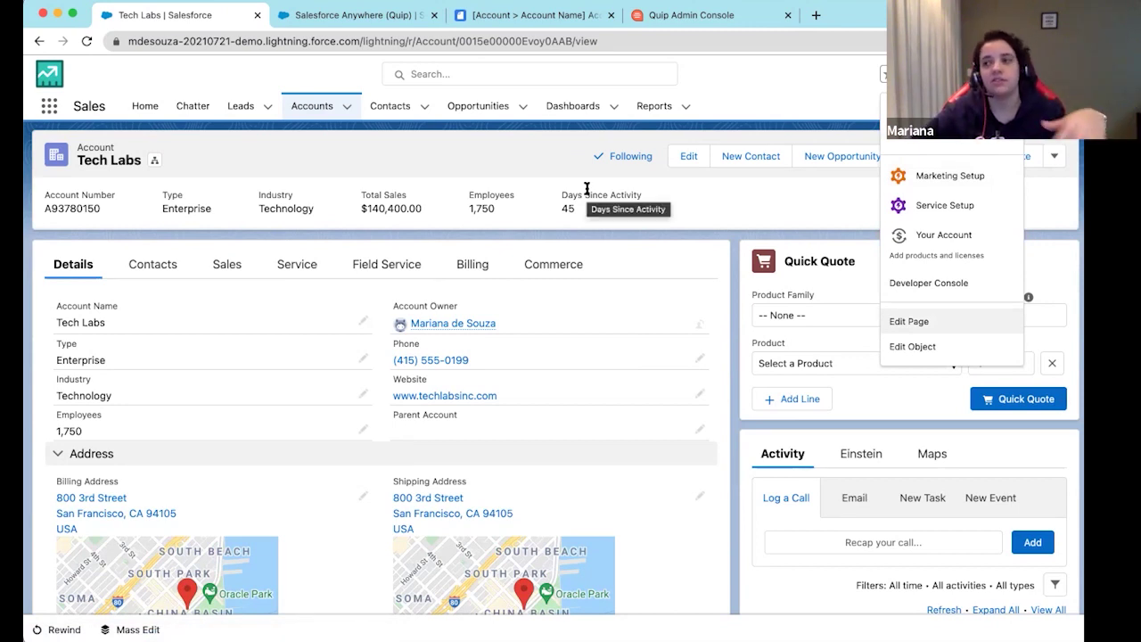
click(952, 326)
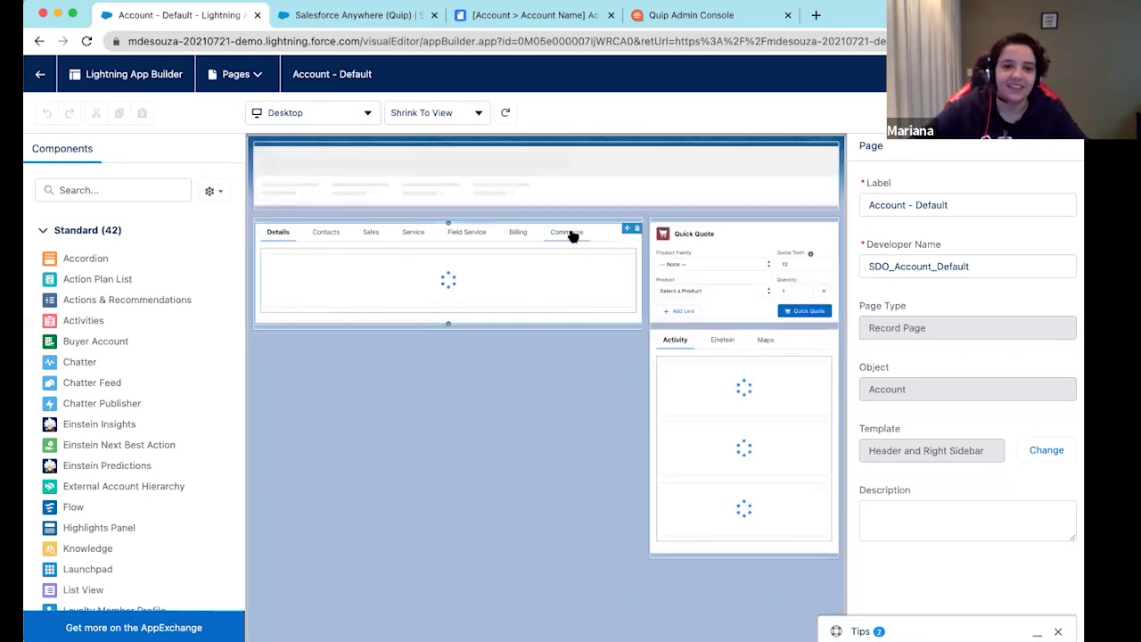
Add a new tab to the account page's tab set and remove the extra duplicate Details tab
click(602, 230)
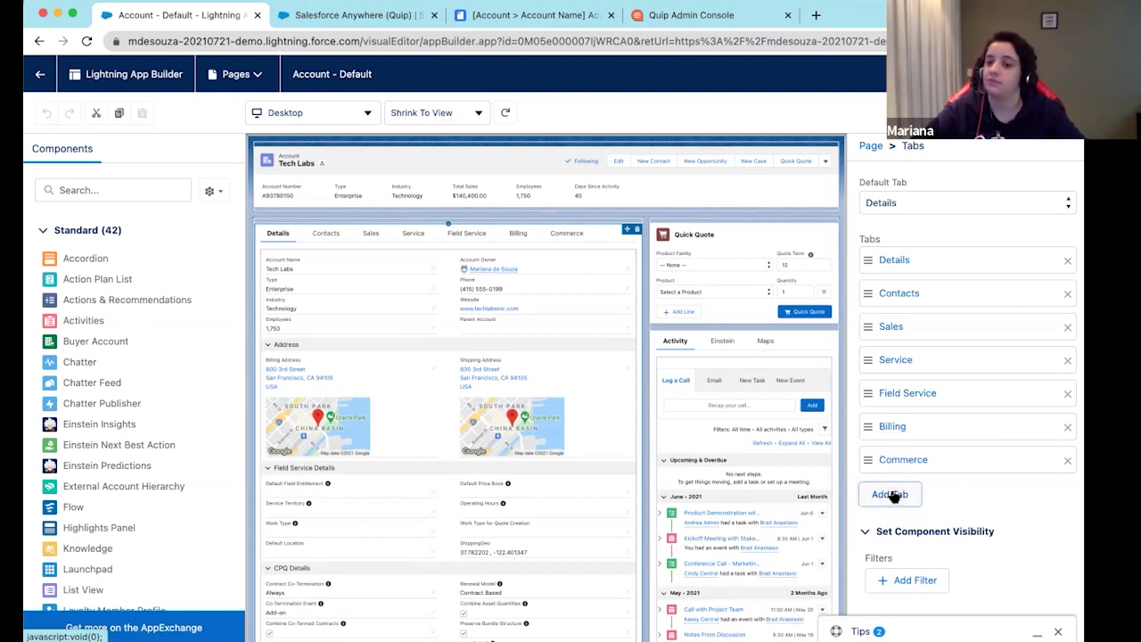
click(872, 492)
click(890, 527)
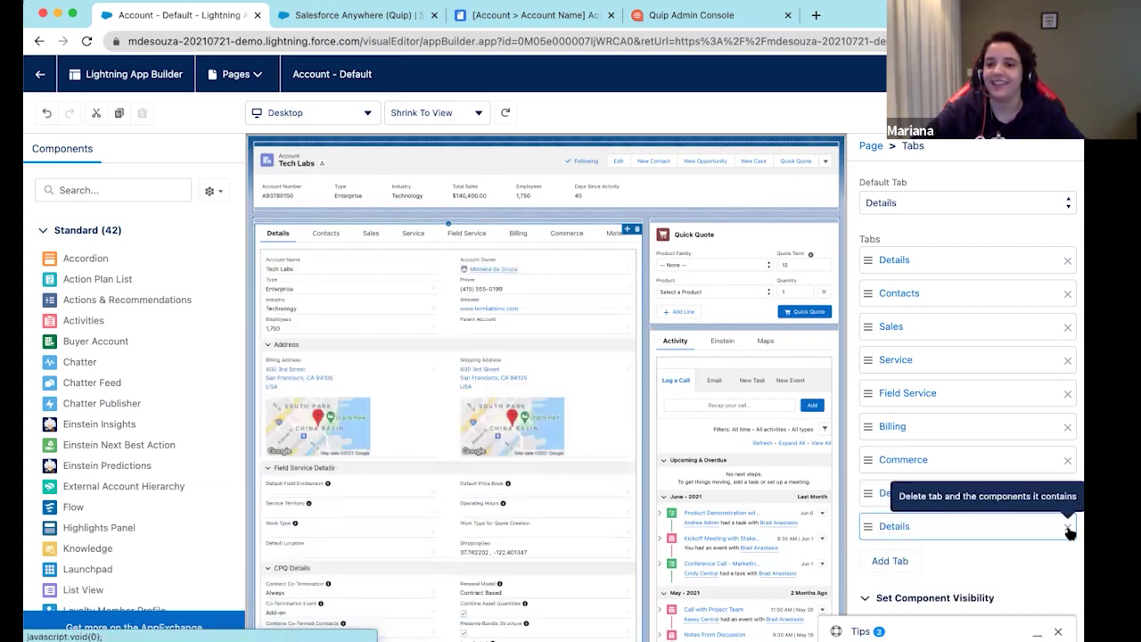
click(1068, 529)
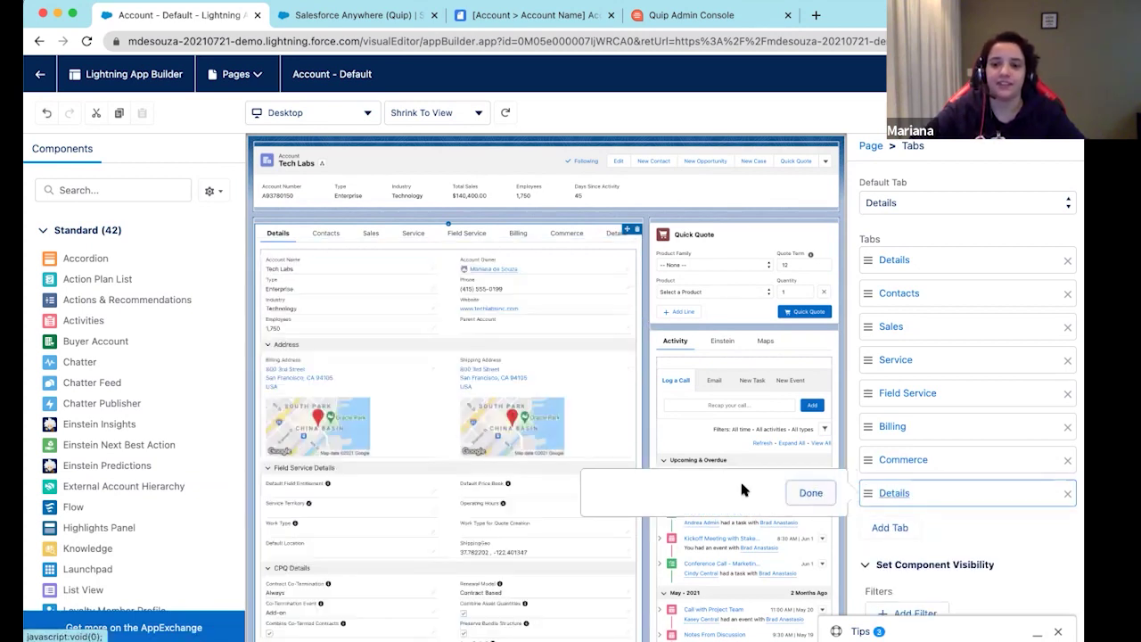
Give the new tab the custom label 'Quip' and view its empty contents
click(718, 511)
click(660, 269)
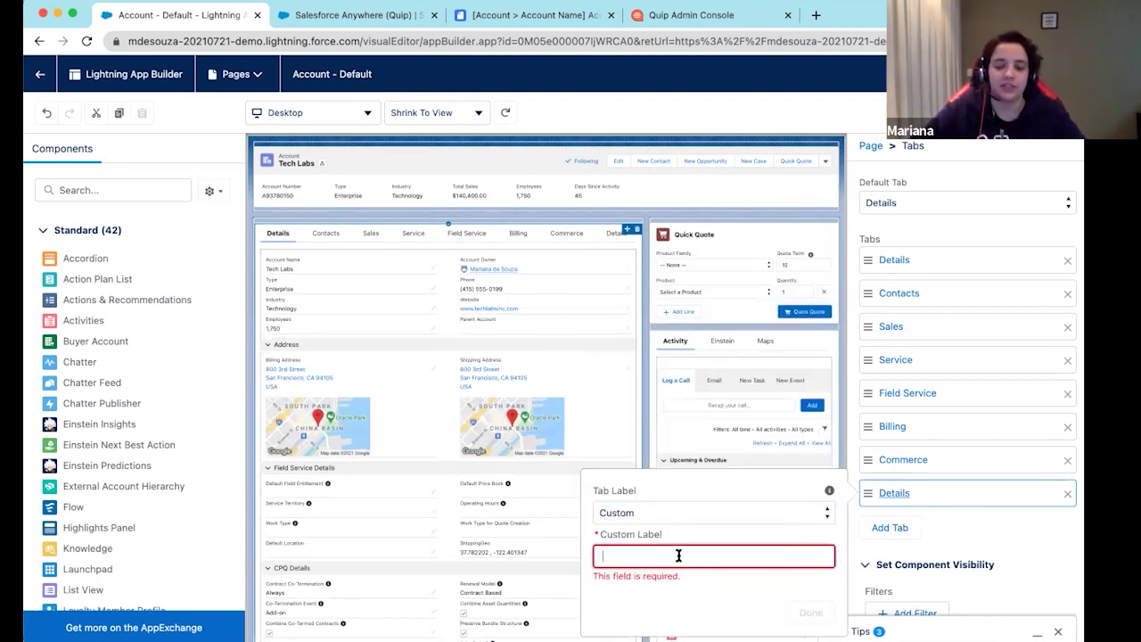
text(Quip)
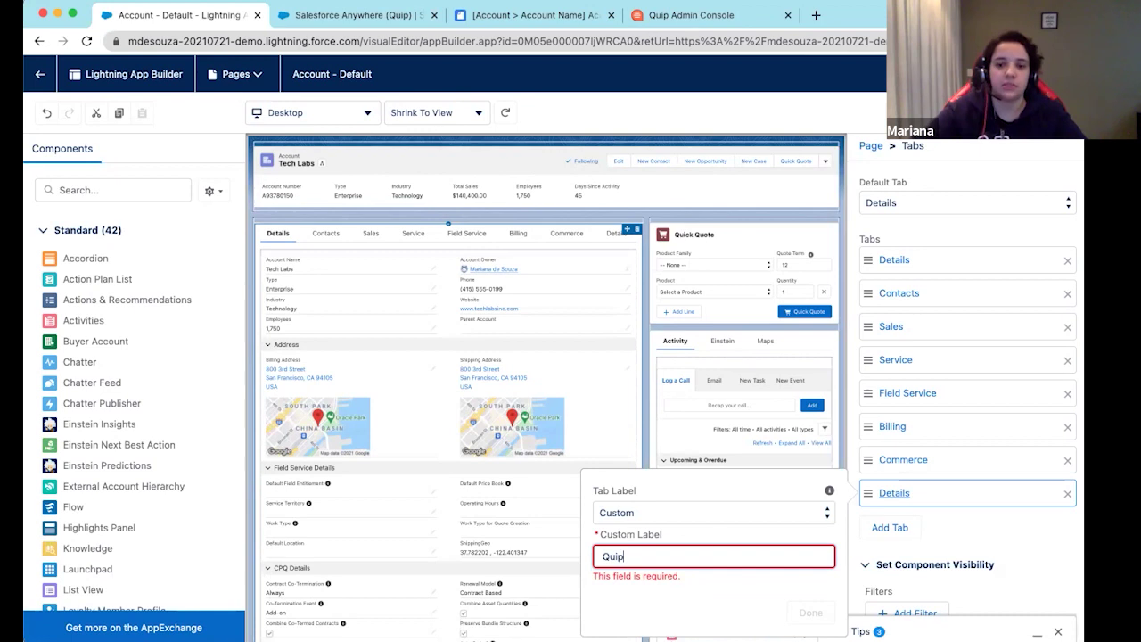
click(784, 601)
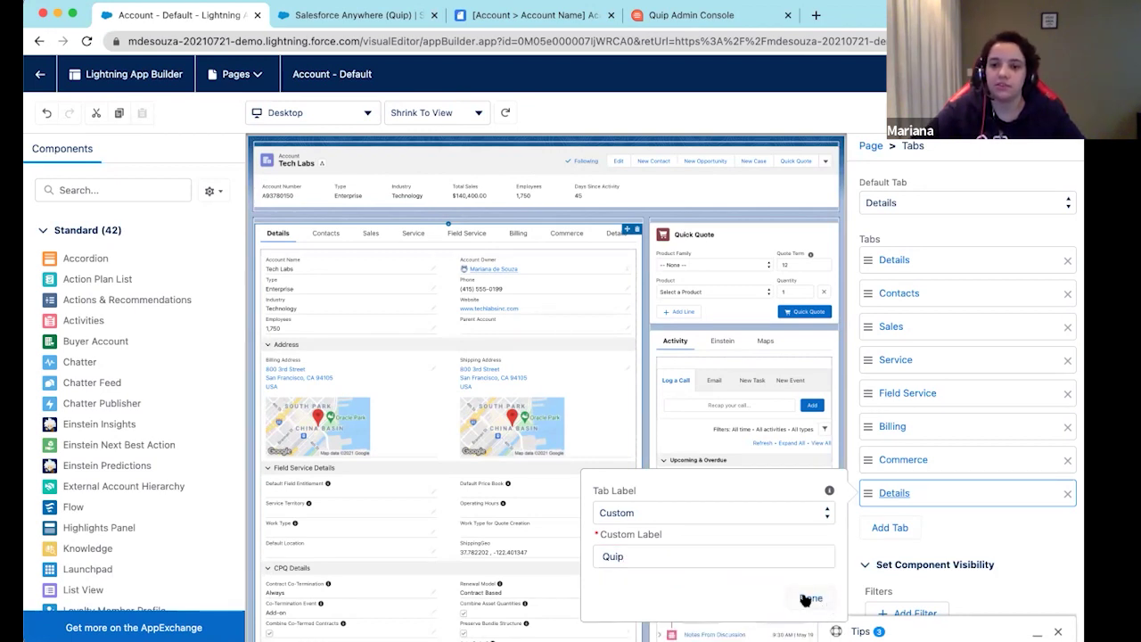
click(805, 598)
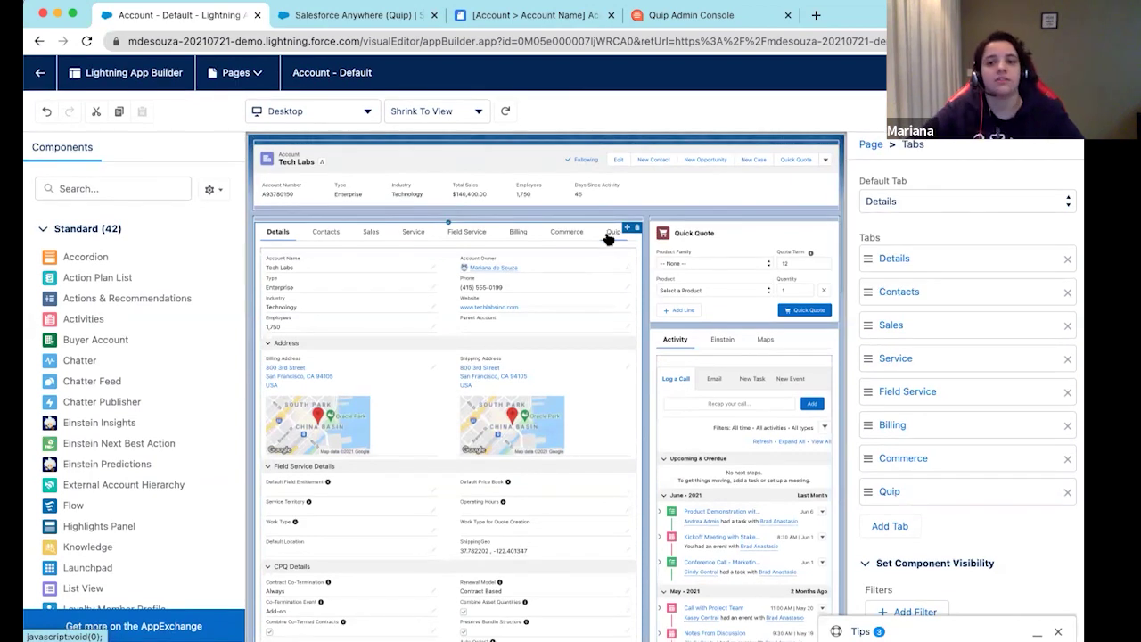
click(609, 236)
click(109, 187)
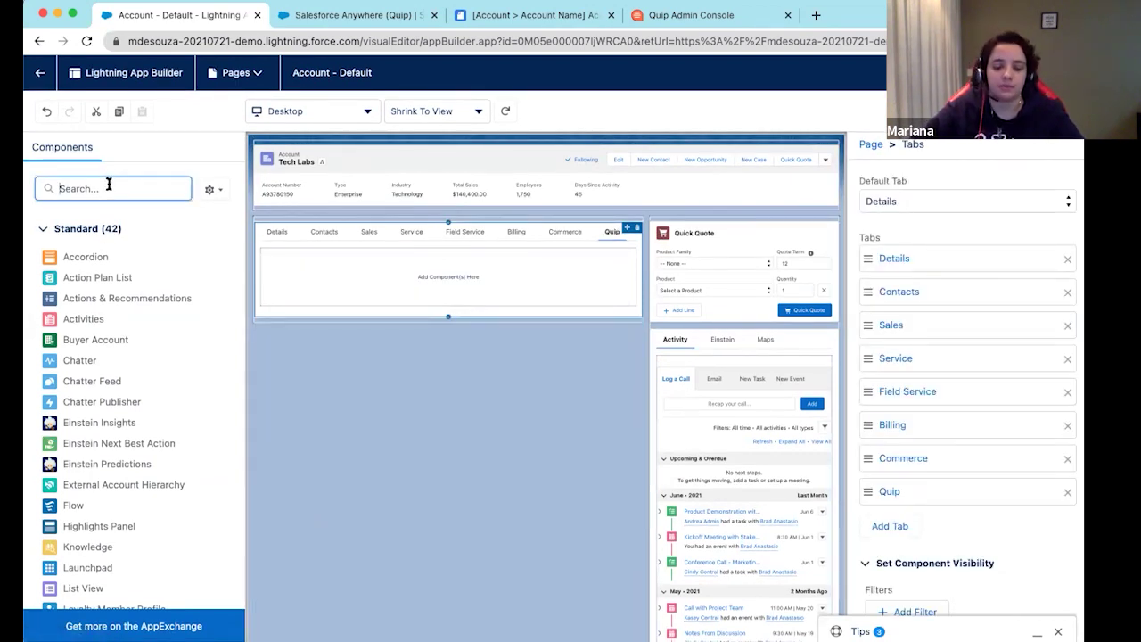
Filter components by 'Quip' after briefly checking the Account Plan document's Quip notifications
text(Quip)
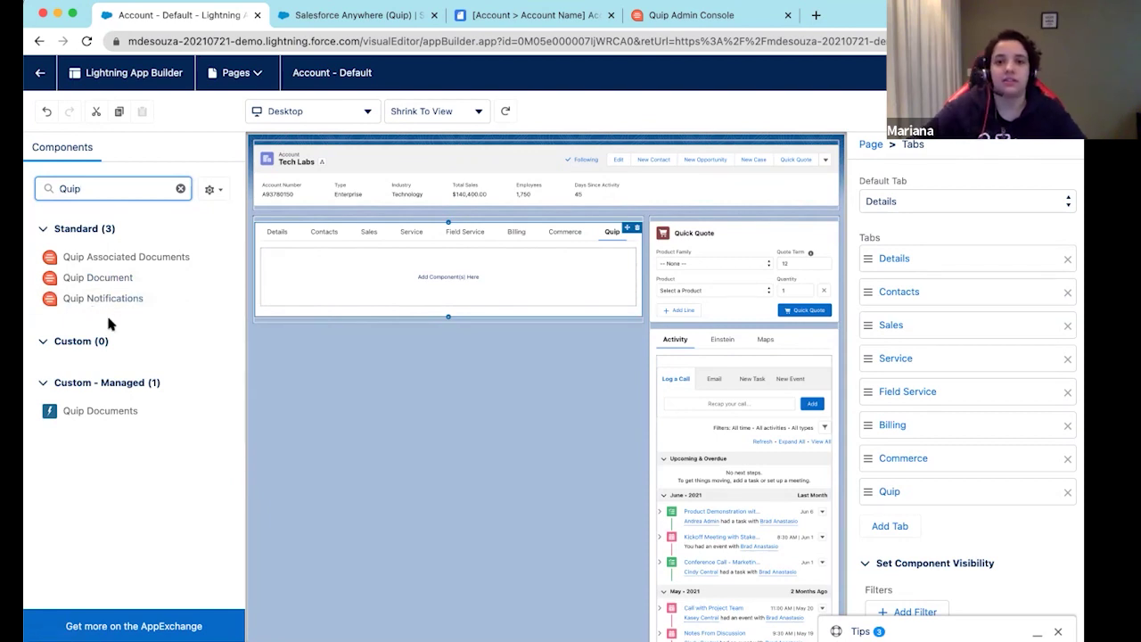
click(499, 15)
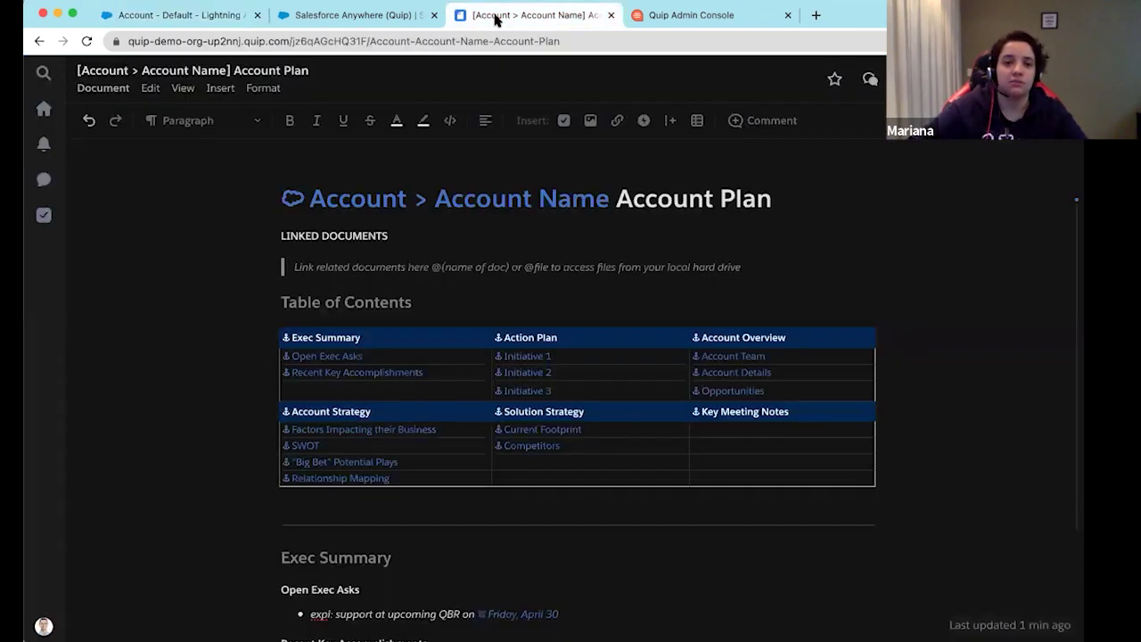
click(44, 144)
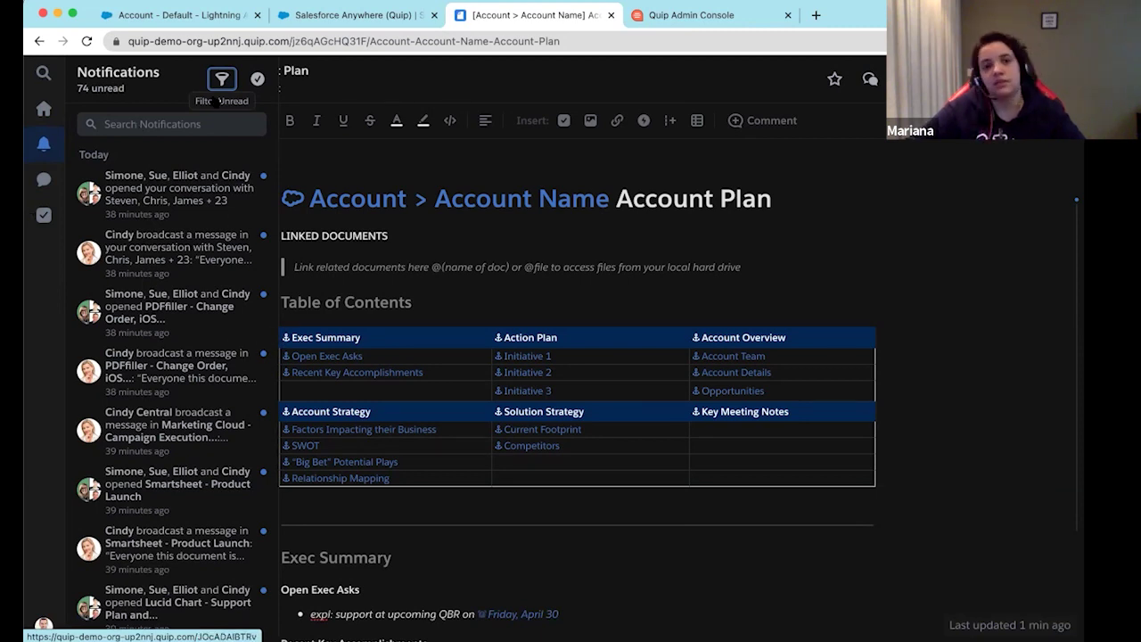
click(171, 14)
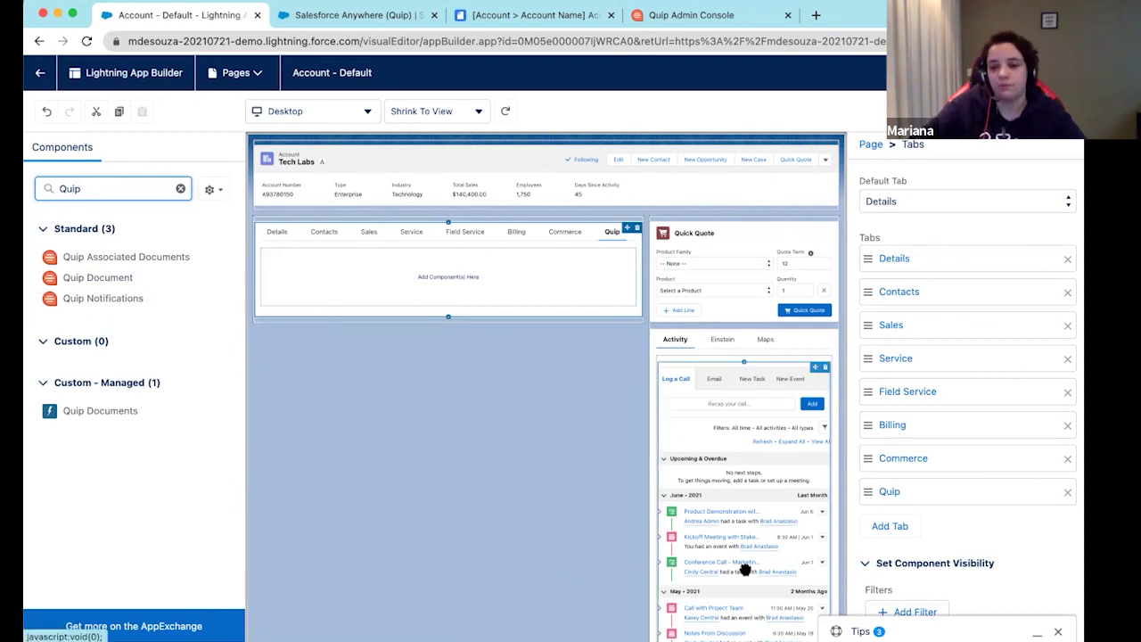
click(1059, 631)
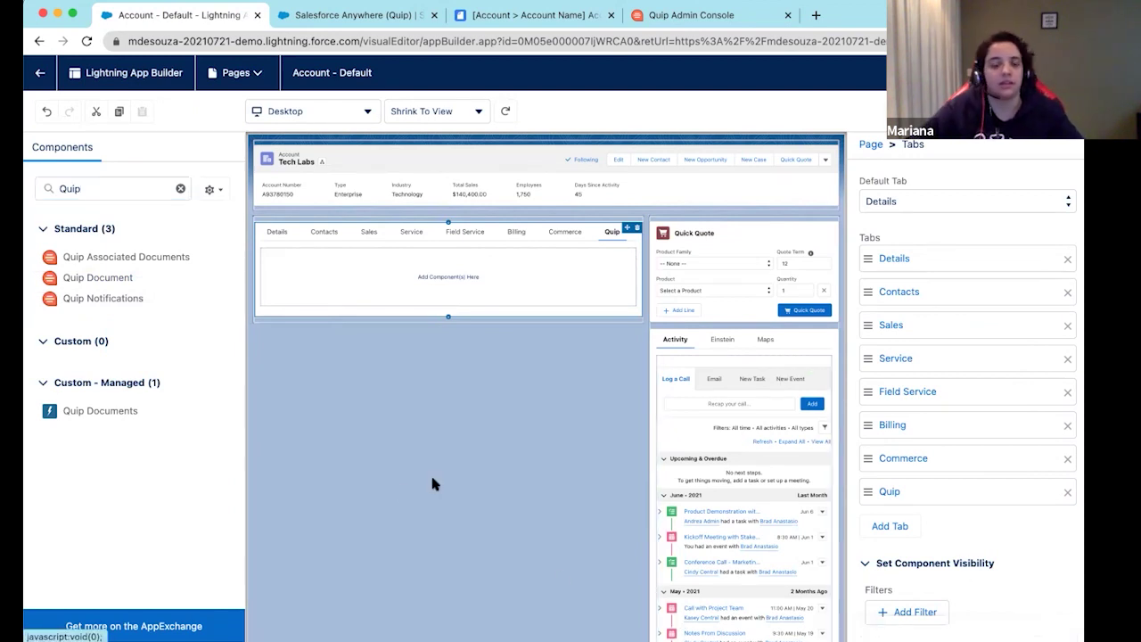
Drop the Quip Document component into the Quip tab and select it to show its properties
drag(106, 277, 334, 271)
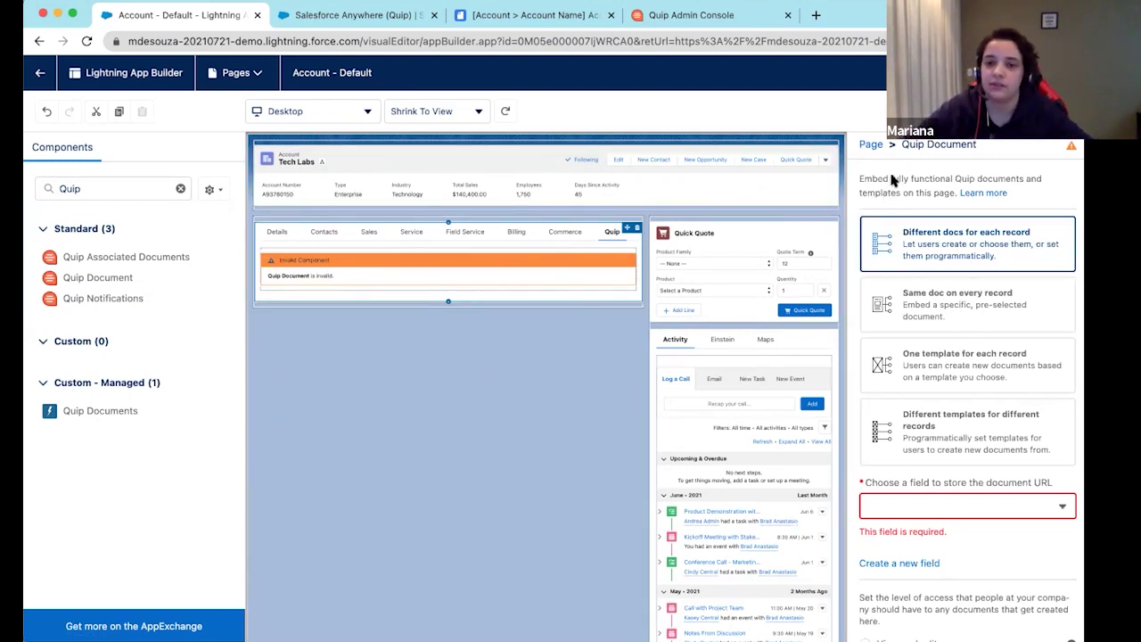
click(513, 273)
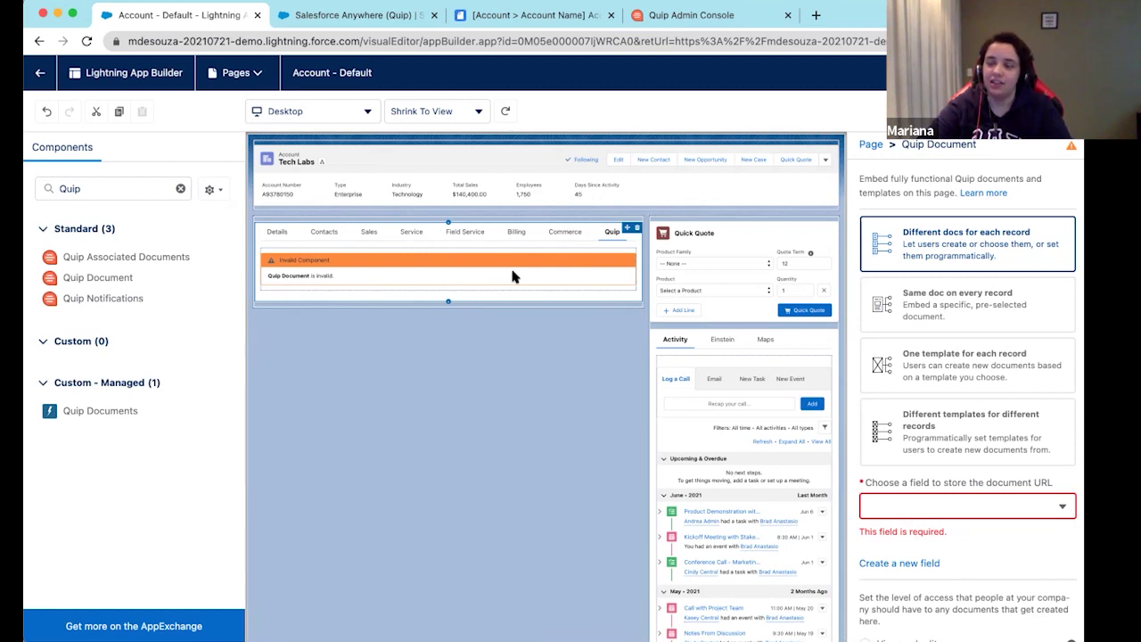
click(515, 267)
click(512, 267)
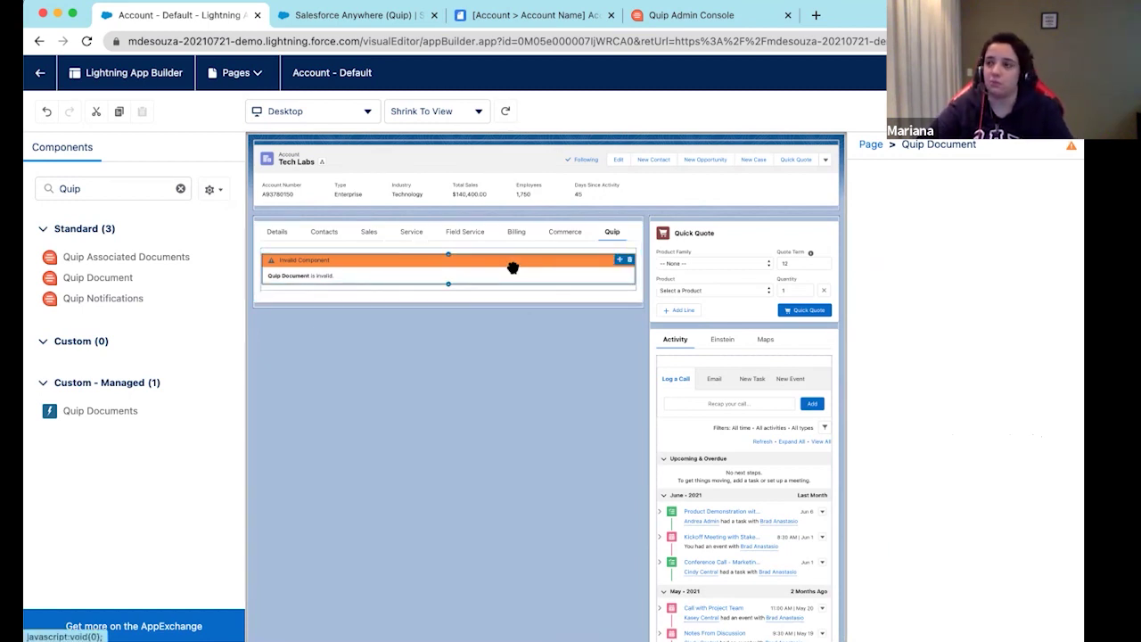
Choose 'One template for each record' in the Quip Document component's properties
click(558, 265)
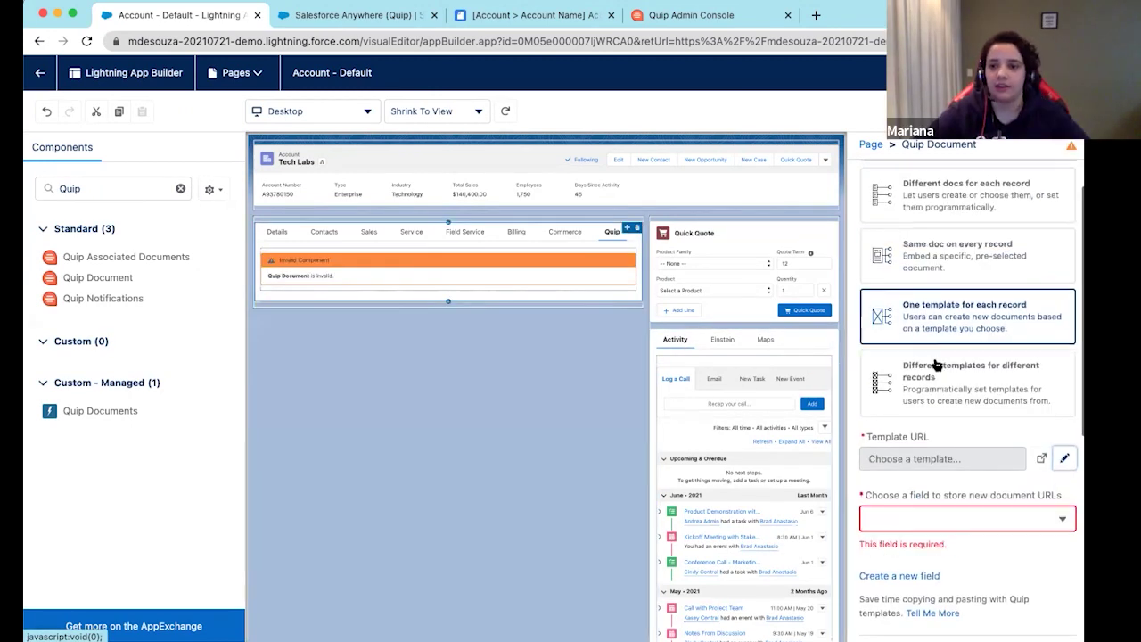
scroll(947, 352, down, 2)
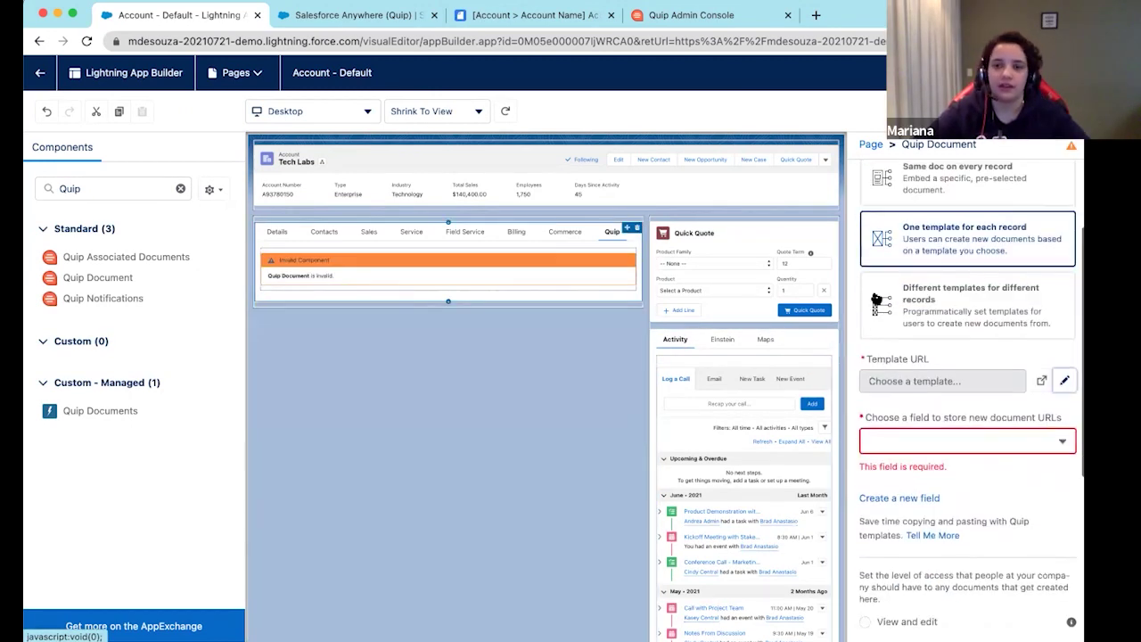
scroll(882, 308, up, 1)
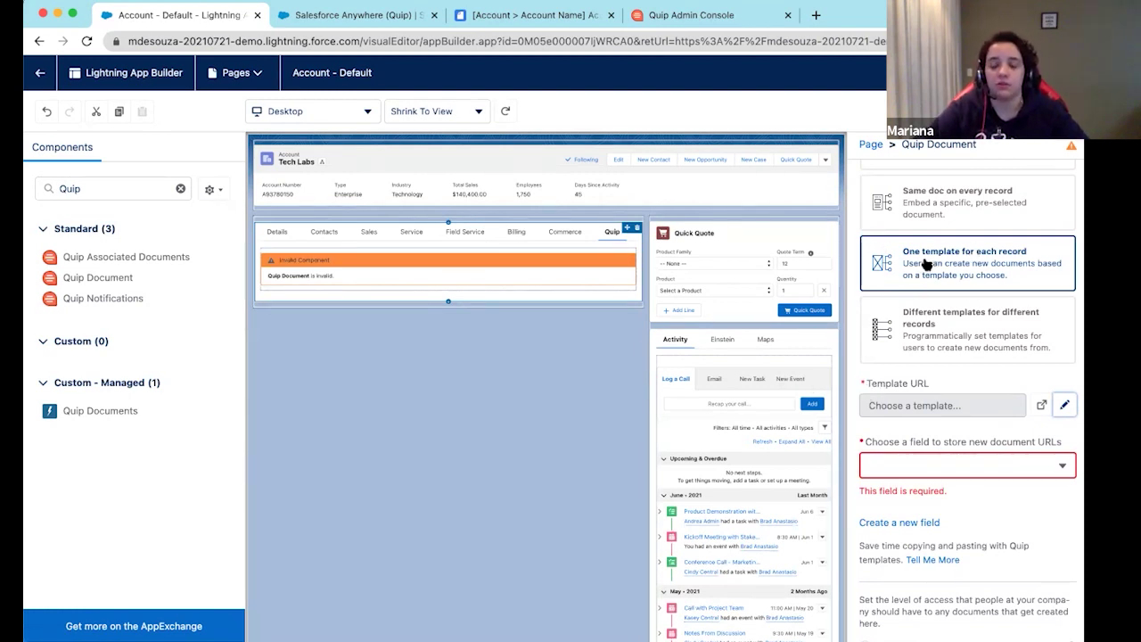
click(919, 386)
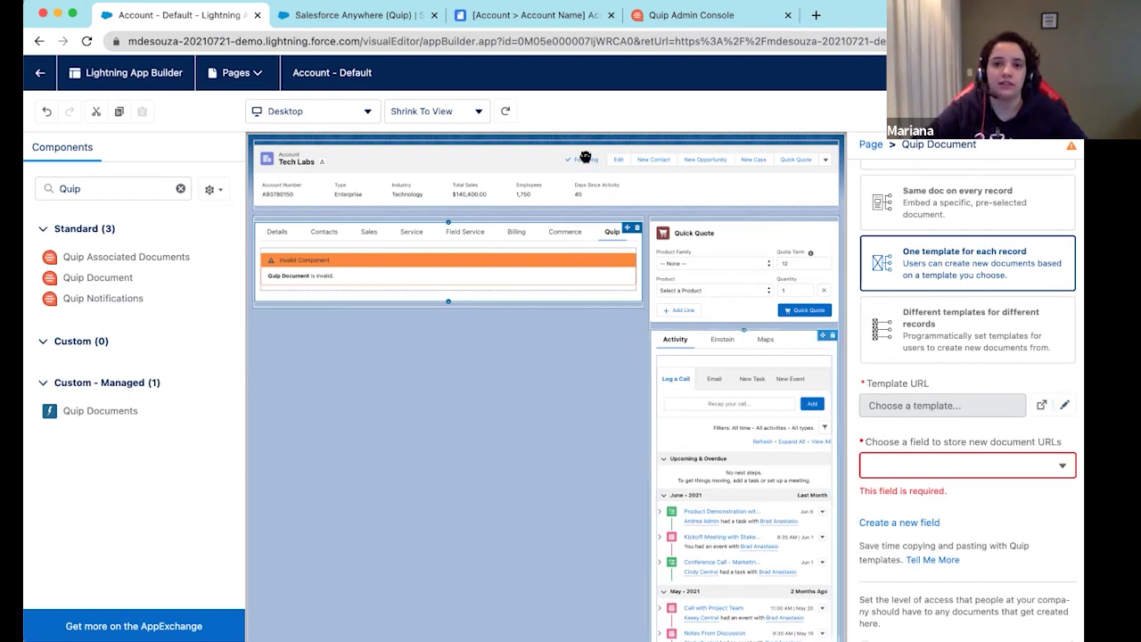
Copy the Quip Account Plan document's web address and return to the page builder
click(529, 16)
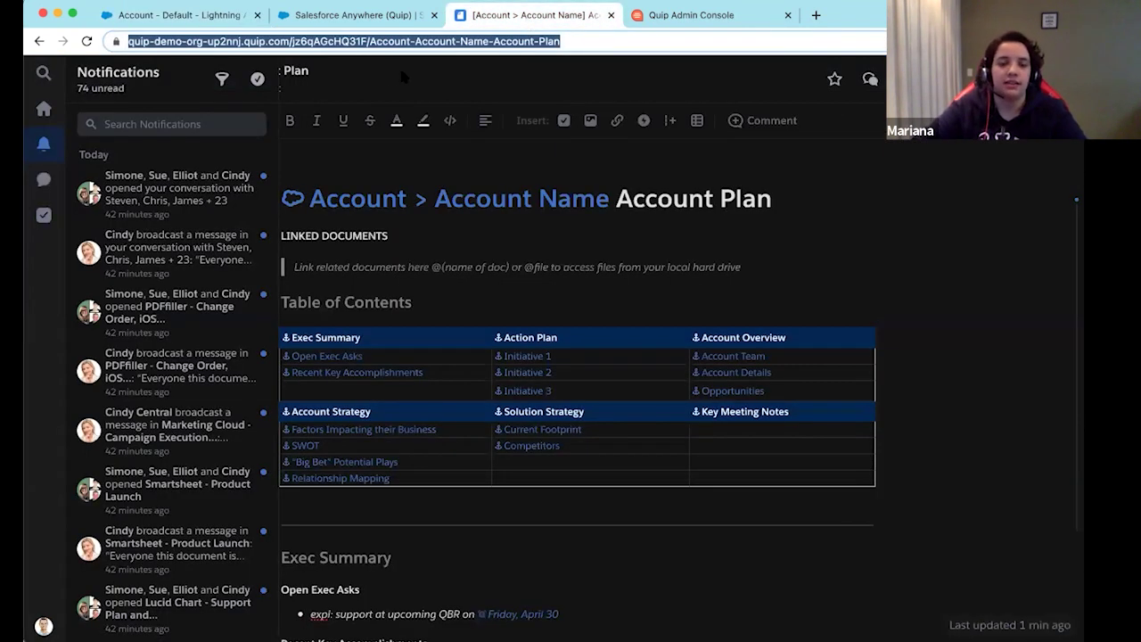
click(214, 15)
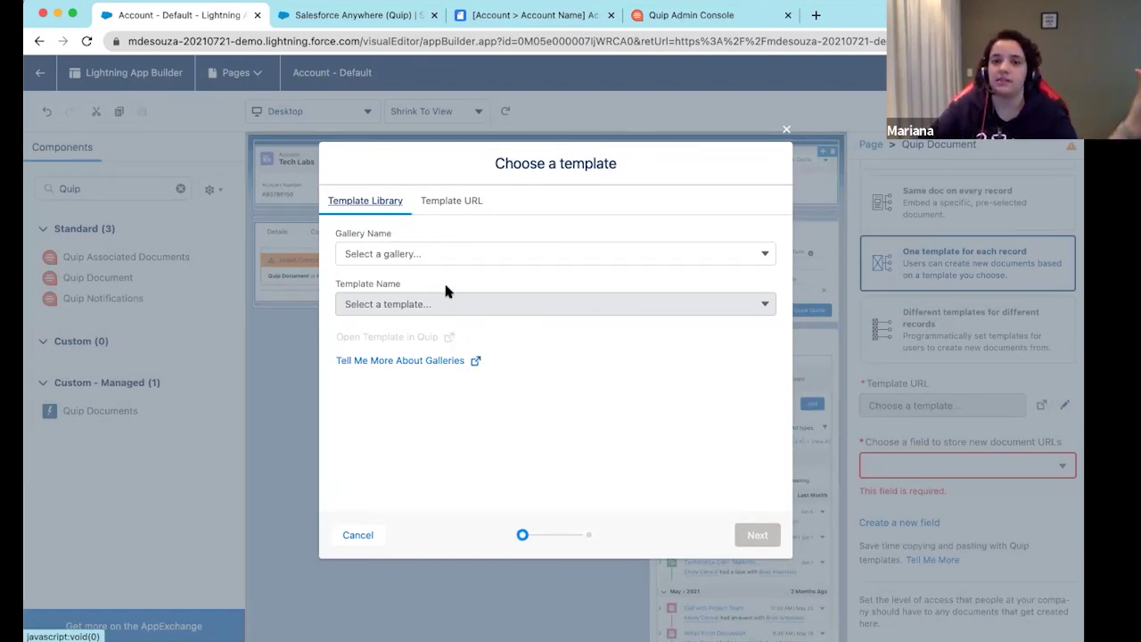
Paste the Account Plan document's URL as the Template URL and run validation
click(463, 204)
click(484, 257)
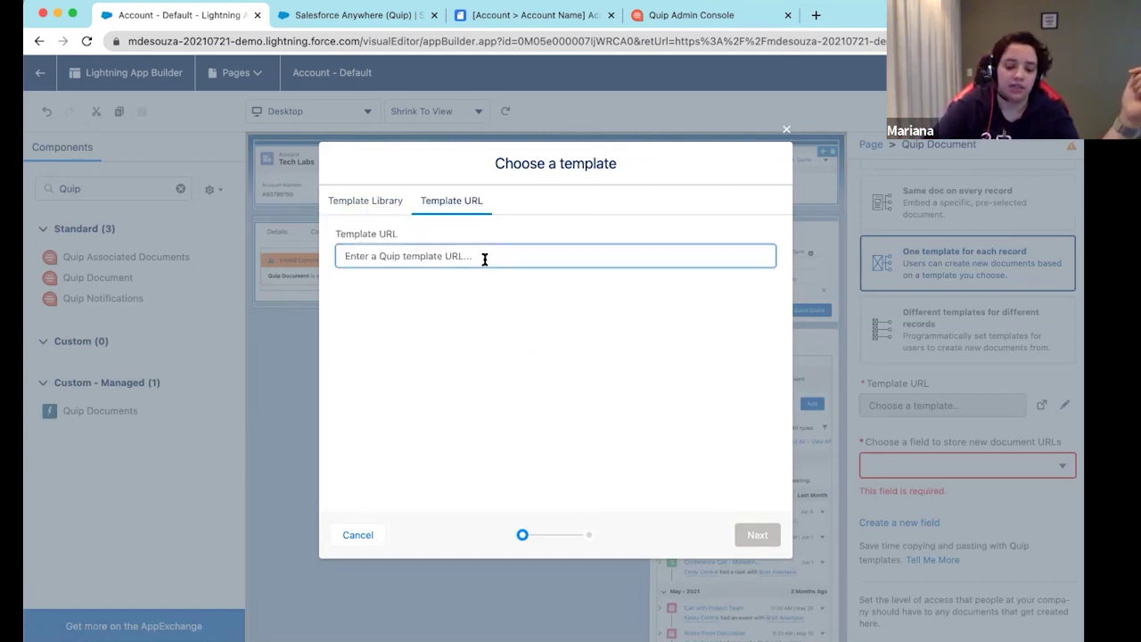
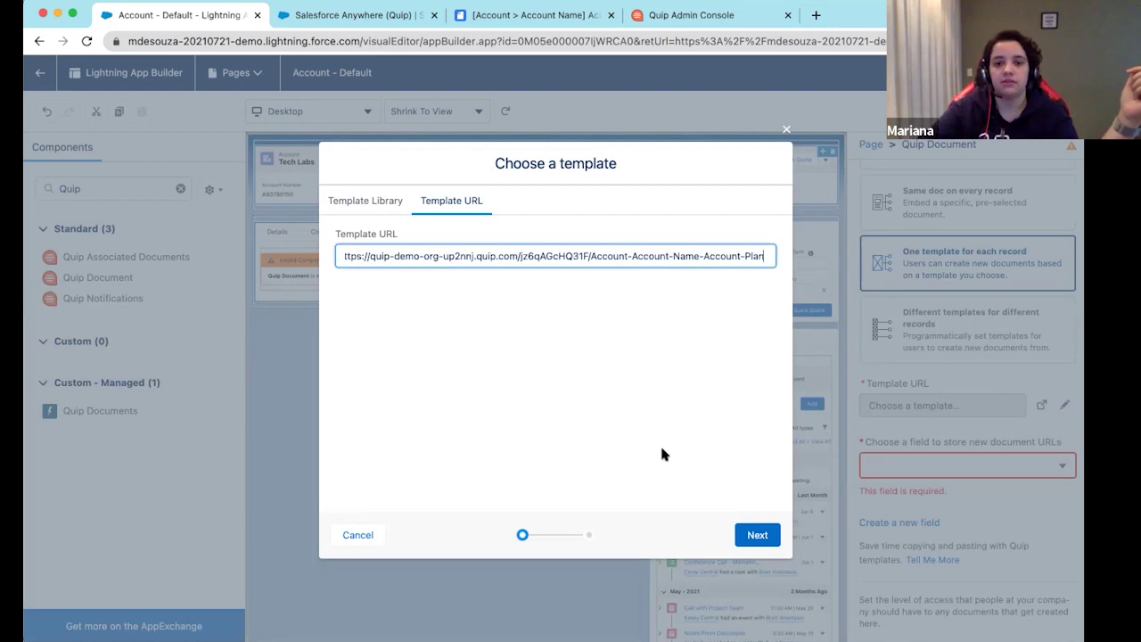
click(763, 535)
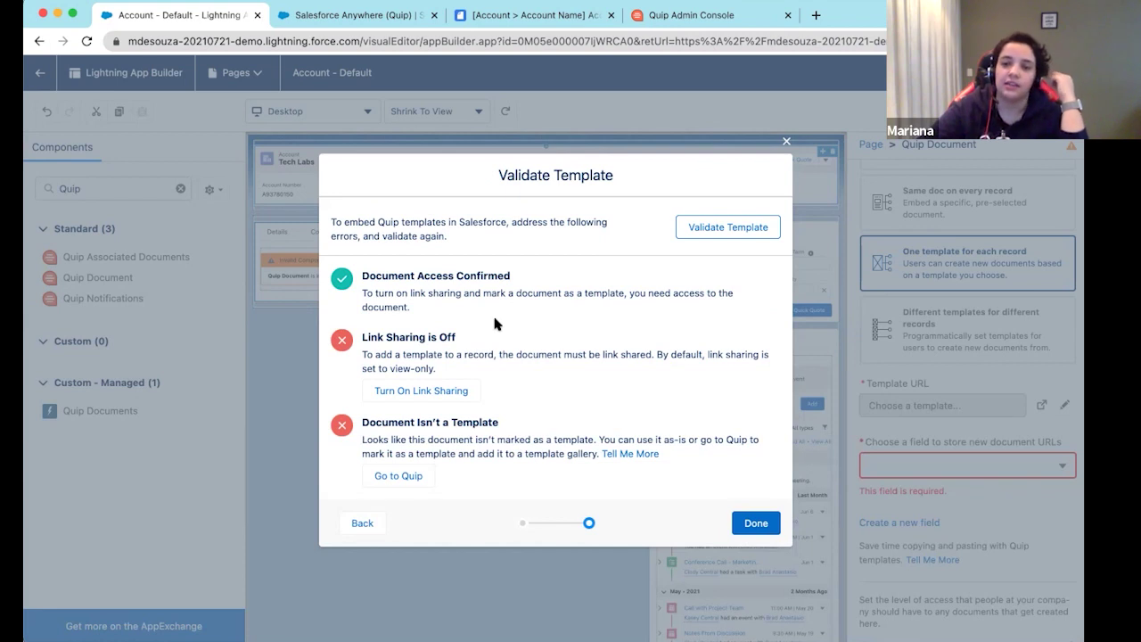
click(514, 21)
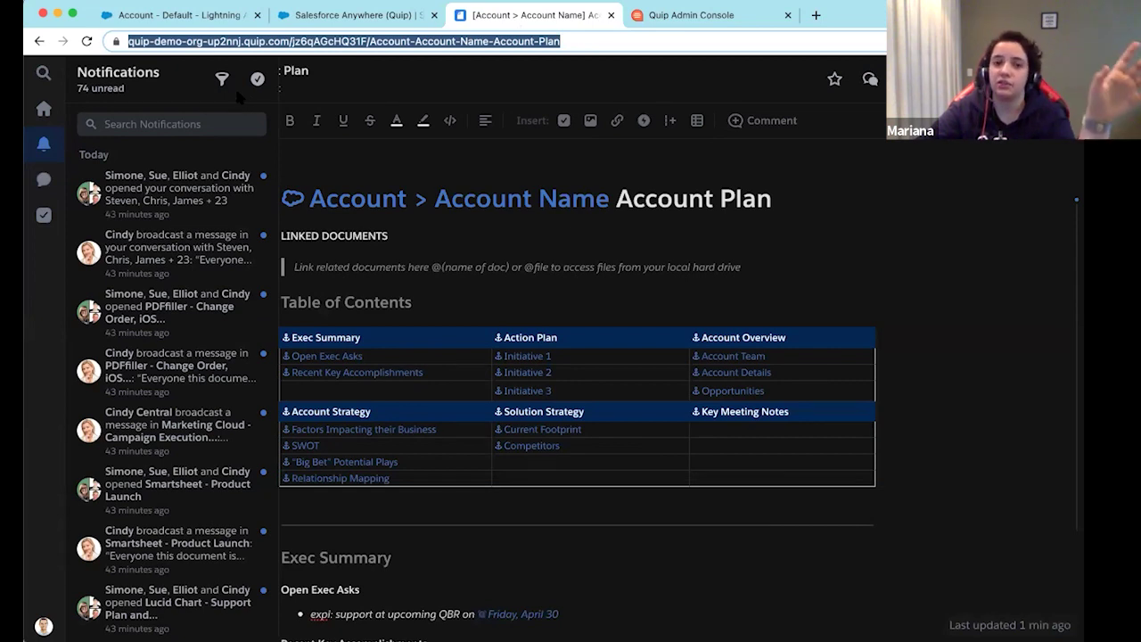
click(212, 21)
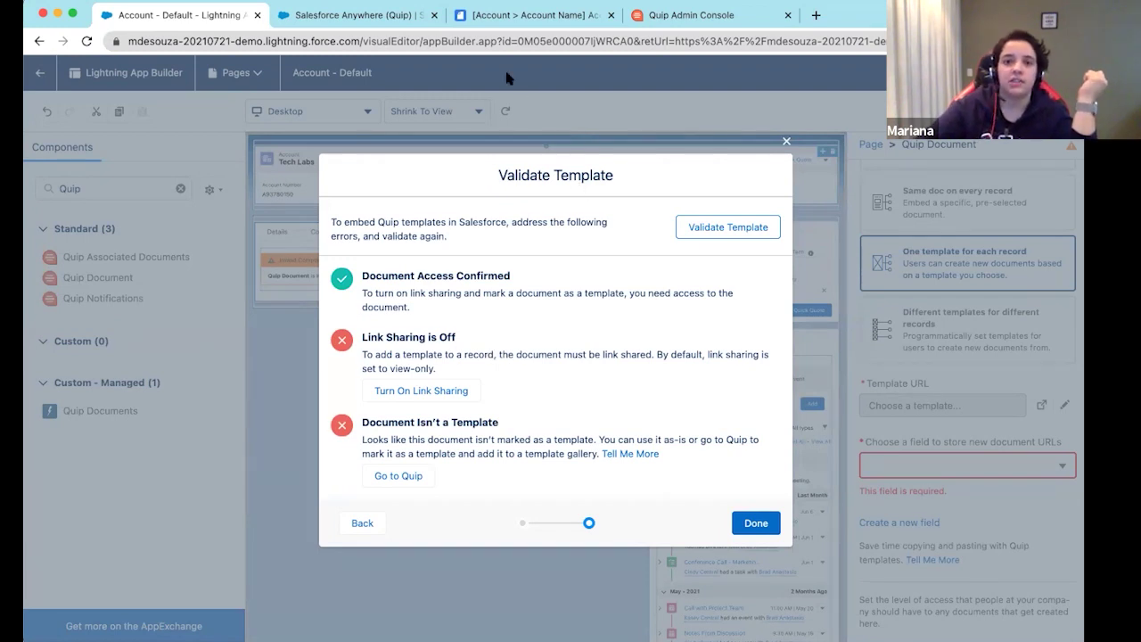
Leave the validation results and bring up the Account Plan document in Quip
click(508, 16)
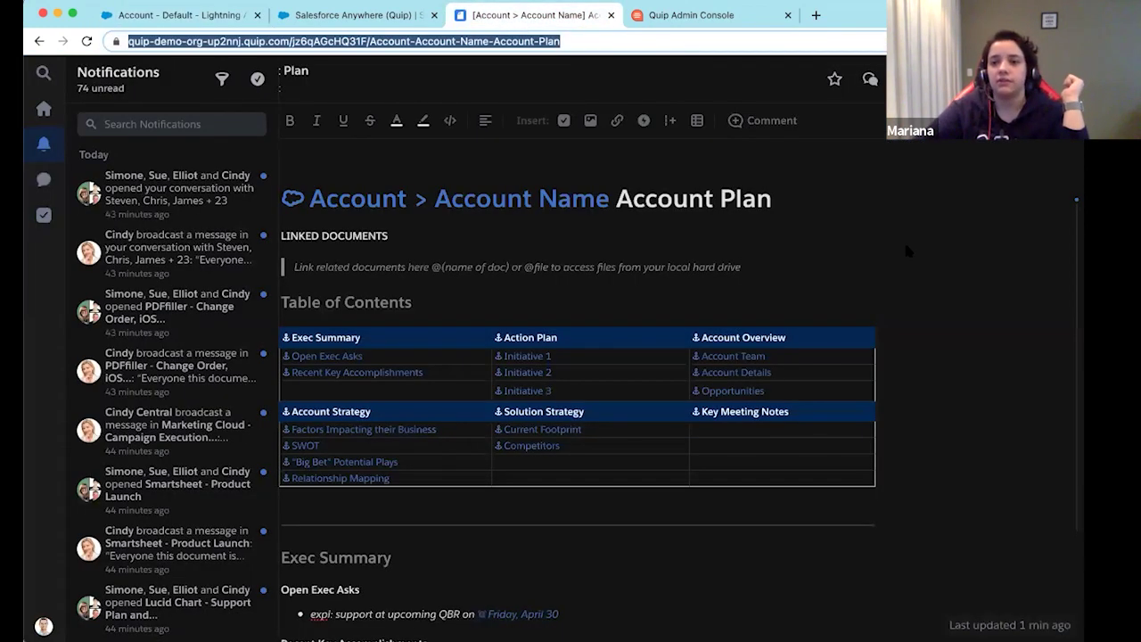
Turn on the Account Plan document's shareable link, giving Quip Demo Org view and edit access
click(936, 78)
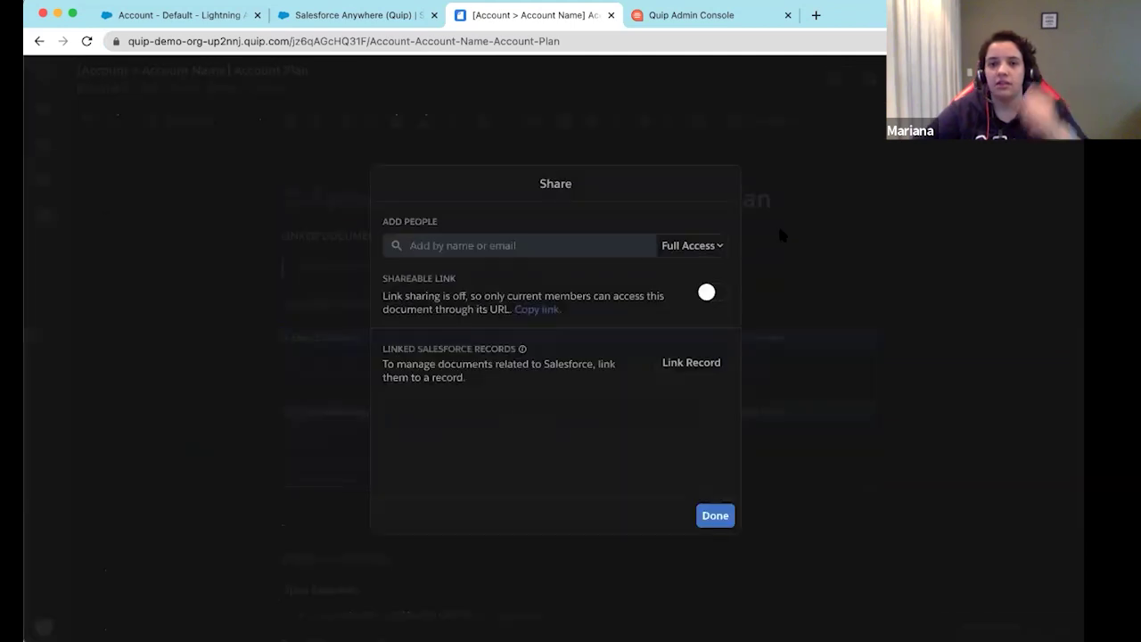
click(706, 292)
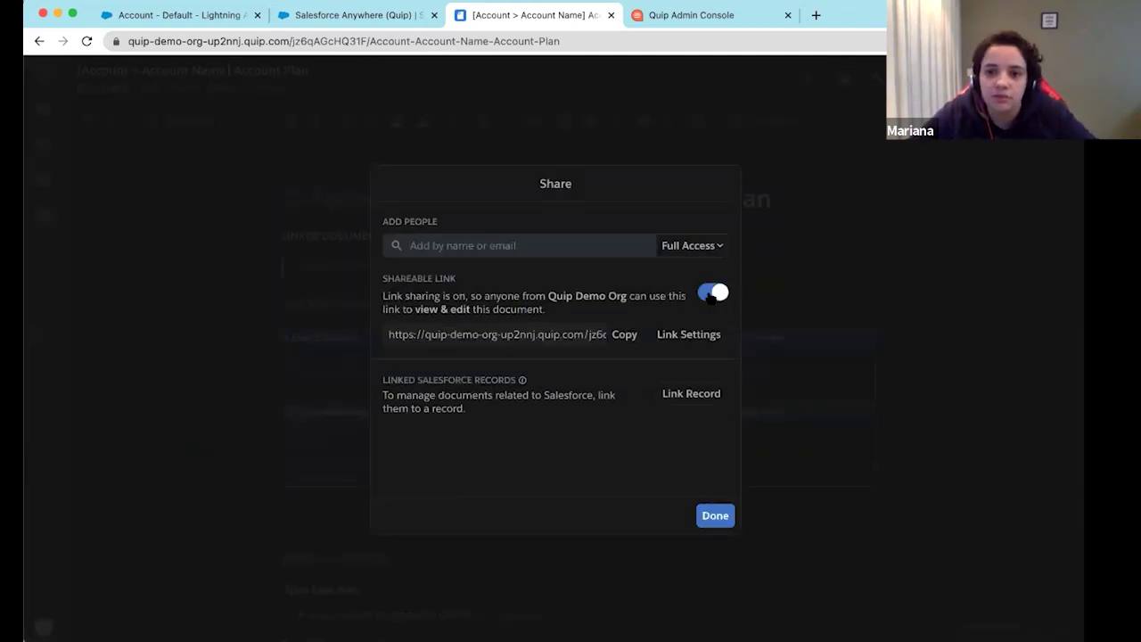
click(677, 335)
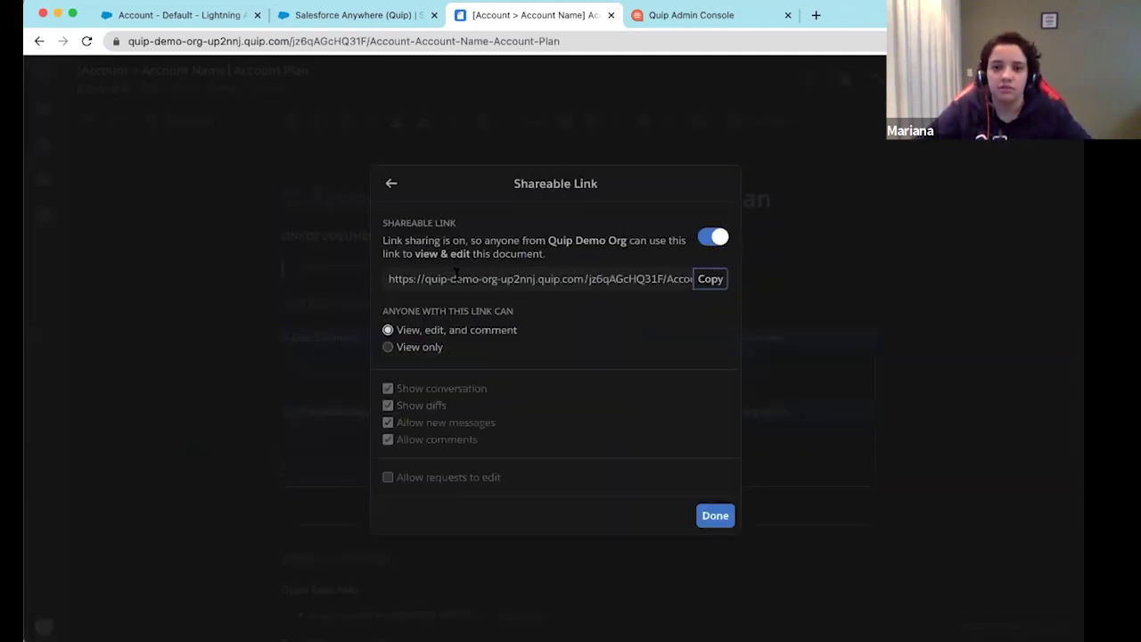
click(391, 184)
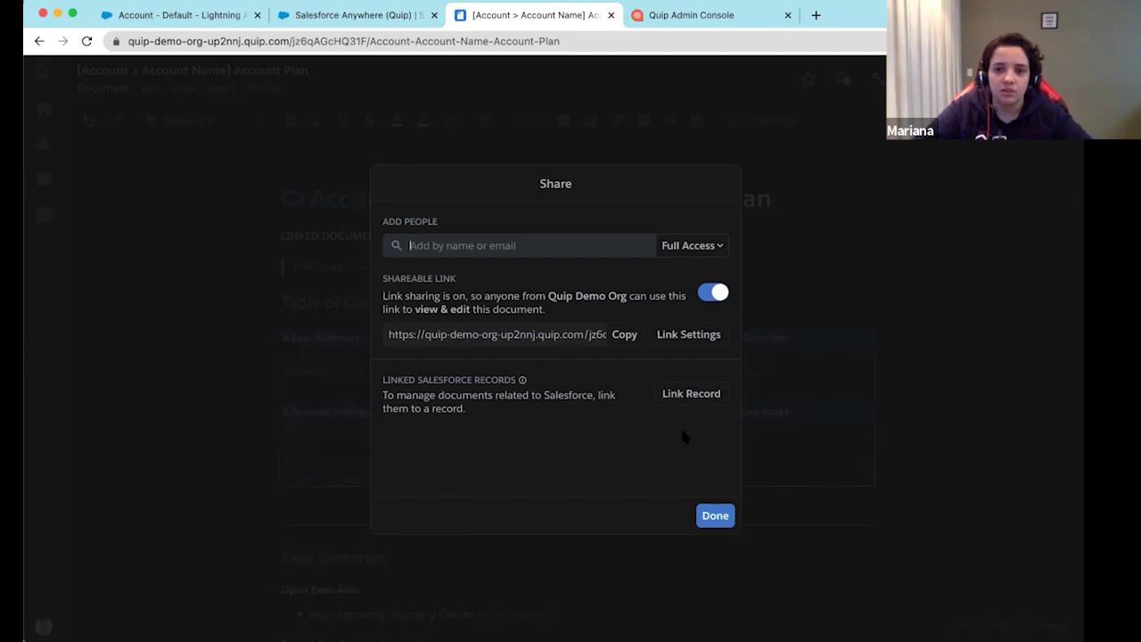
click(709, 516)
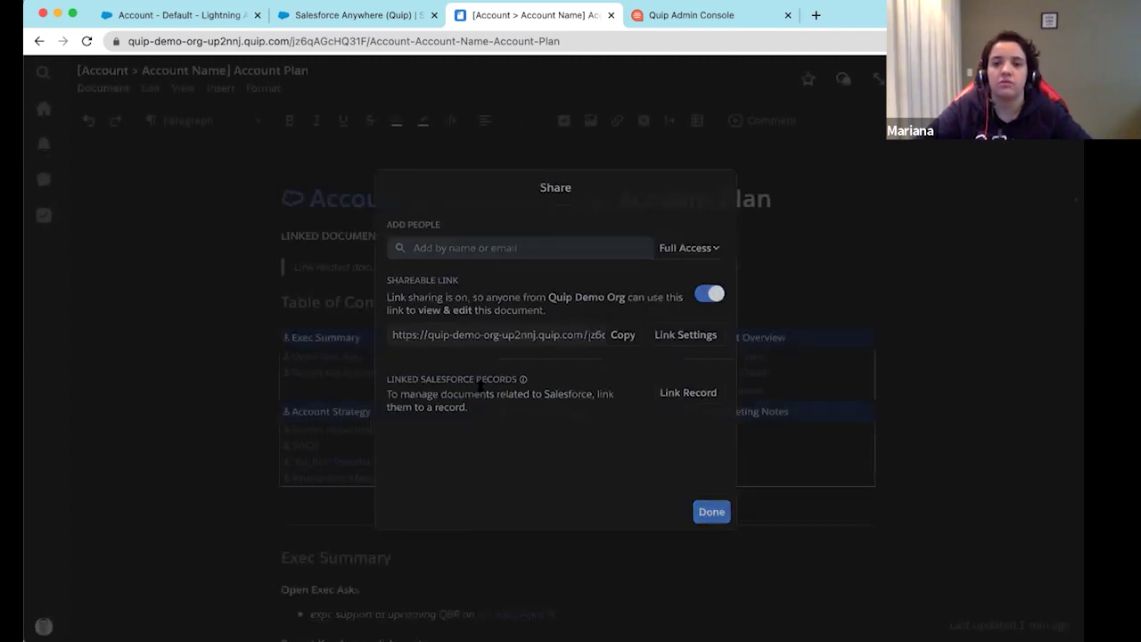
Re-run the template validation in App Builder, then return to the Account Plan document
click(173, 19)
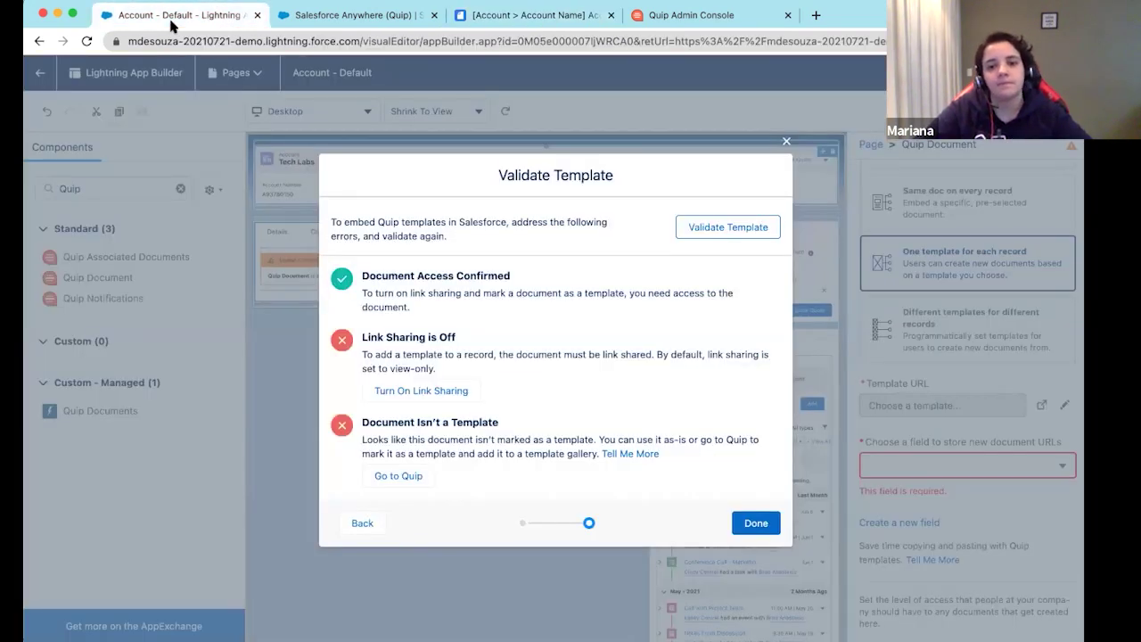
click(359, 523)
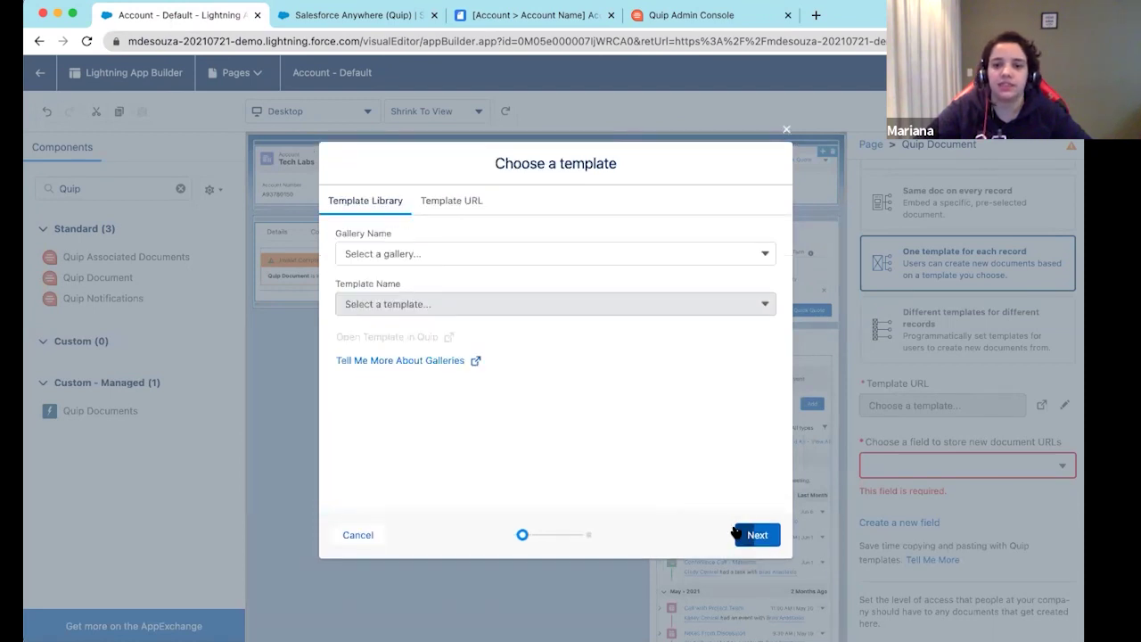
click(756, 536)
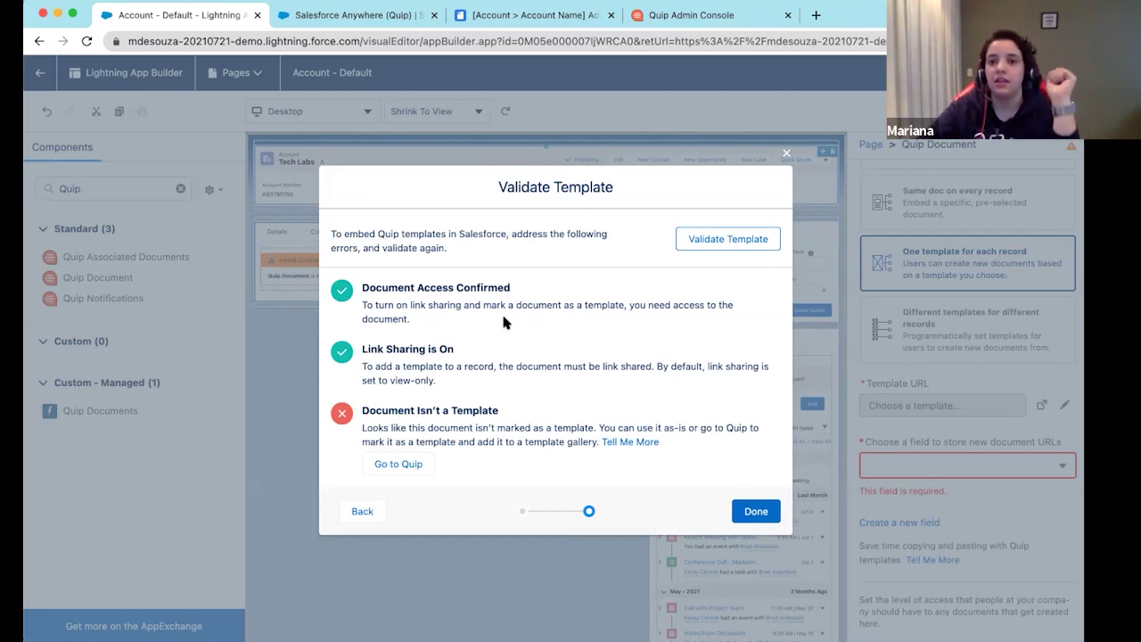
click(544, 24)
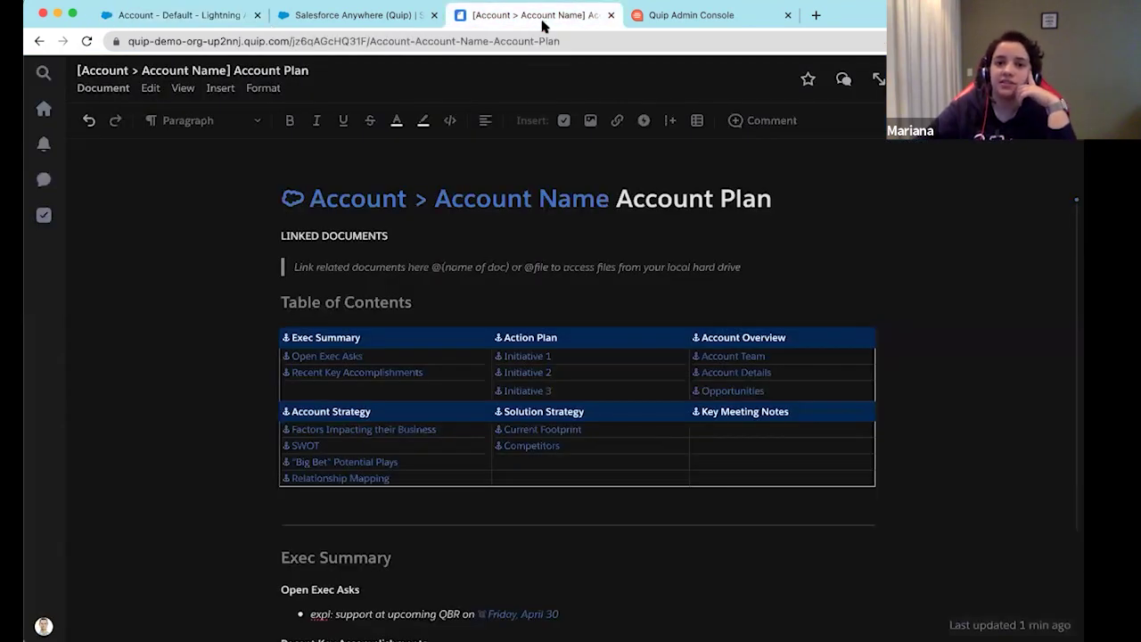
Mark the Account Plan document as a template and dismiss the template tips
click(103, 87)
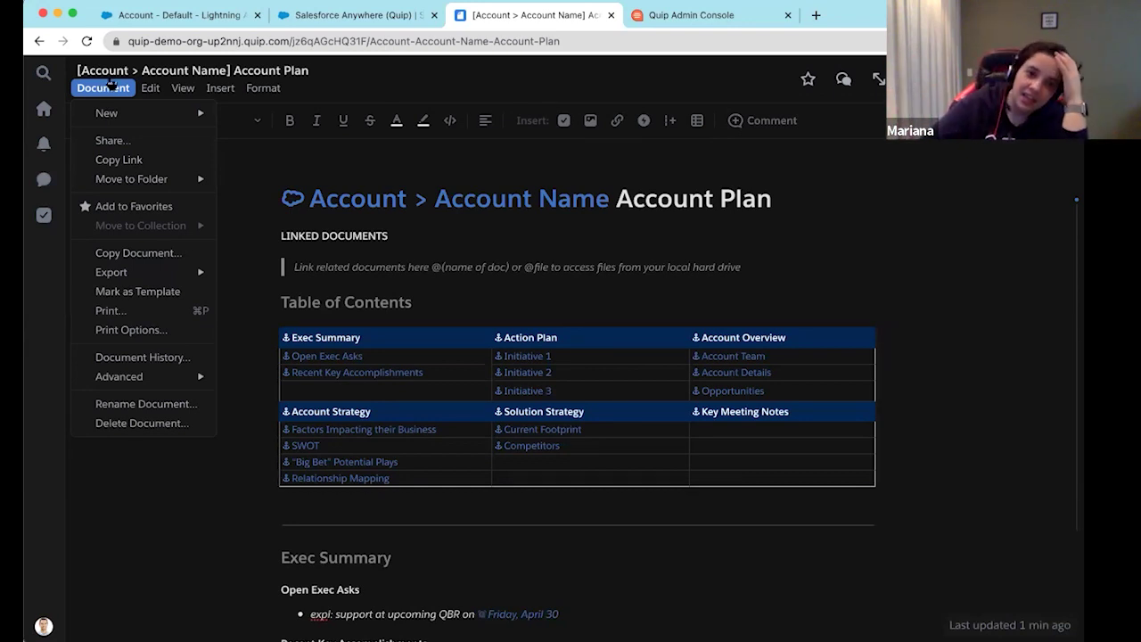
mouse_move(121, 121)
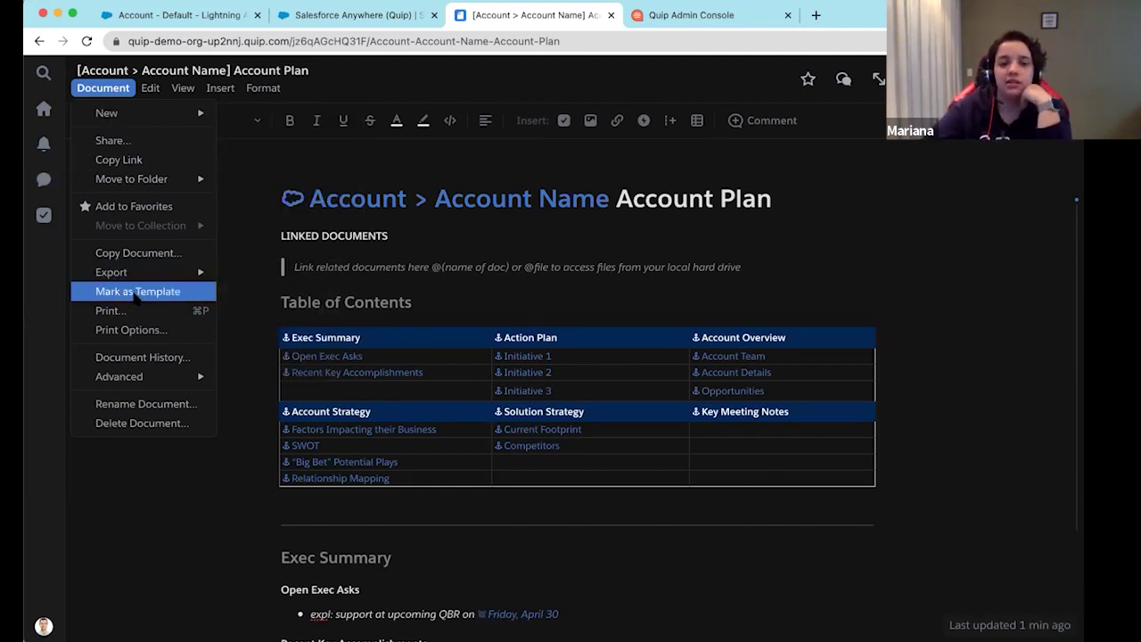
click(135, 295)
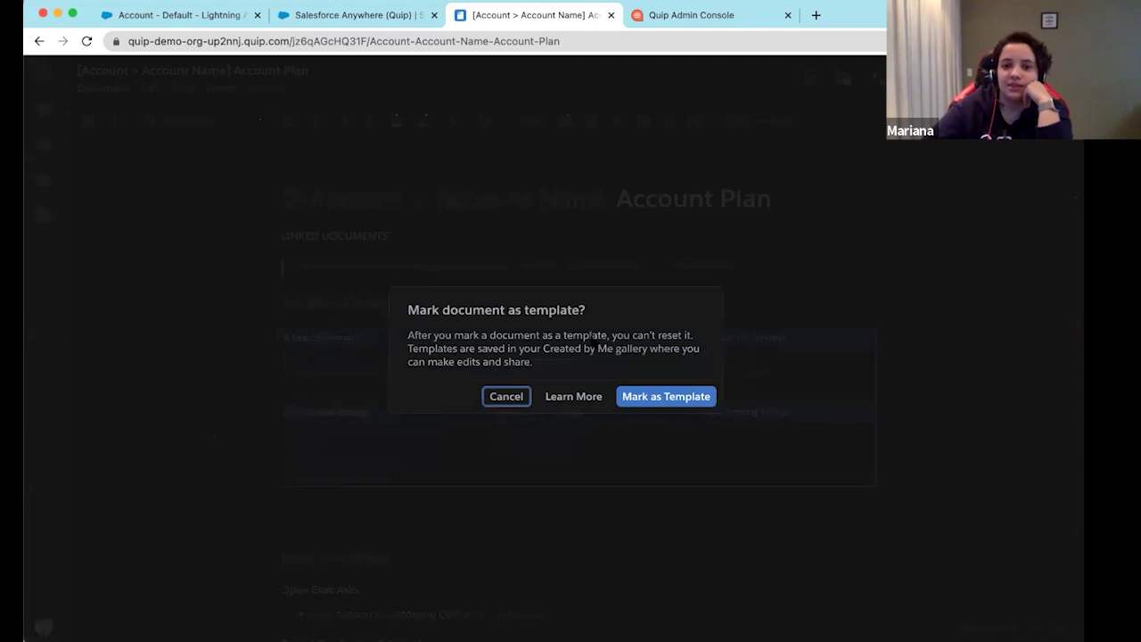
click(659, 403)
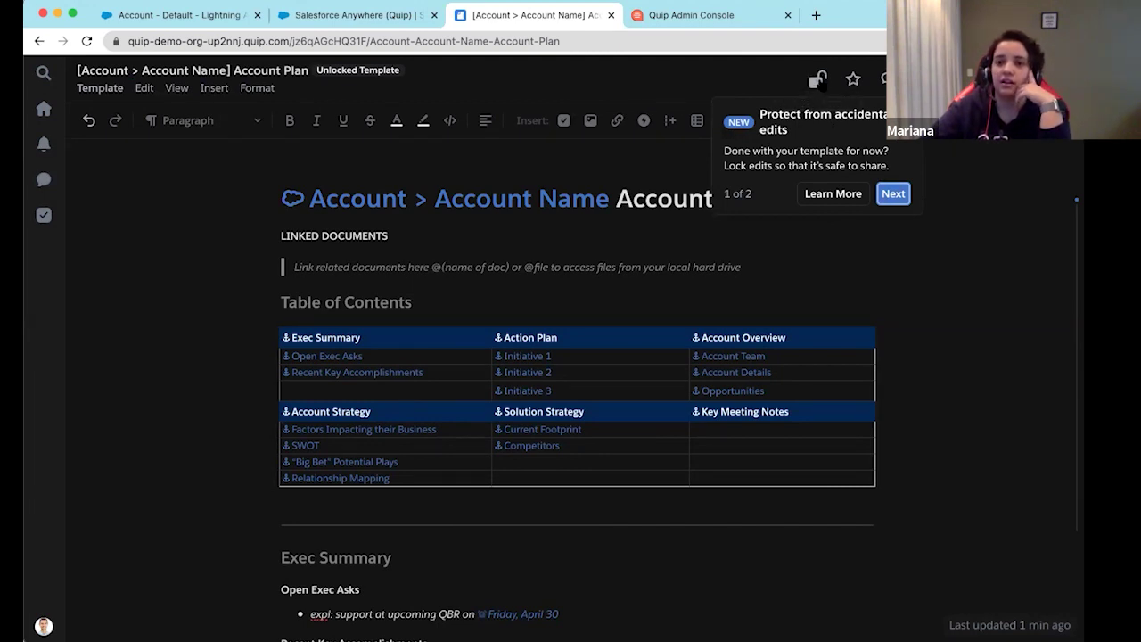
click(893, 193)
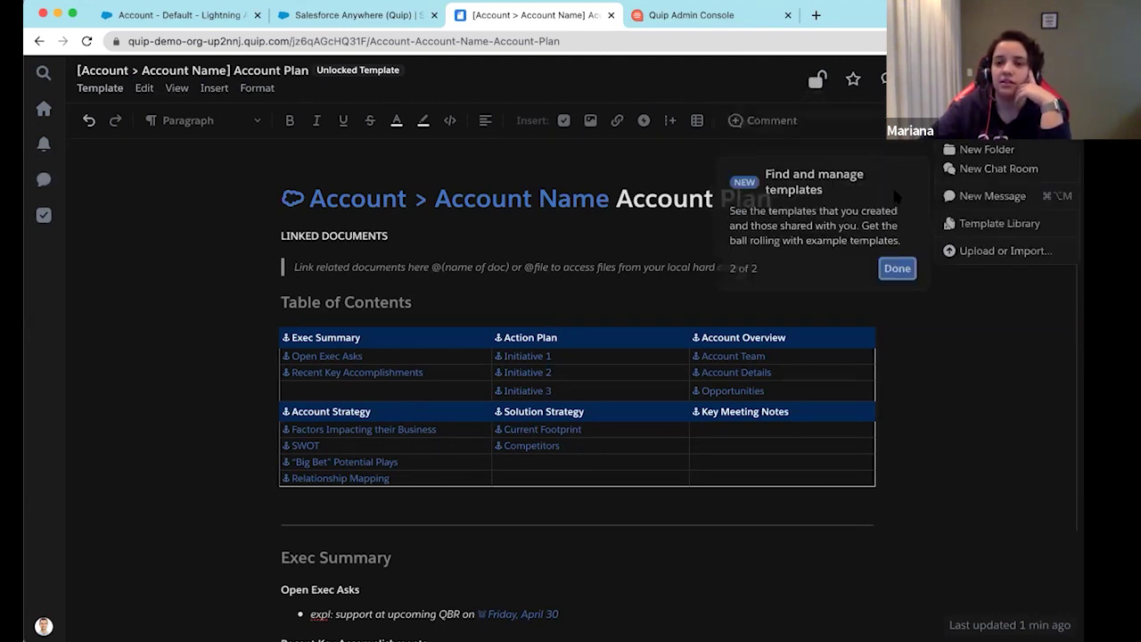
click(898, 266)
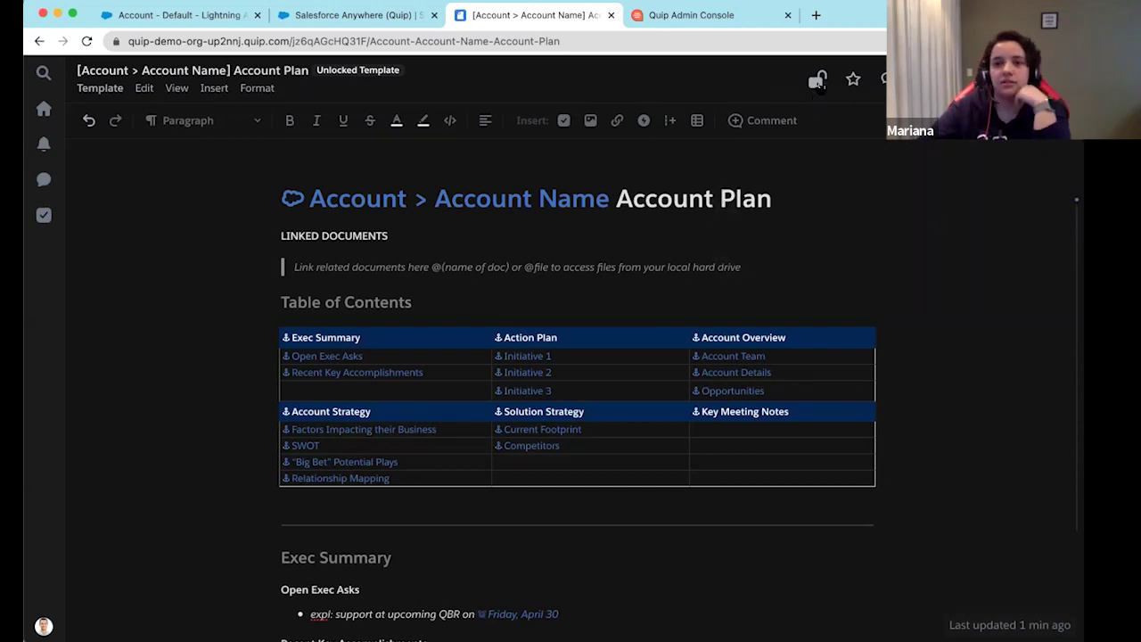
Switch on locking so the template is protected against accidental edits
click(817, 81)
click(679, 333)
click(700, 376)
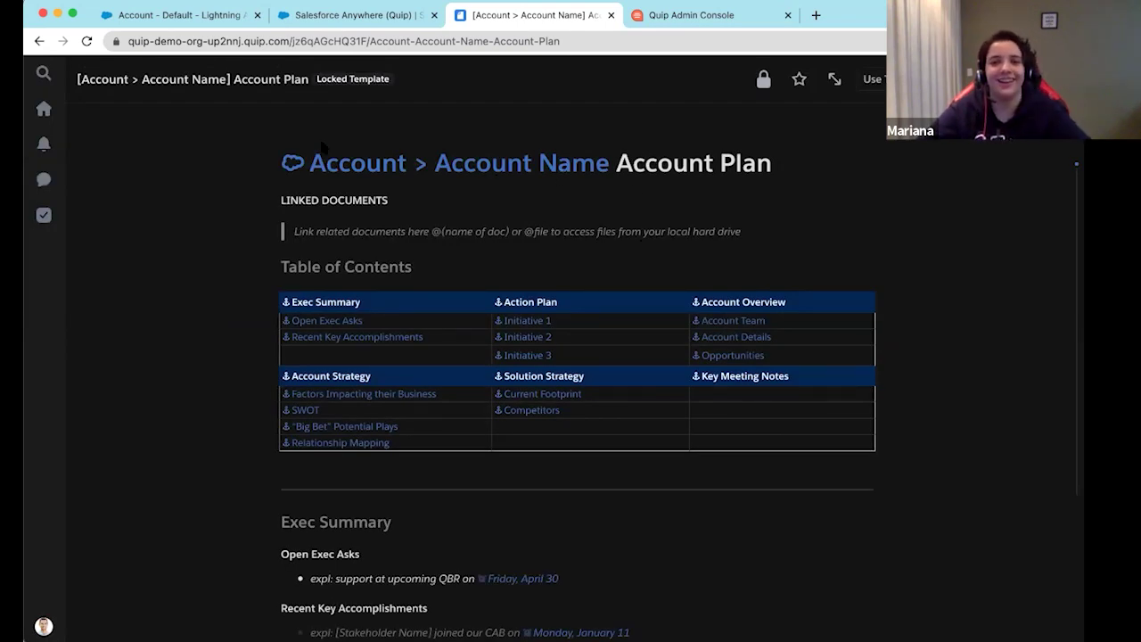
Check that Private Galleries lists the Account Plan template as Locked, then return to App Builder
click(664, 15)
click(786, 185)
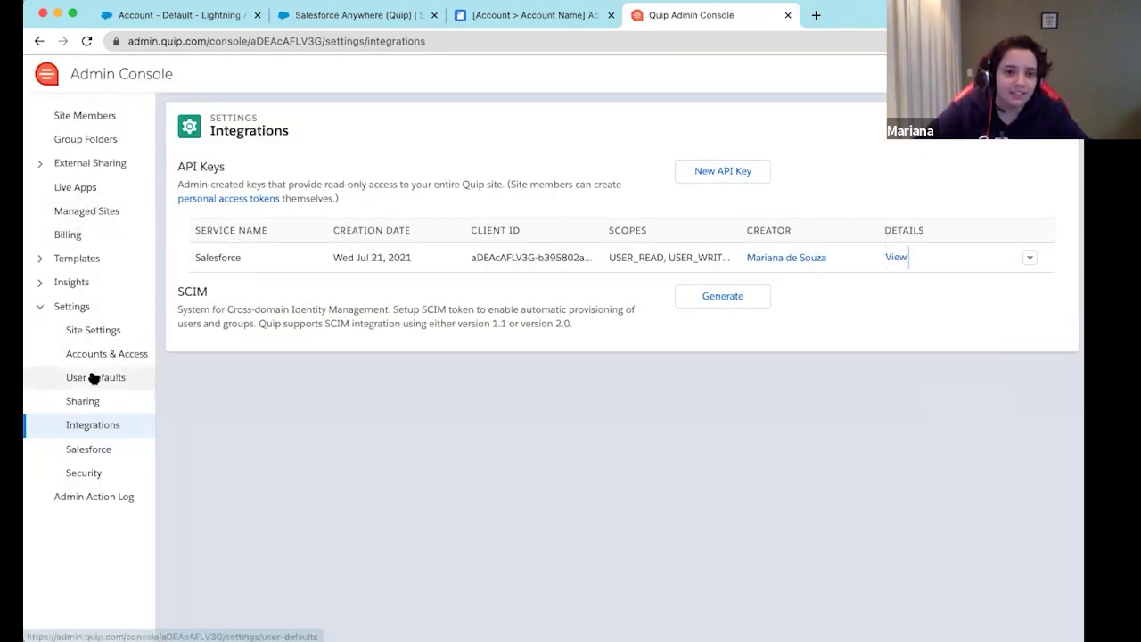
click(41, 263)
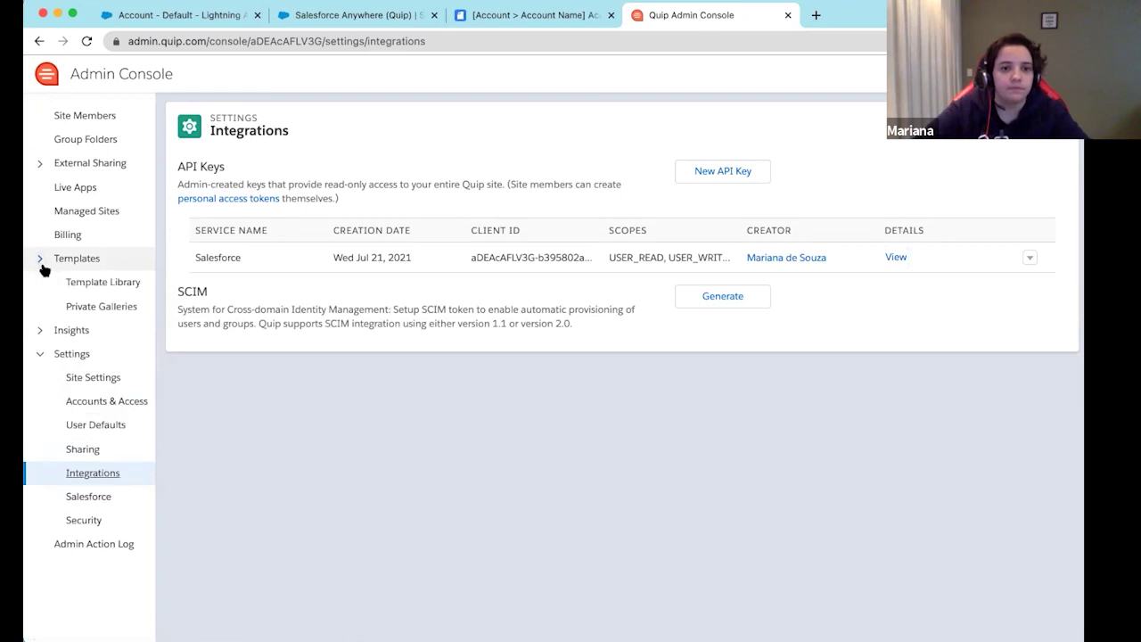
click(101, 288)
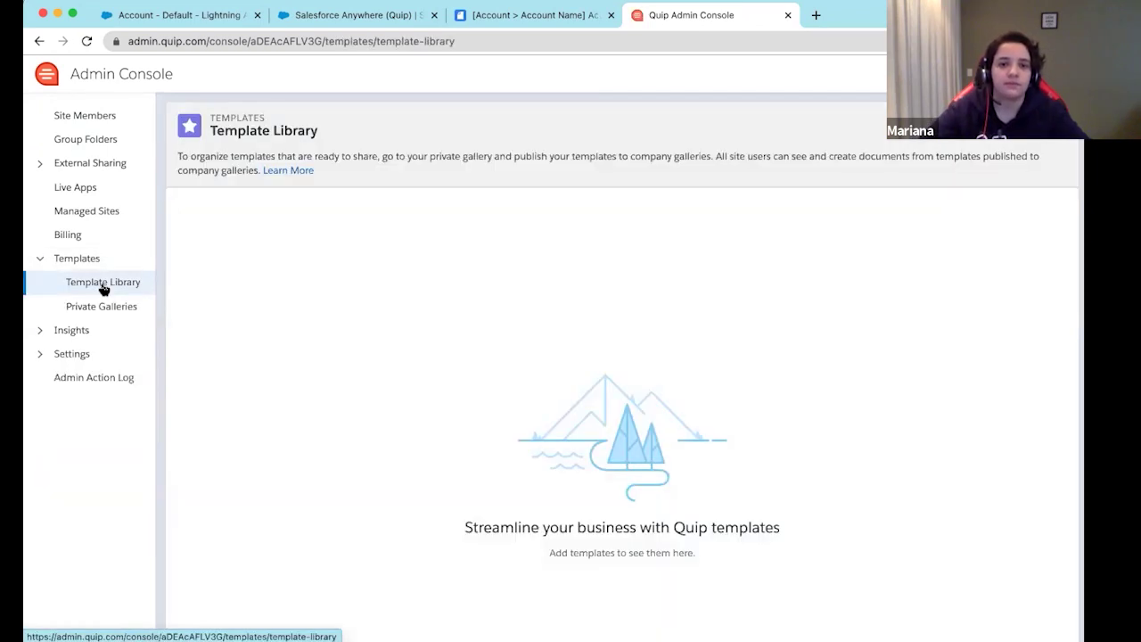
click(95, 307)
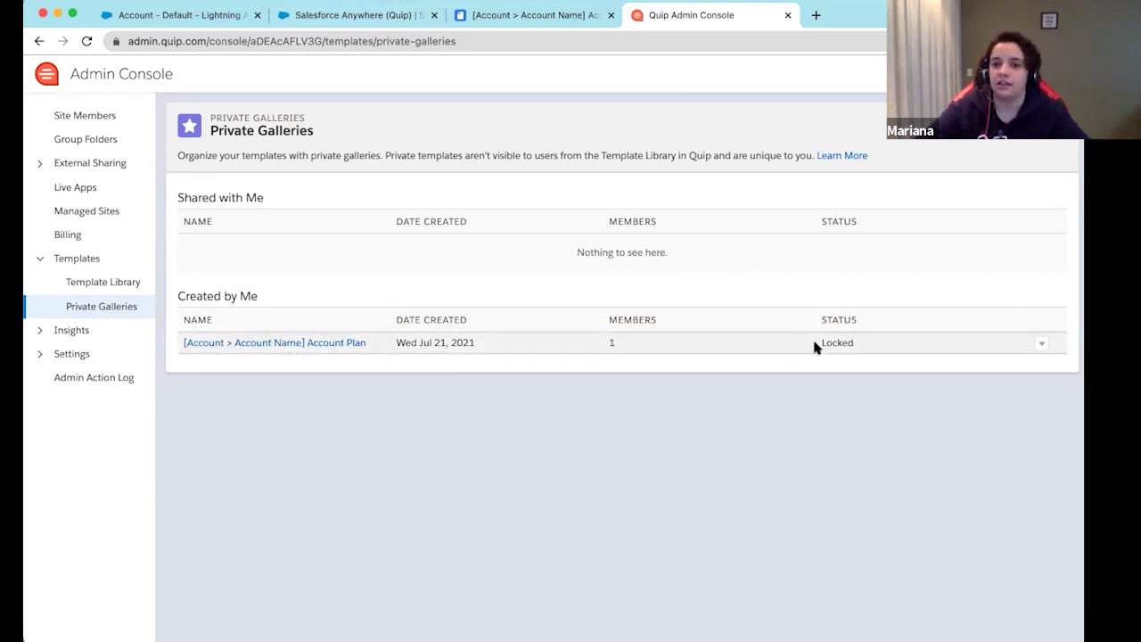
drag(871, 347, 815, 339)
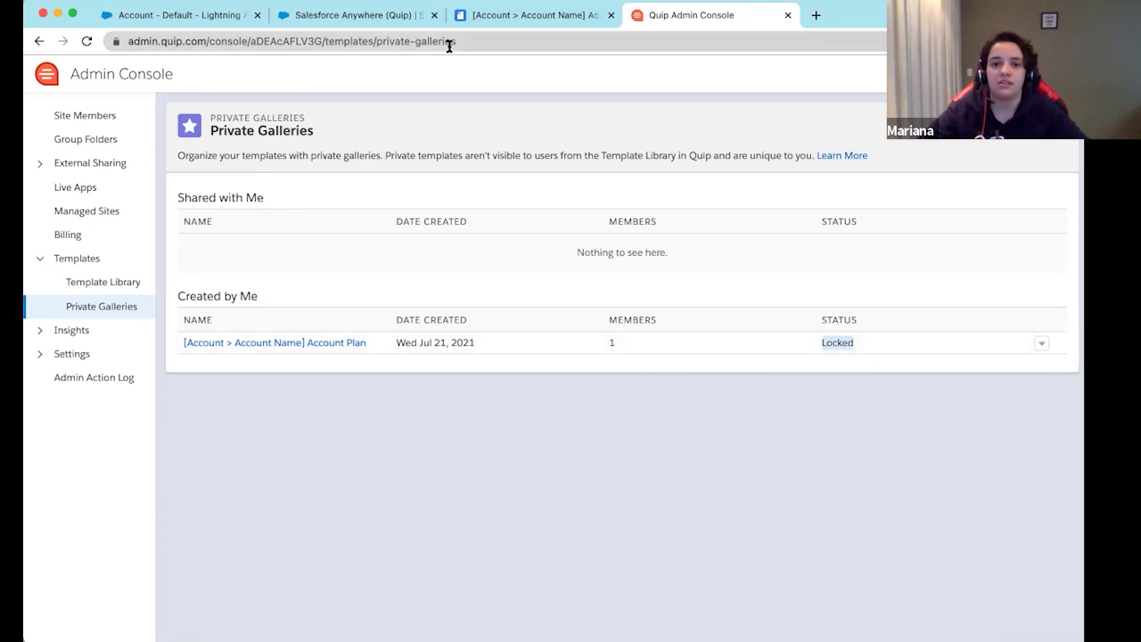
click(332, 21)
click(199, 23)
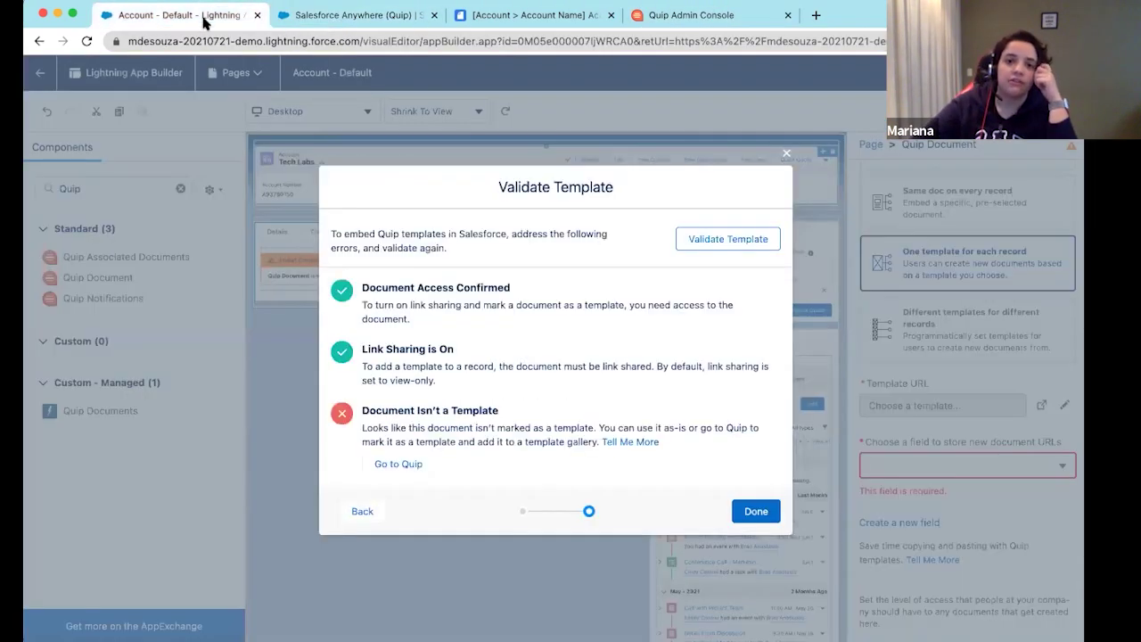
Revalidate the Account Plan template until all three checks pass, and accept it
click(363, 510)
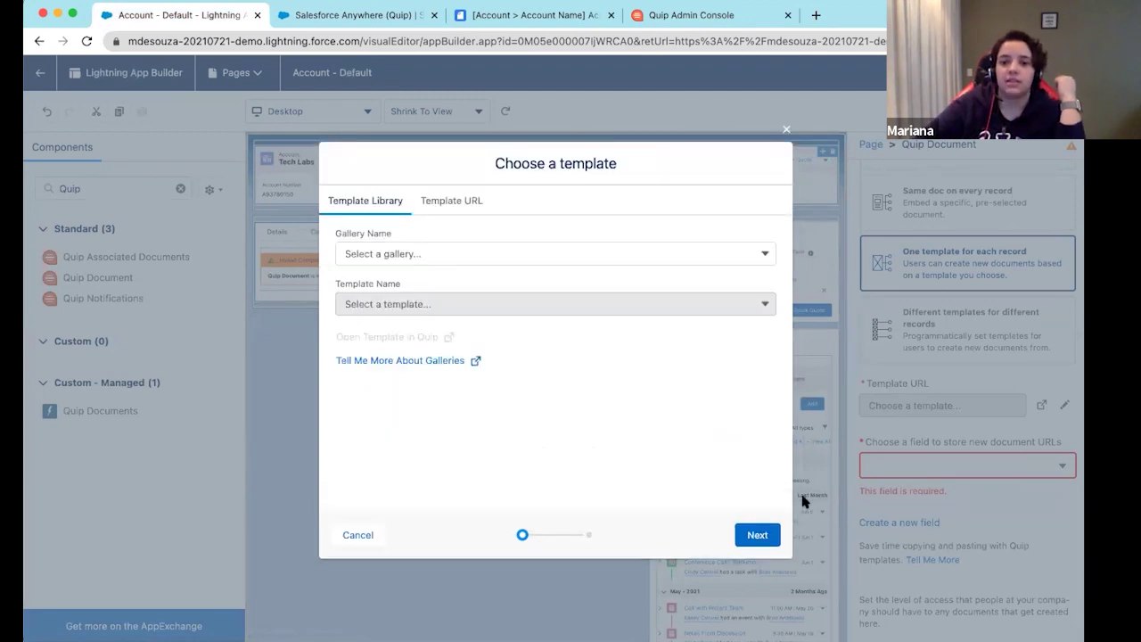
click(774, 536)
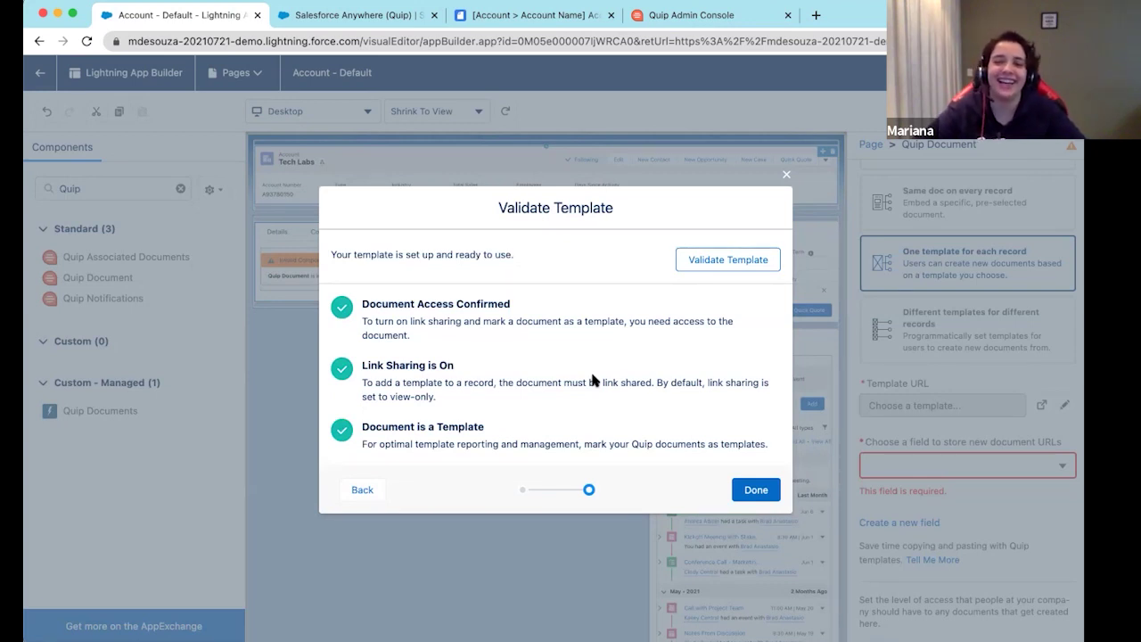
click(757, 489)
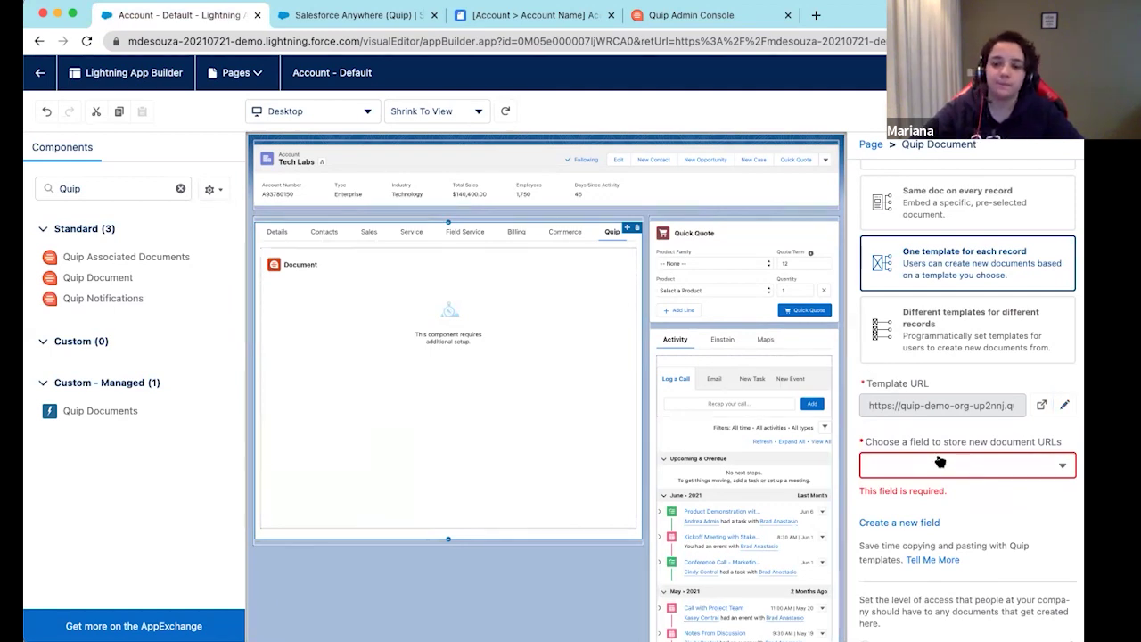
Choose Account_Plan_Quip as the field that stores new document URLs
scroll(980, 446, down, 2)
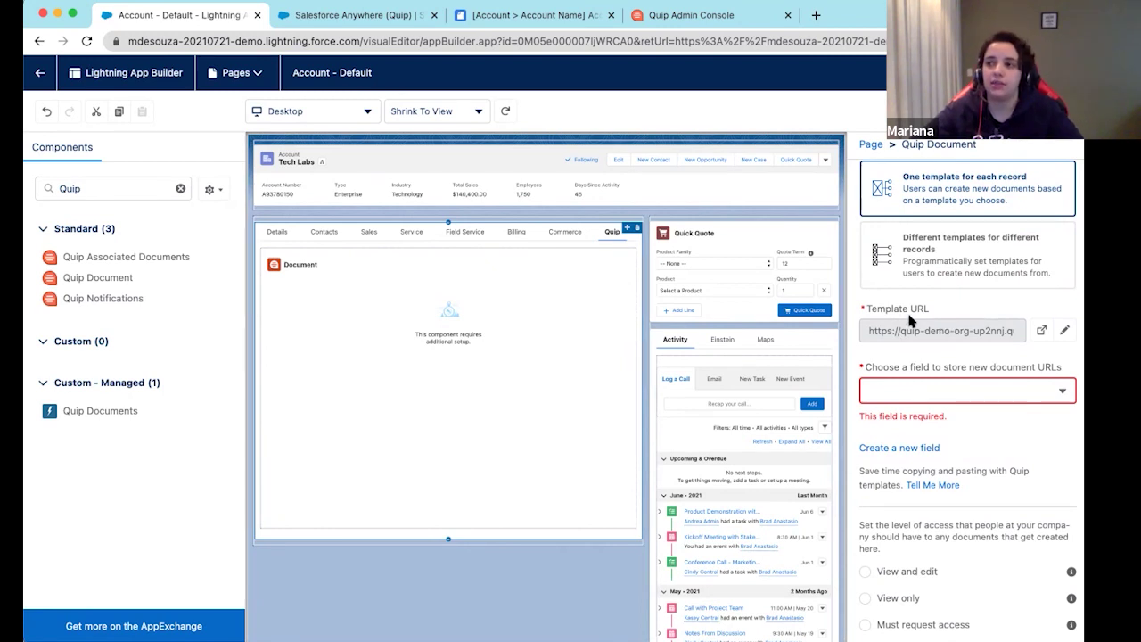
click(903, 388)
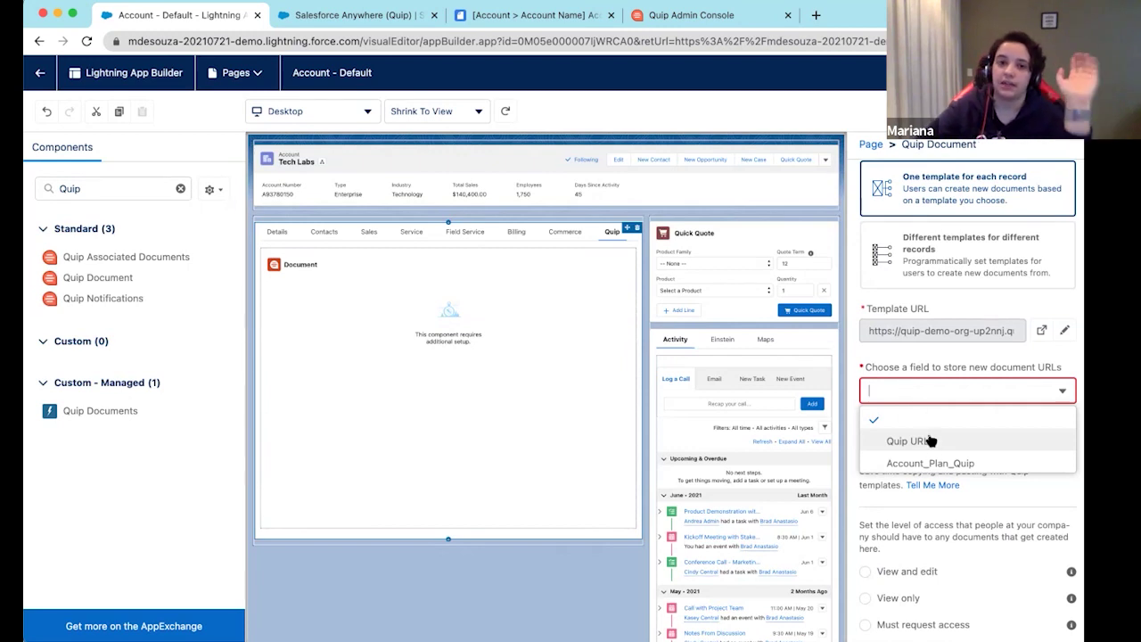
scroll(934, 447, down, 1)
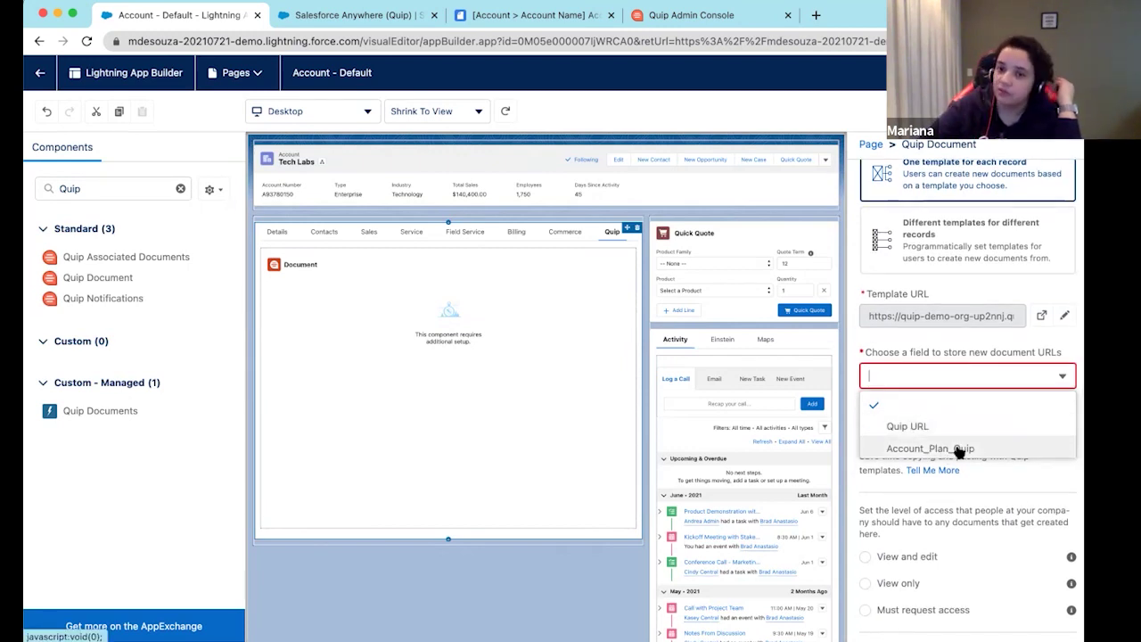
click(959, 449)
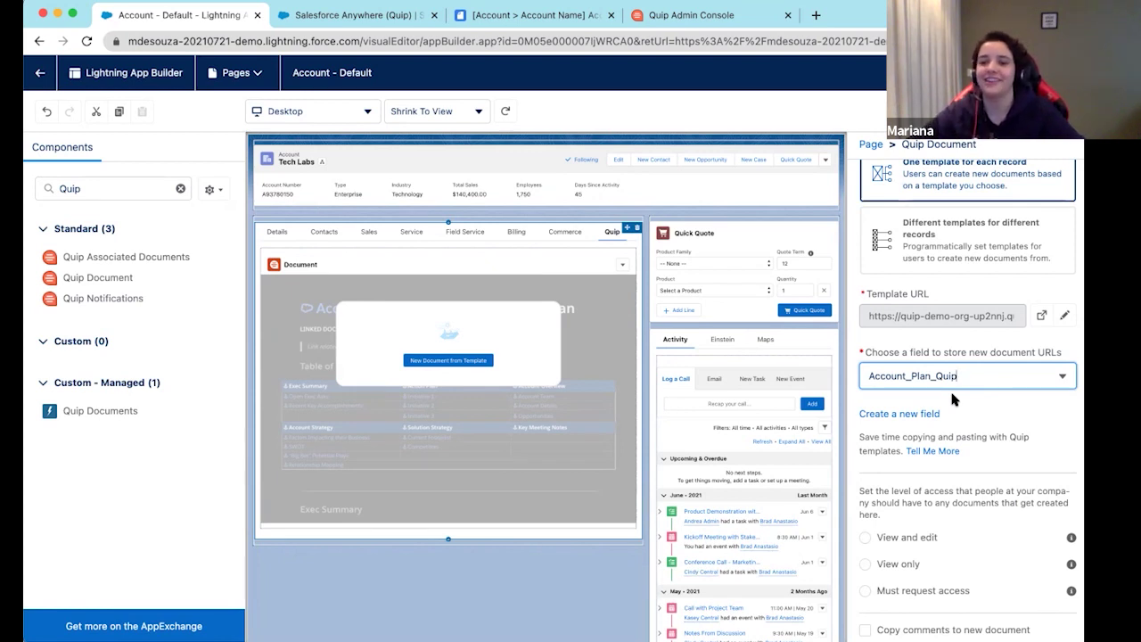
scroll(1017, 443, down, 4)
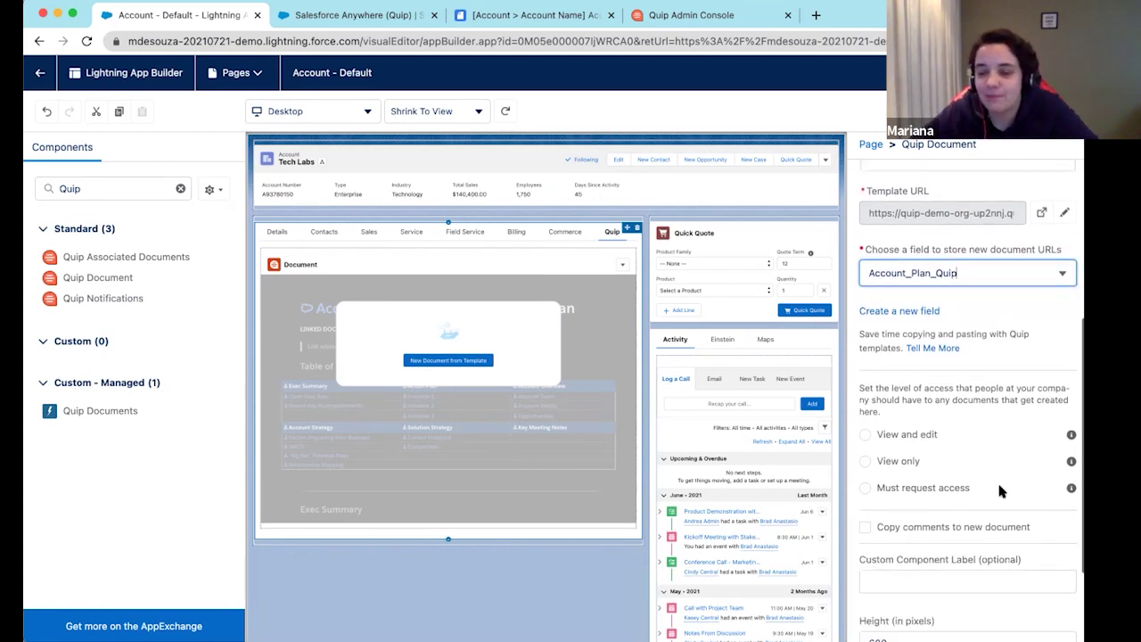
scroll(1044, 488, down, 3)
scroll(927, 377, up, 4)
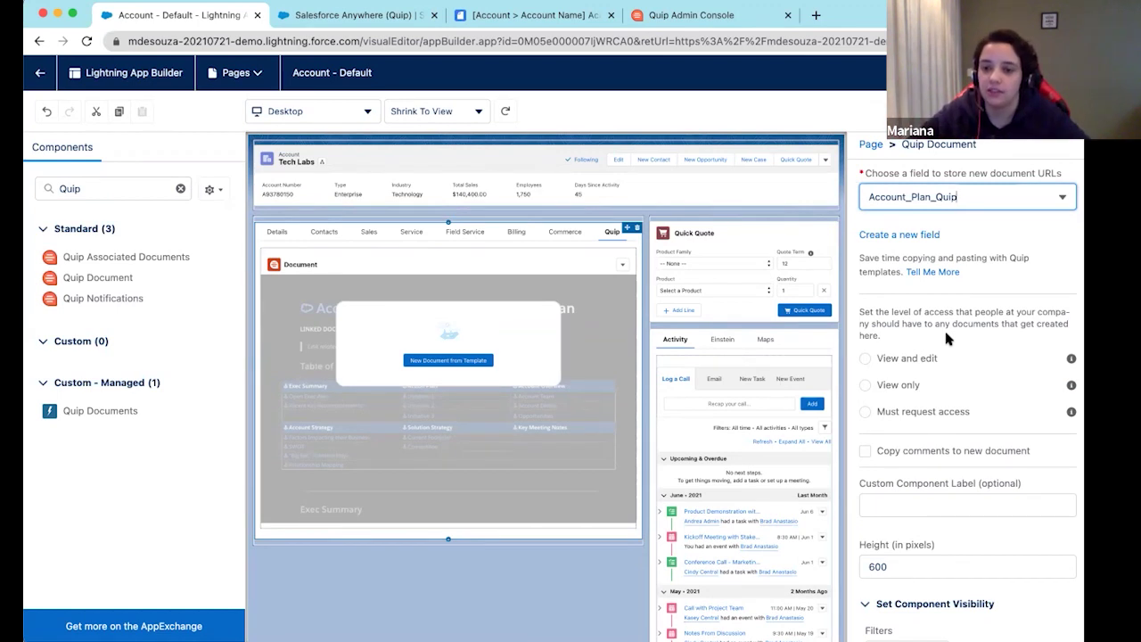
Set access for new documents to Must request access
click(886, 357)
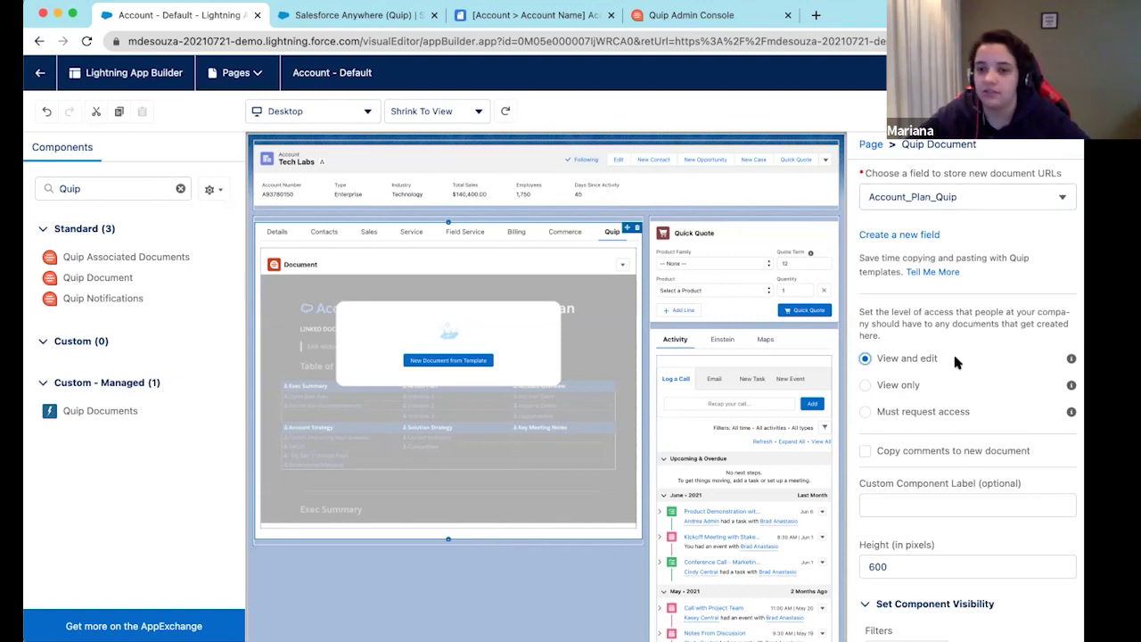
click(897, 389)
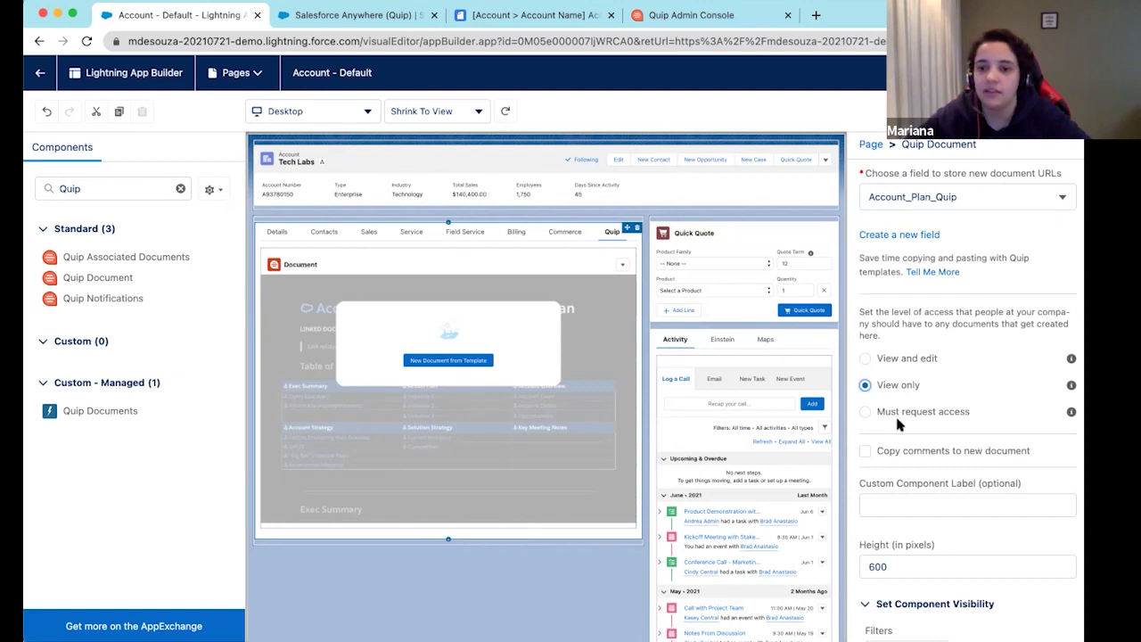
click(866, 412)
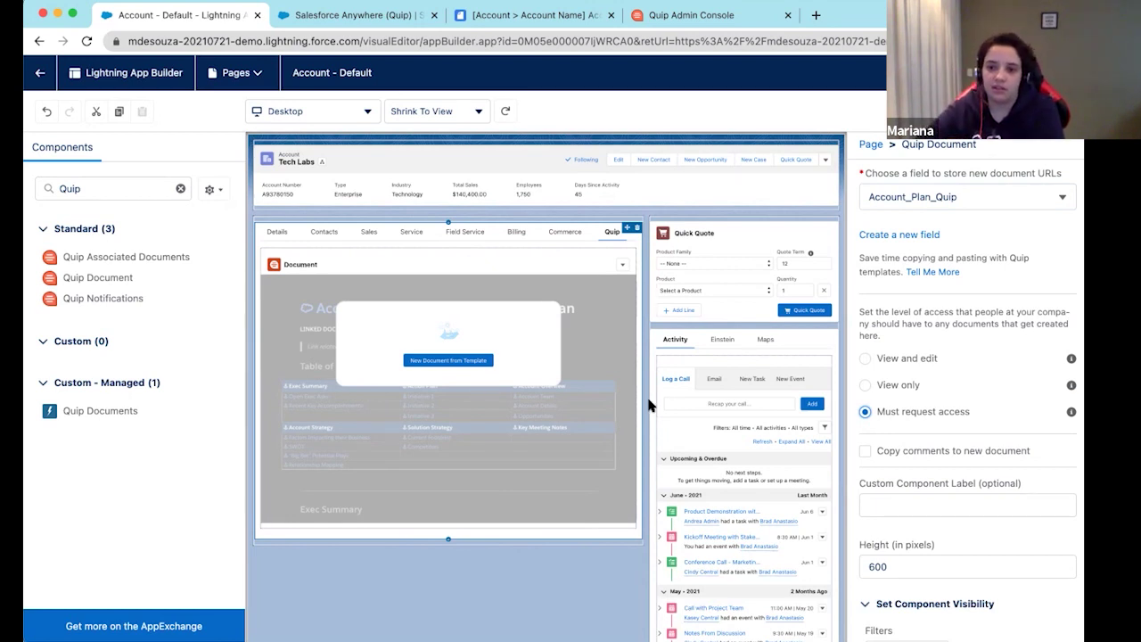
Change the Quip Document component's height from 600 to 1000 pixels
click(959, 502)
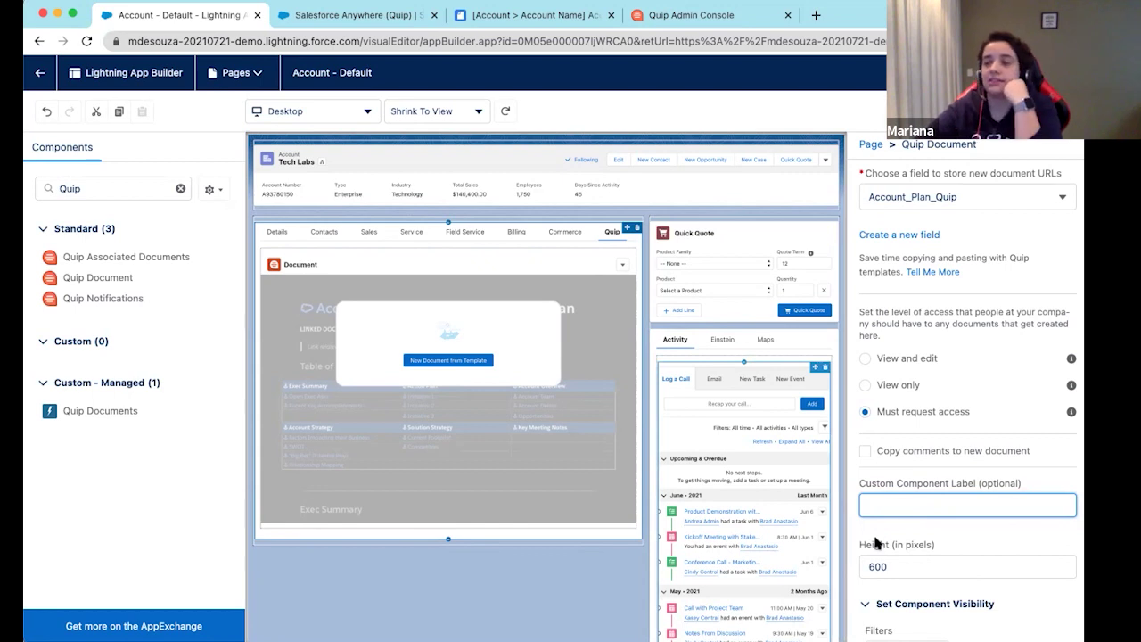
scroll(876, 538, down, 1)
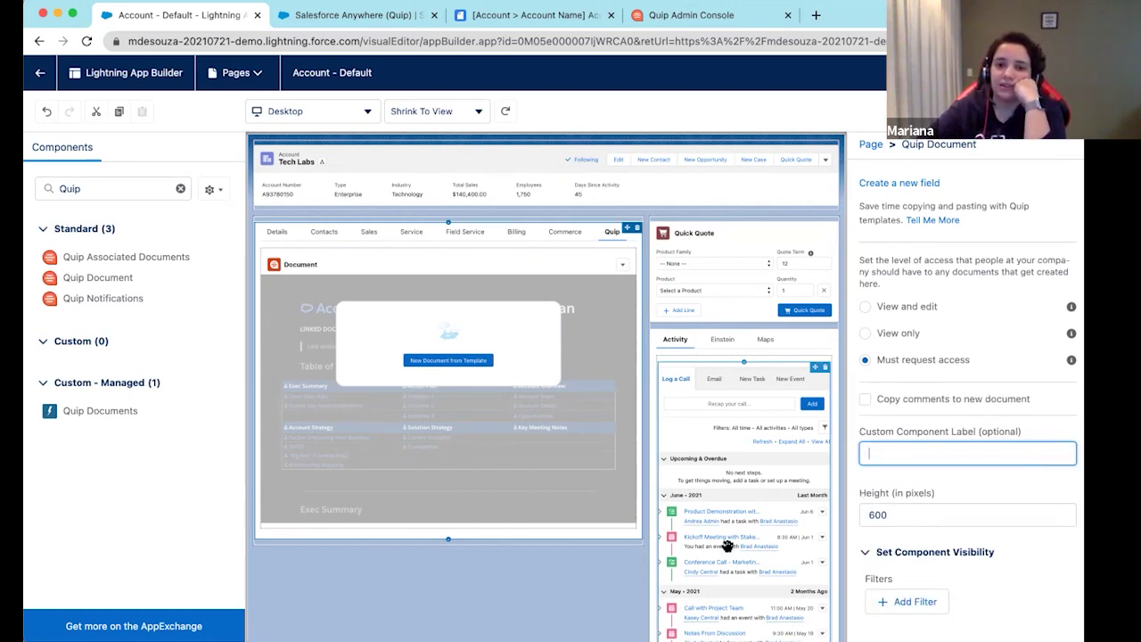
click(883, 515)
double_click(890, 513)
text(1000)
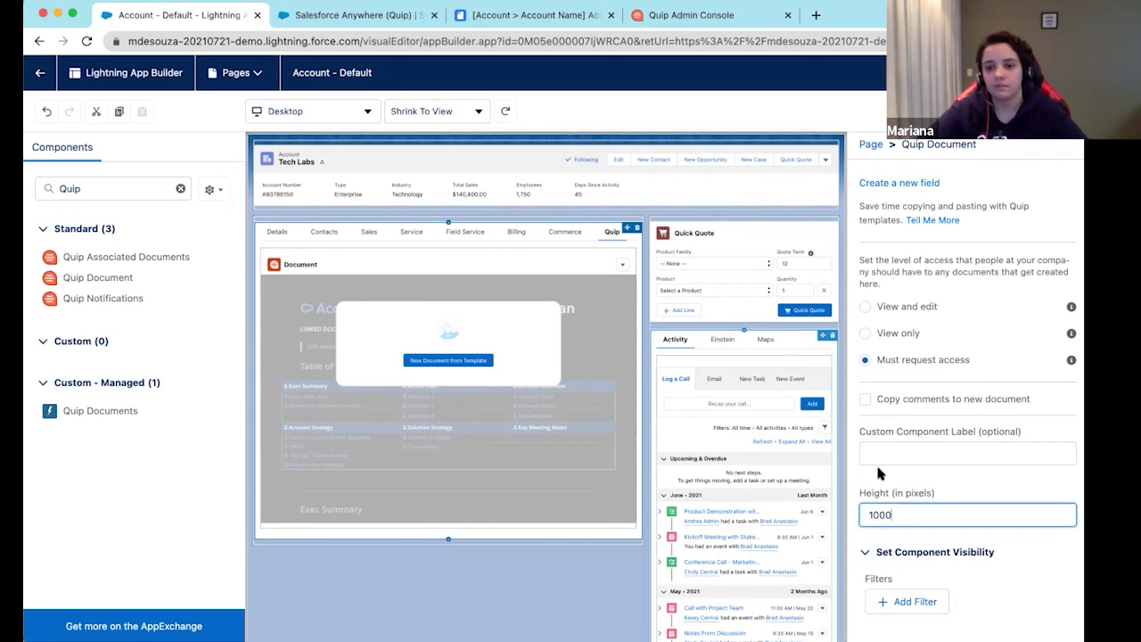
click(878, 472)
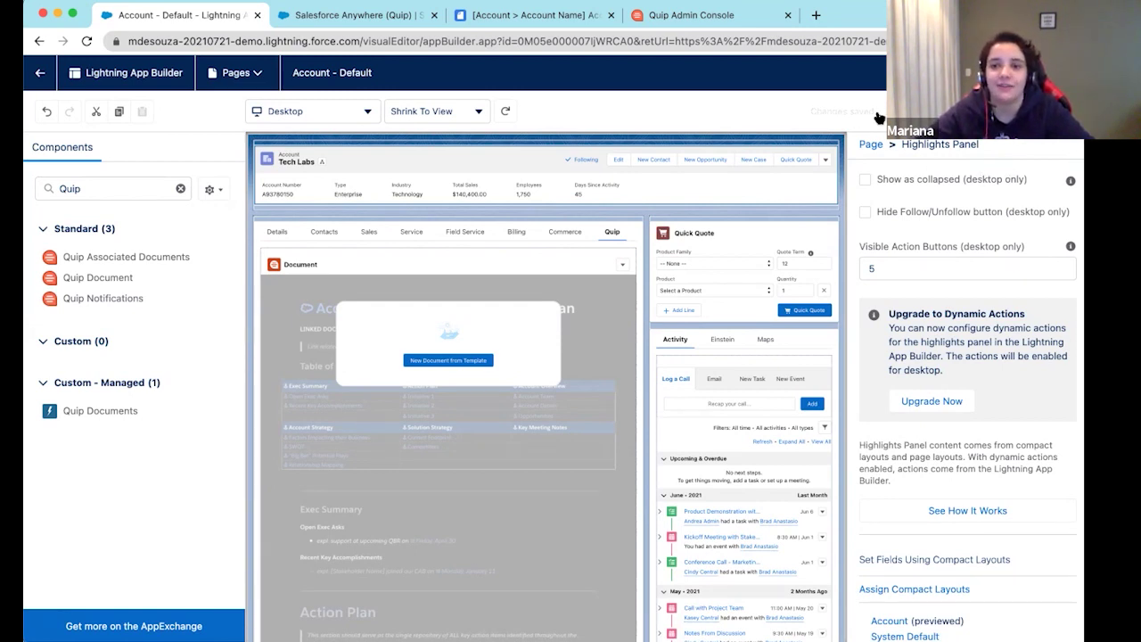
On the Tech Labs record's Quip tab, create a new document from the Account Plan template
click(41, 72)
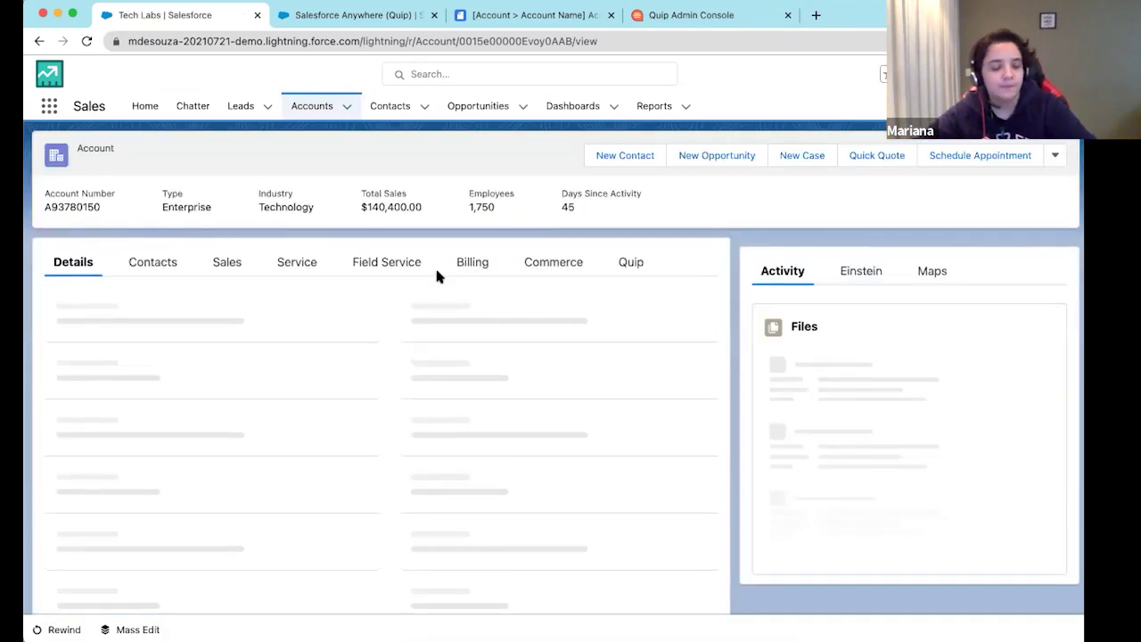
click(621, 259)
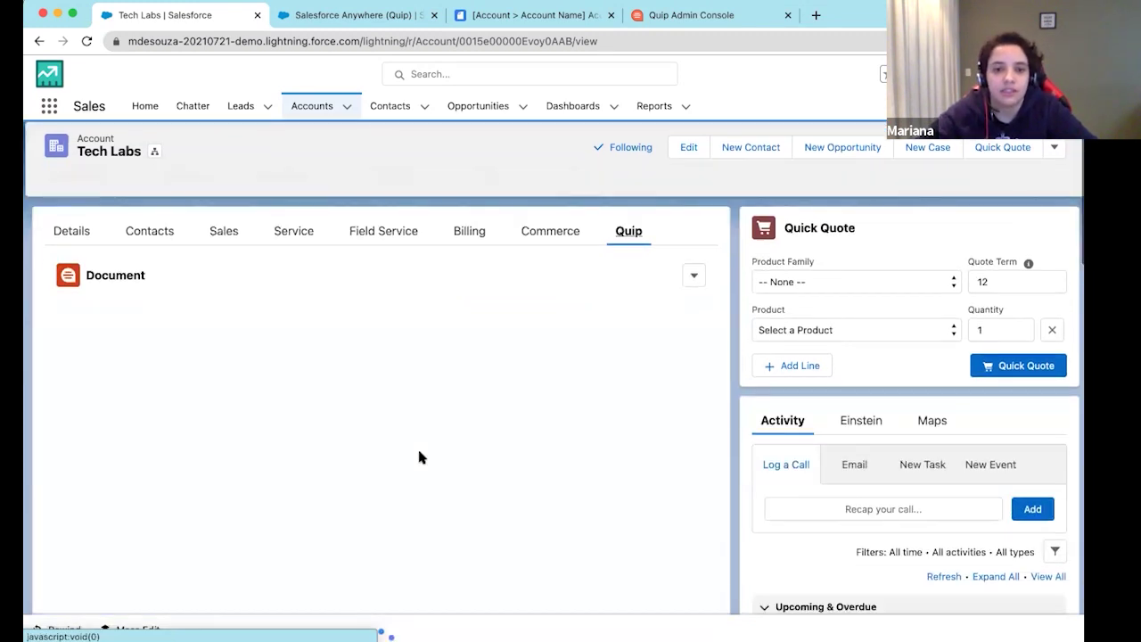
scroll(416, 450, down, 3)
scroll(370, 389, up, 2)
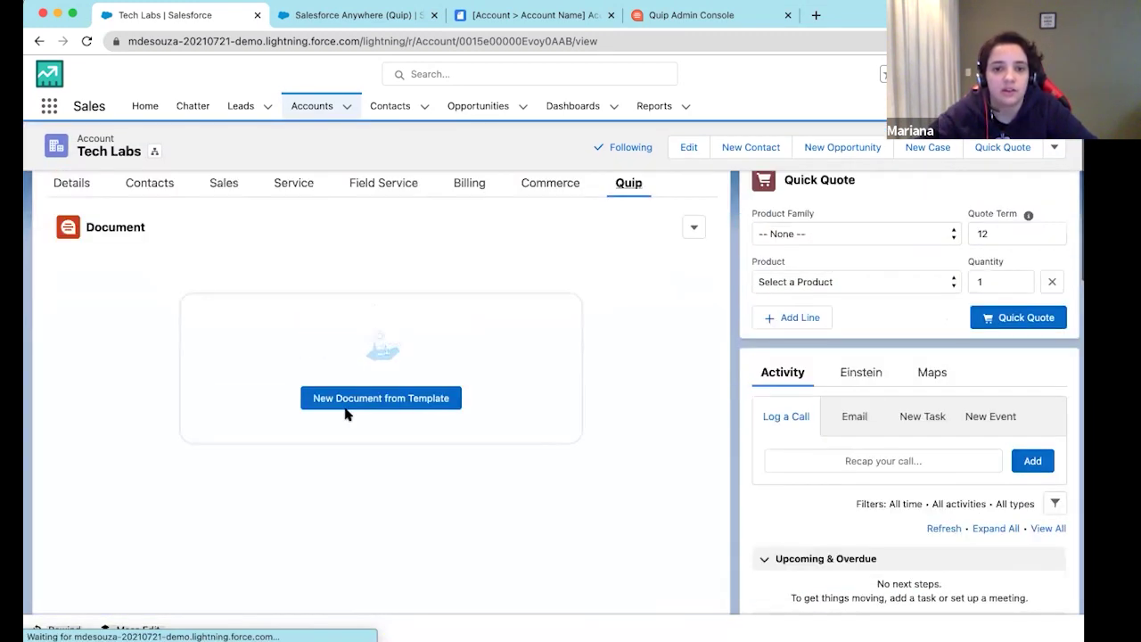
click(438, 408)
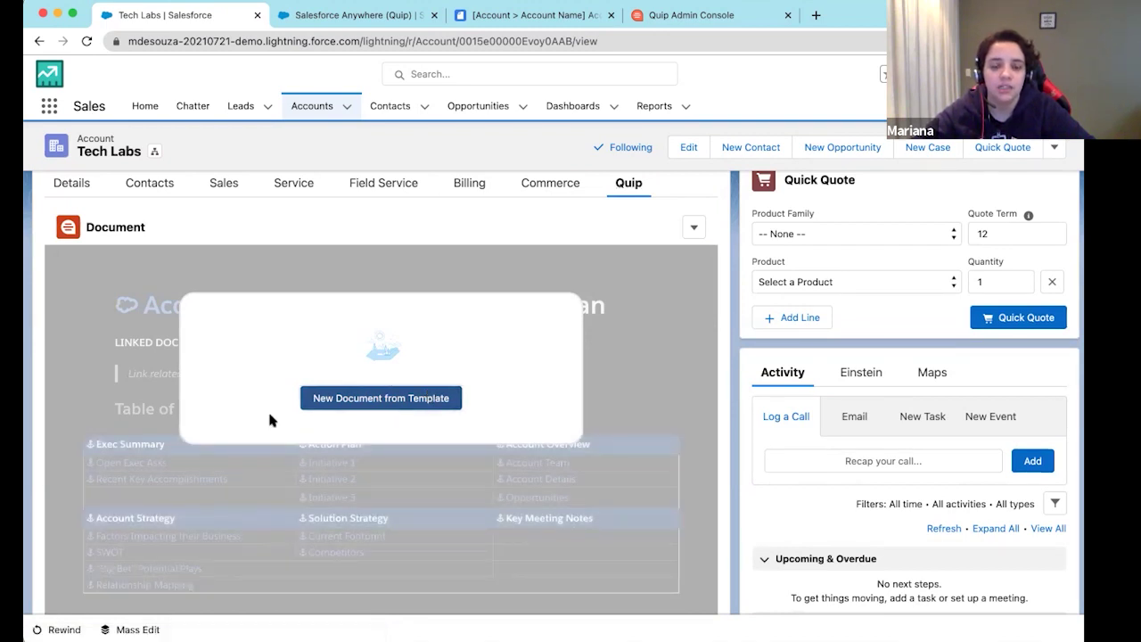
click(361, 402)
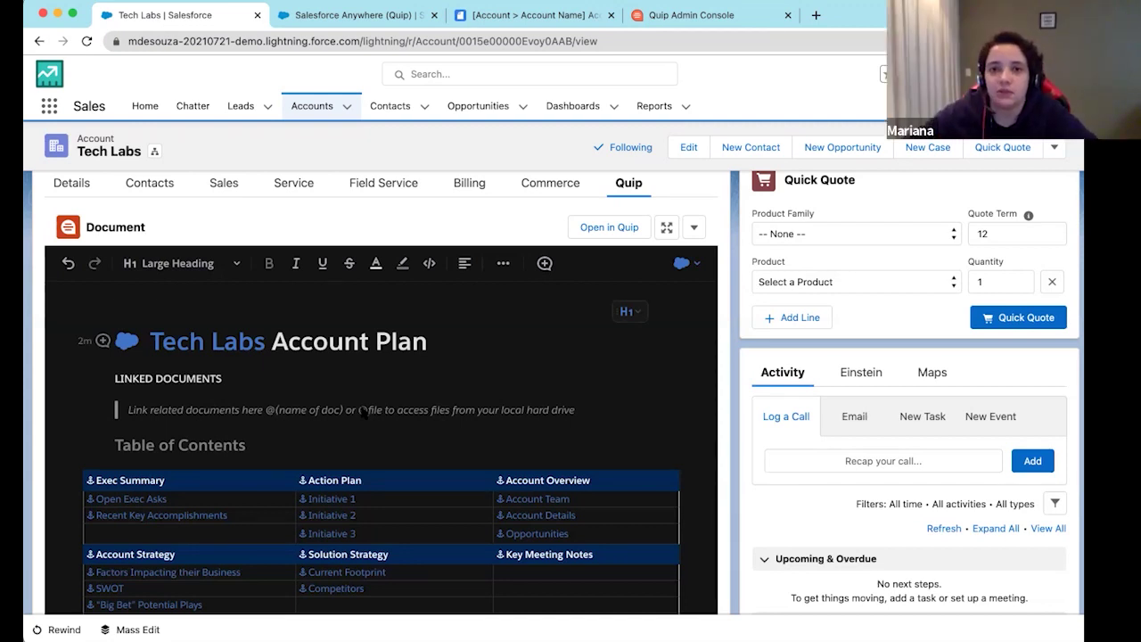
click(649, 19)
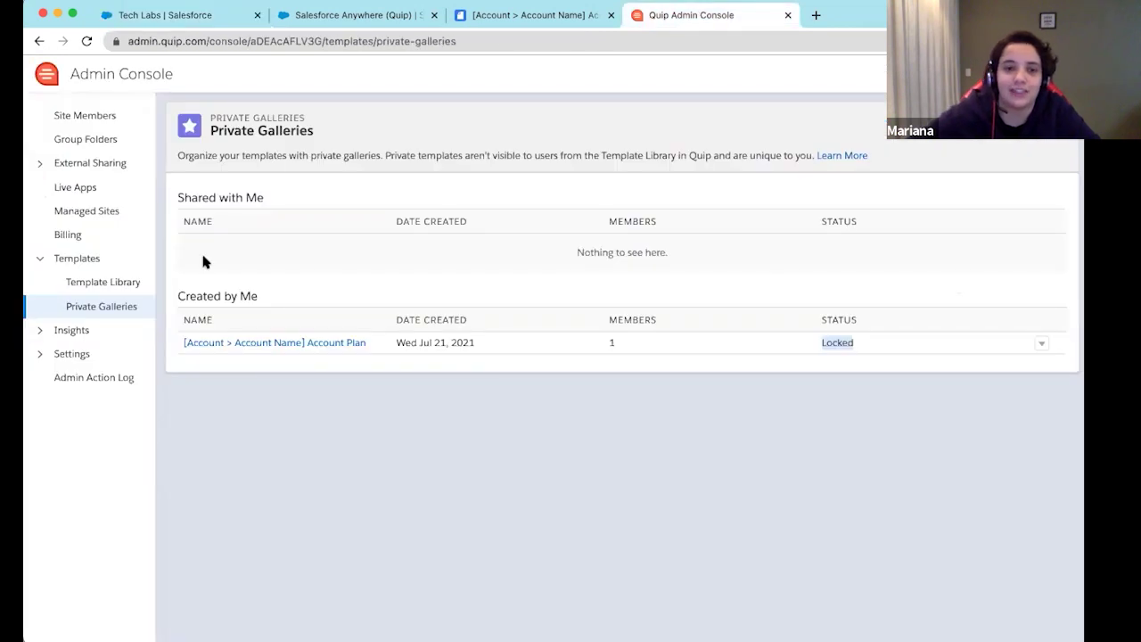
click(47, 355)
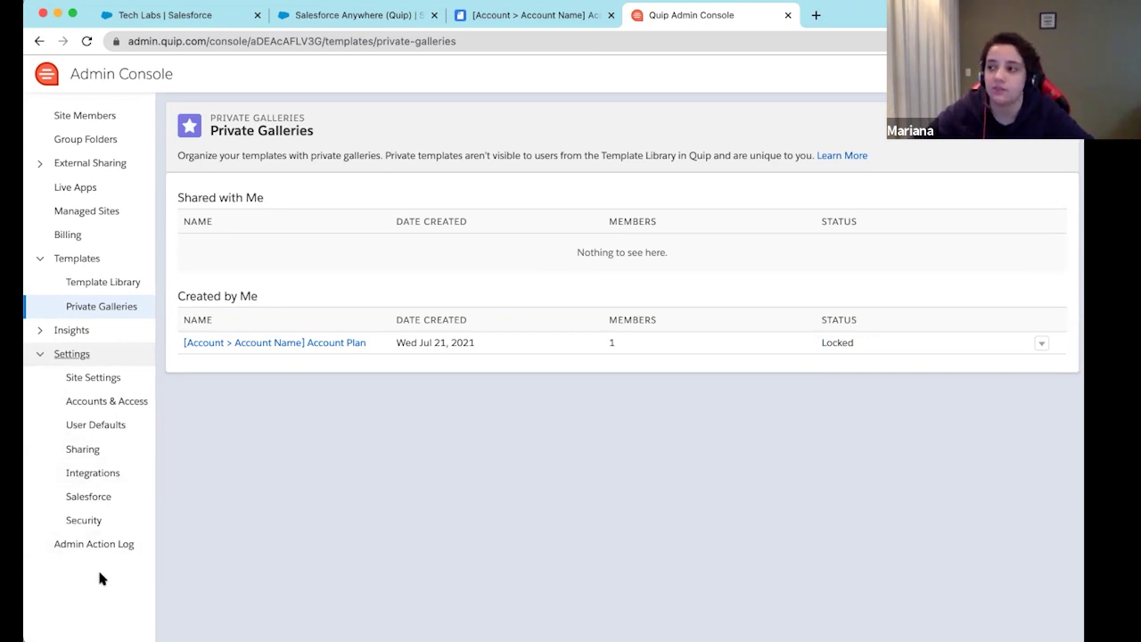
click(318, 17)
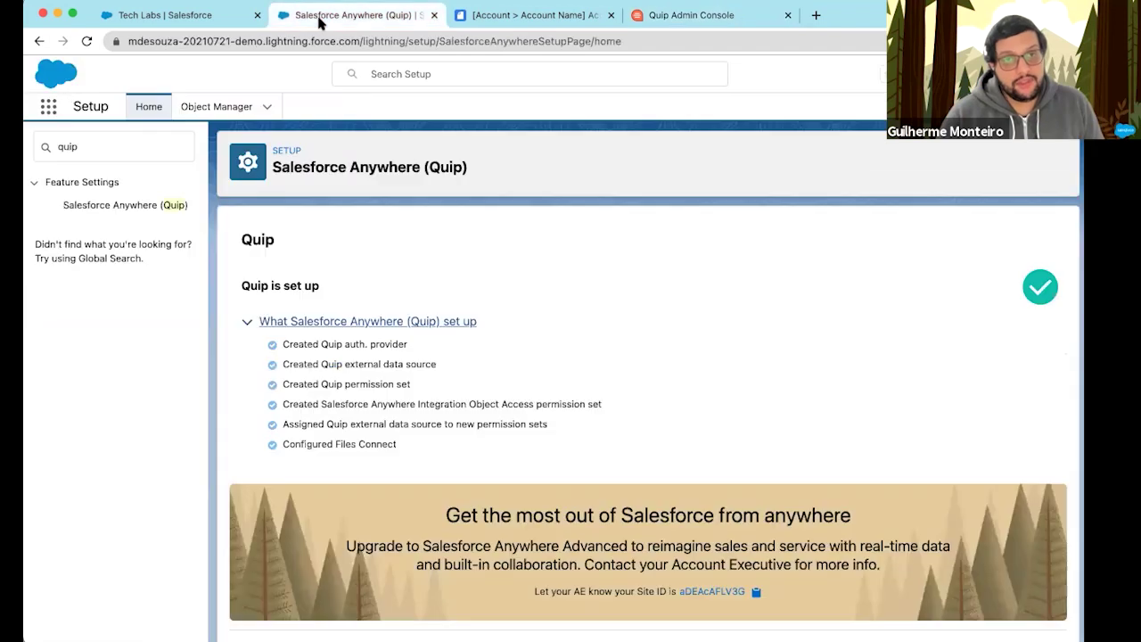
click(181, 17)
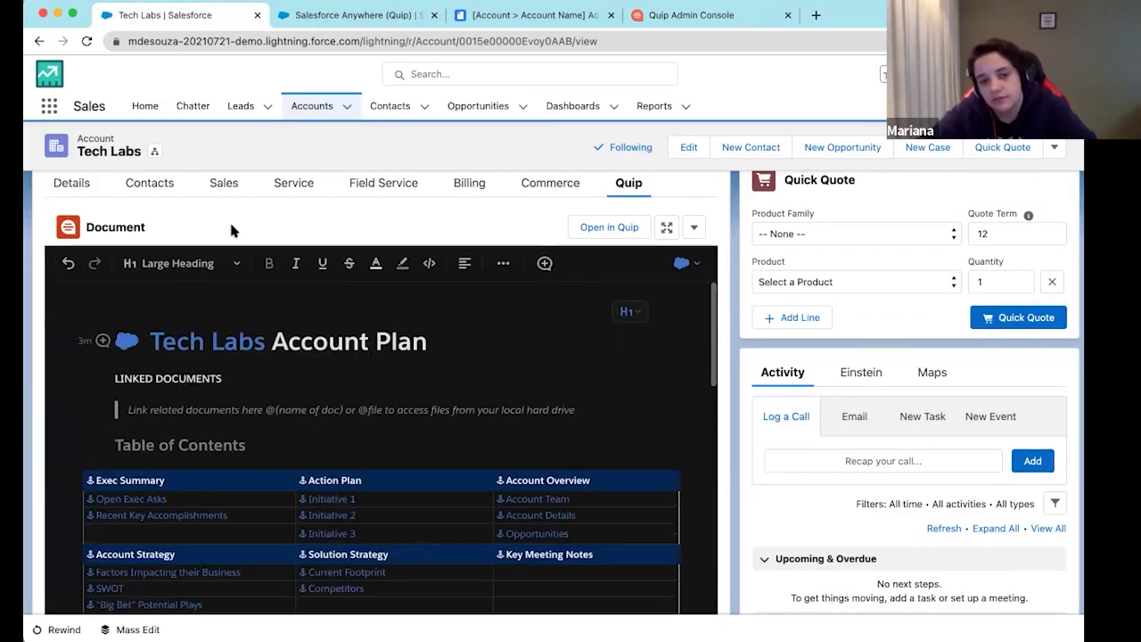
Expand the embedded Tech Labs Account Plan document to full screen
scroll(230, 224, down, 1)
scroll(230, 224, down, 2)
scroll(620, 486, down, 6)
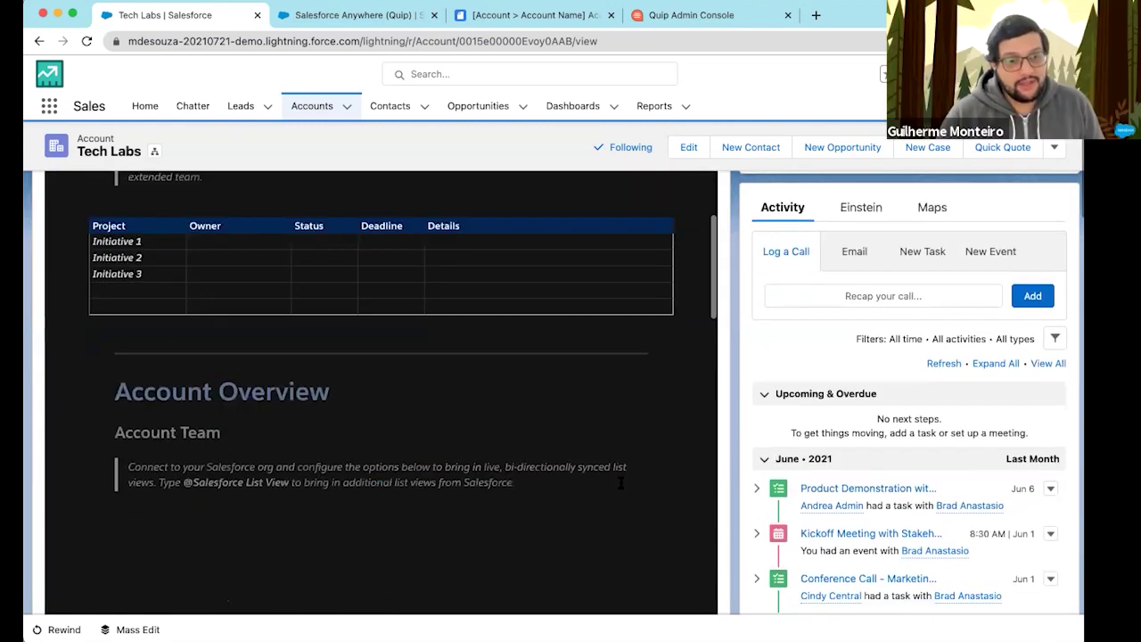
scroll(620, 485, up, 10)
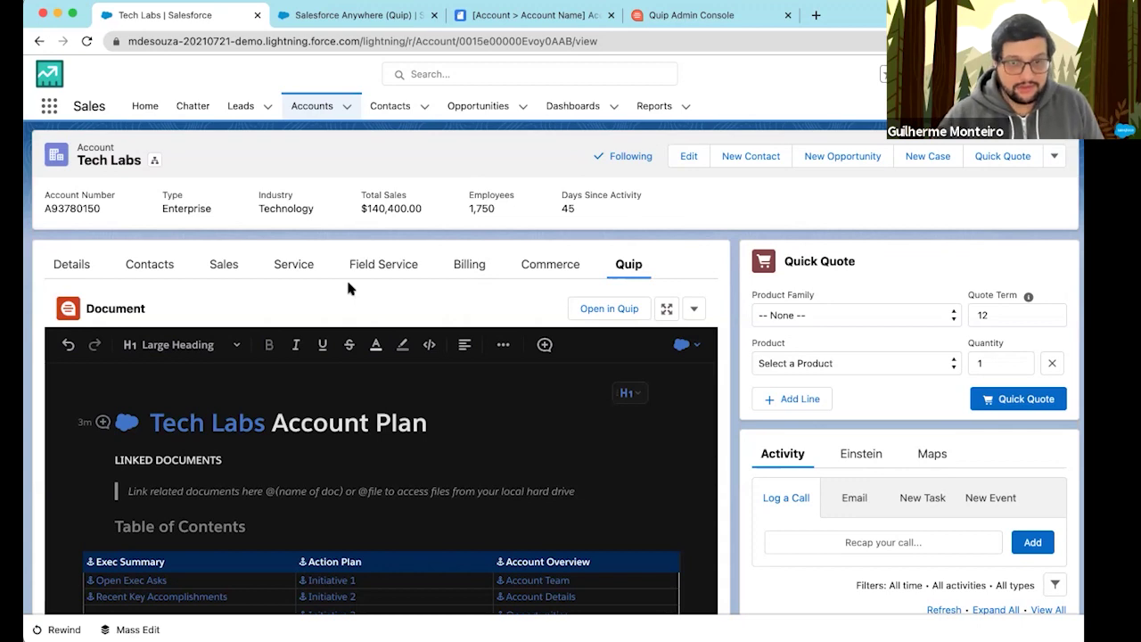
scroll(305, 311, down, 2)
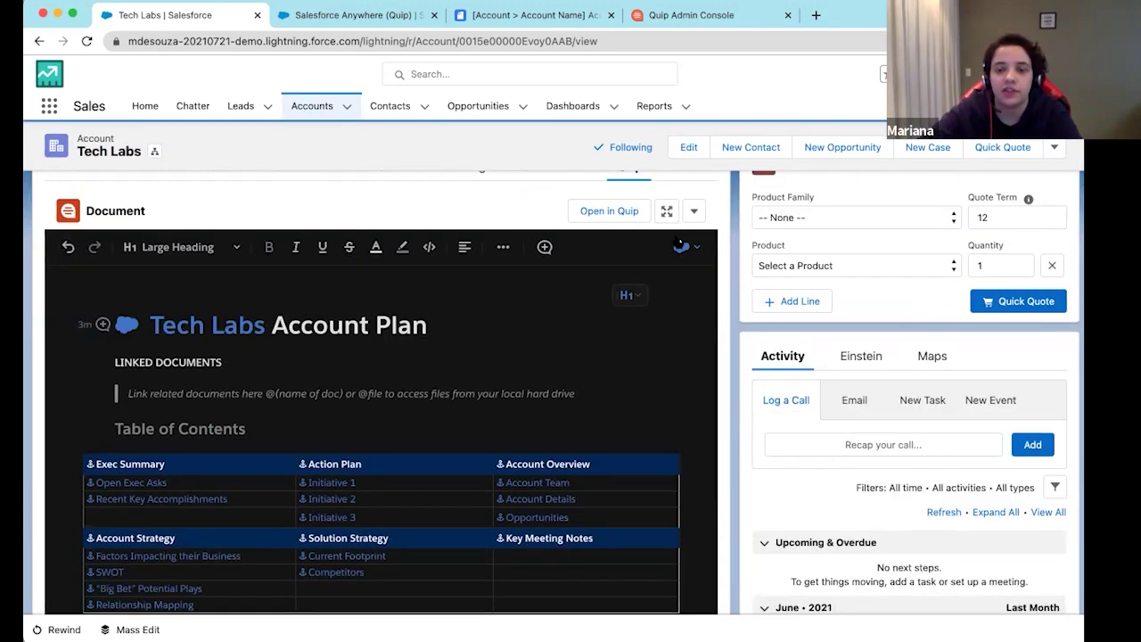
click(666, 211)
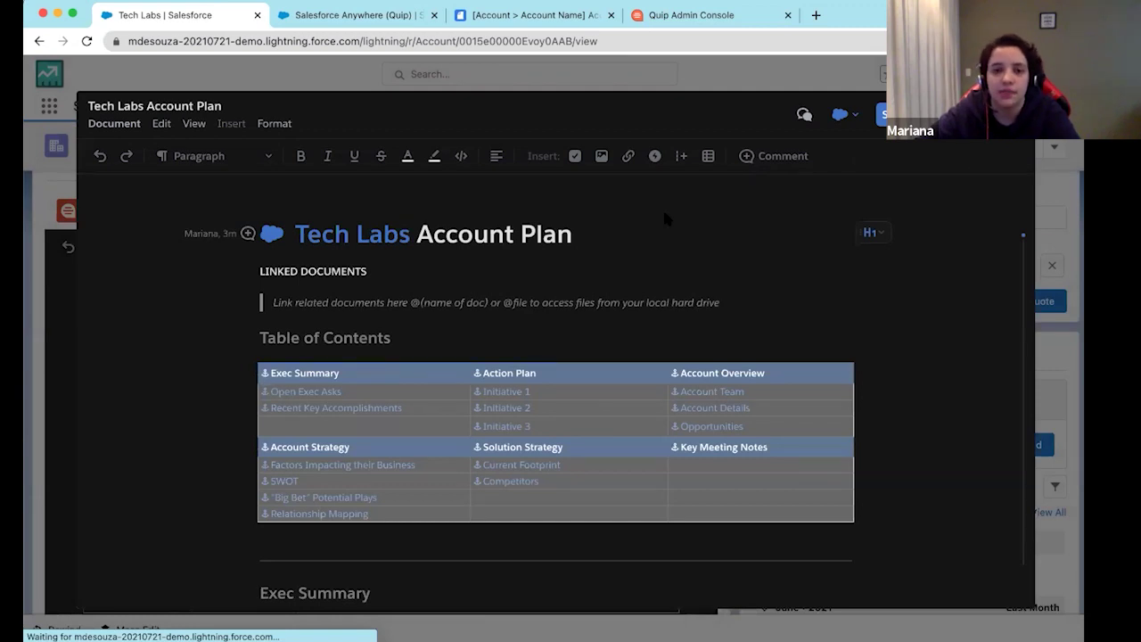
Exit the full-screen document and switch to the Account Plan template tab in Quip
click(502, 18)
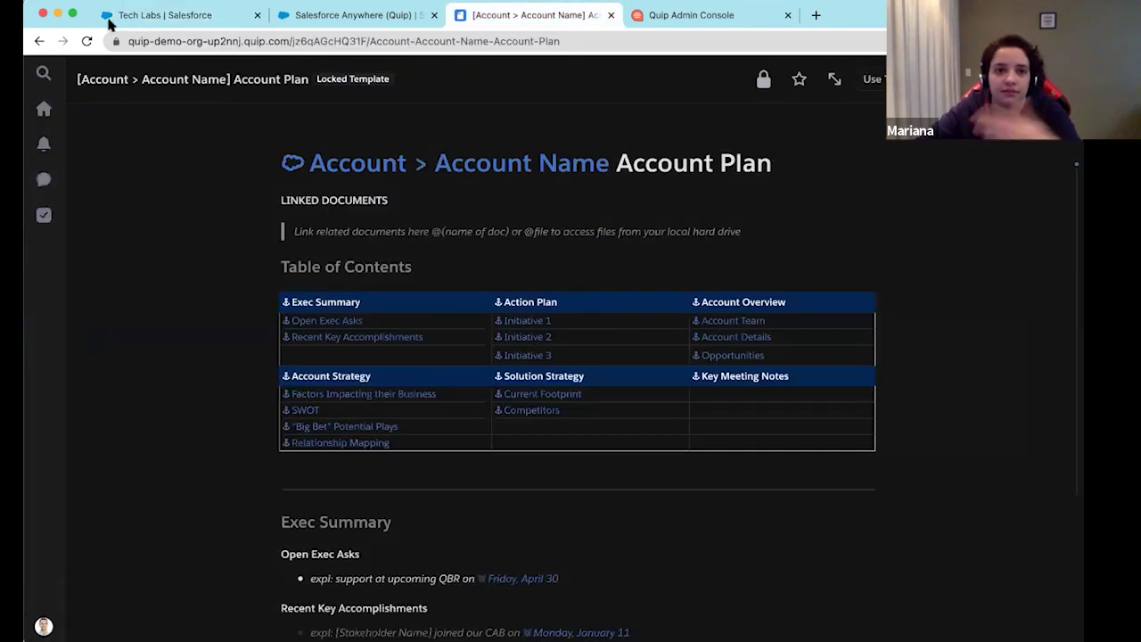
click(124, 18)
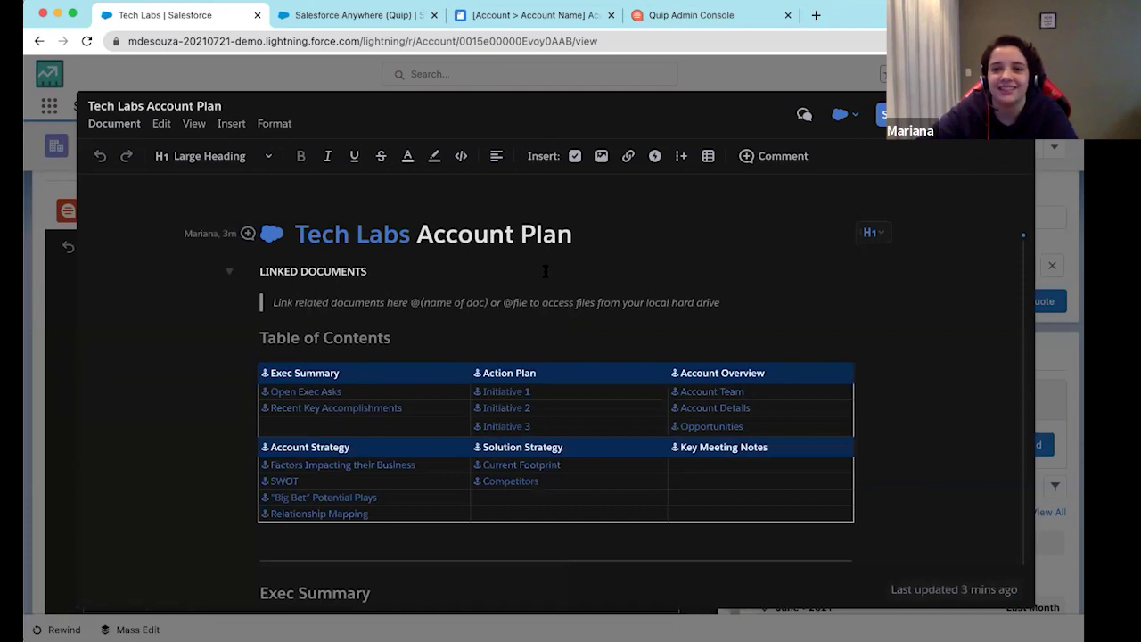
scroll(546, 271, down, 5)
scroll(545, 271, up, 5)
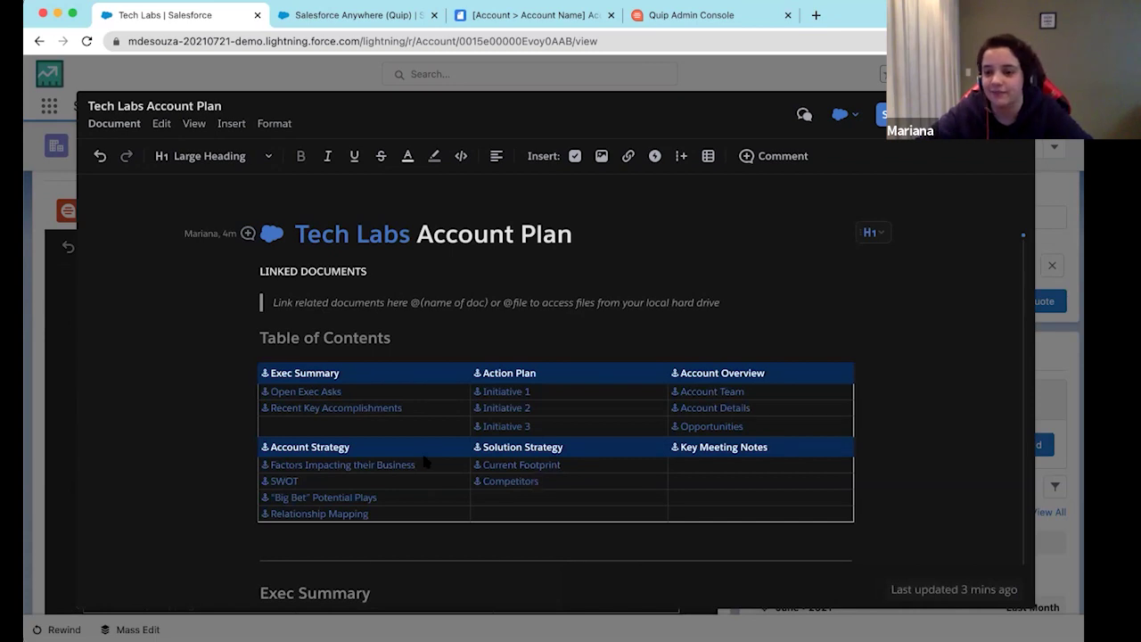
scroll(426, 461, down, 10)
key(Escape)
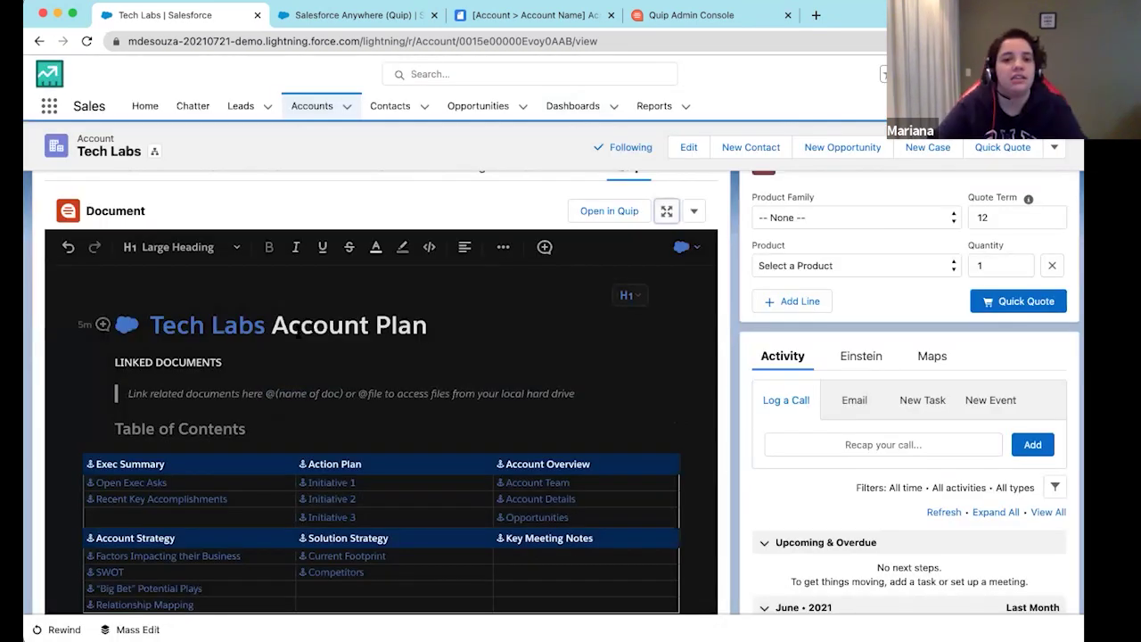
scroll(246, 289, up, 2)
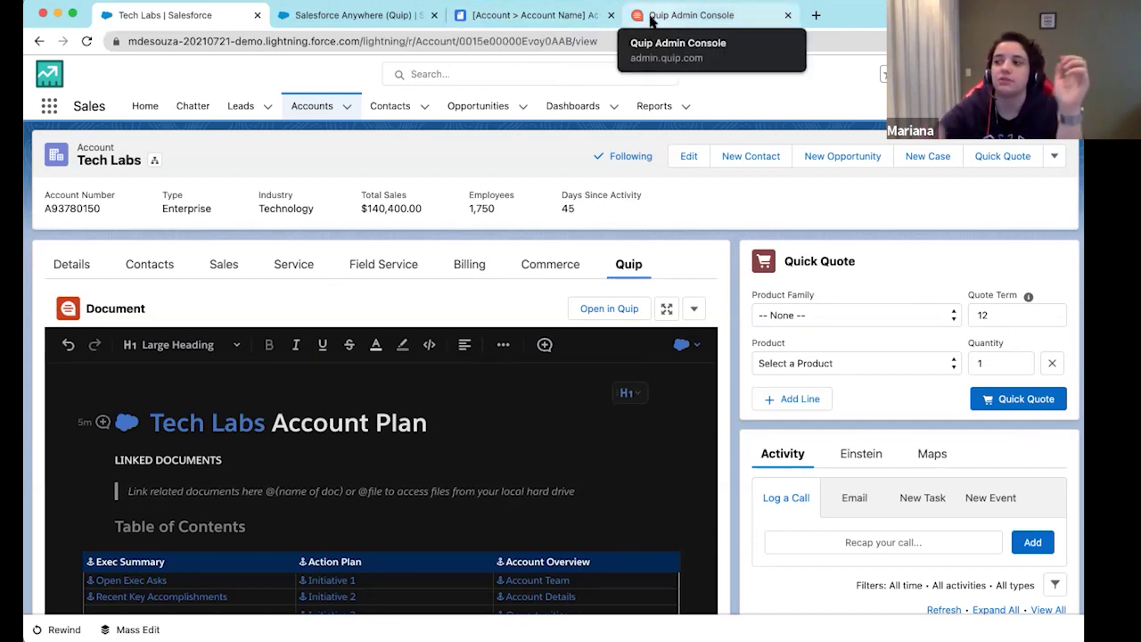
click(546, 18)
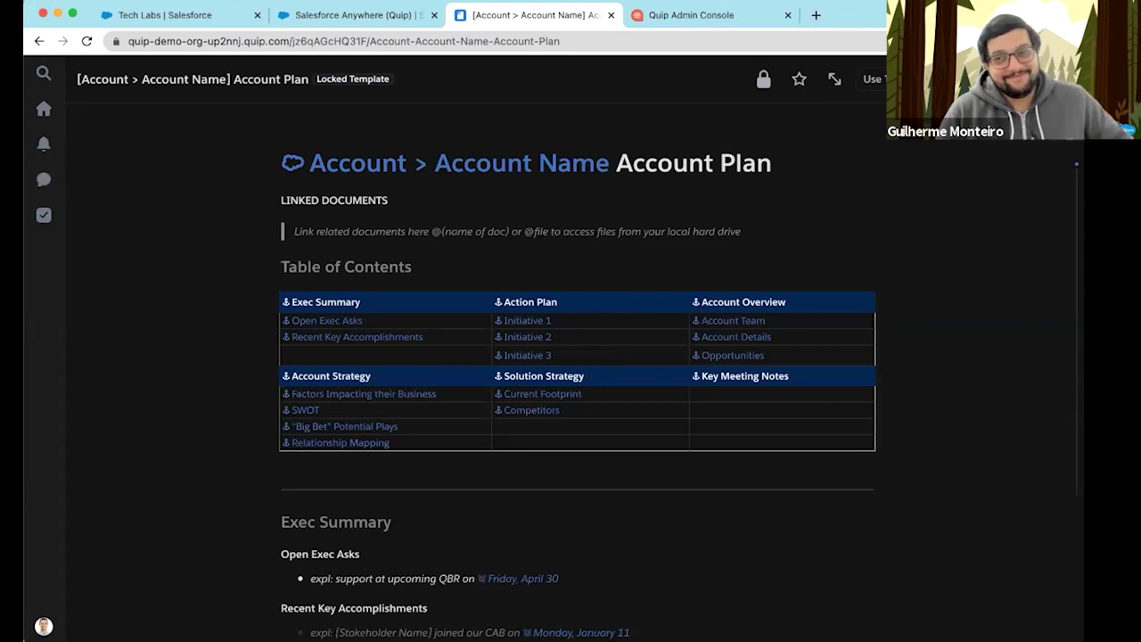
Create a new blank Quip document titled 'Teste de live app'
click(1053, 79)
click(901, 79)
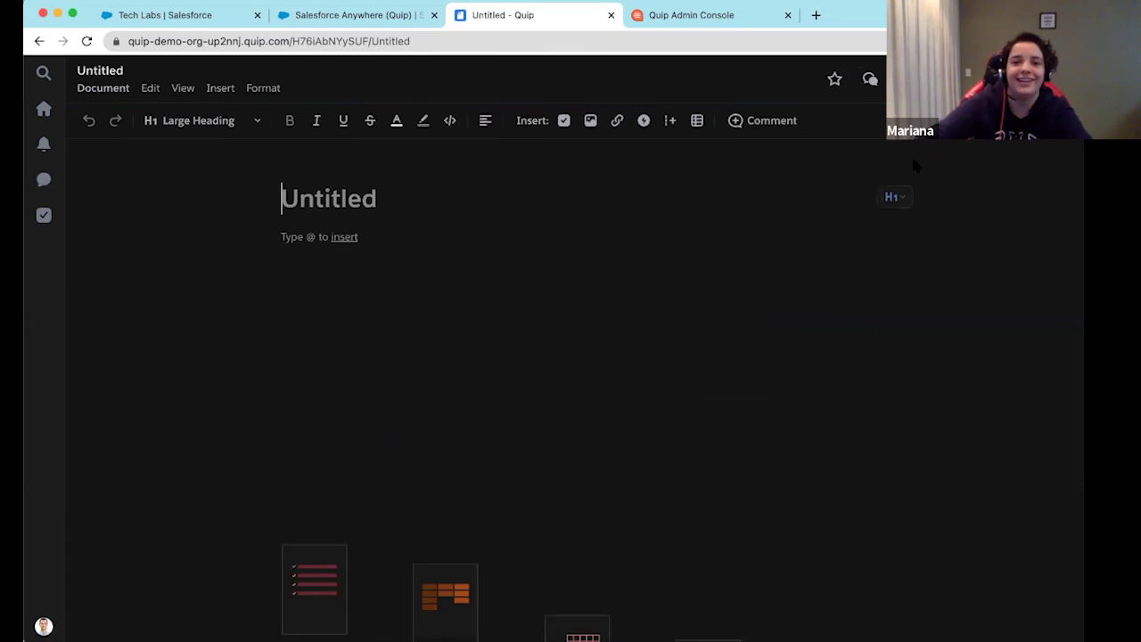
text(Te)
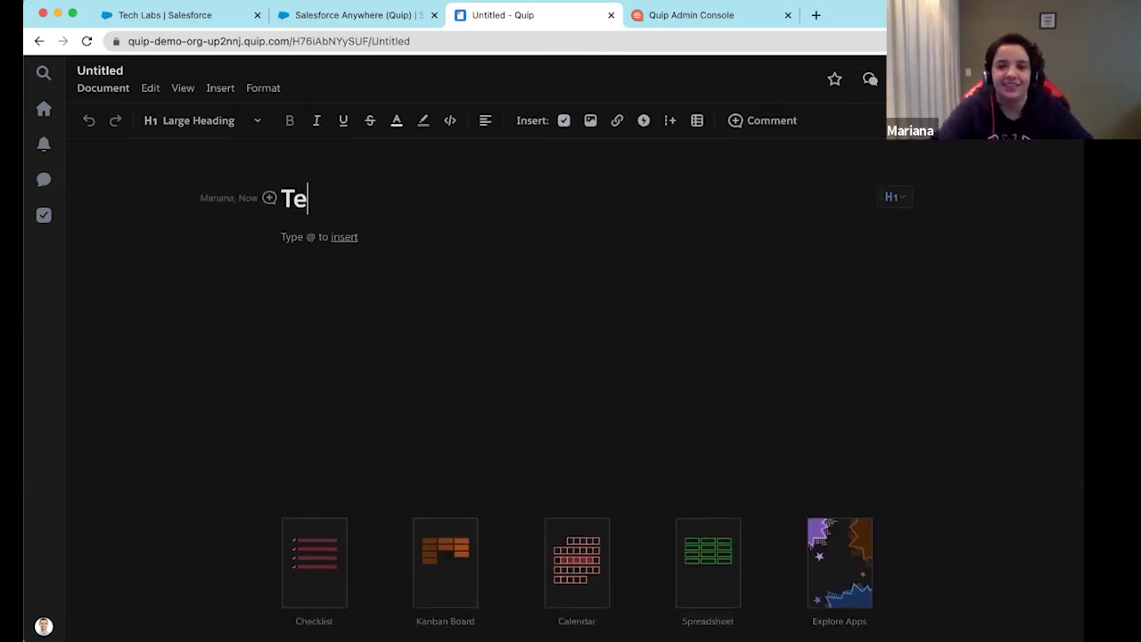
text(ste de liv)
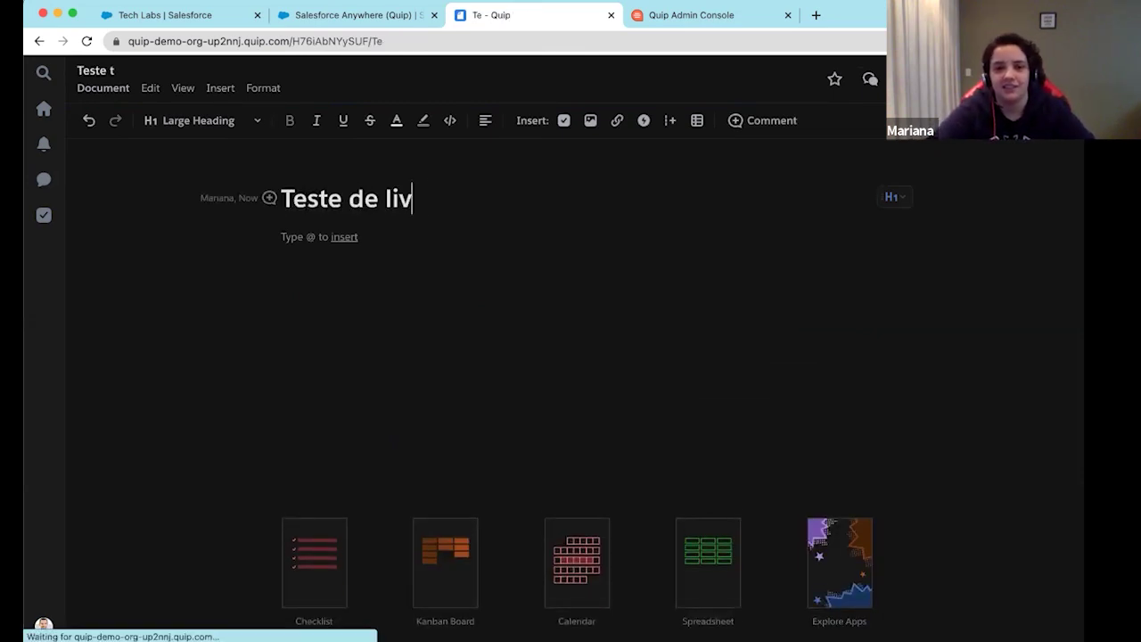
text(e app)
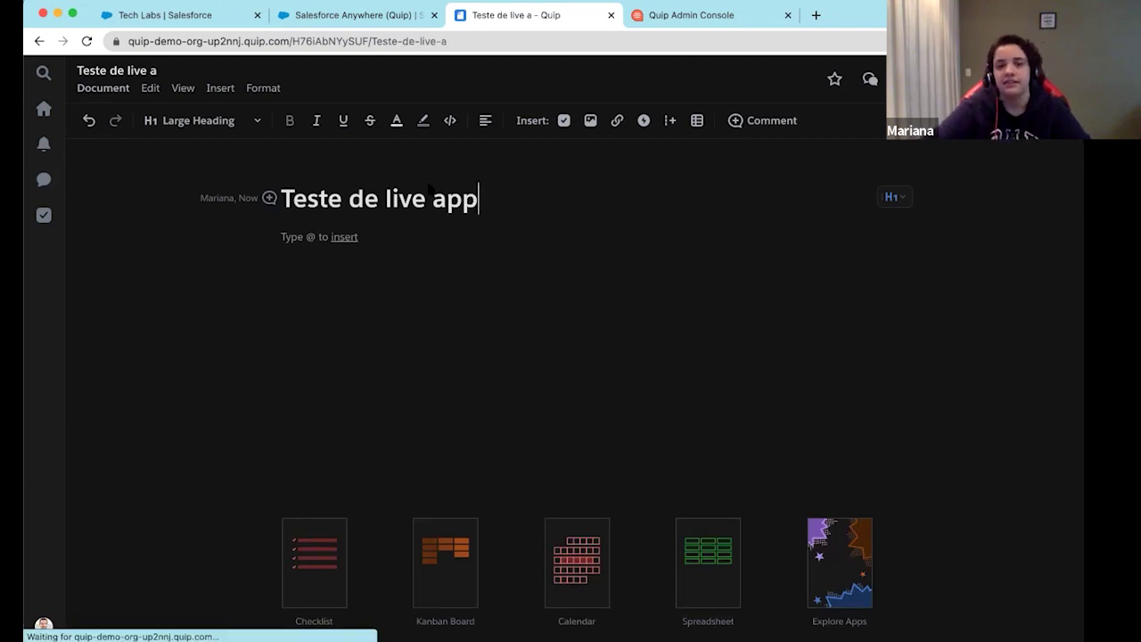
click(94, 73)
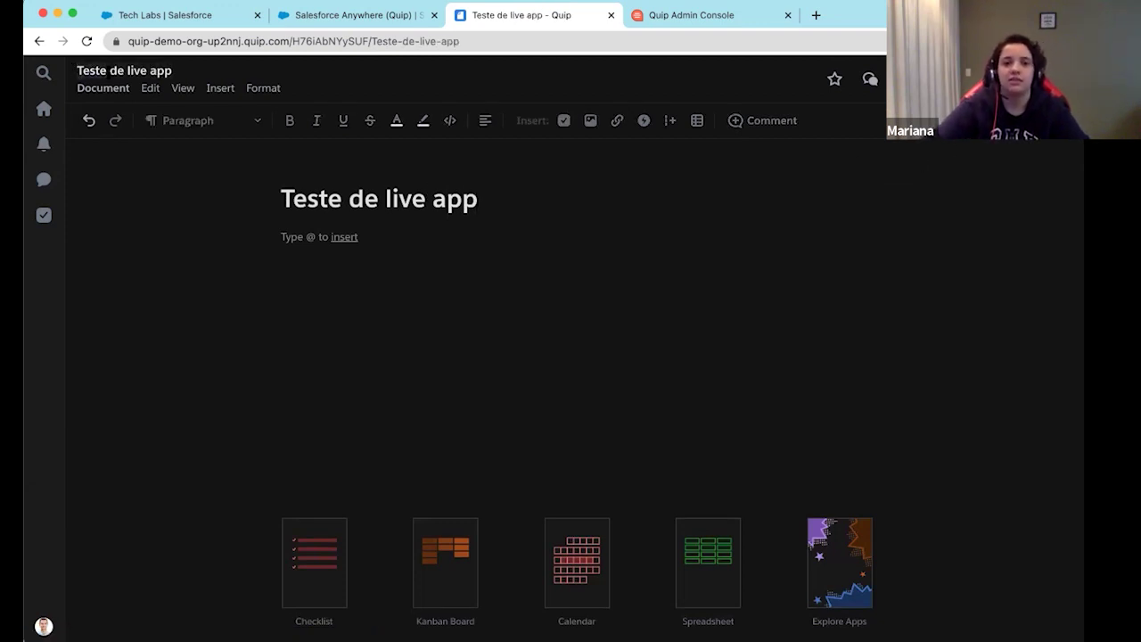
triple_click(372, 198)
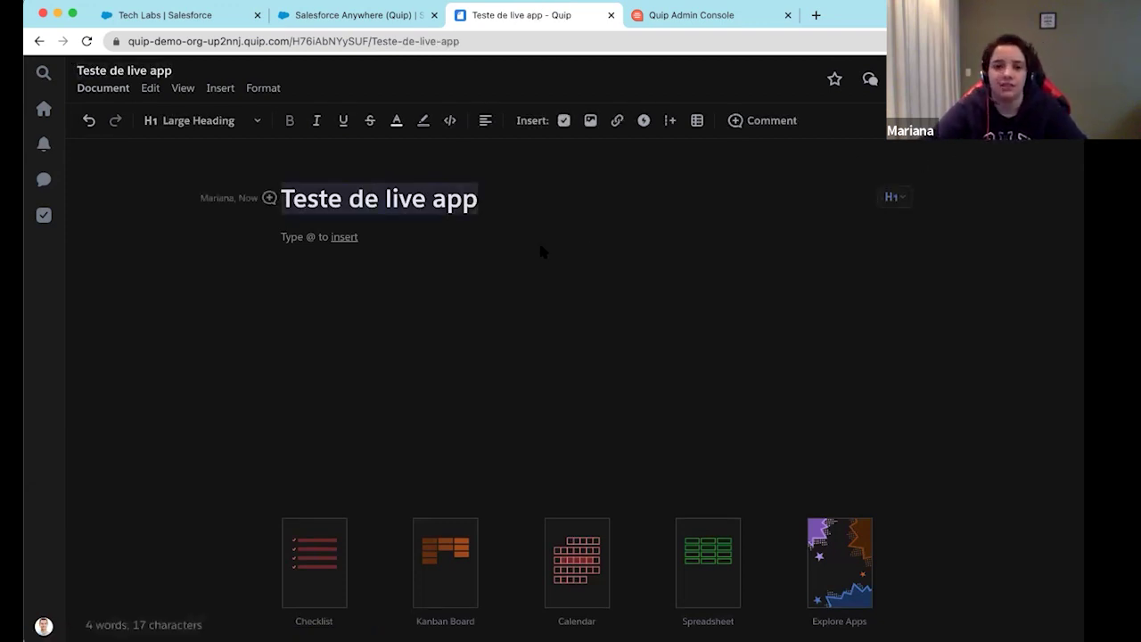
click(470, 239)
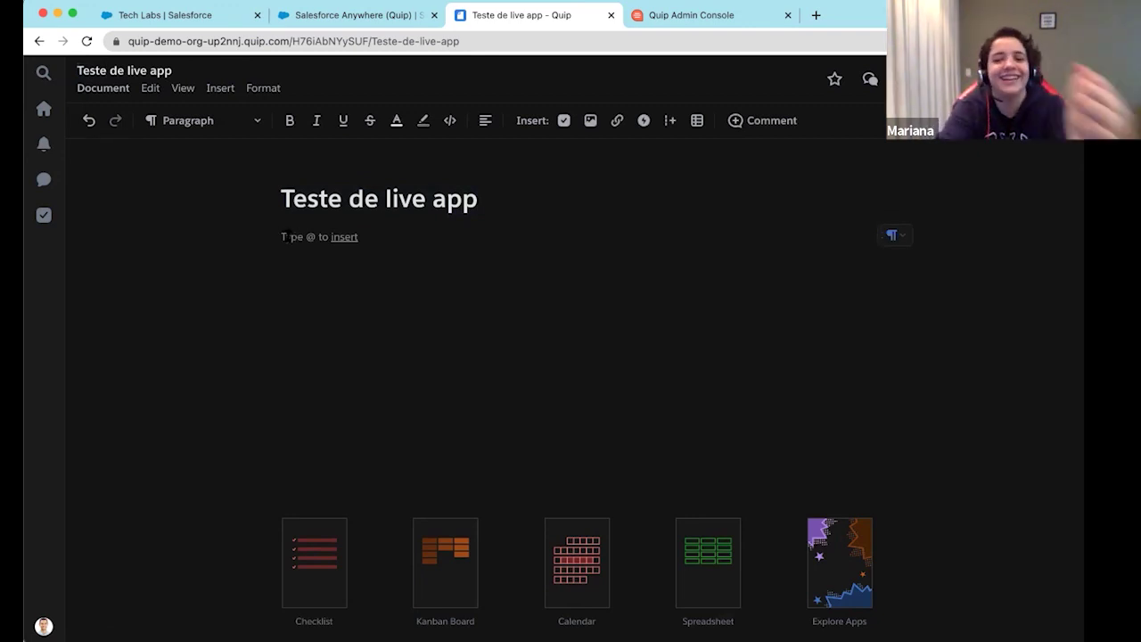
Insert a checklist below the title with entries 'item' and 'item 2'
text(@)
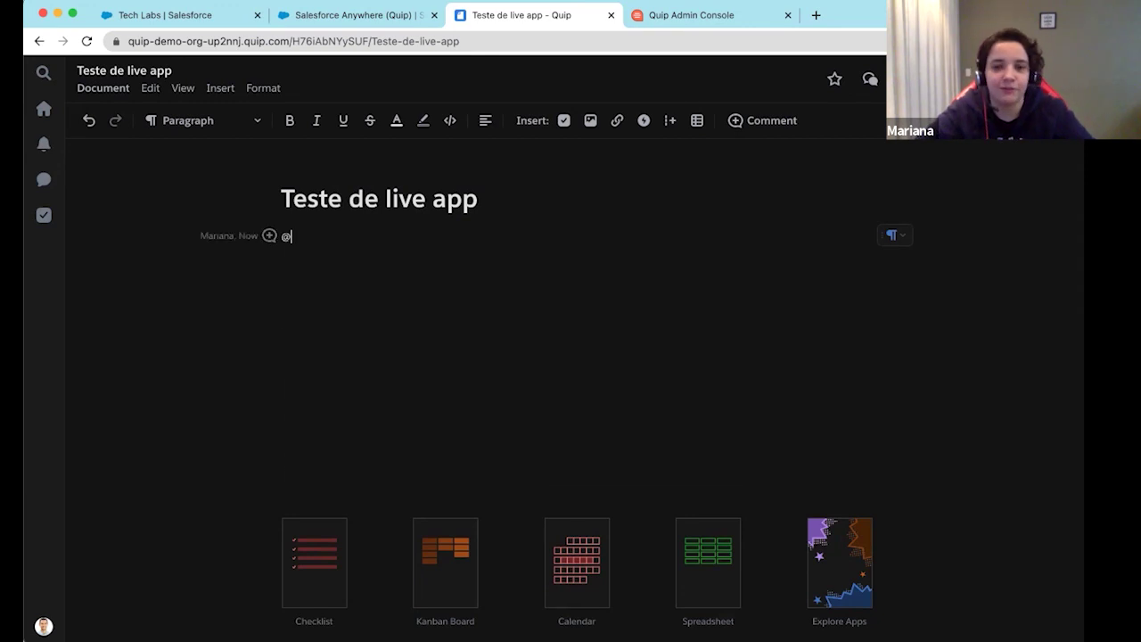
text(ck)
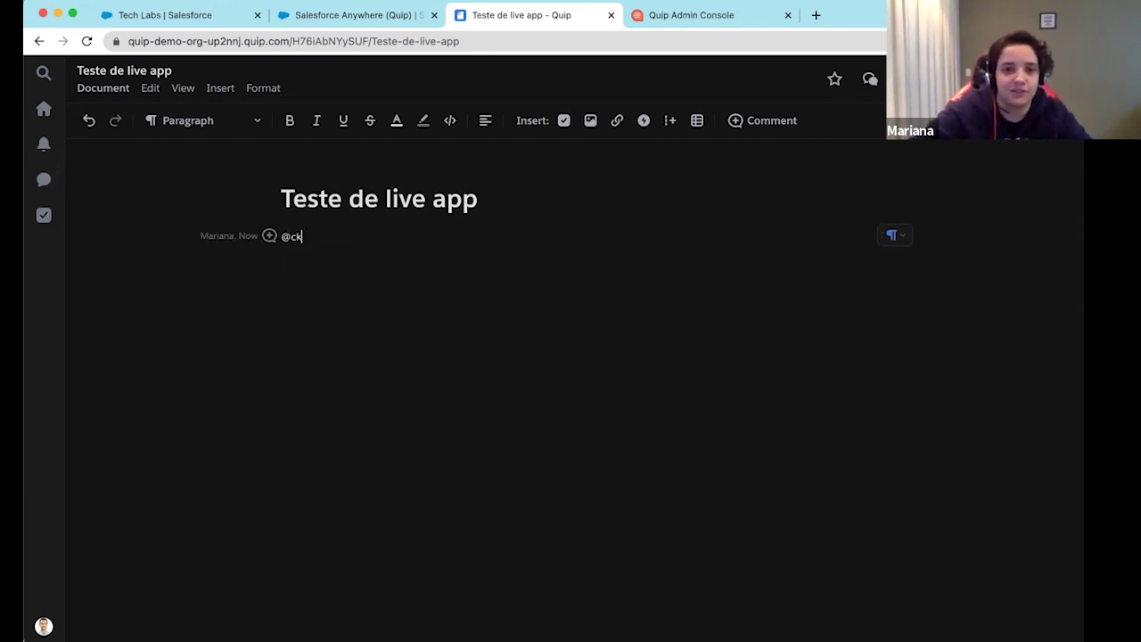
key(BackSpace)
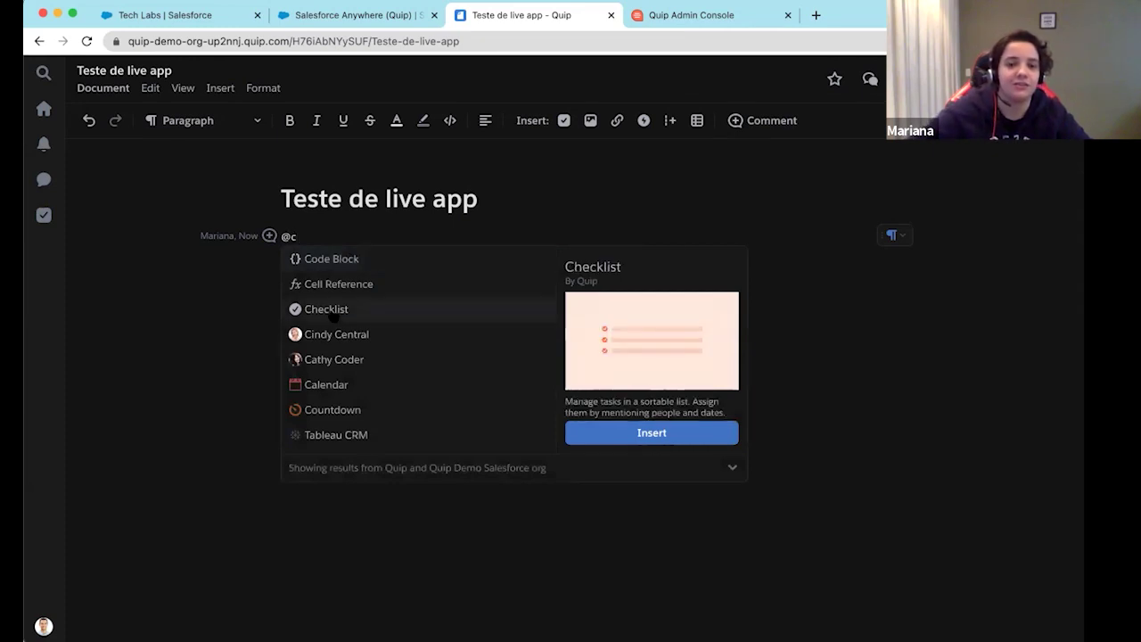
click(651, 437)
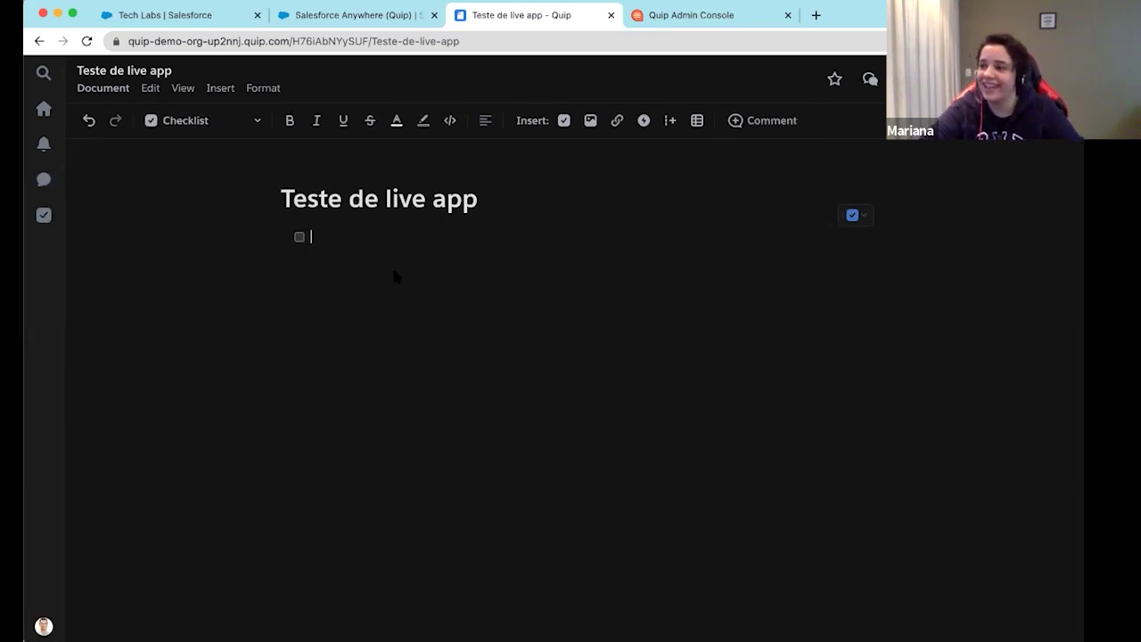
text(item)
key(Return)
text(item 2)
key(Return)
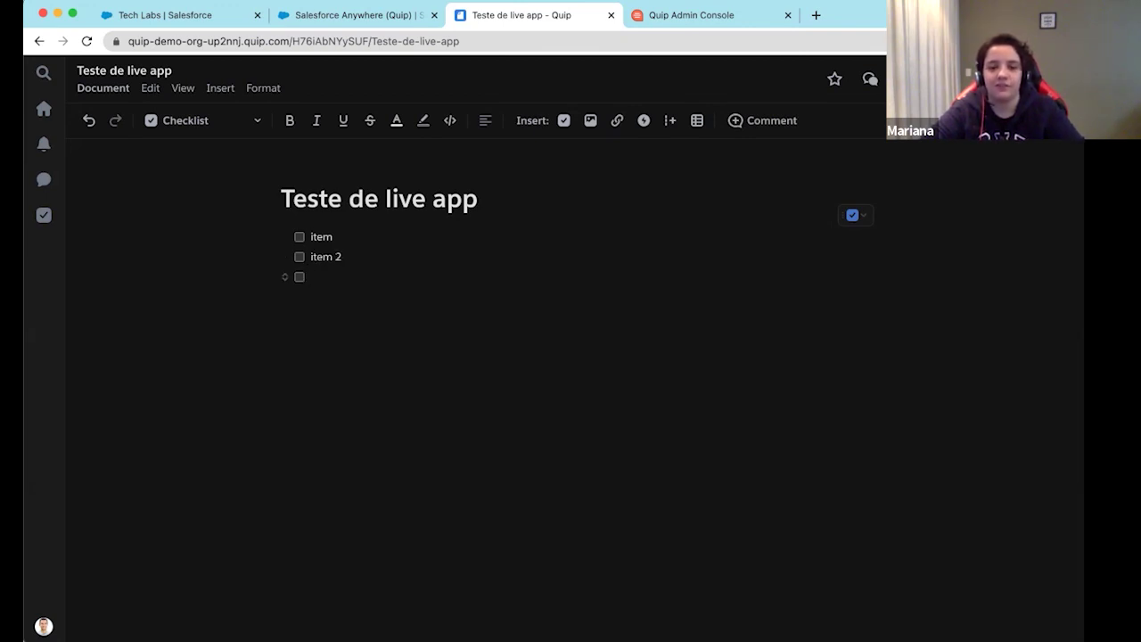
key(Return)
key(Return)
key(Return)
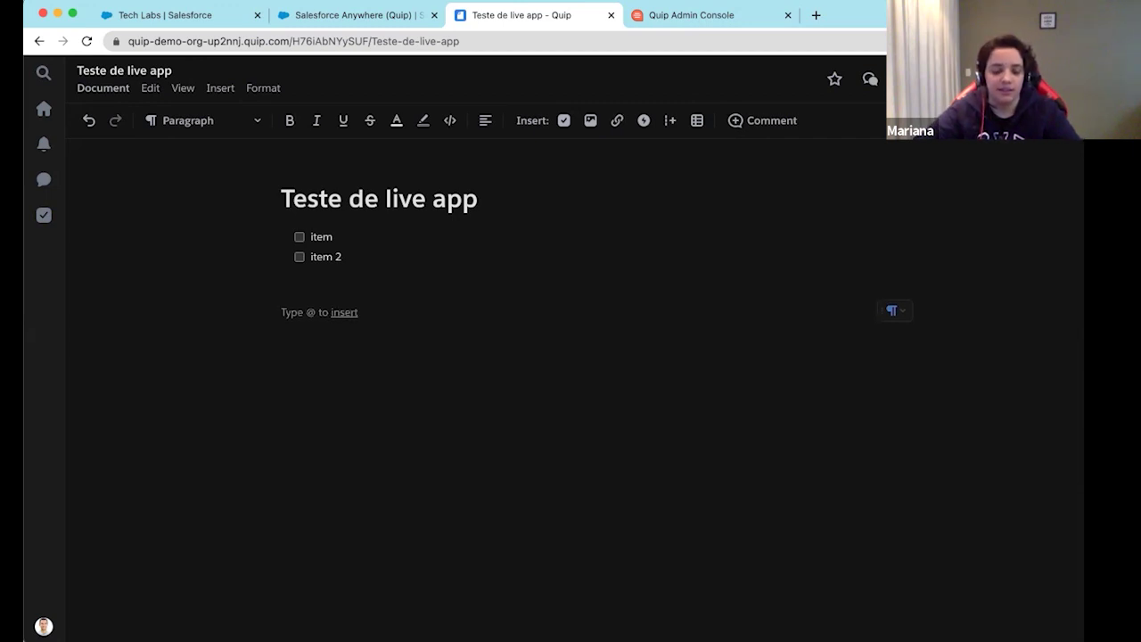
text(@)
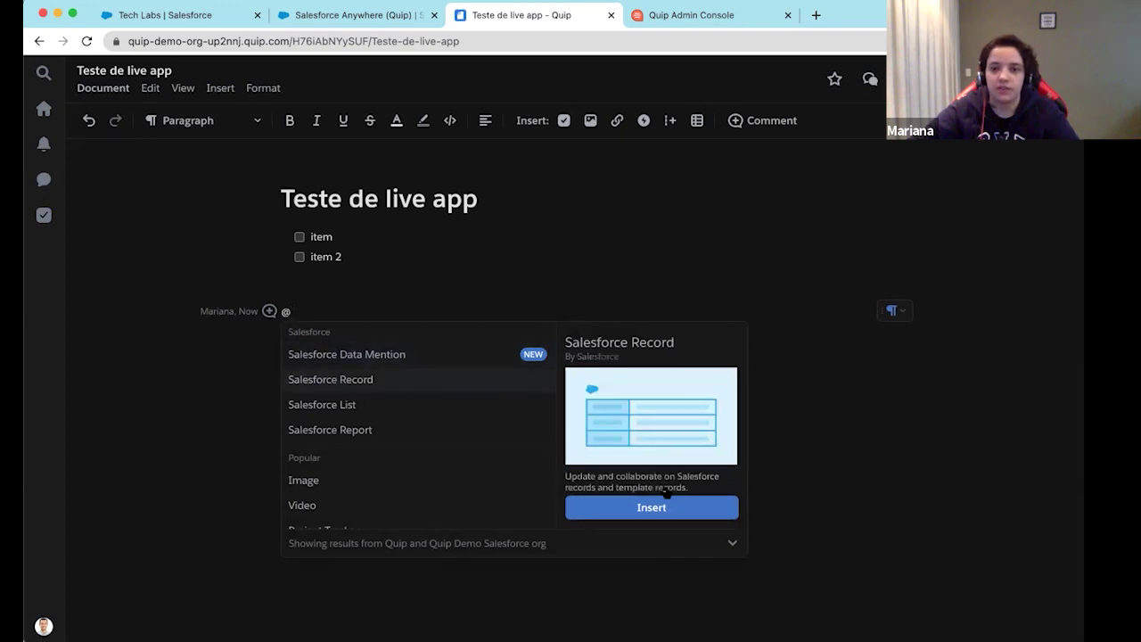
Insert a Salesforce Record live app showing the Acme Partners account
click(659, 510)
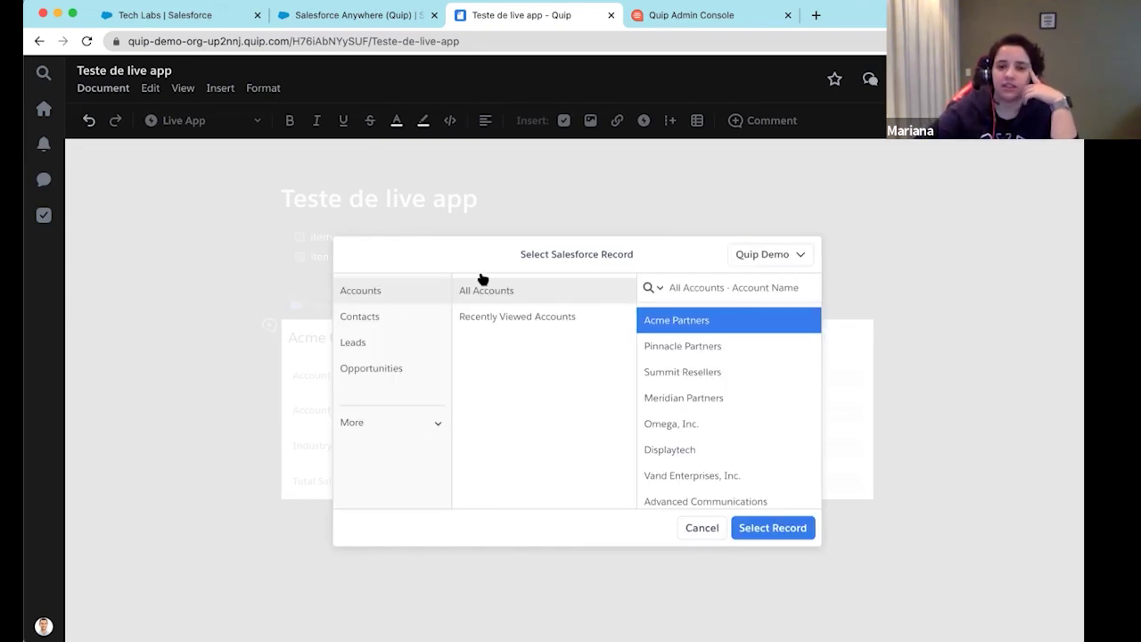
click(774, 528)
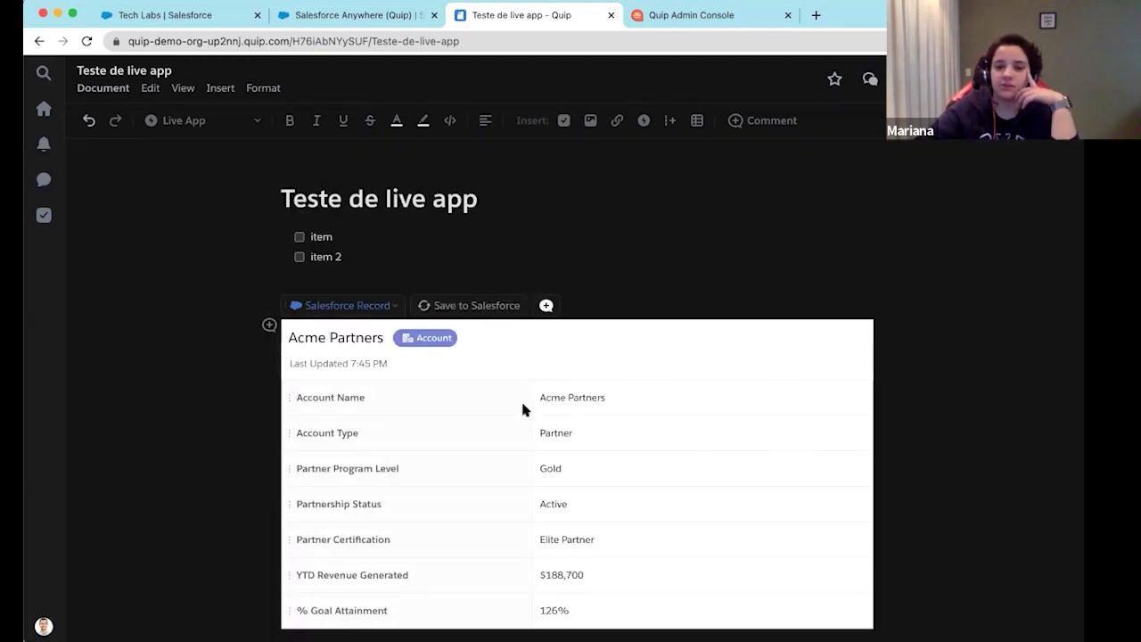
scroll(522, 406, down, 1)
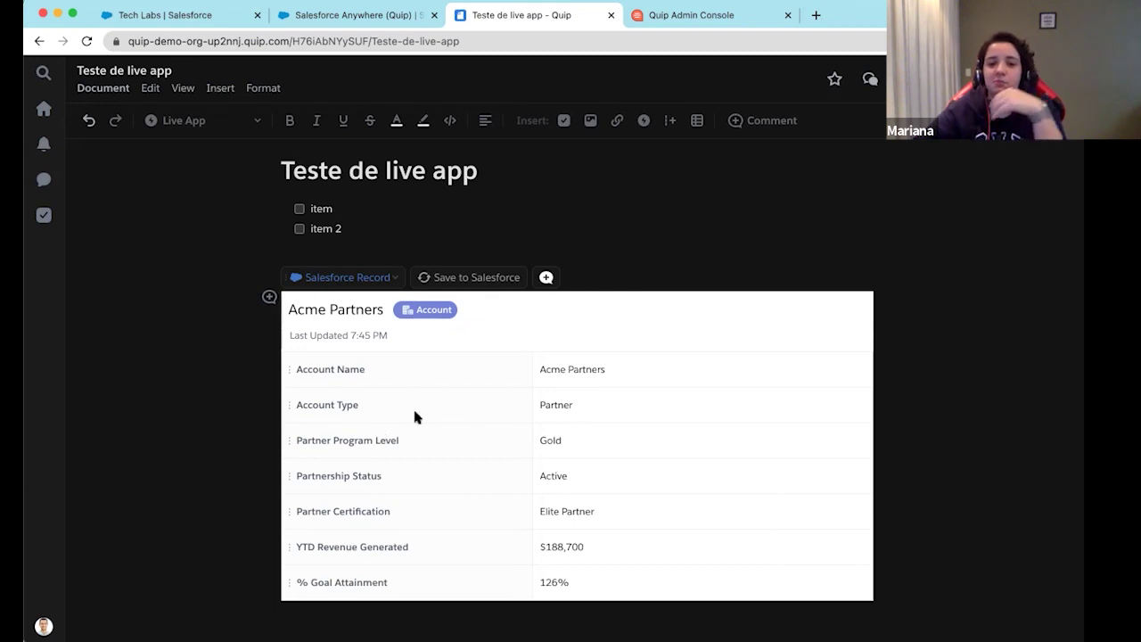
click(378, 283)
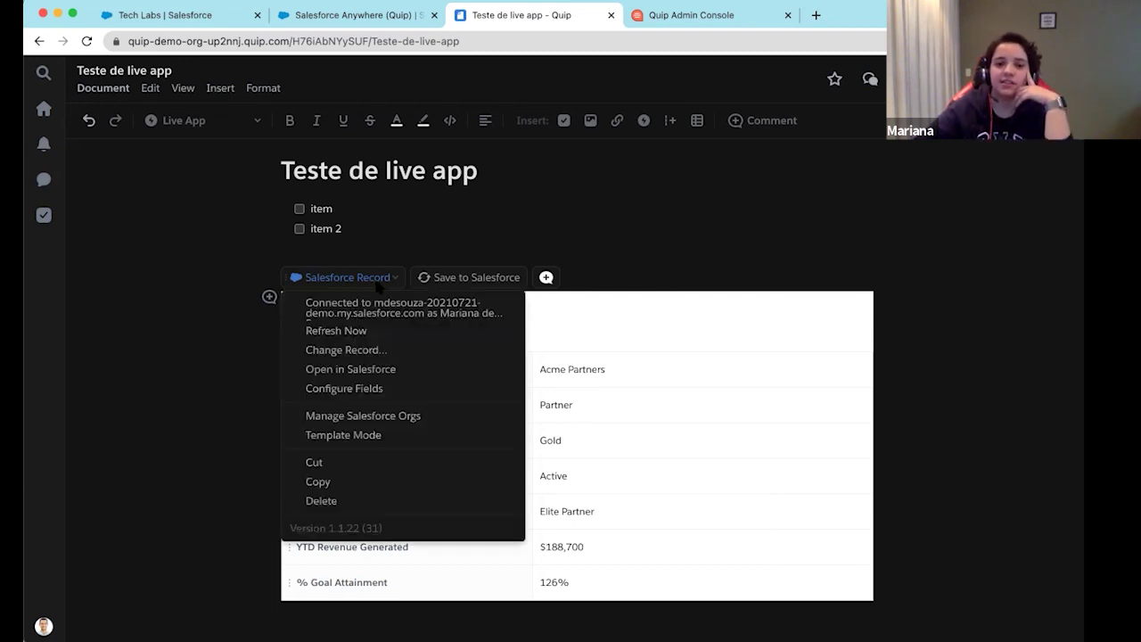
click(411, 391)
scroll(436, 374, down, 15)
scroll(443, 341, up, 15)
scroll(445, 406, down, 10)
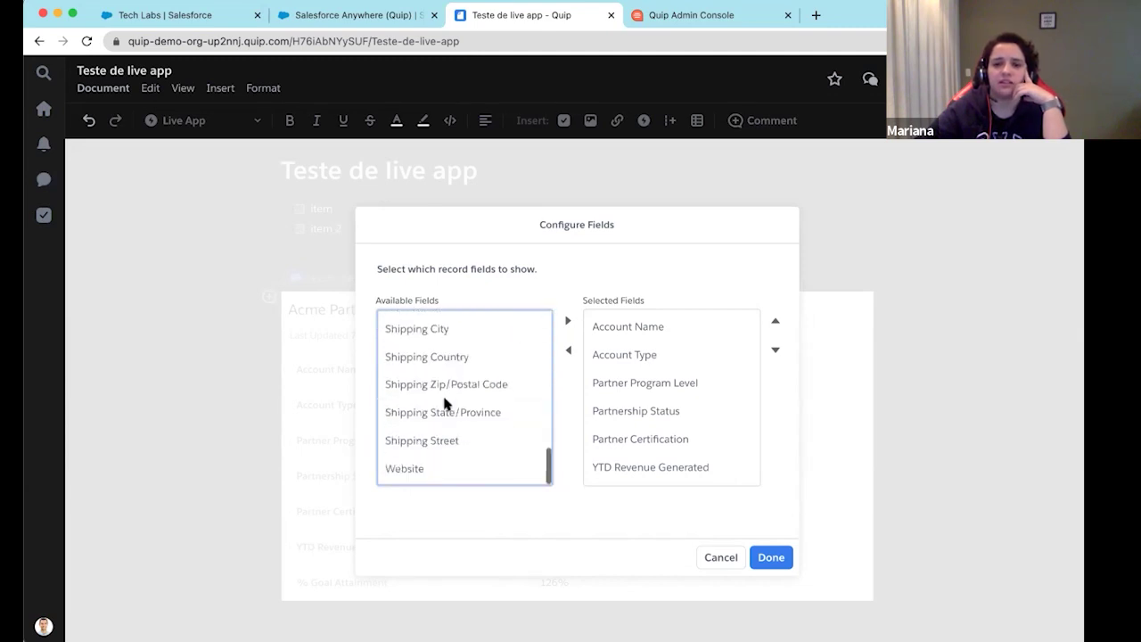
scroll(448, 405, up, 5)
scroll(448, 405, up, 3)
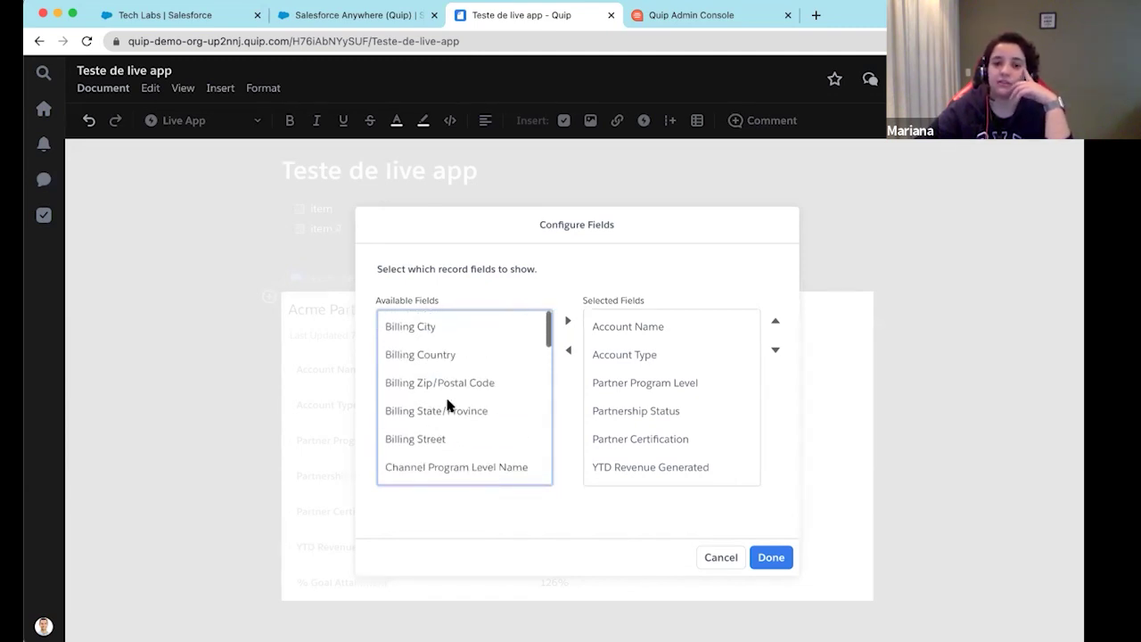
scroll(448, 406, down, 15)
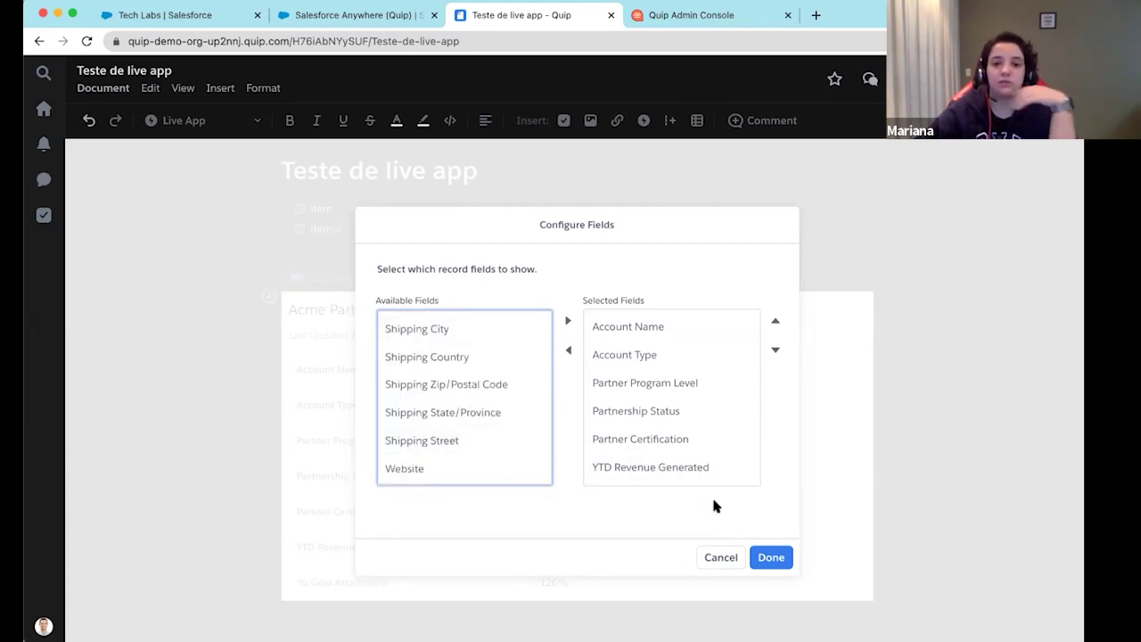
scroll(438, 385, up, 10)
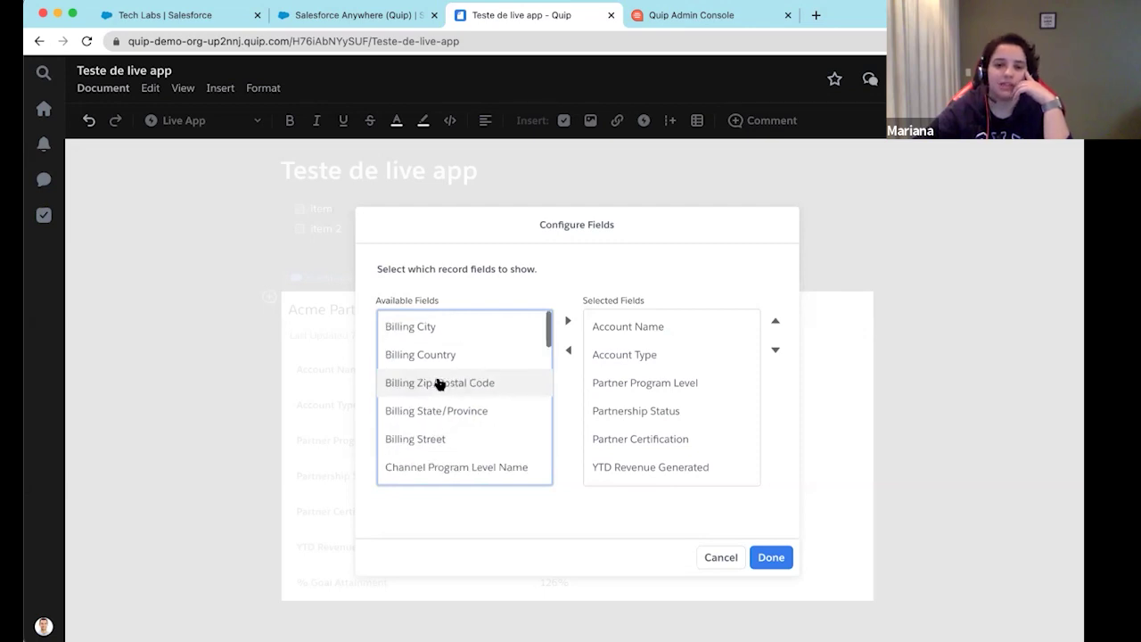
click(708, 554)
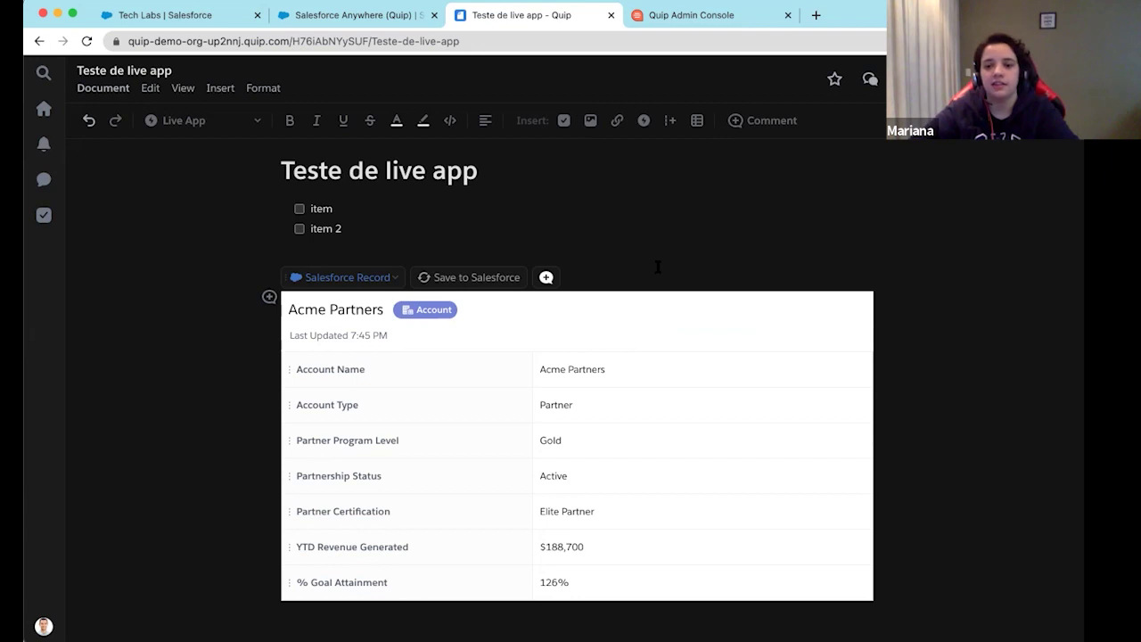
click(974, 532)
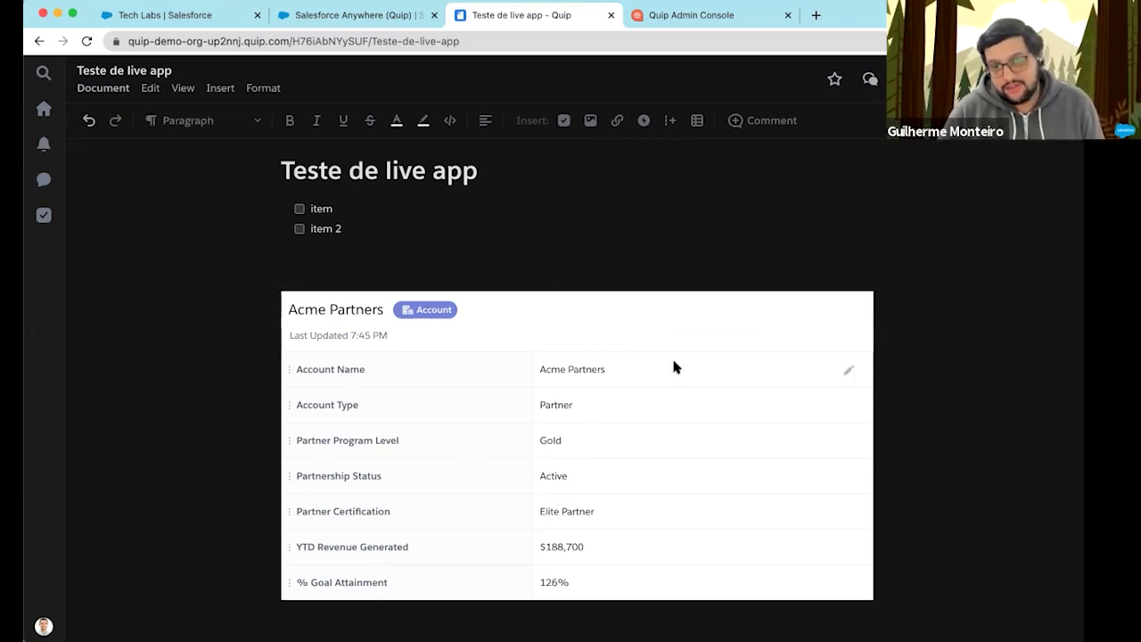
Append 123 to the embedded Account Name, making it Acme Partners 123, and save to Salesforce
click(849, 374)
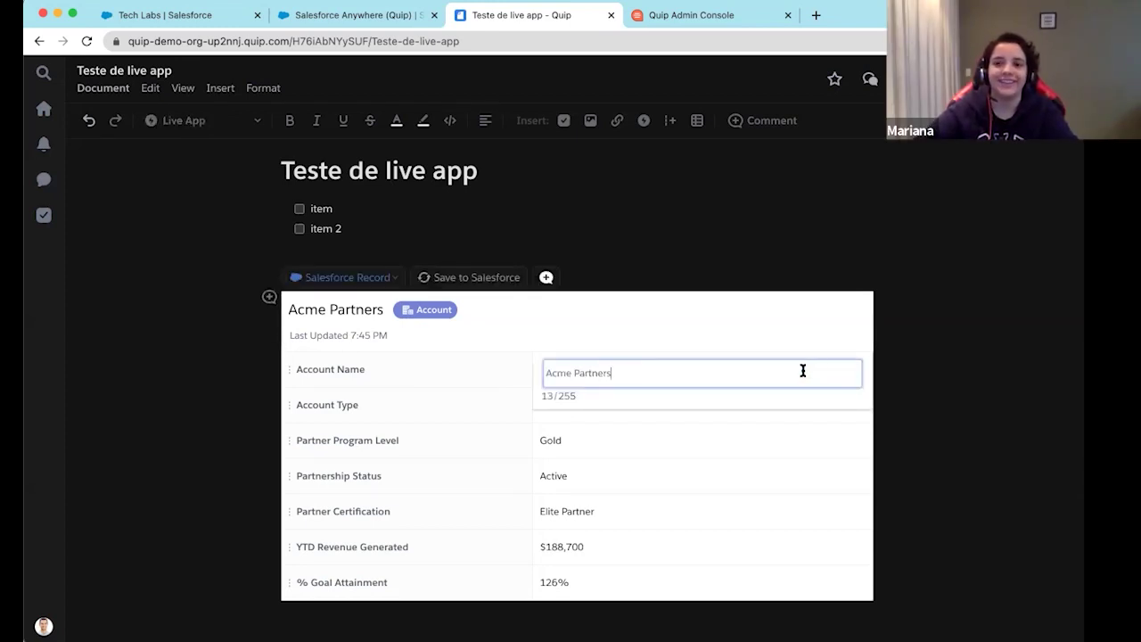
triple_click(802, 371)
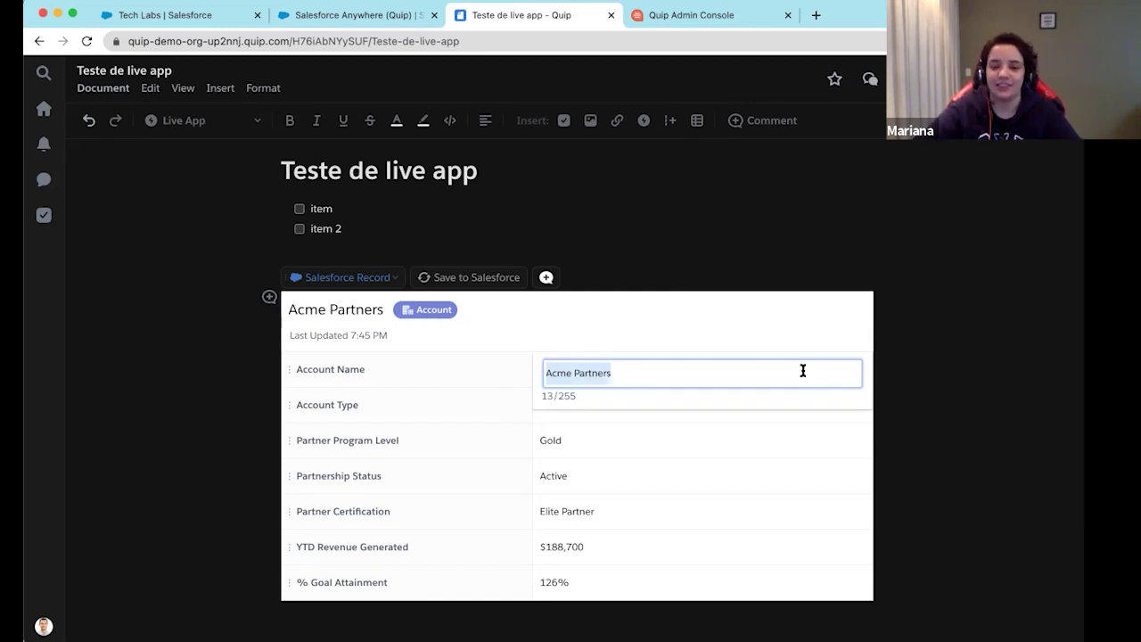
key(Right)
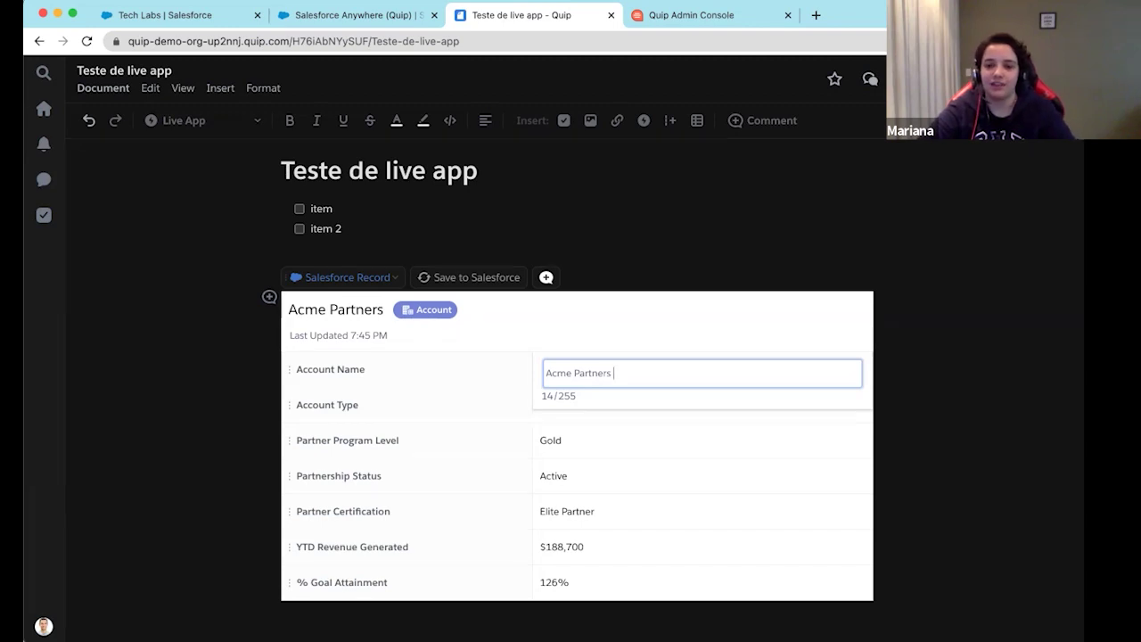
text(123)
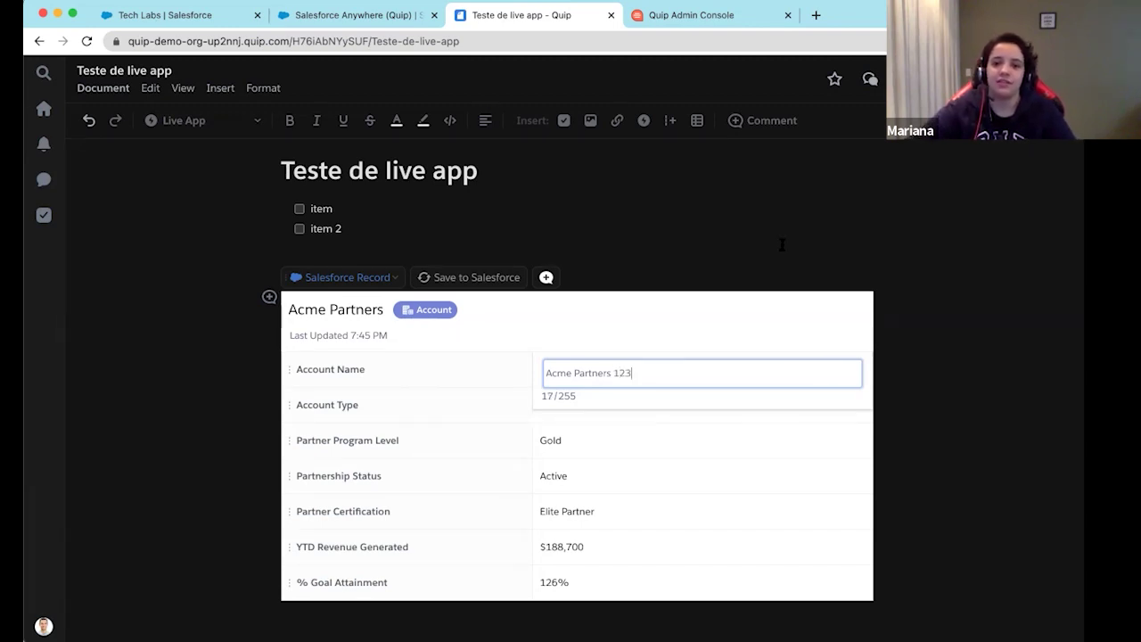
click(777, 266)
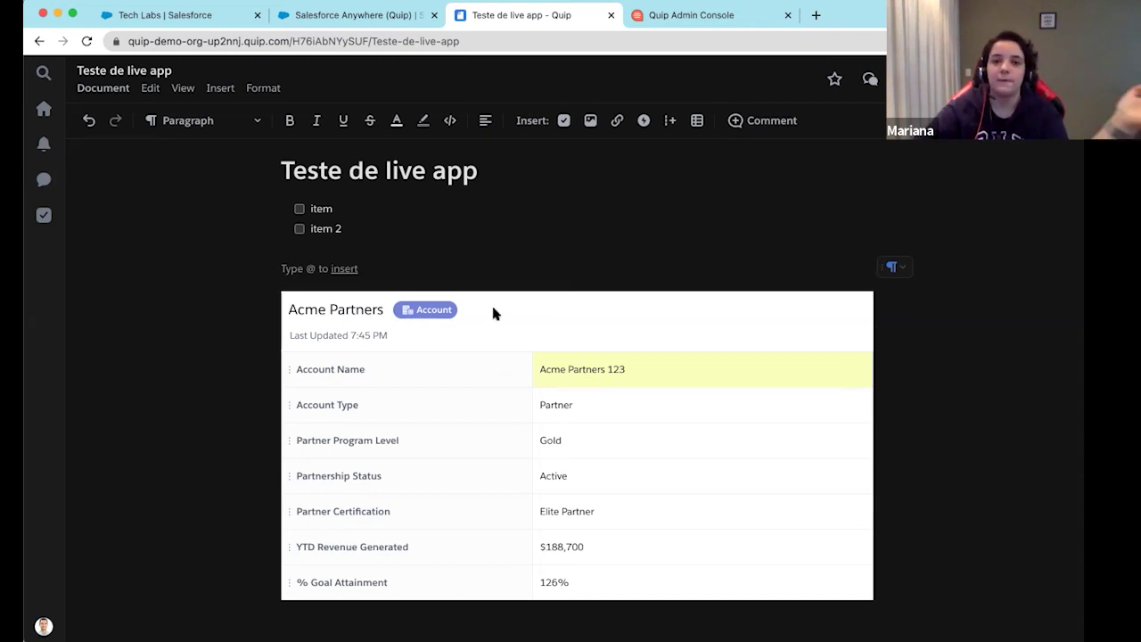
click(516, 312)
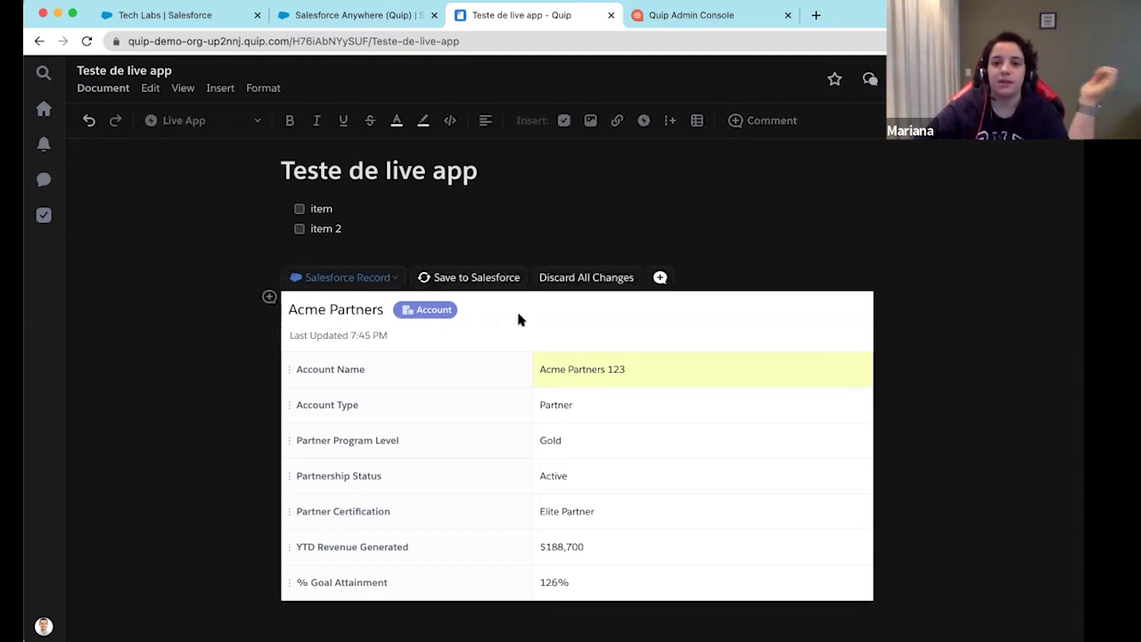
click(455, 280)
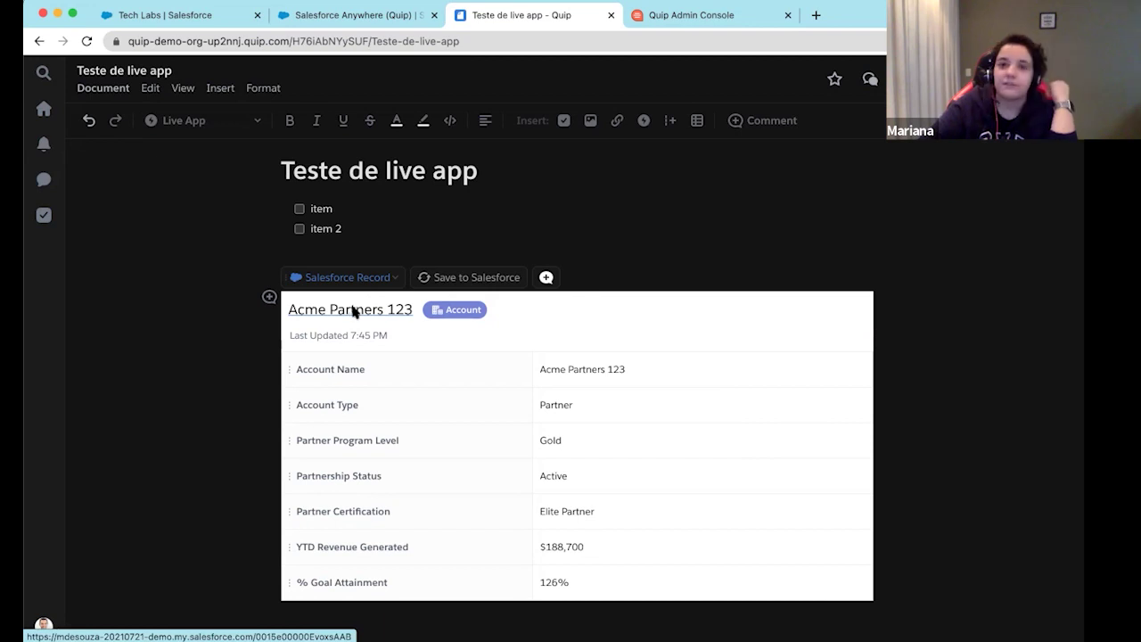
Go to the Acme Partners 123 account record in Salesforce
click(352, 309)
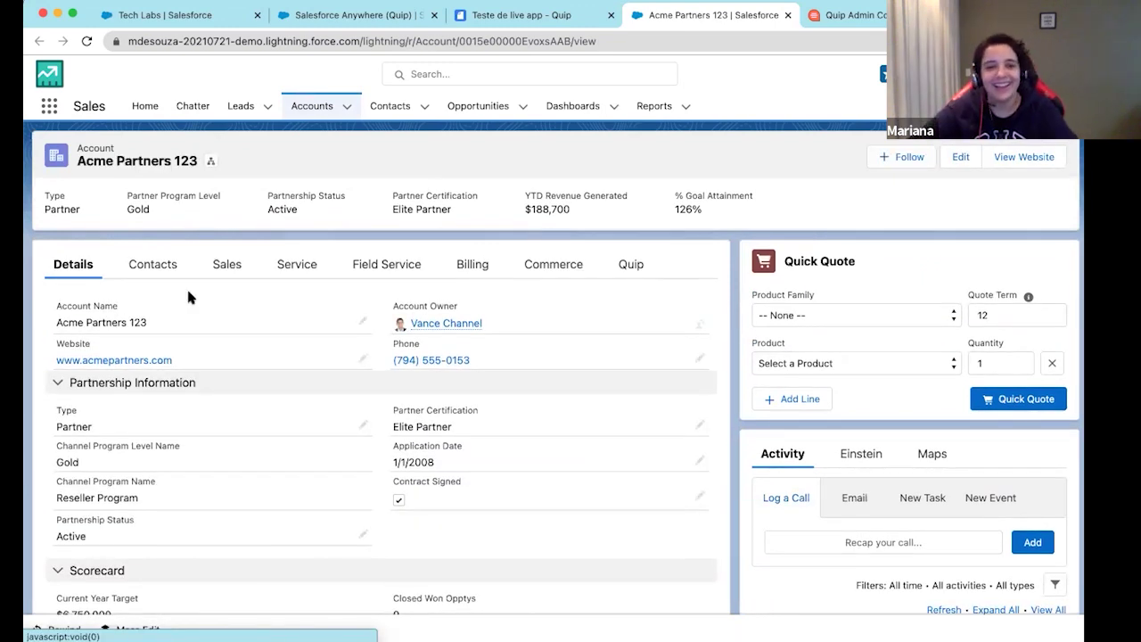
scroll(119, 284, up, 5)
scroll(118, 285, up, 2)
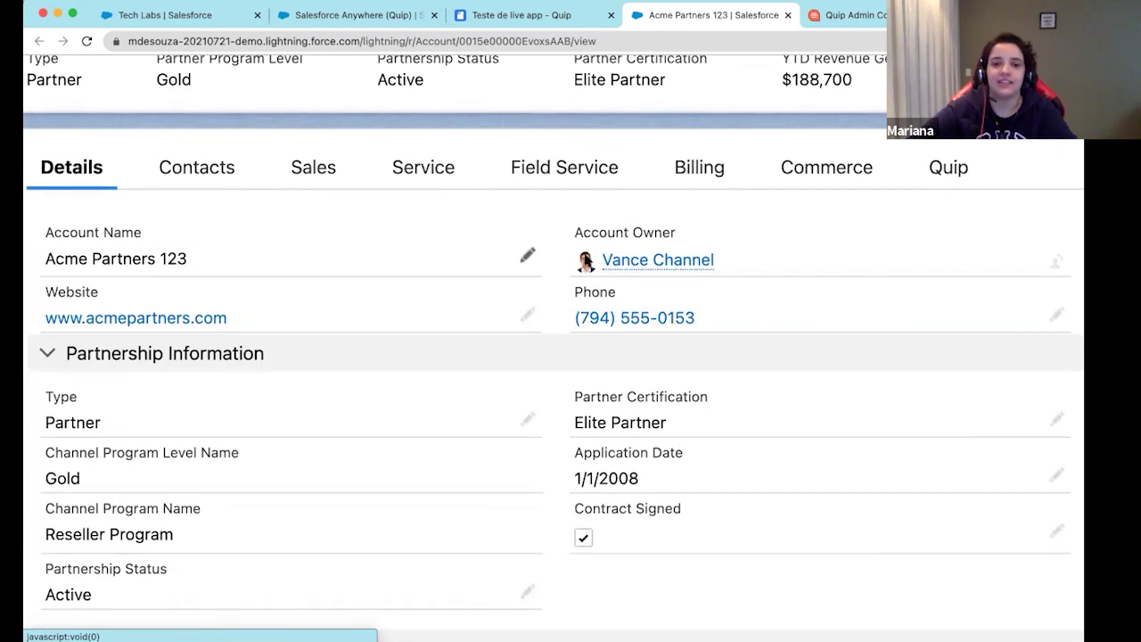
Edit the Account Name, replacing 123 with 456, and save it as Acme Partners 456
click(530, 258)
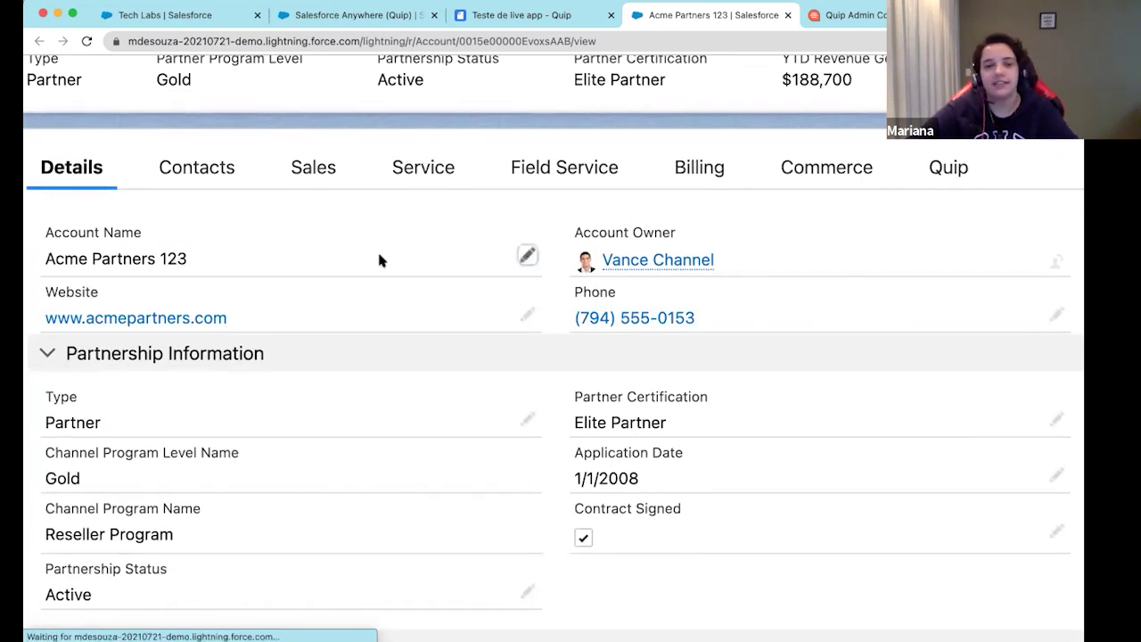
double_click(89, 284)
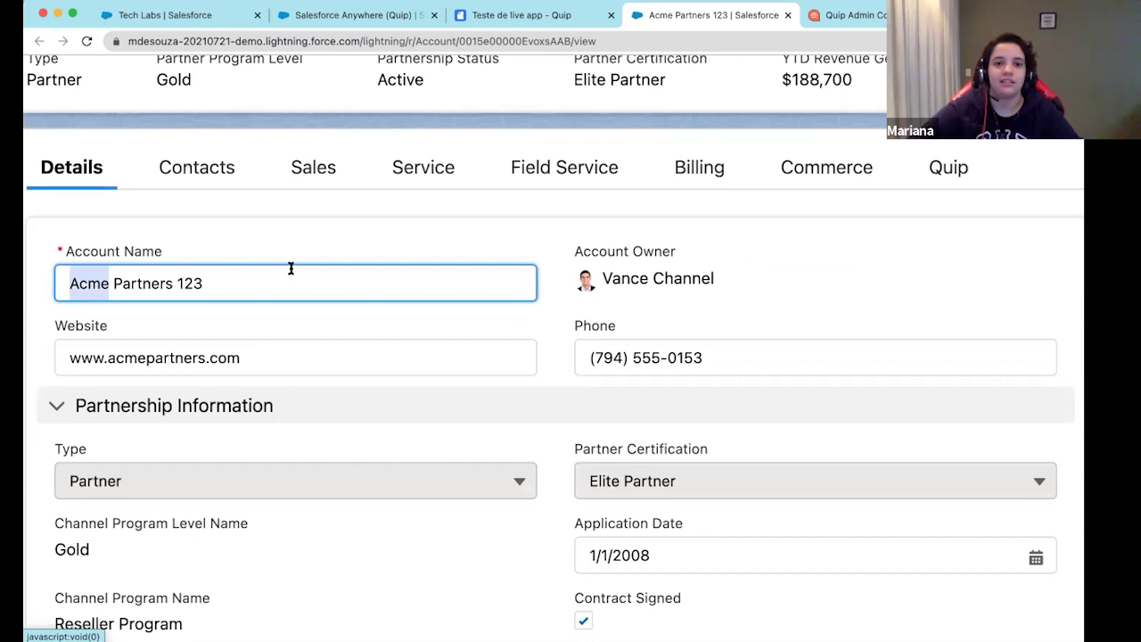
triple_click(274, 282)
double_click(191, 285)
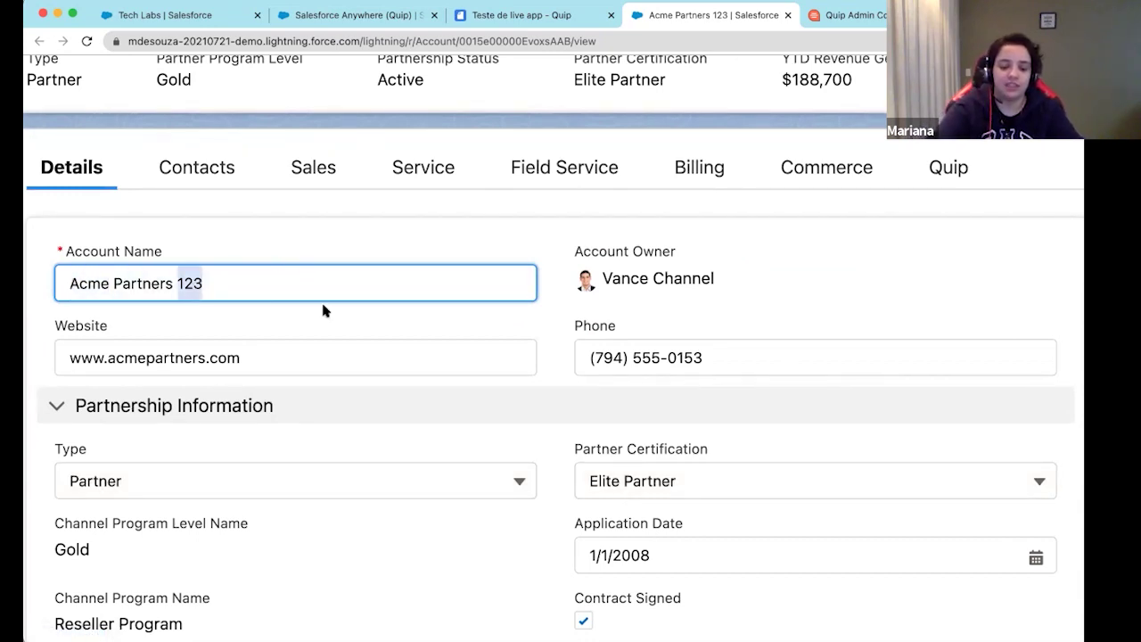
text(456)
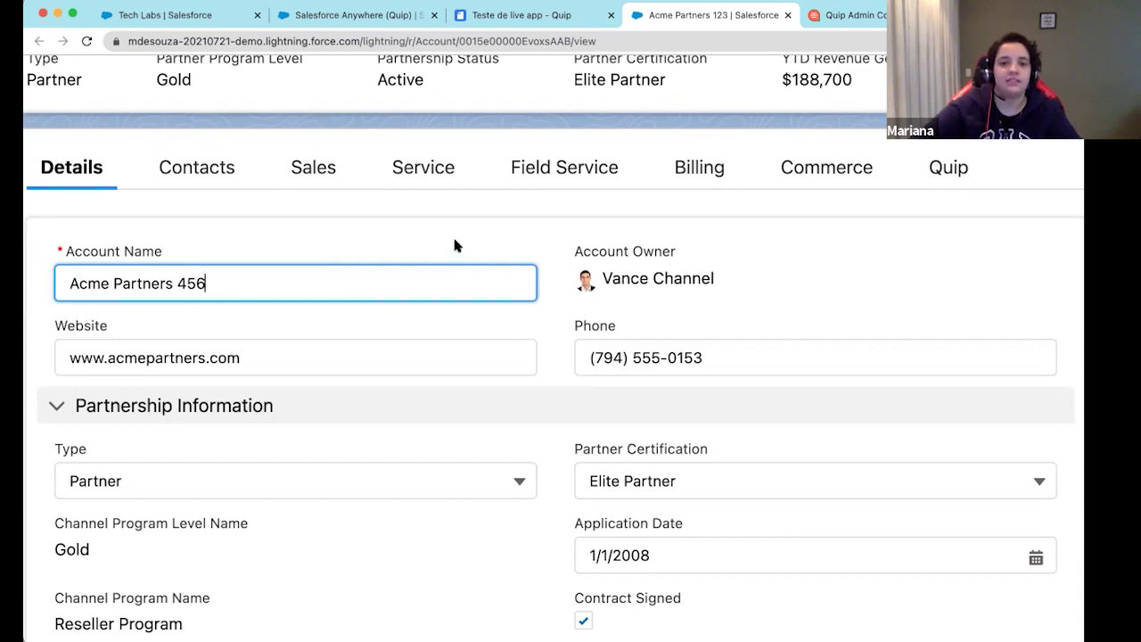
key(ctrl+minus)
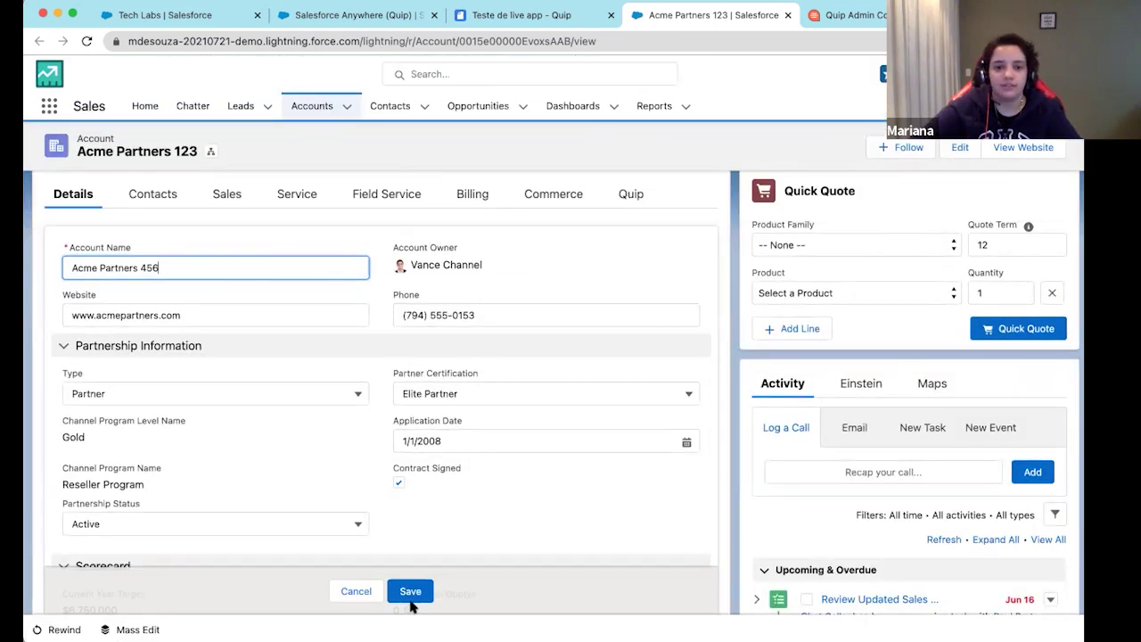
click(410, 591)
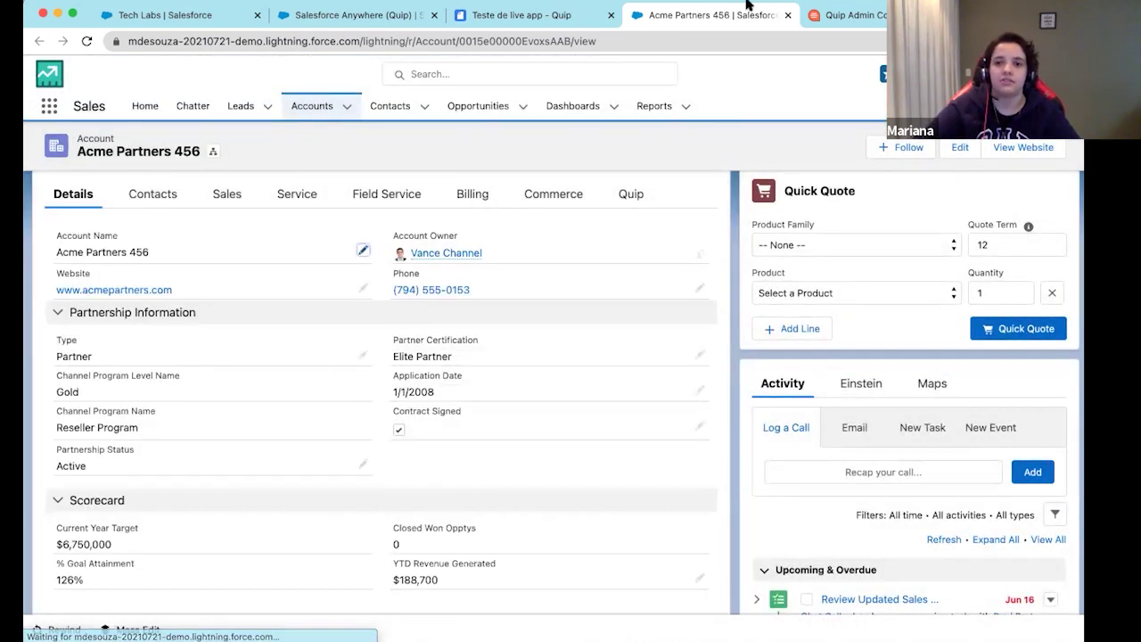
click(858, 18)
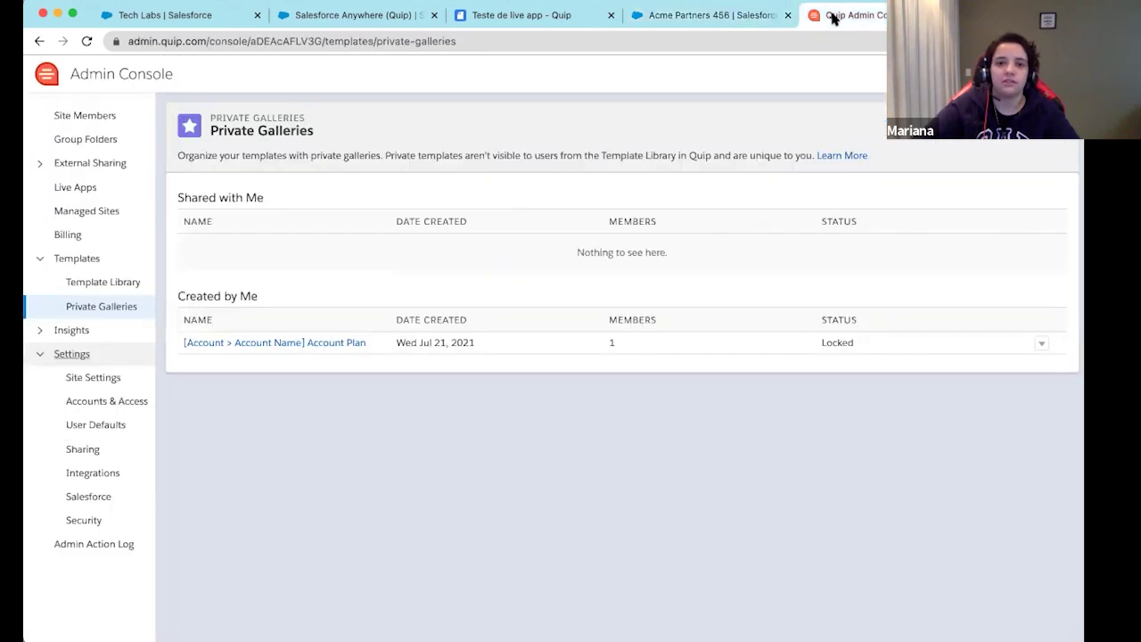
Use Refresh Now on the embedded Salesforce Record so it shows Acme Partners 456
click(515, 18)
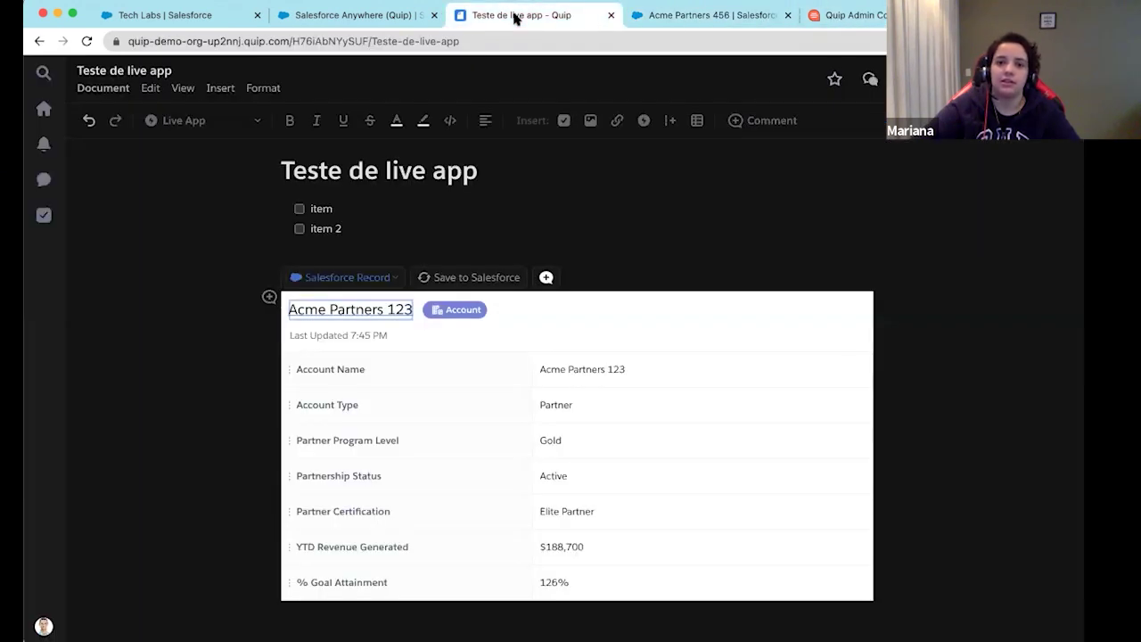
click(755, 253)
click(486, 307)
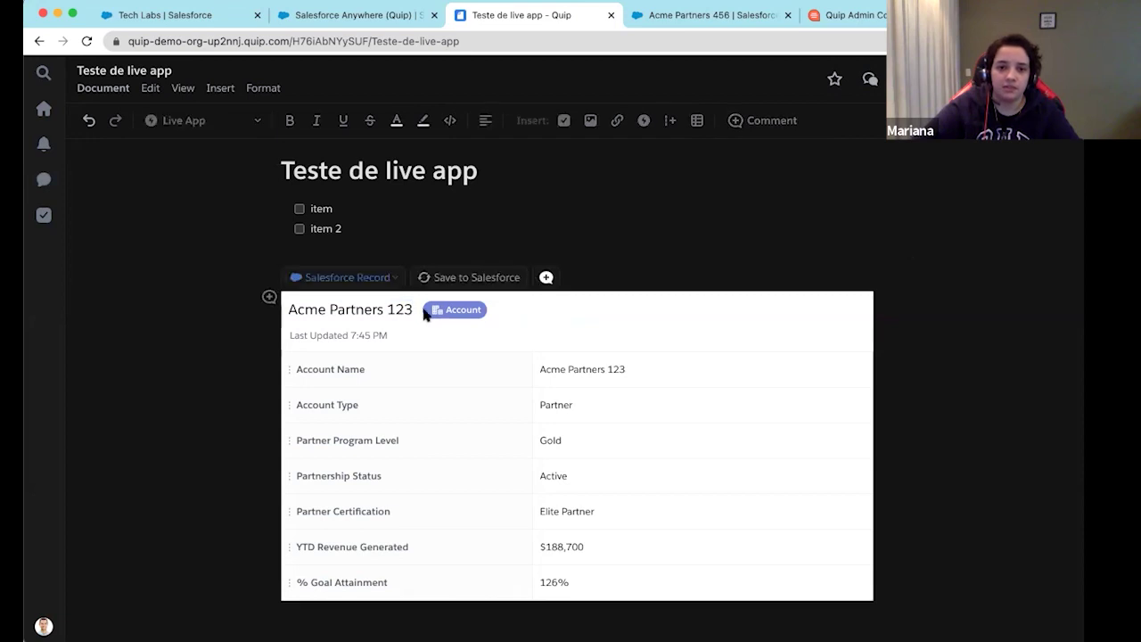
click(398, 281)
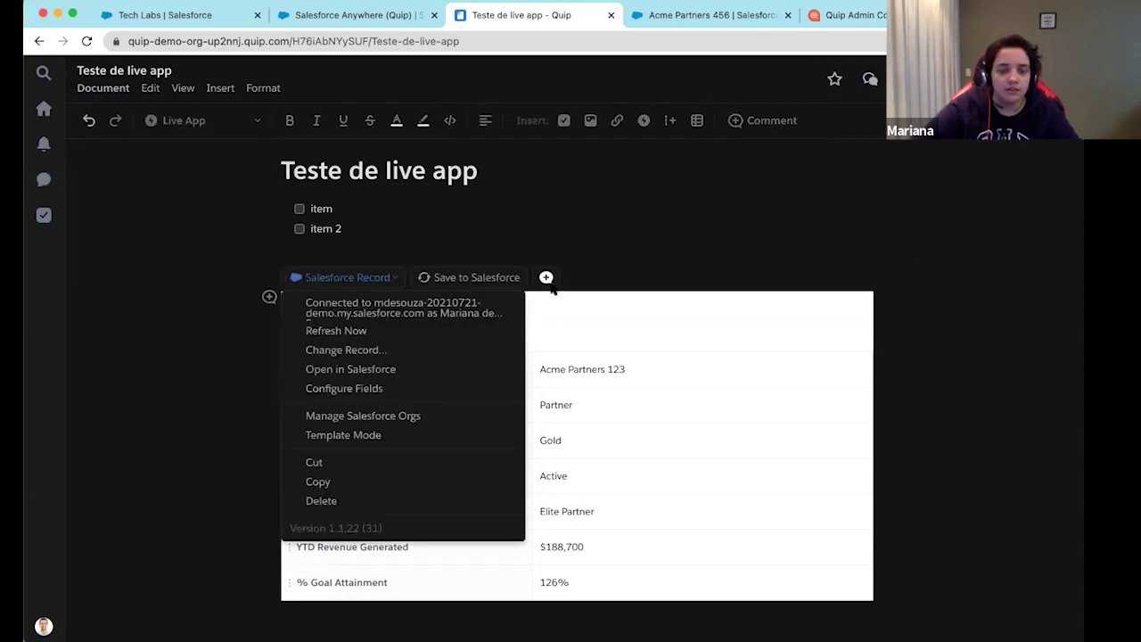
click(359, 330)
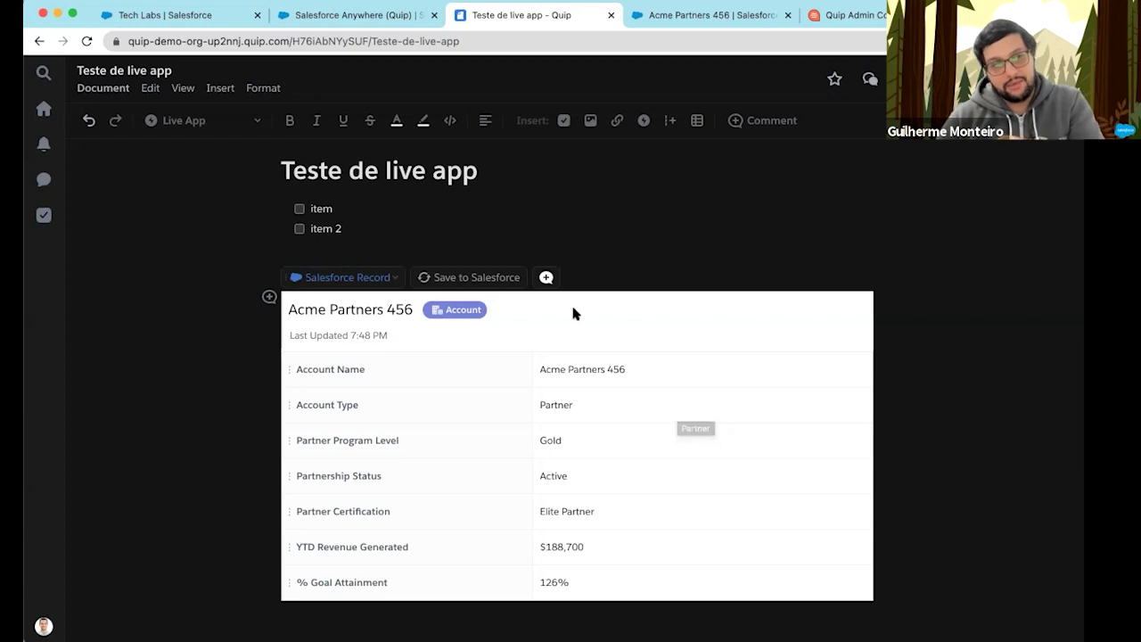
click(758, 253)
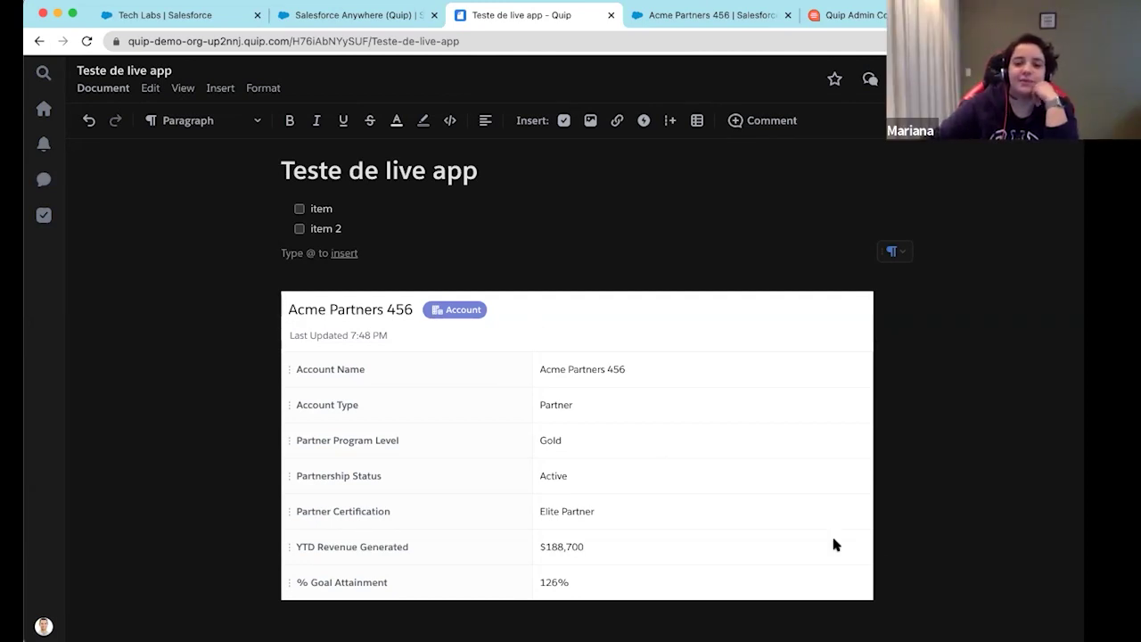
On a new line below the Acme Partners 456 record, insert a Kanban Board via @K
click(828, 620)
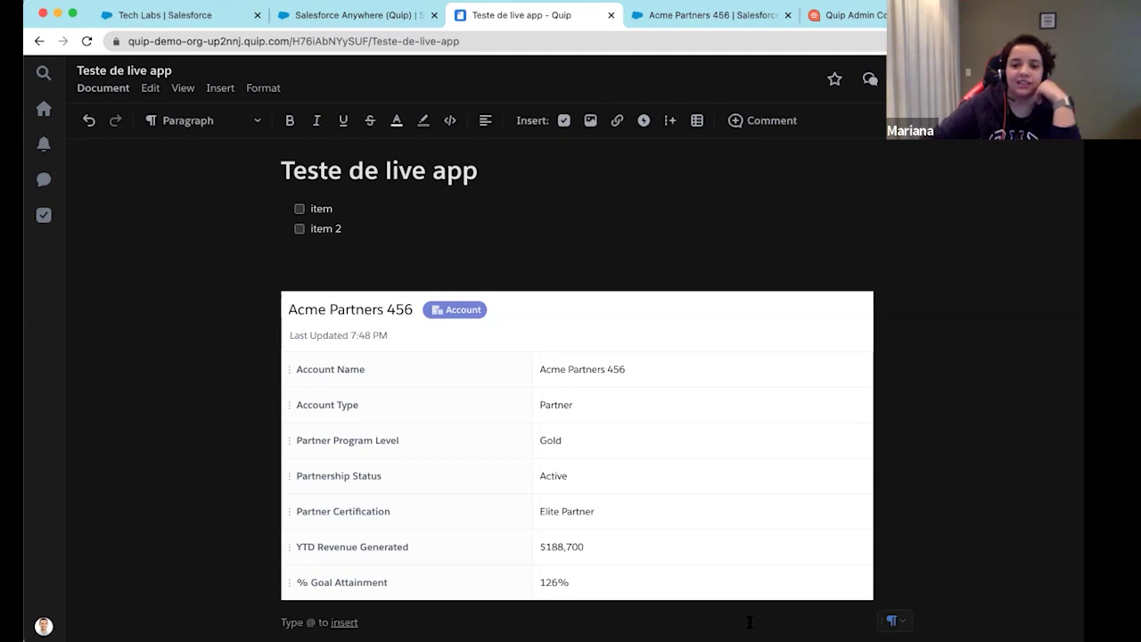
key(Return)
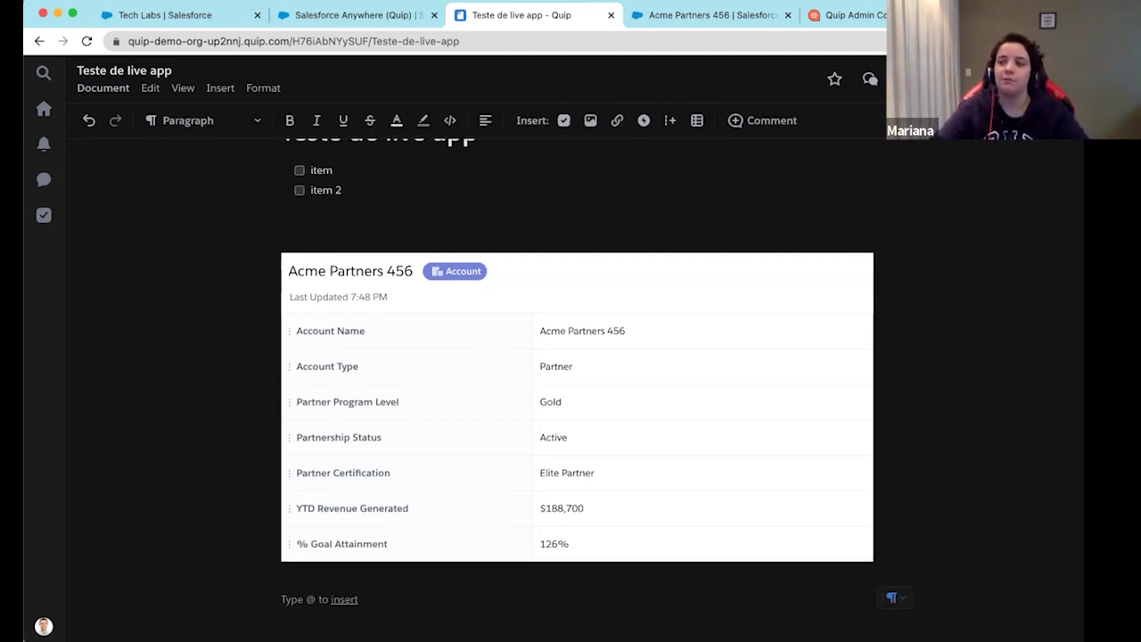
text(@)
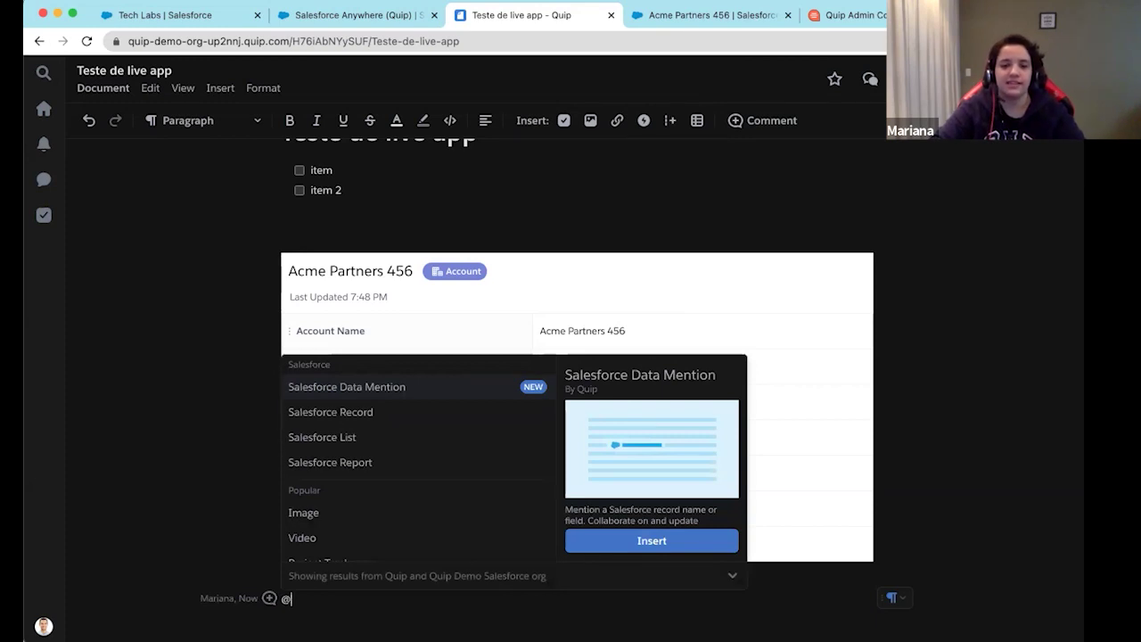
text(K)
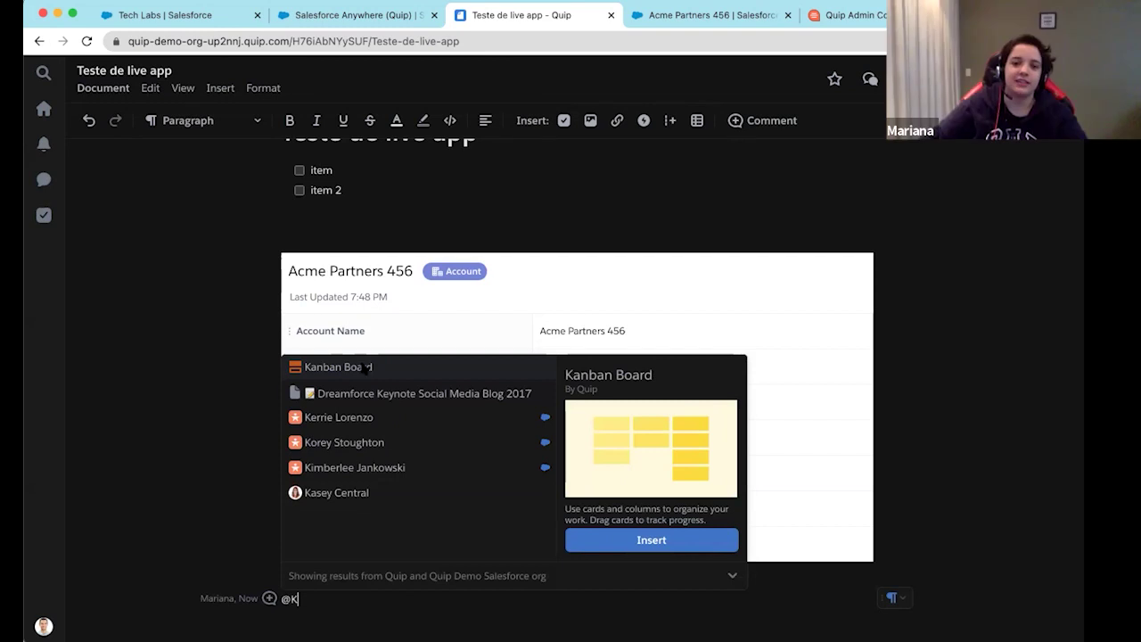
click(668, 542)
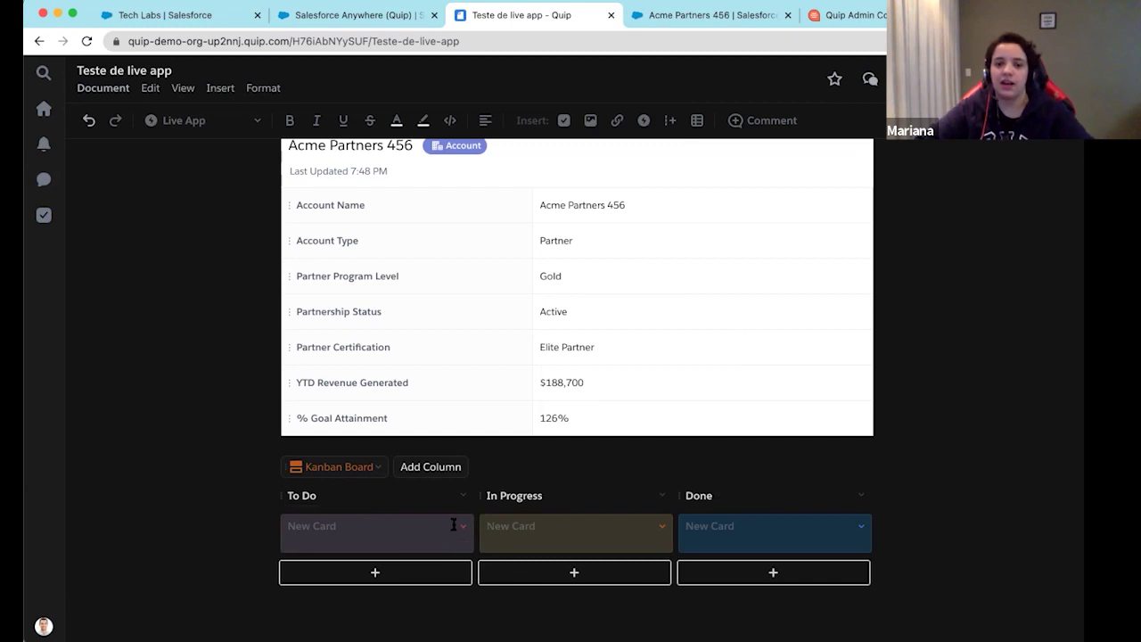
Add a fourth Kanban column named Blocked and set its colour to yellow
click(310, 496)
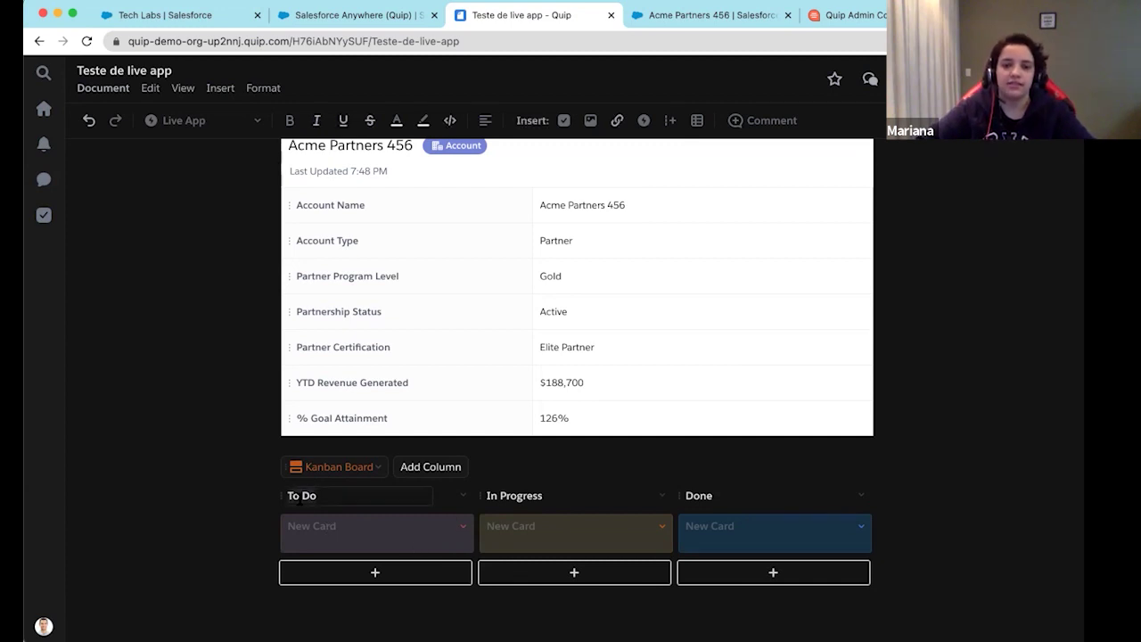
click(433, 469)
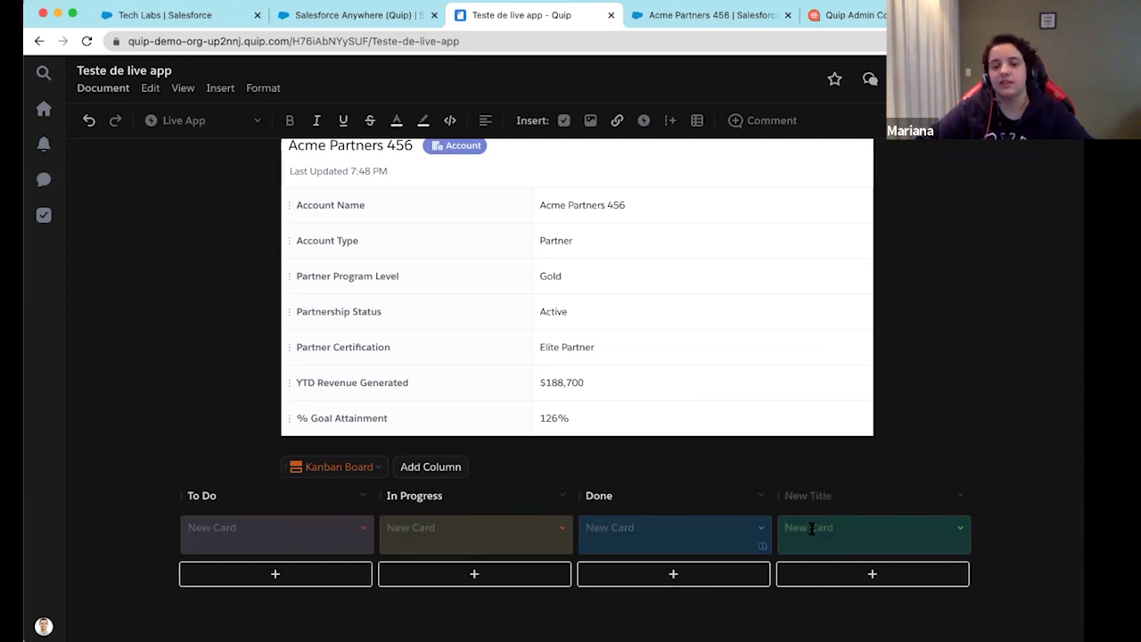
click(806, 497)
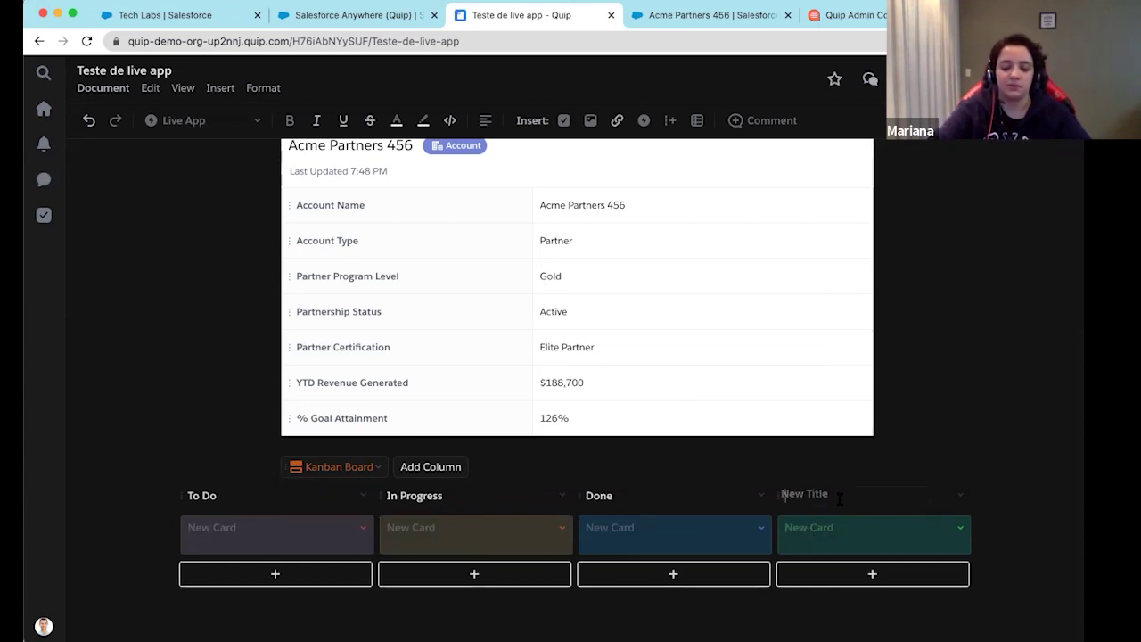
text(Blocked)
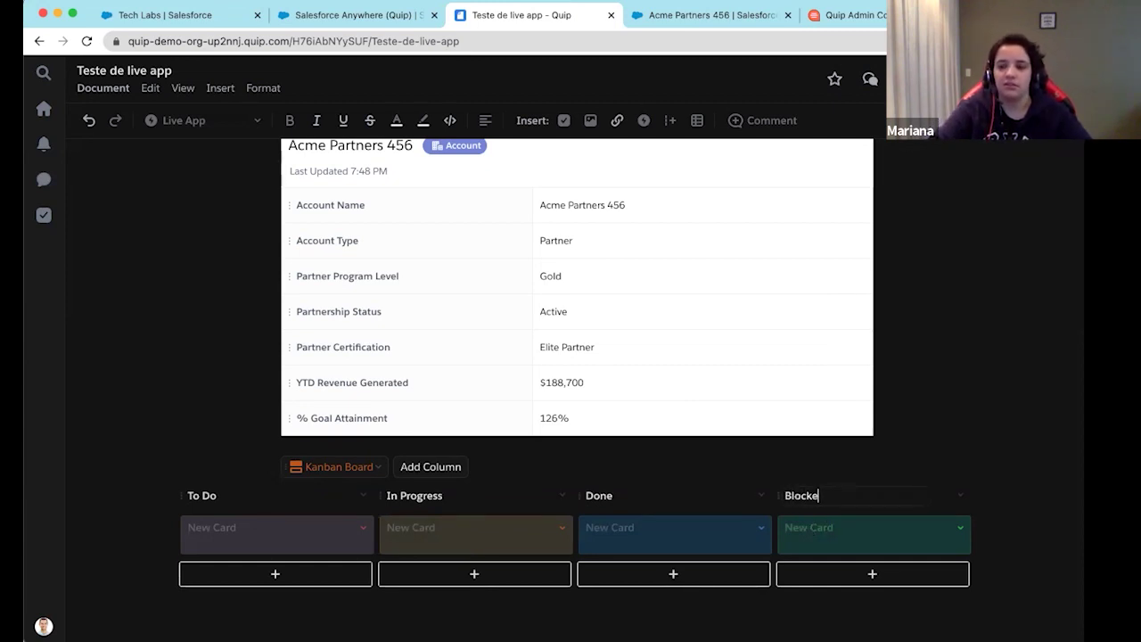
click(961, 497)
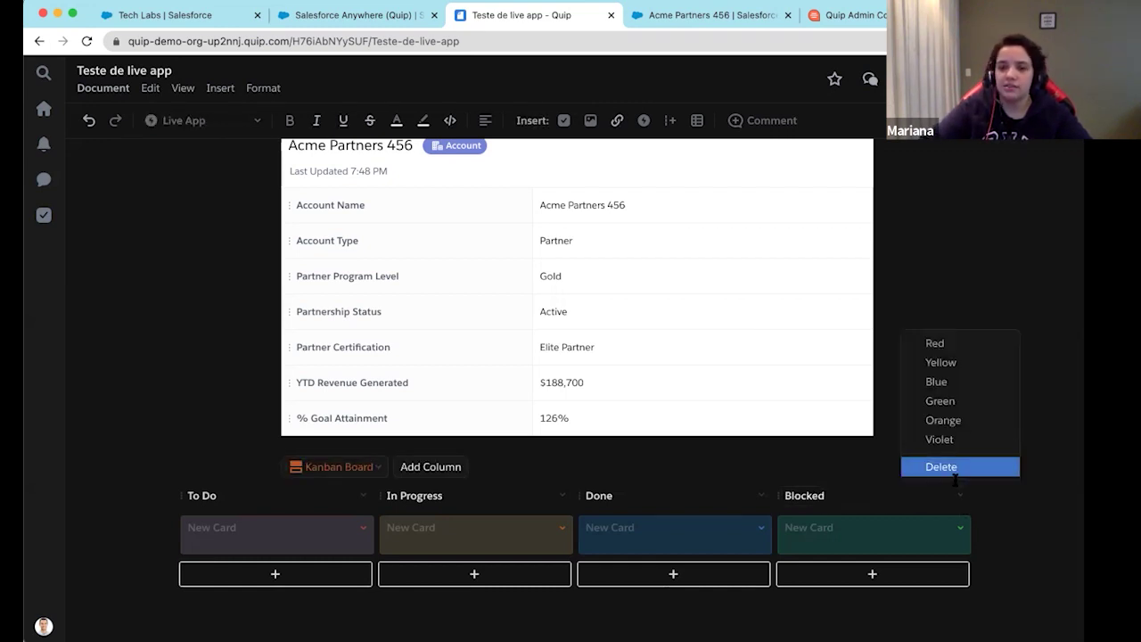
click(957, 342)
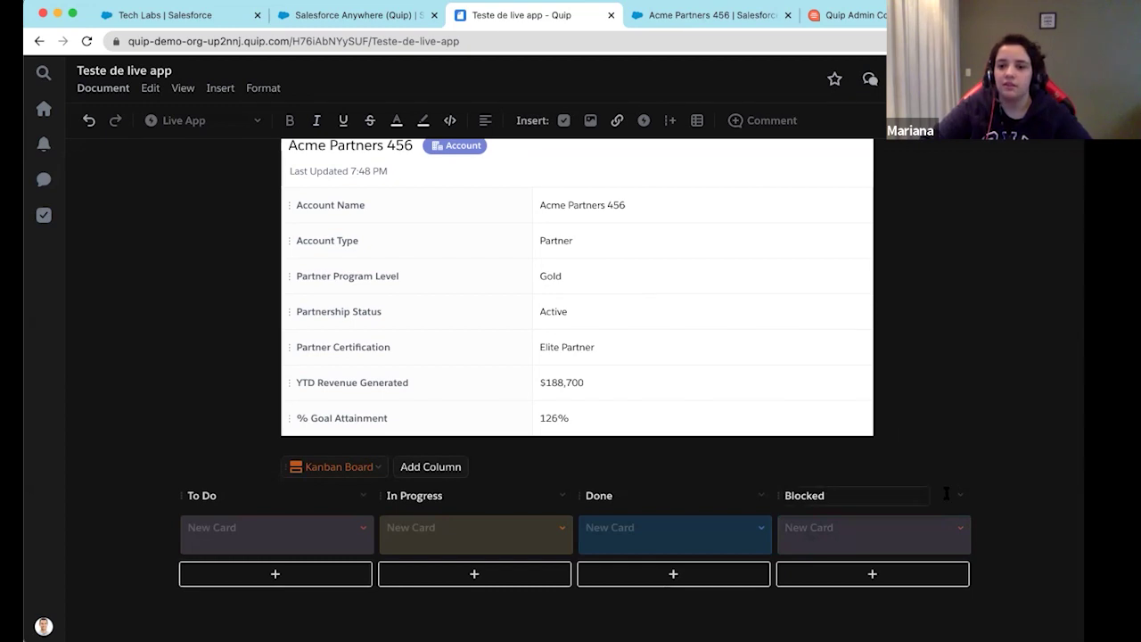
click(961, 496)
click(945, 438)
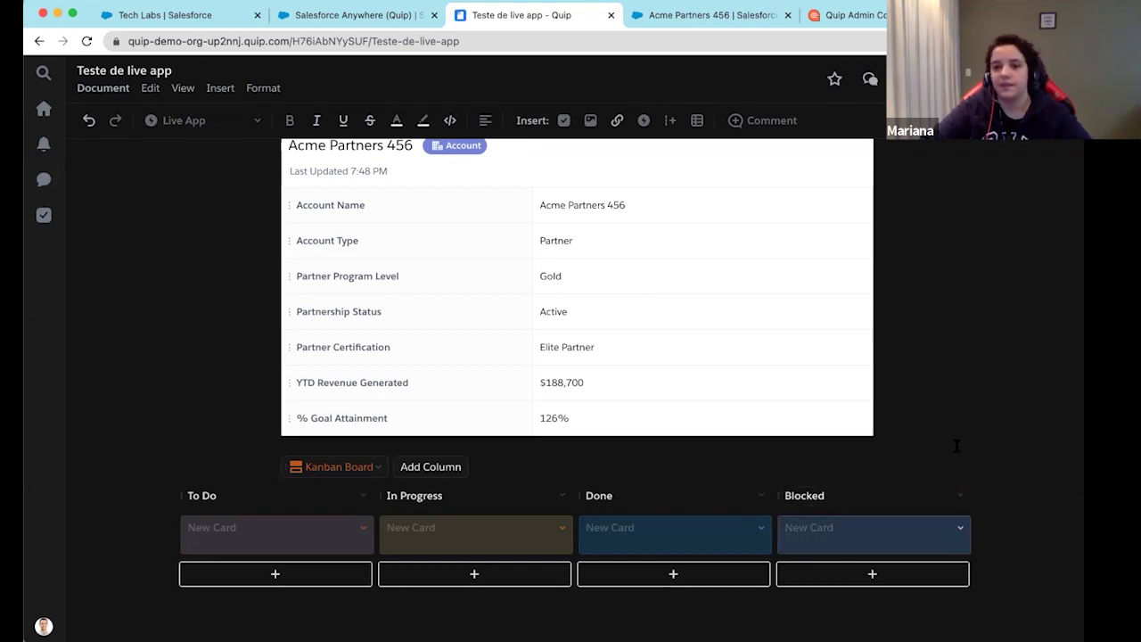
click(960, 497)
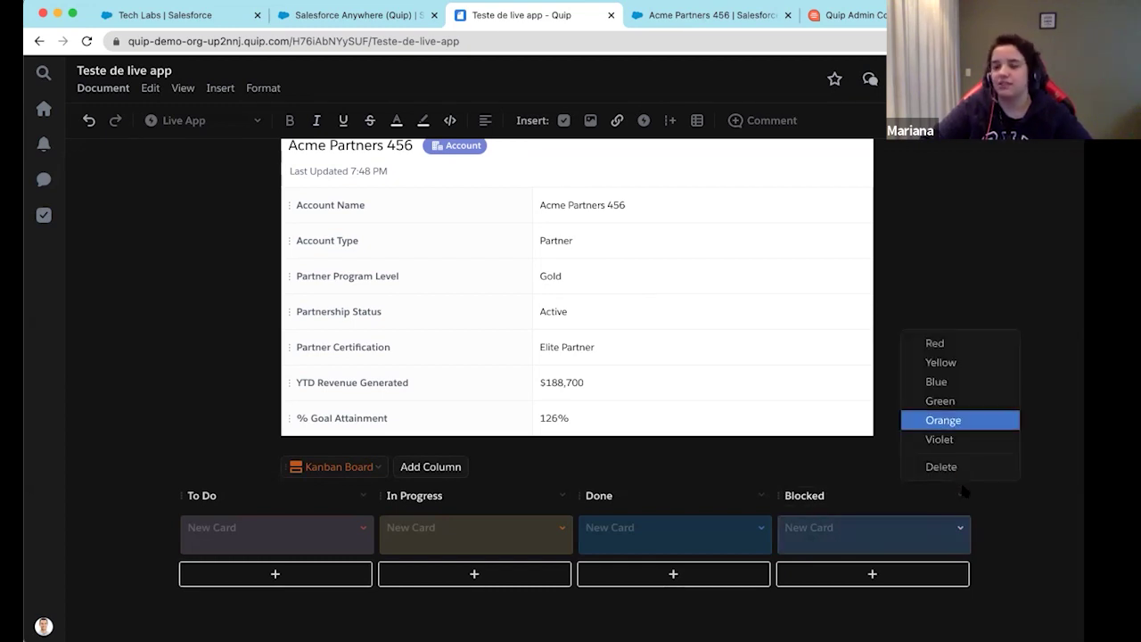
click(954, 361)
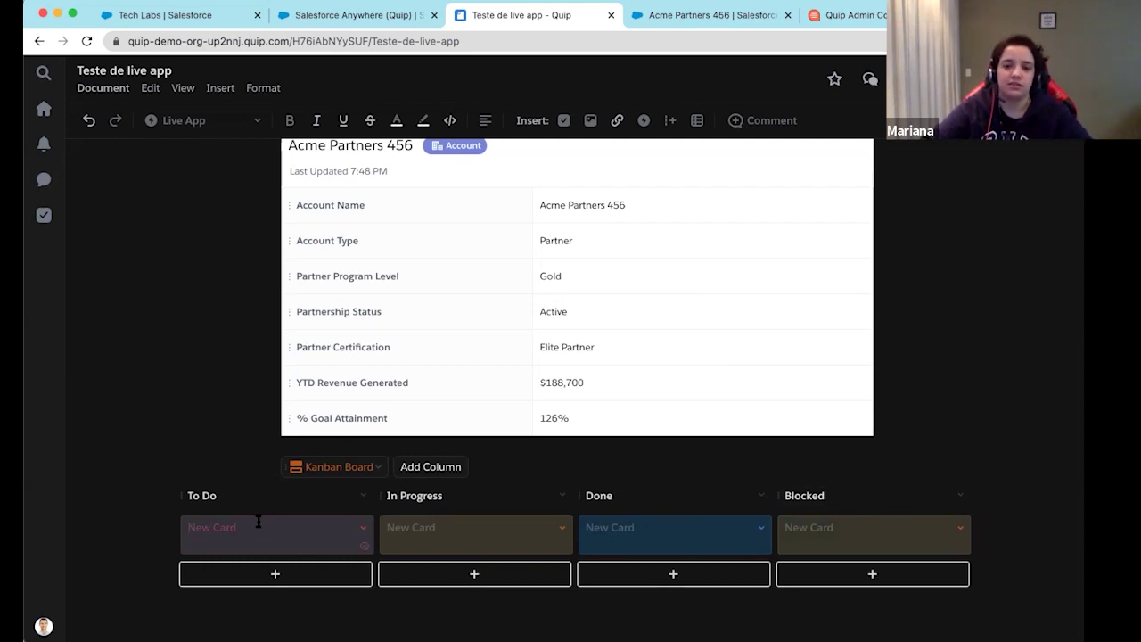
Add an extra blank card under both To Do and In Progress
click(285, 575)
click(473, 574)
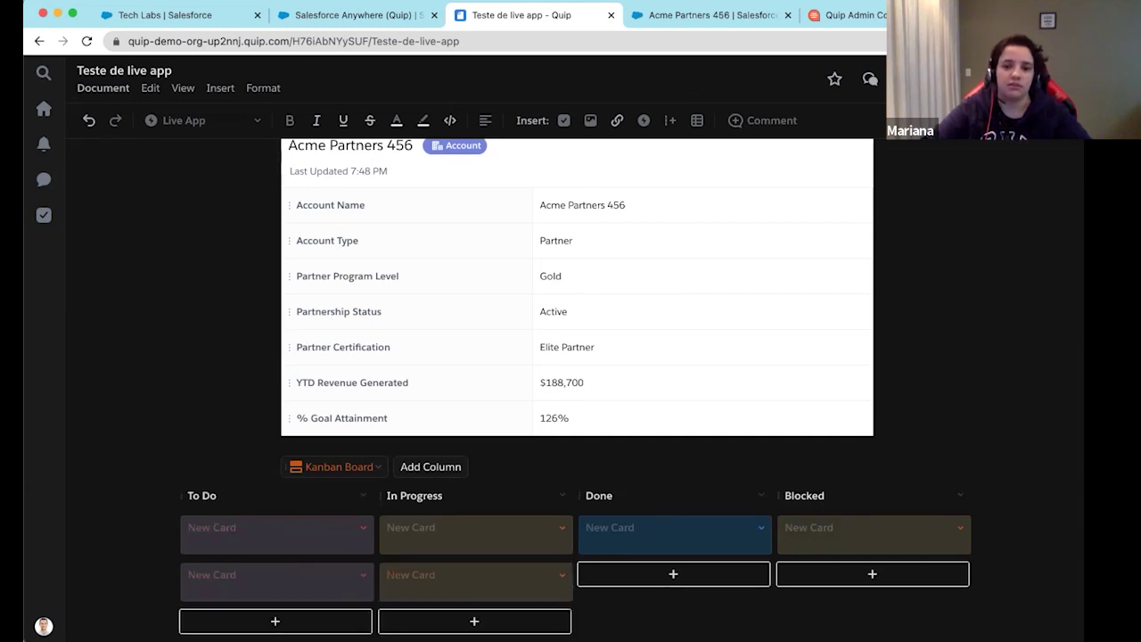
scroll(477, 572, down, 1)
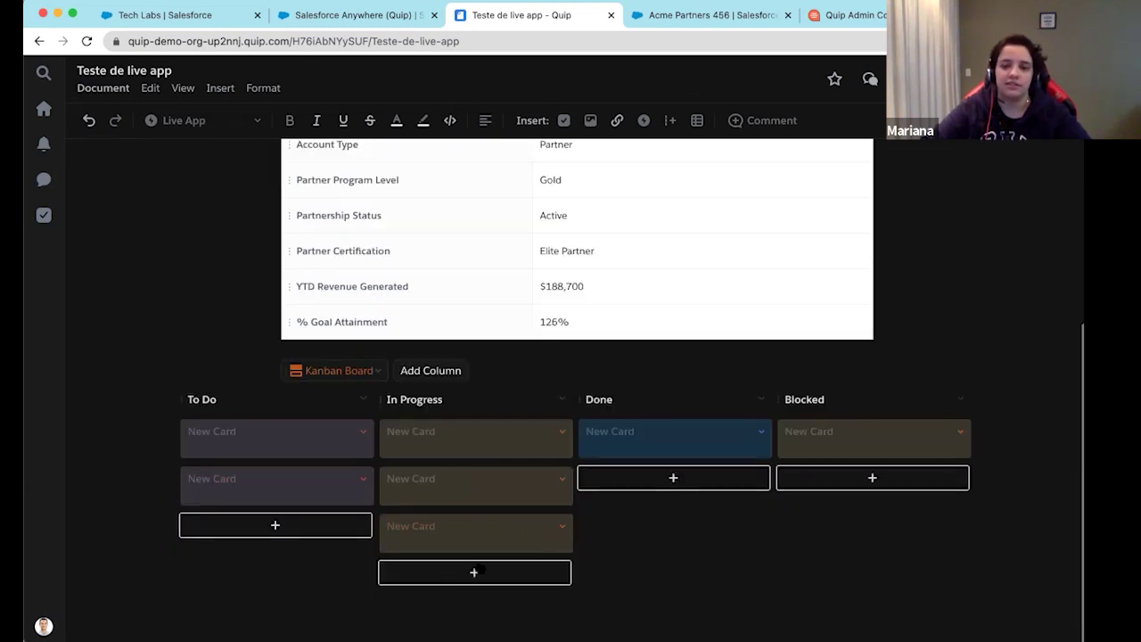
Post a short comment on the second In Progress card
click(562, 479)
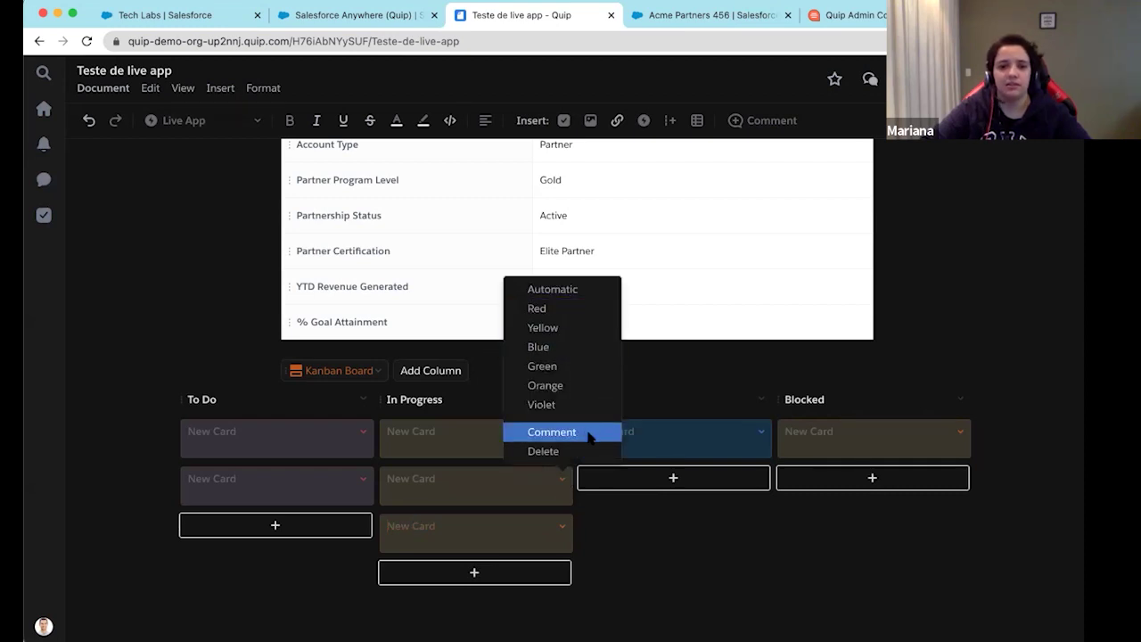
click(552, 432)
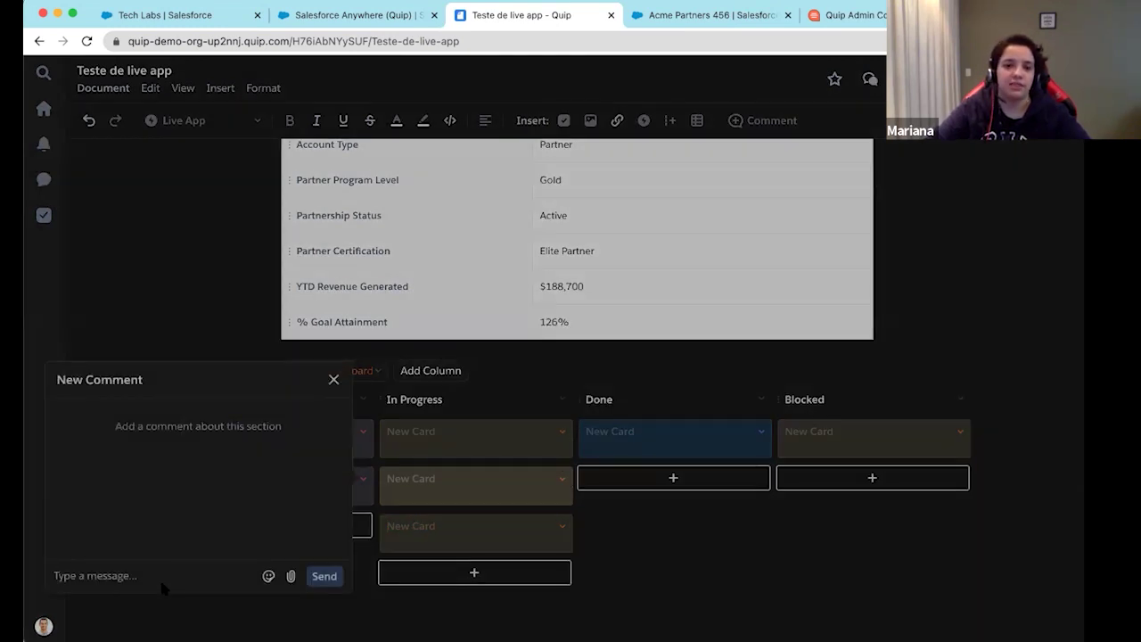
text(fheouidfhiasfnl)
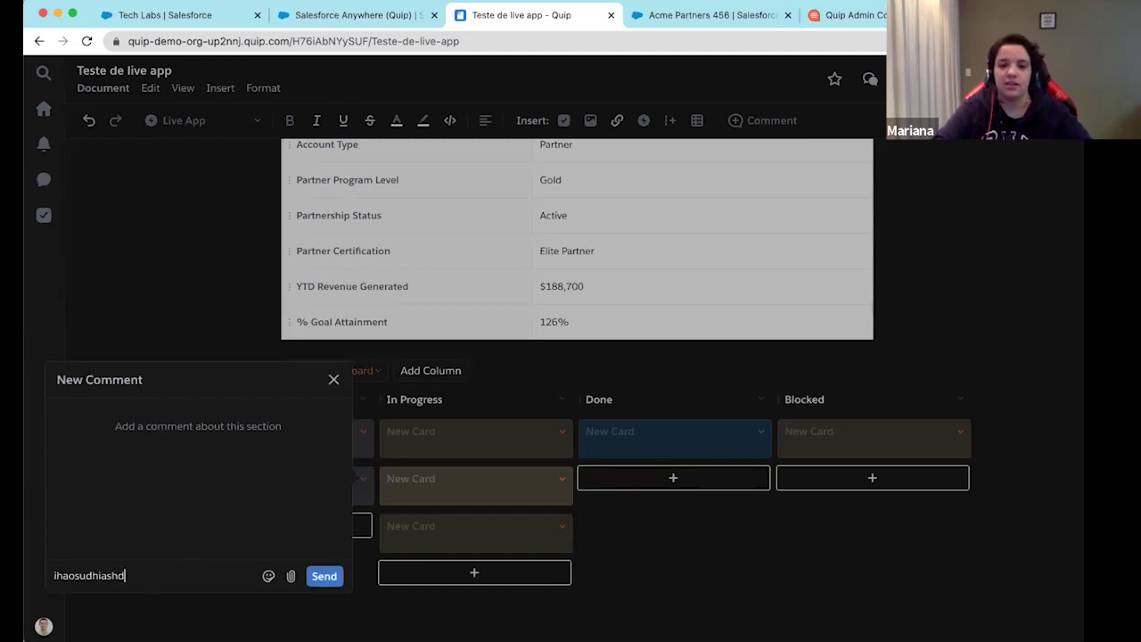
key(Return)
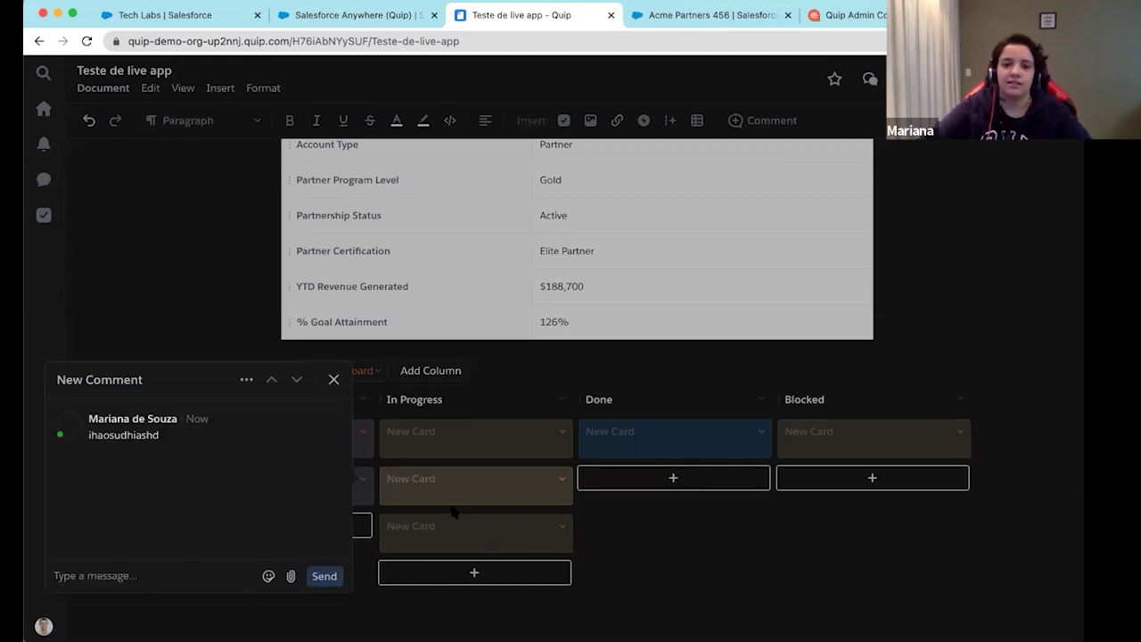
click(543, 494)
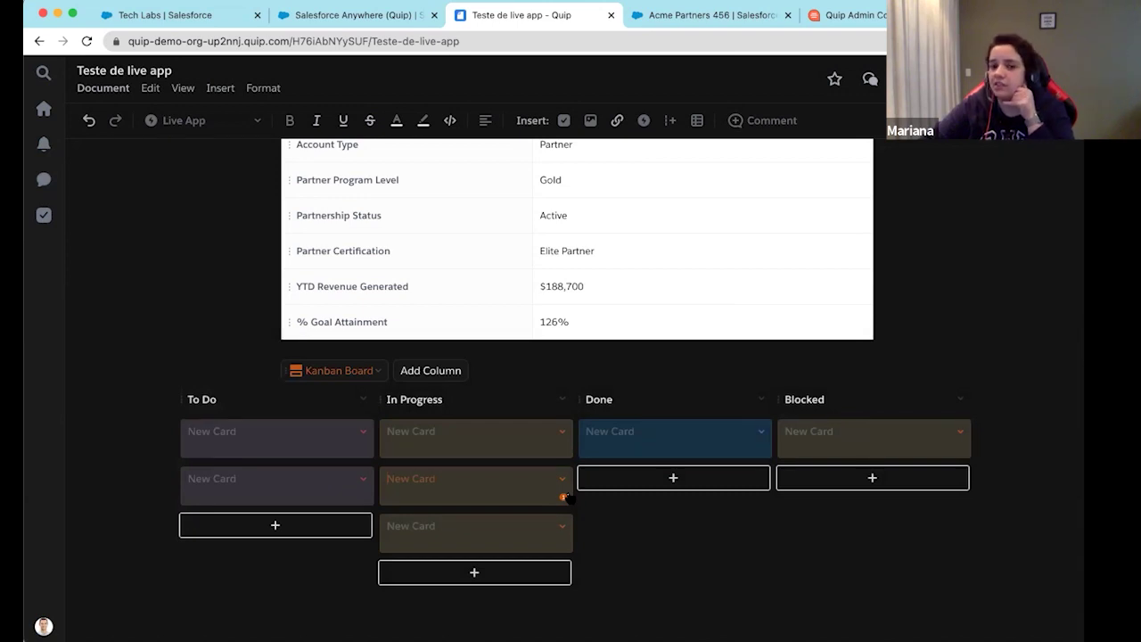
Reopen that card's comment thread to check it, then close it back to the board
click(563, 496)
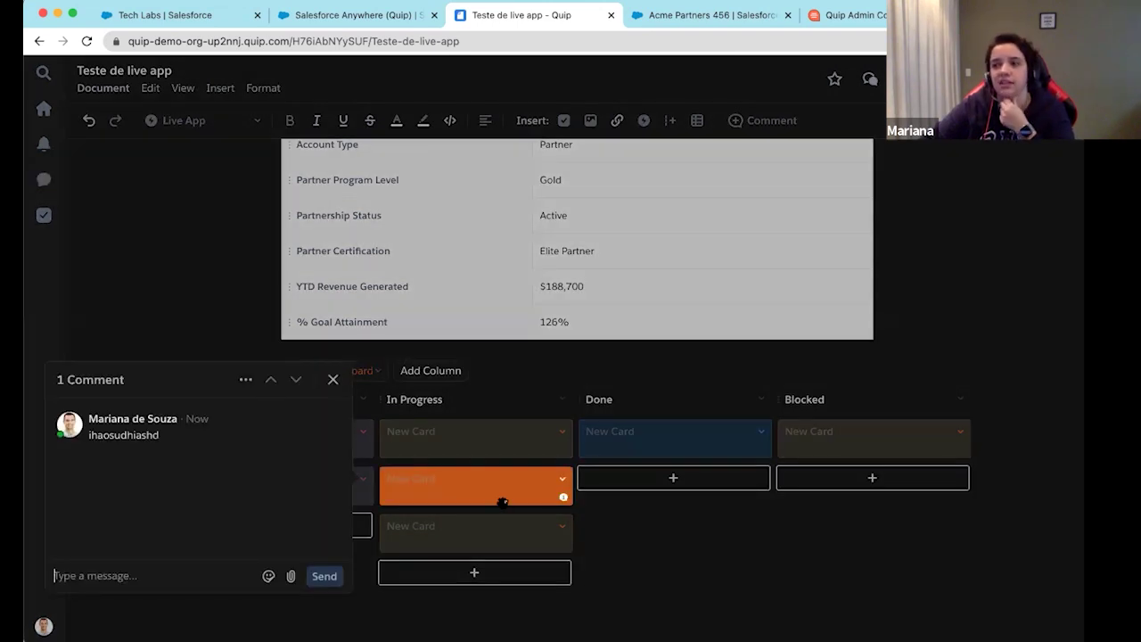
click(245, 380)
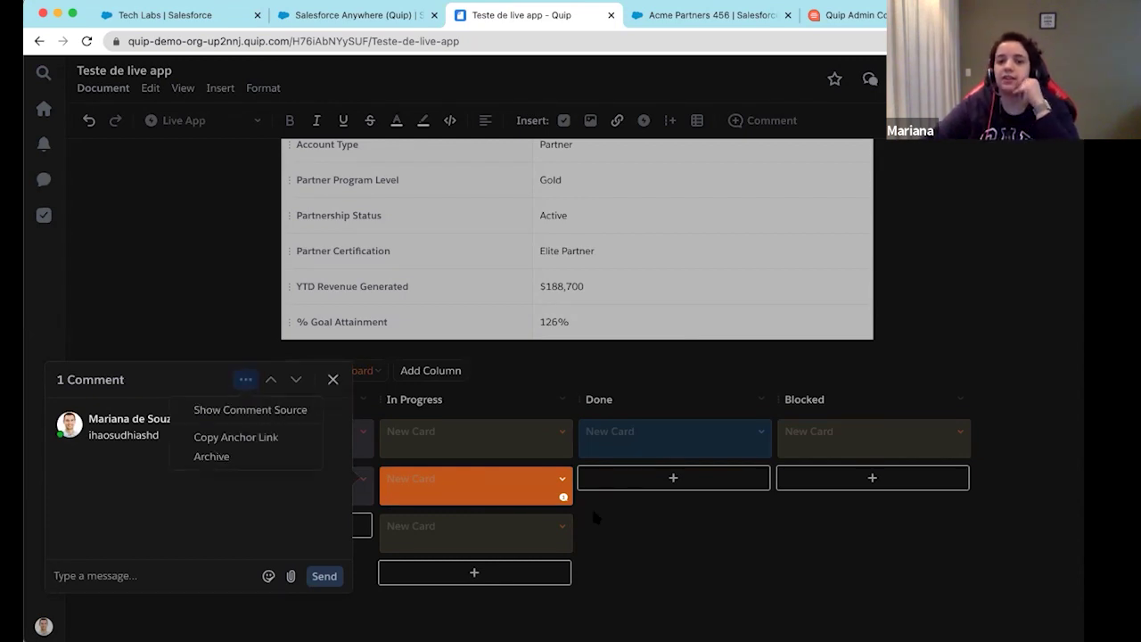
click(591, 506)
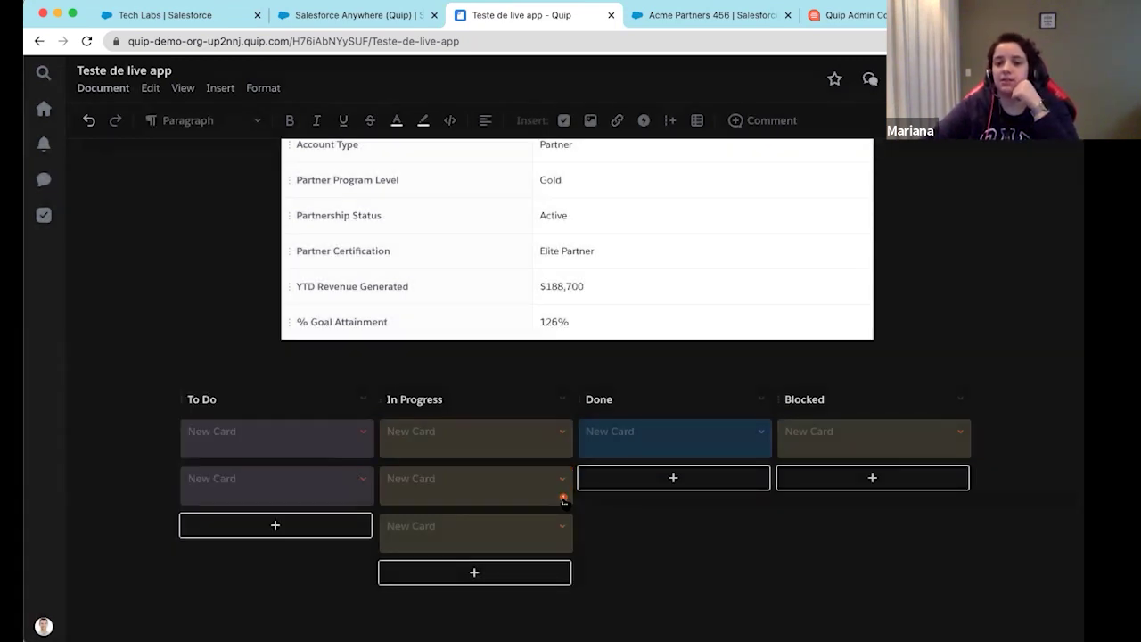
key(super+plus)
scroll(631, 522, down, 1)
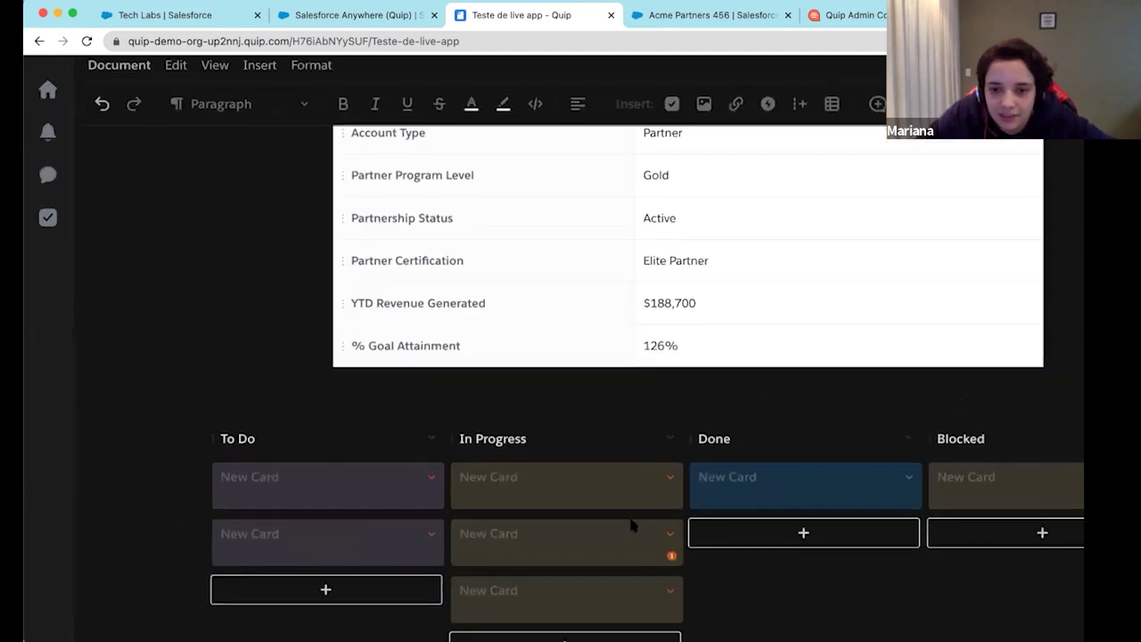
scroll(631, 526, down, 1)
click(670, 498)
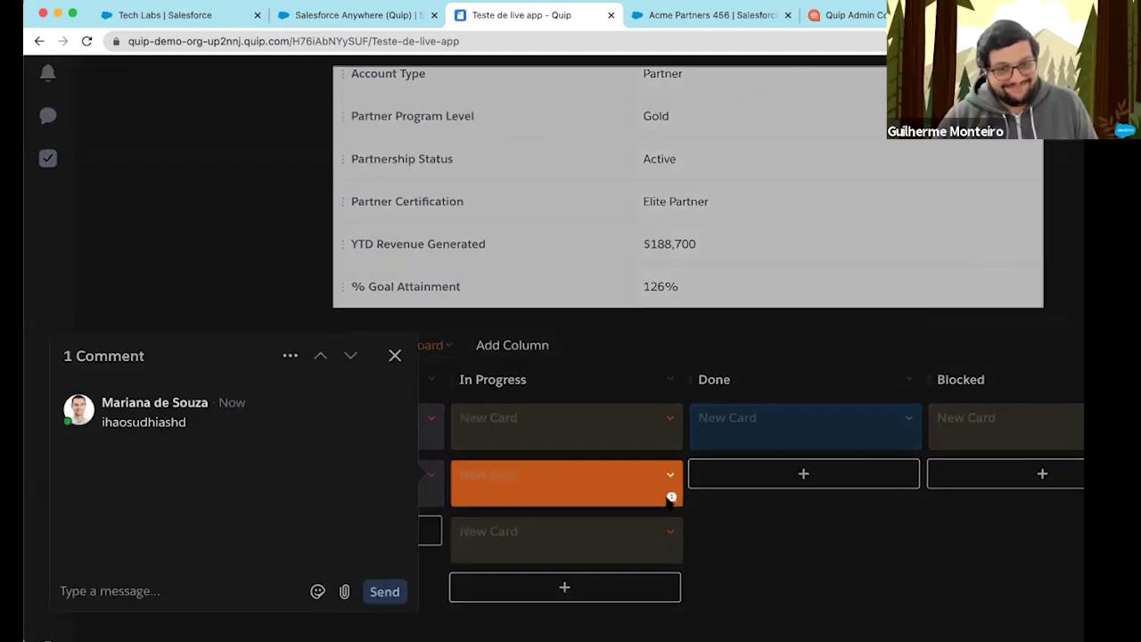
click(733, 525)
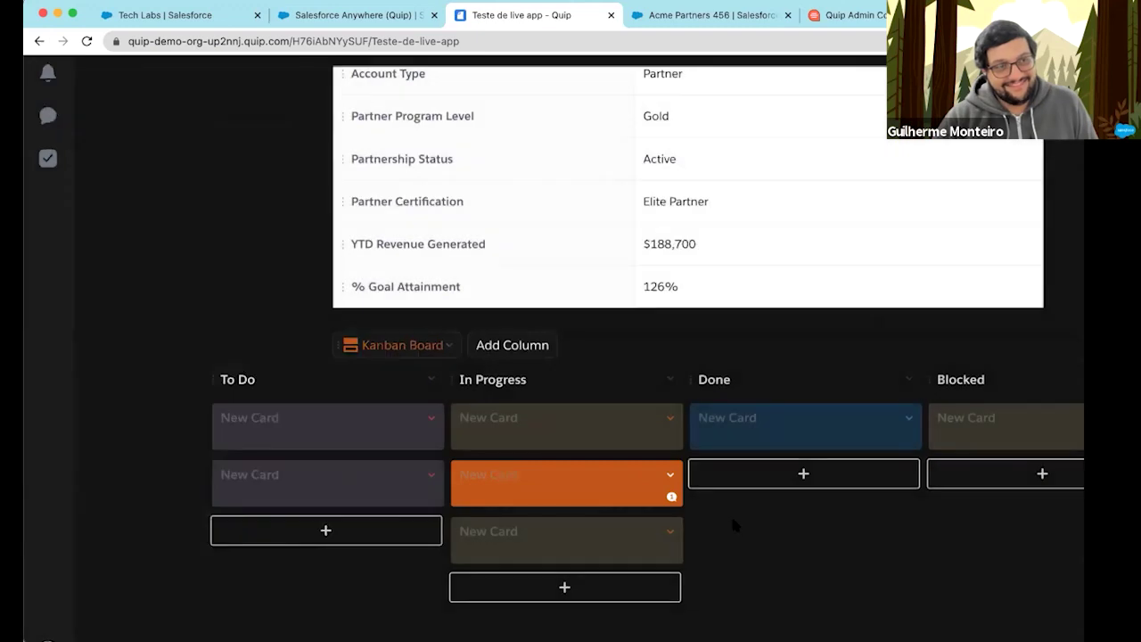
Drag the commented card into Blocked and another In Progress card to the top of Done
drag(565, 484, 1019, 483)
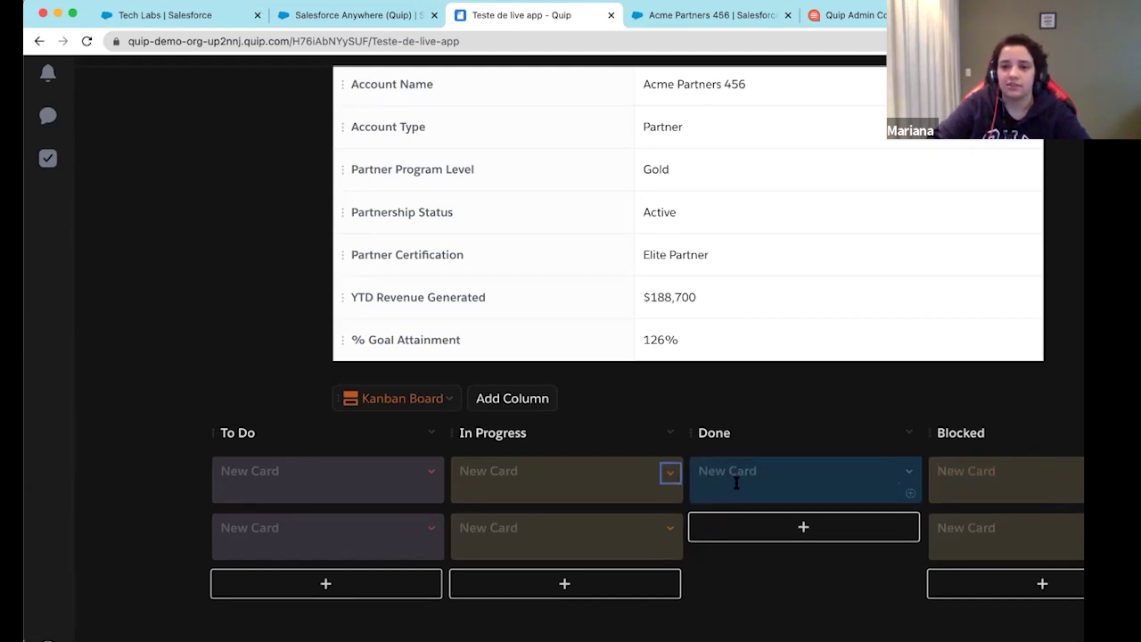
click(589, 497)
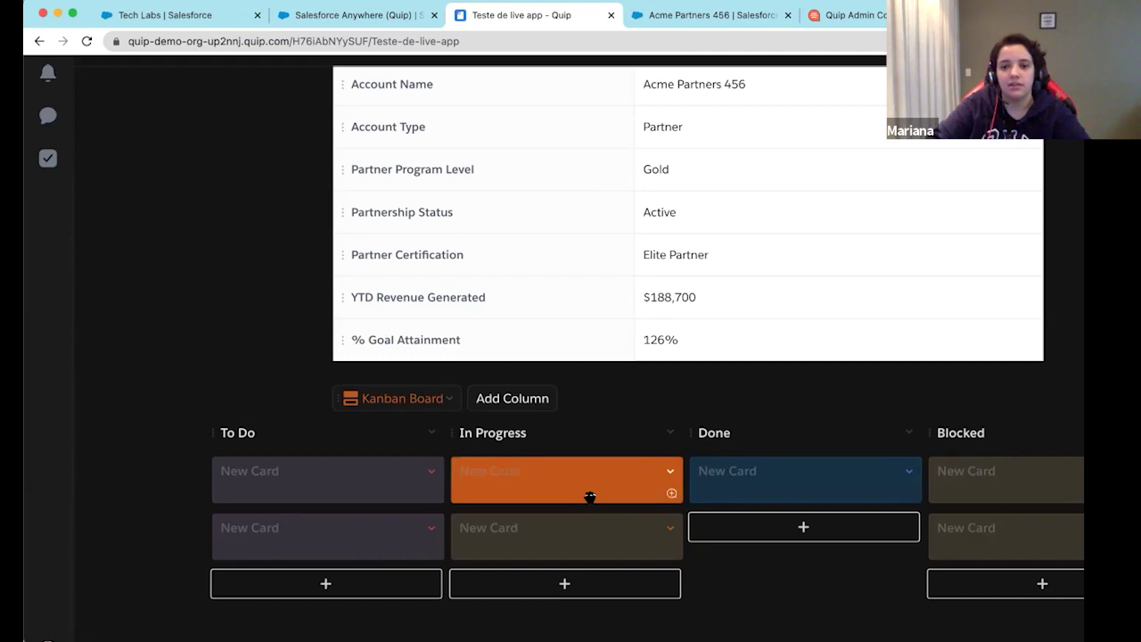
drag(589, 496, 830, 499)
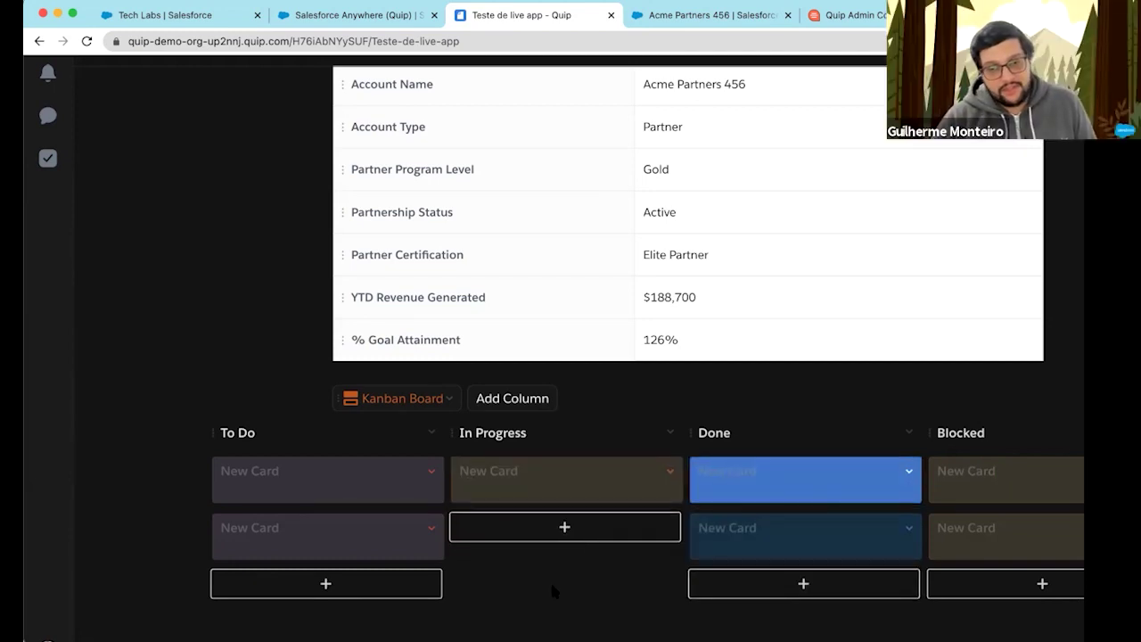
scroll(571, 567, down, 1)
scroll(573, 568, right, 3)
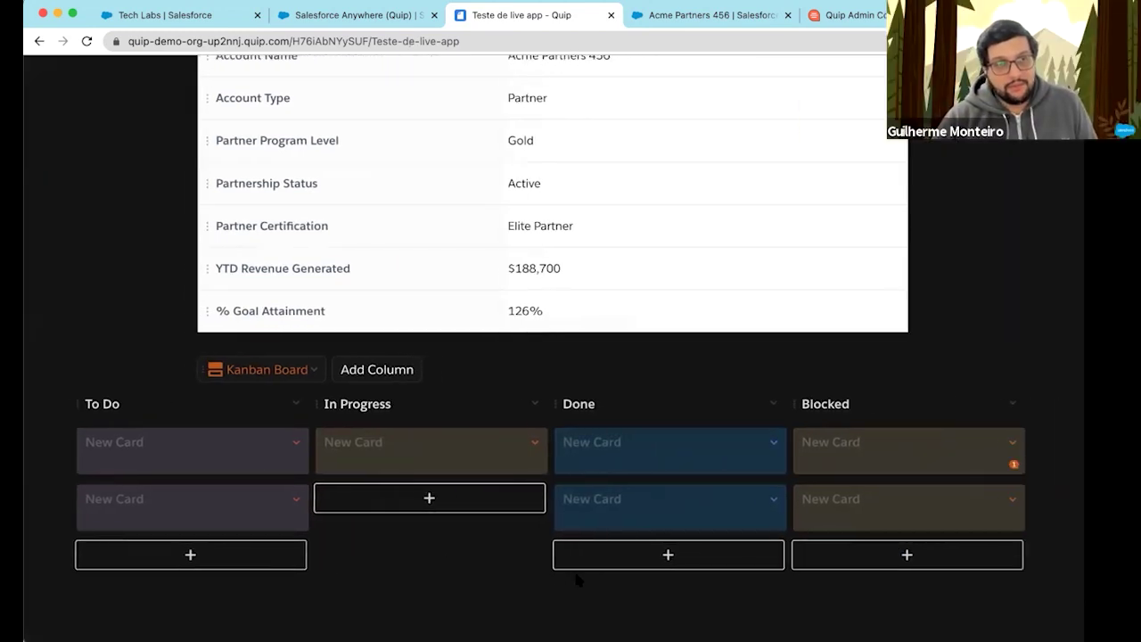
scroll(576, 581, right, 1)
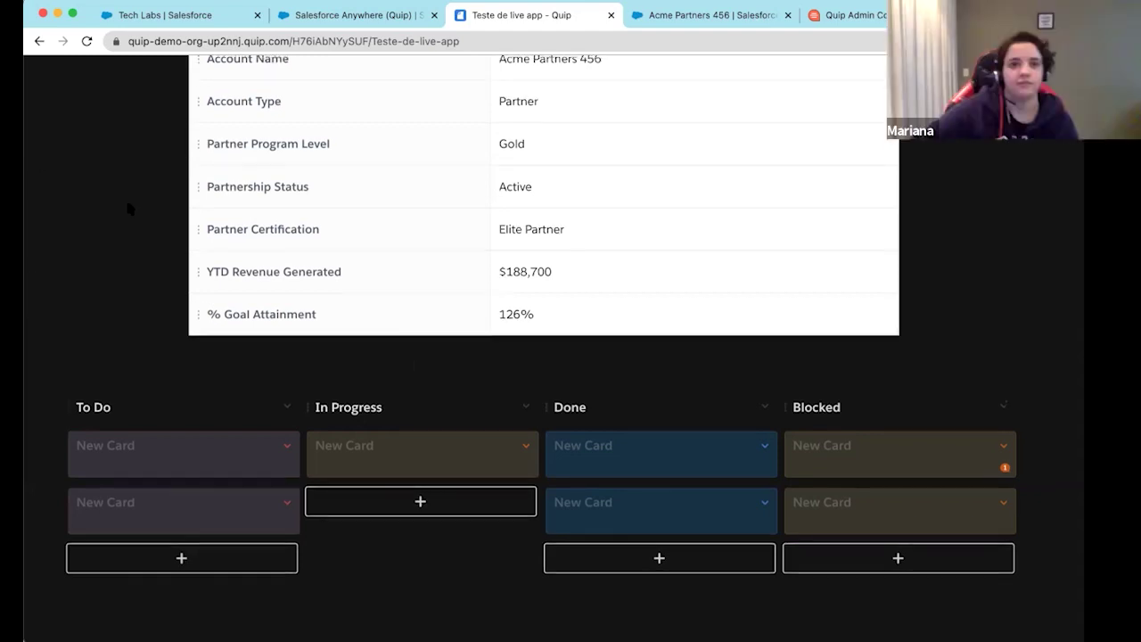
Scroll to the top, zoom back out, and choose Document > Document History
scroll(124, 196, up, 5)
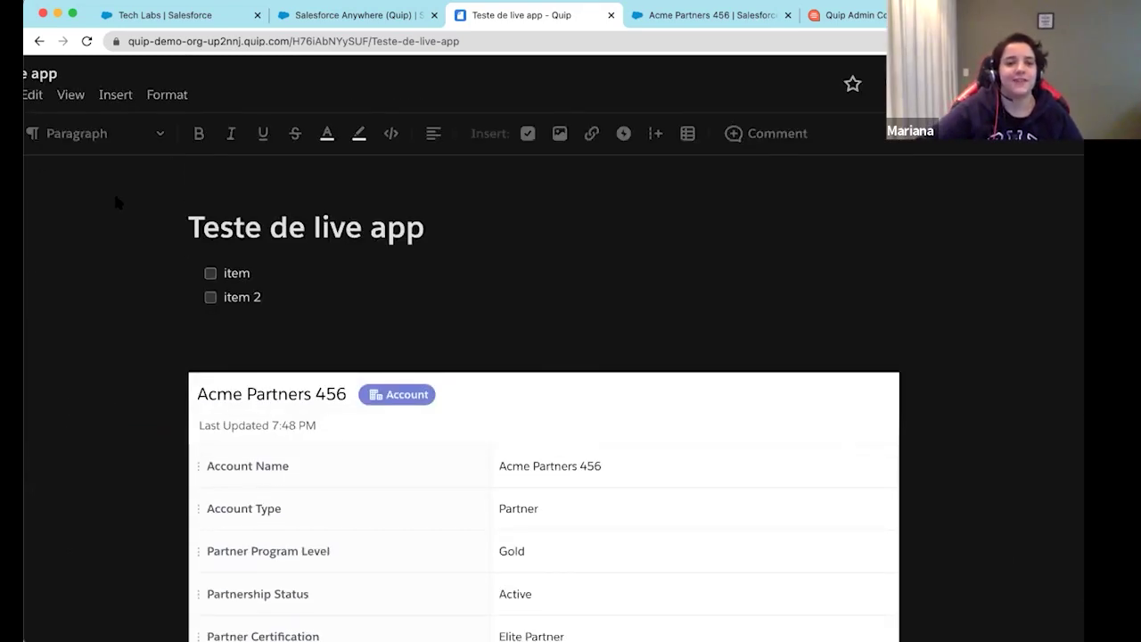
key(super+minus)
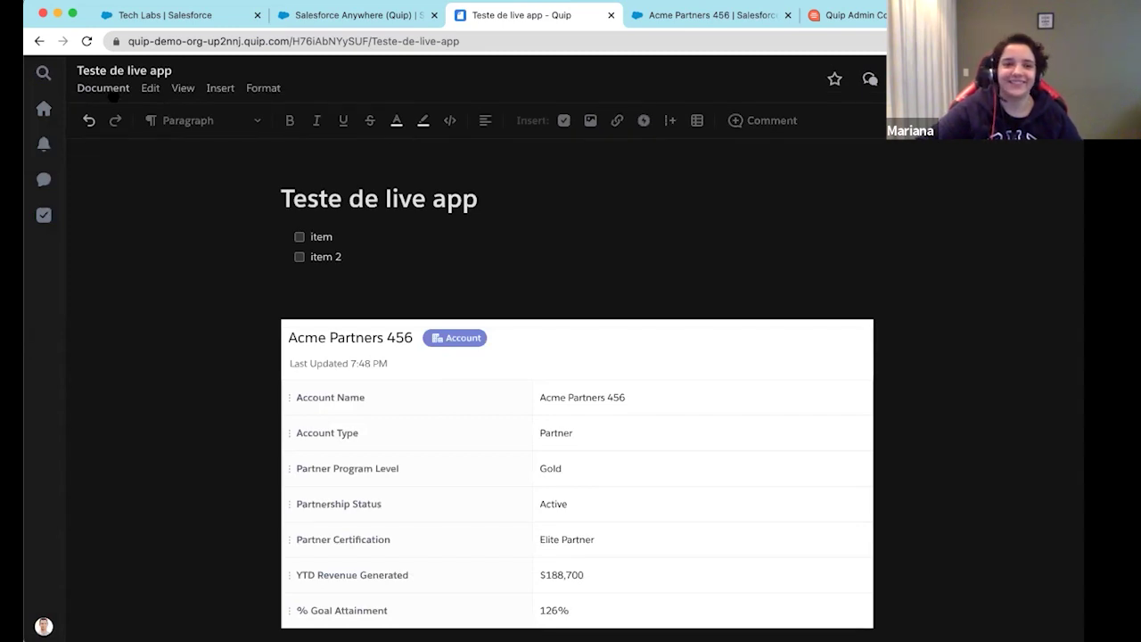
click(107, 88)
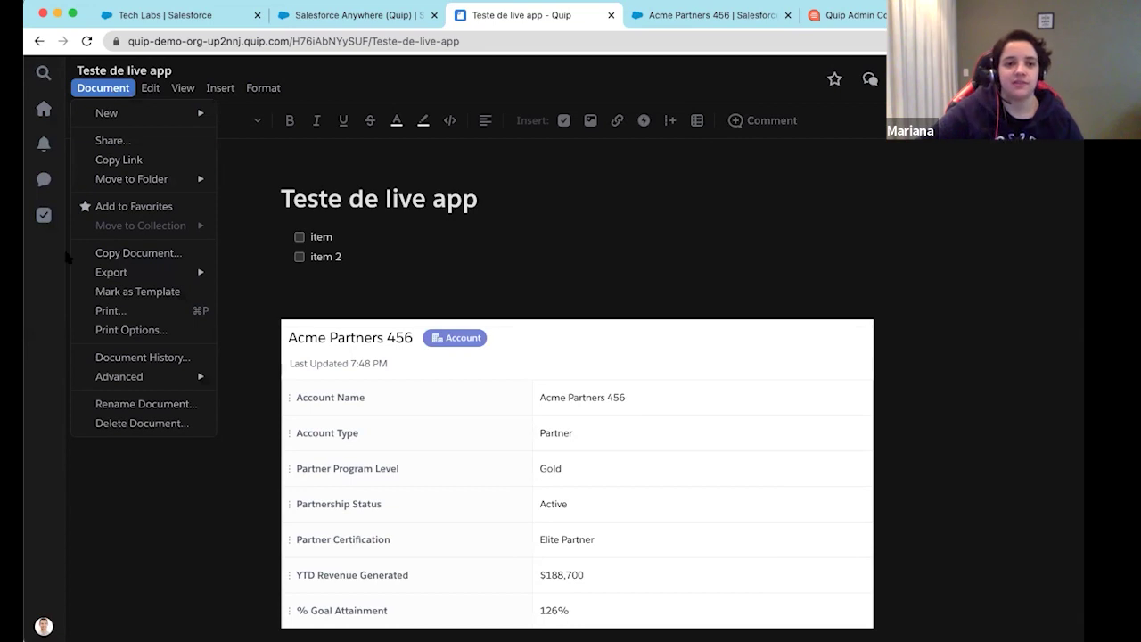
mouse_move(182, 381)
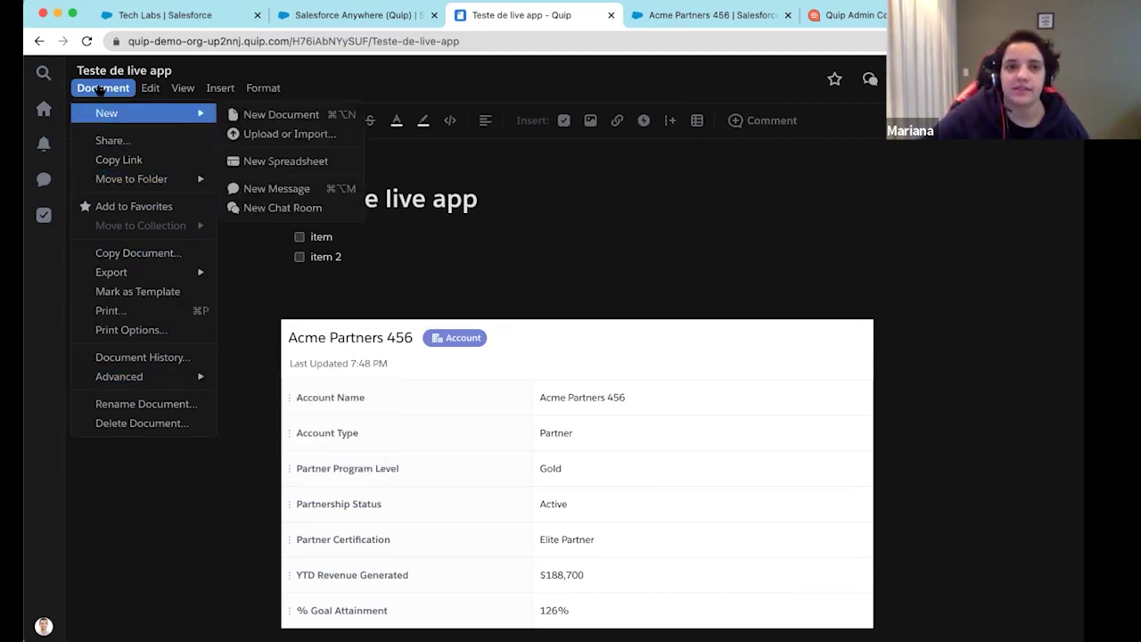
click(103, 87)
click(103, 87)
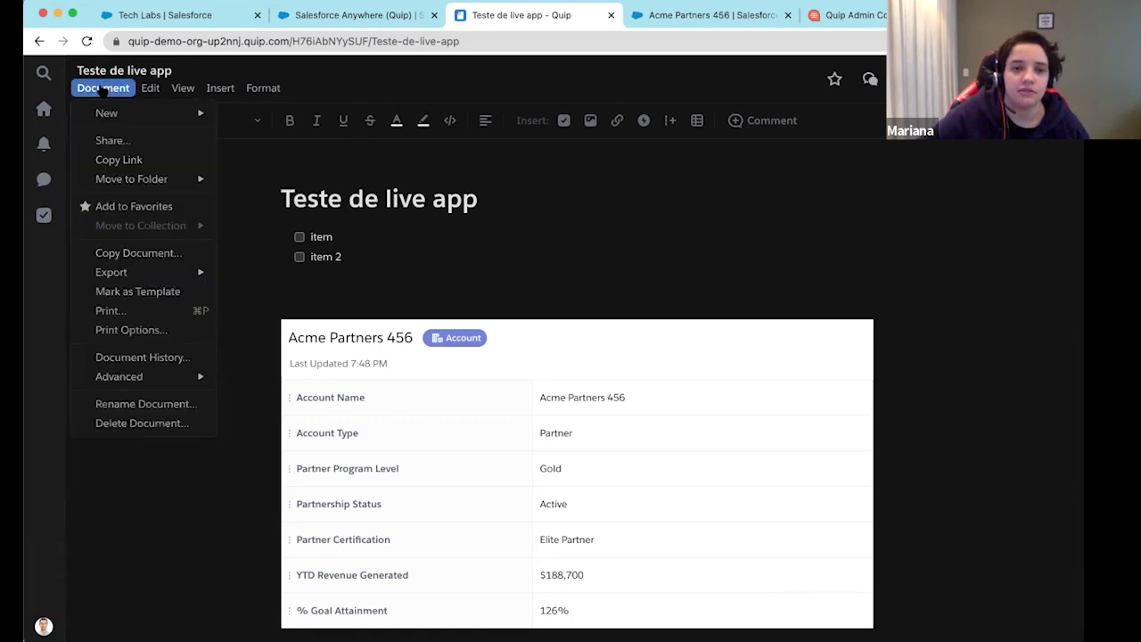
click(140, 360)
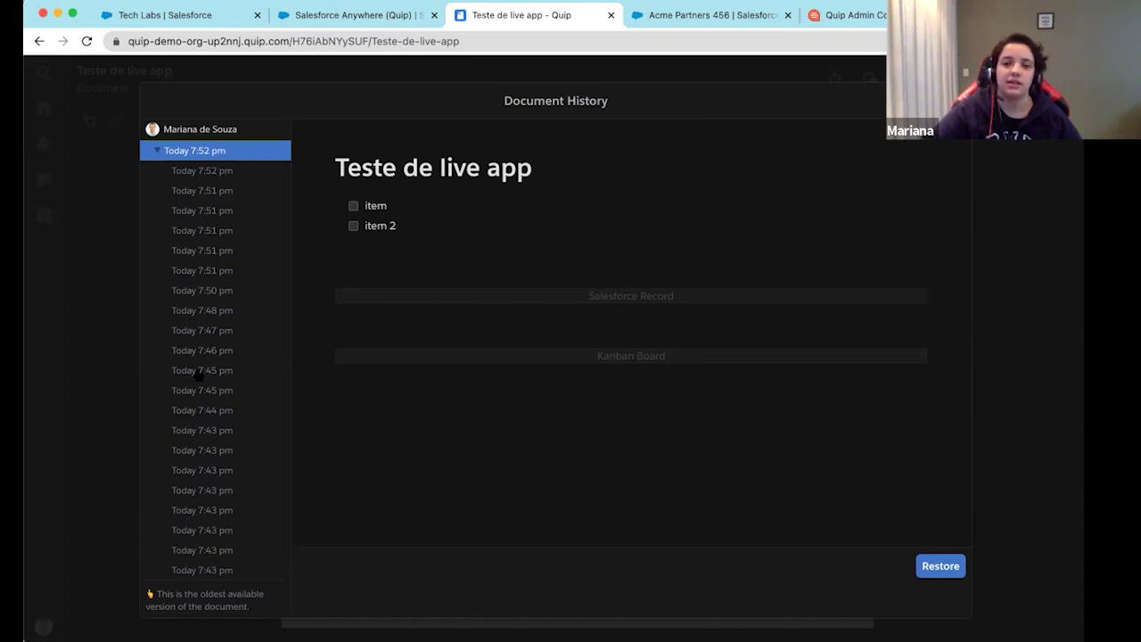
Preview the Today 7:44 pm version, then close Document History with Esc without restoring
click(199, 408)
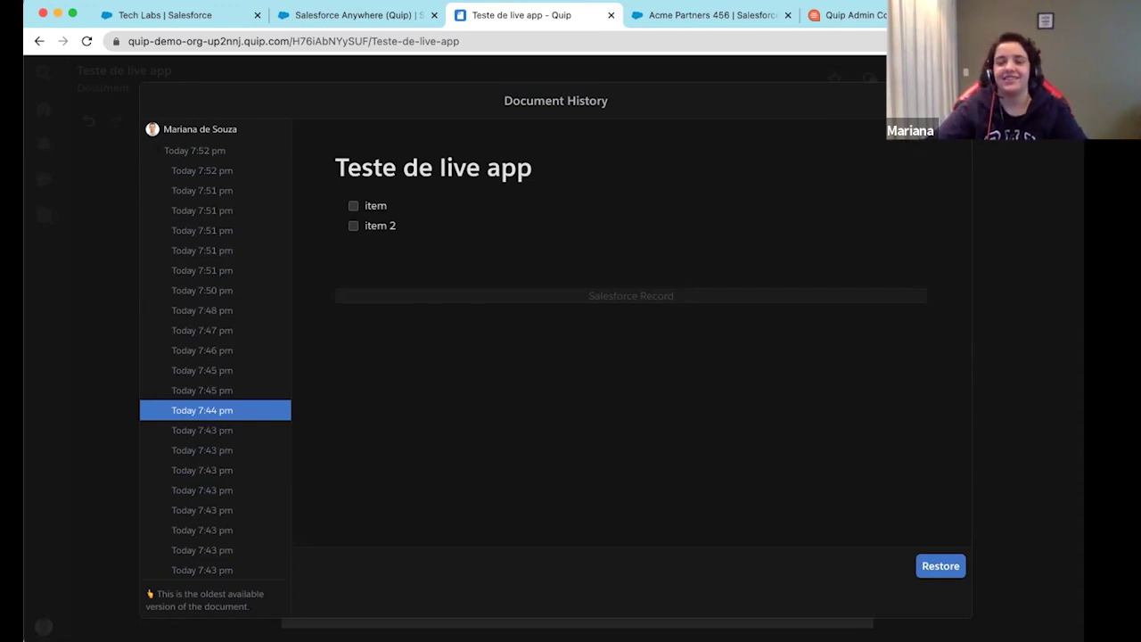
key(Escape)
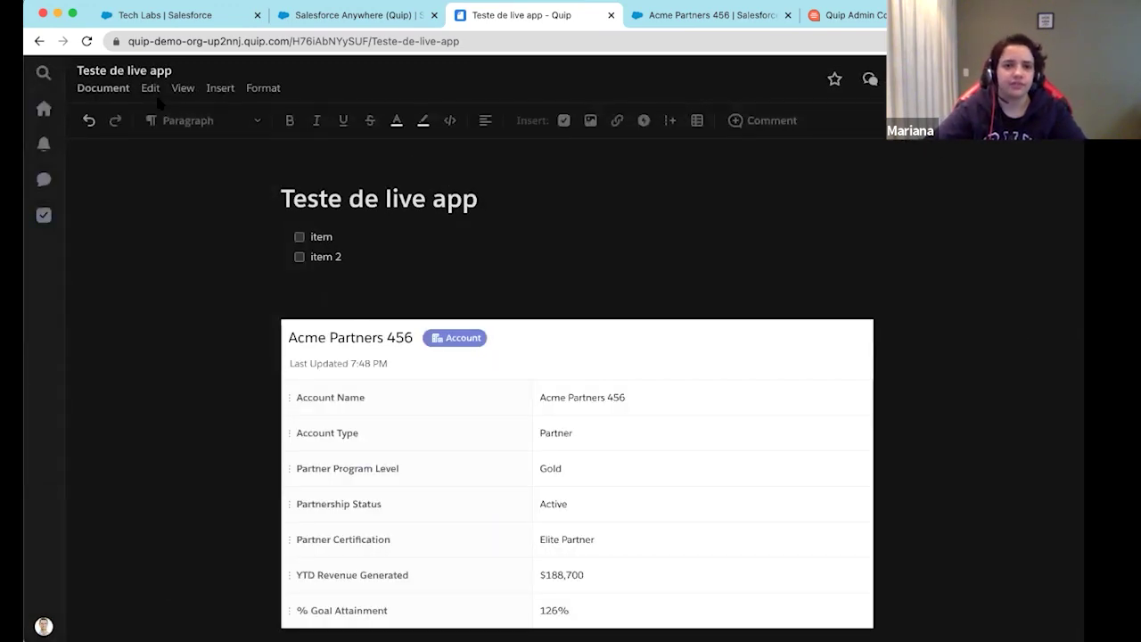
Show the conversation pane listing the document's creation, edits and the card comment
click(104, 88)
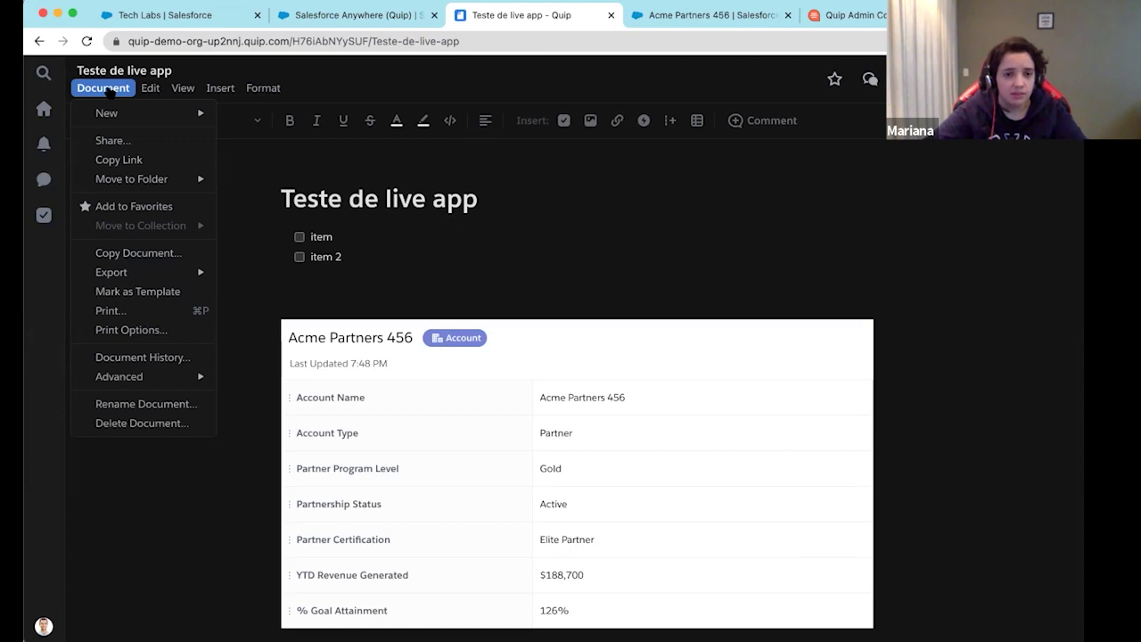
mouse_move(156, 379)
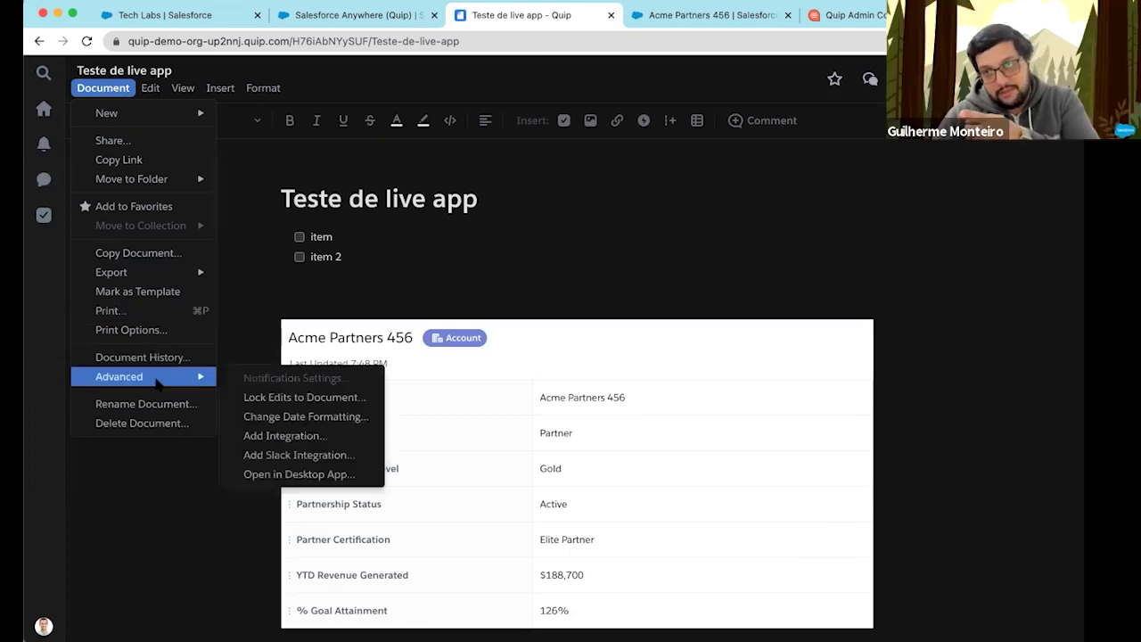
click(535, 214)
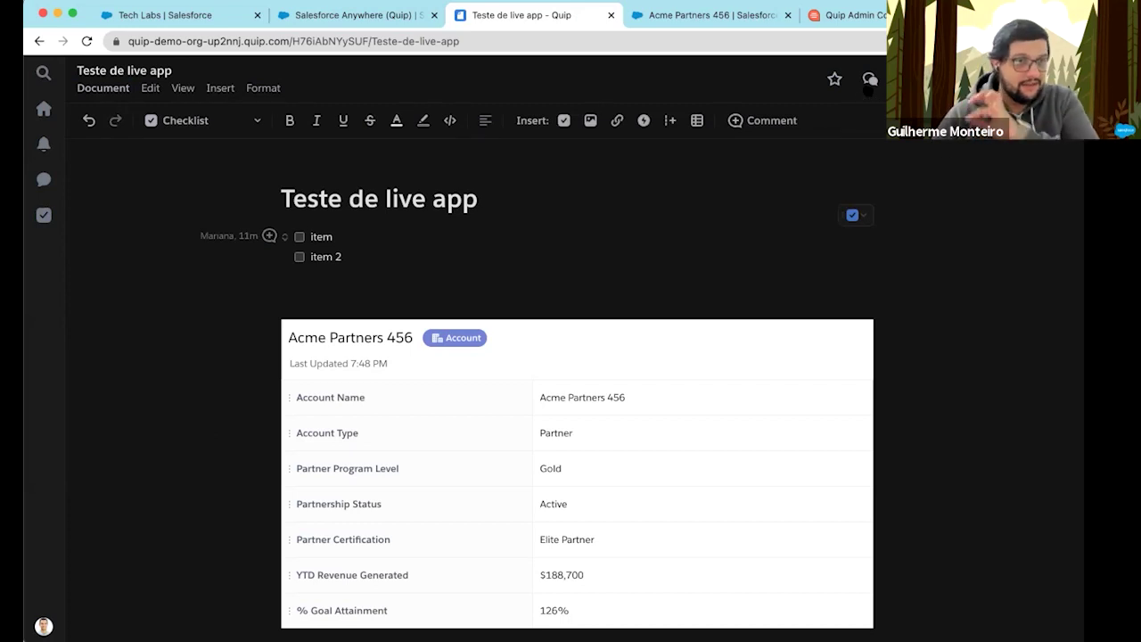
click(869, 82)
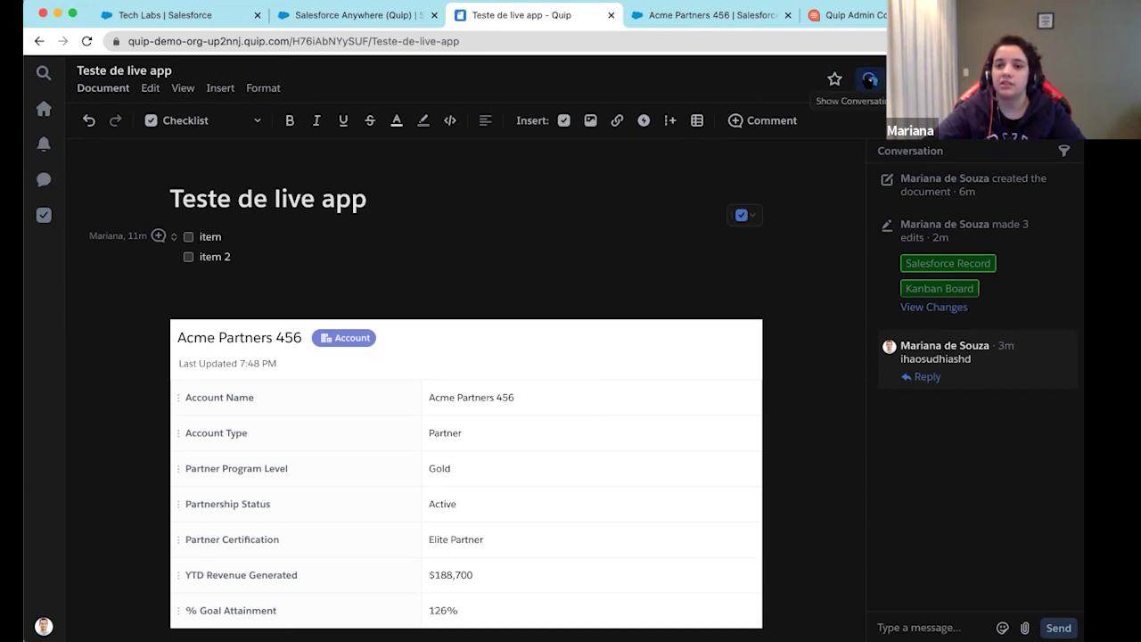
Review the document's recorded edits, stepping back to the checklist addition and forward to the latest
click(869, 79)
click(870, 79)
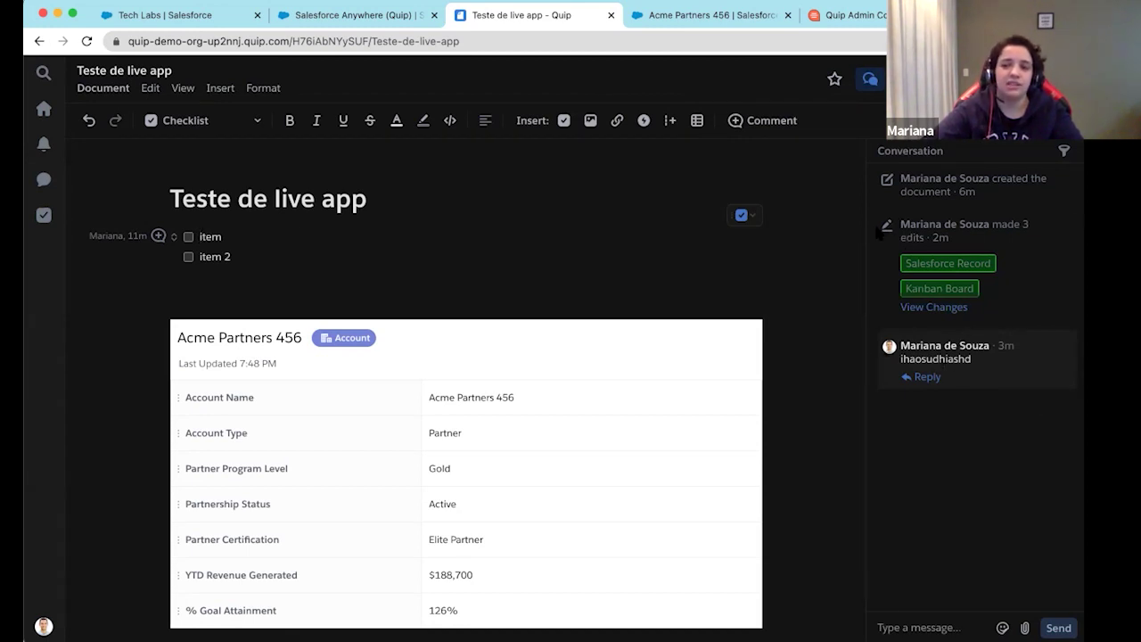
click(927, 309)
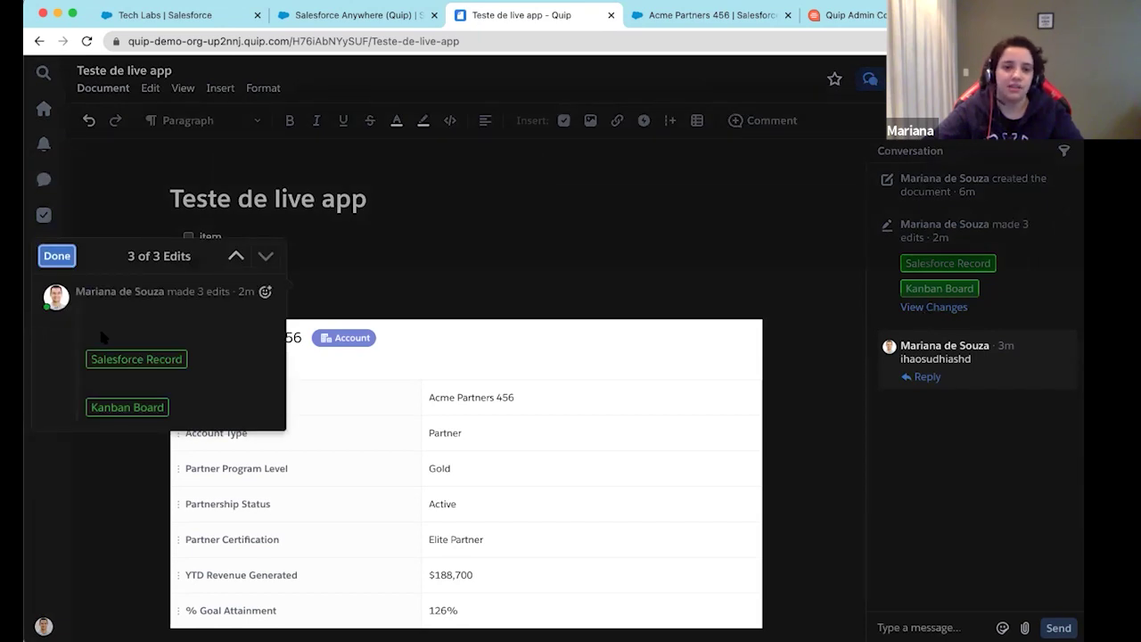
click(237, 257)
click(265, 252)
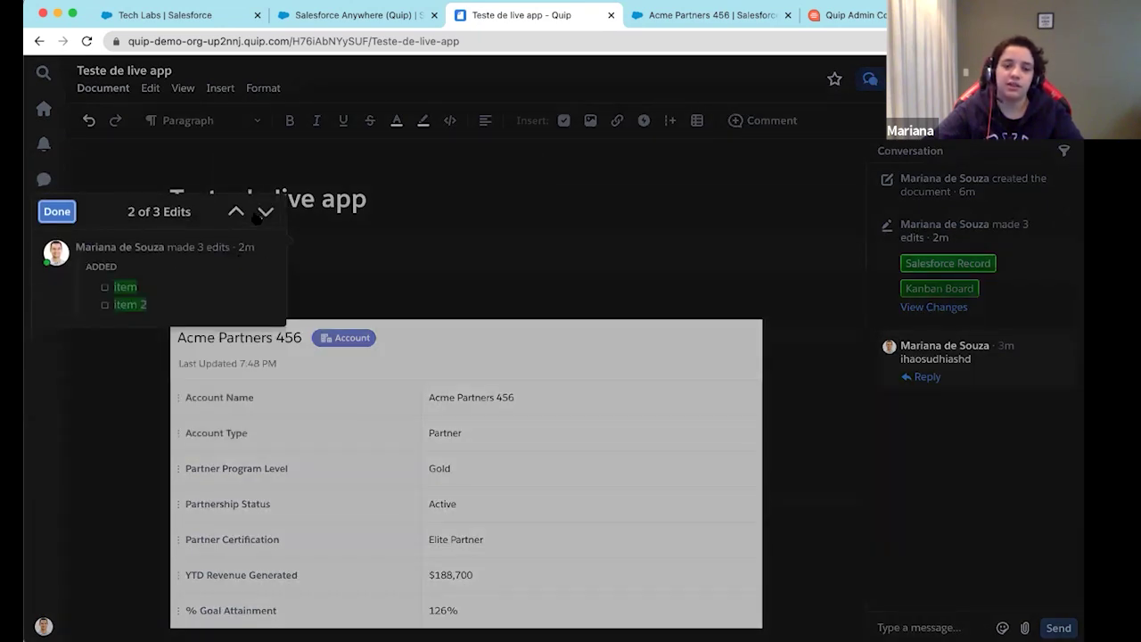
click(434, 246)
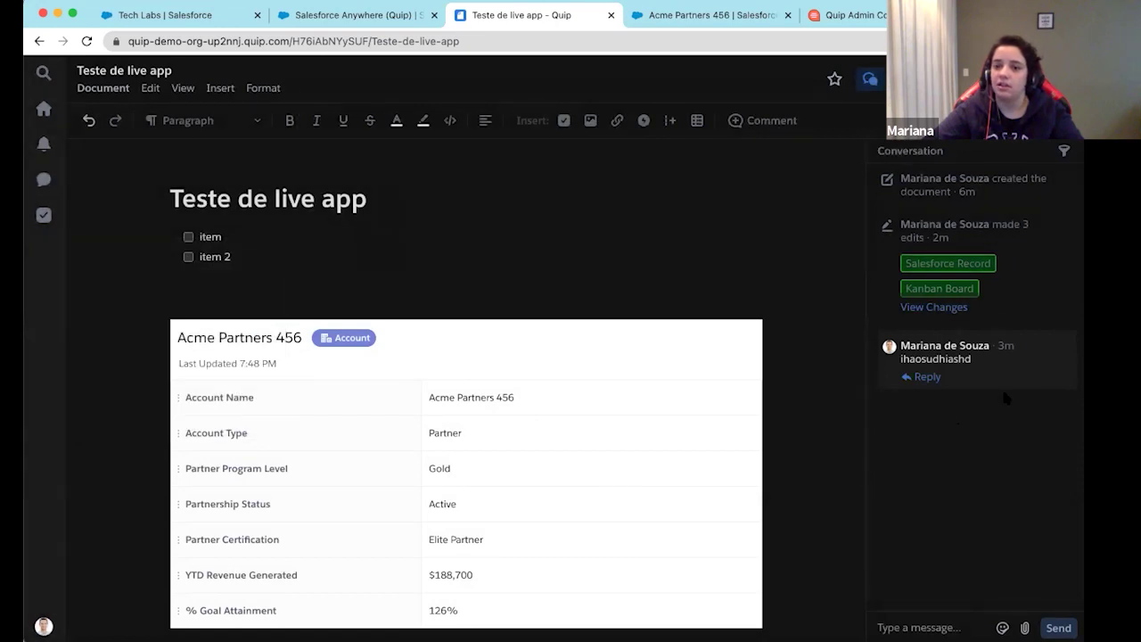
Check the card's 'ihaosudhiashd' comment thread, then bring up the chat list showing no chats yet
click(925, 377)
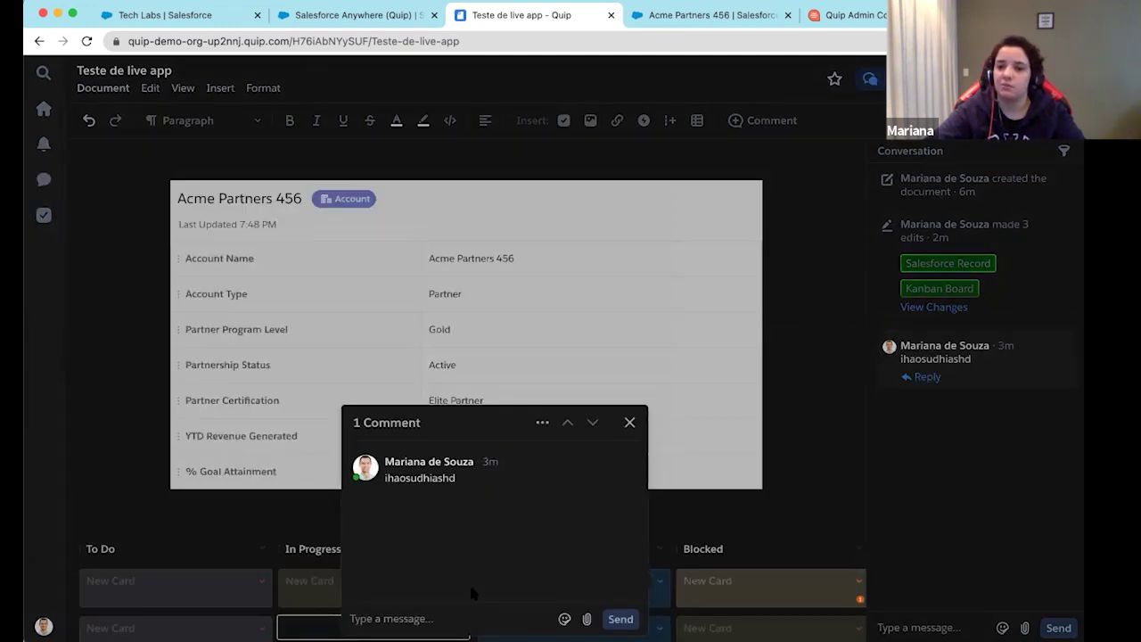
click(986, 519)
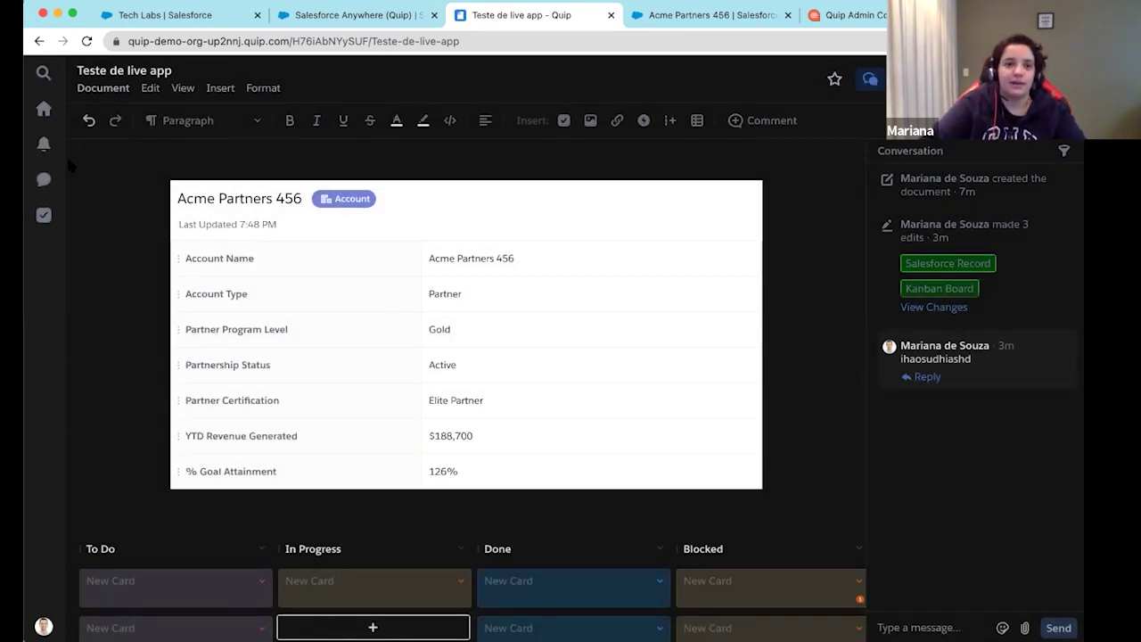
click(43, 179)
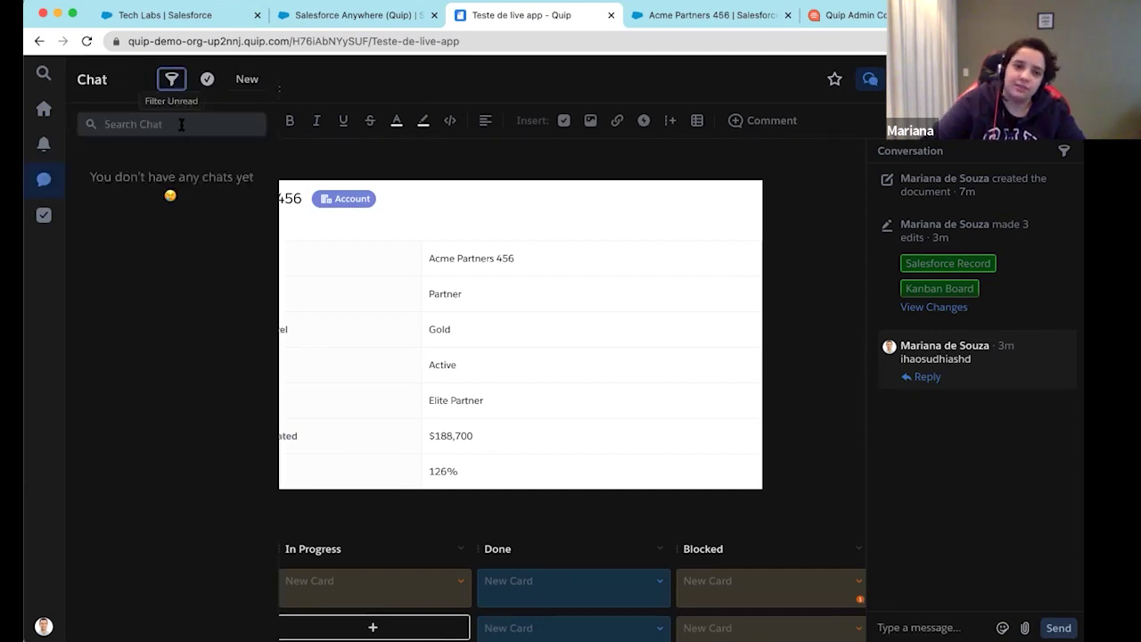